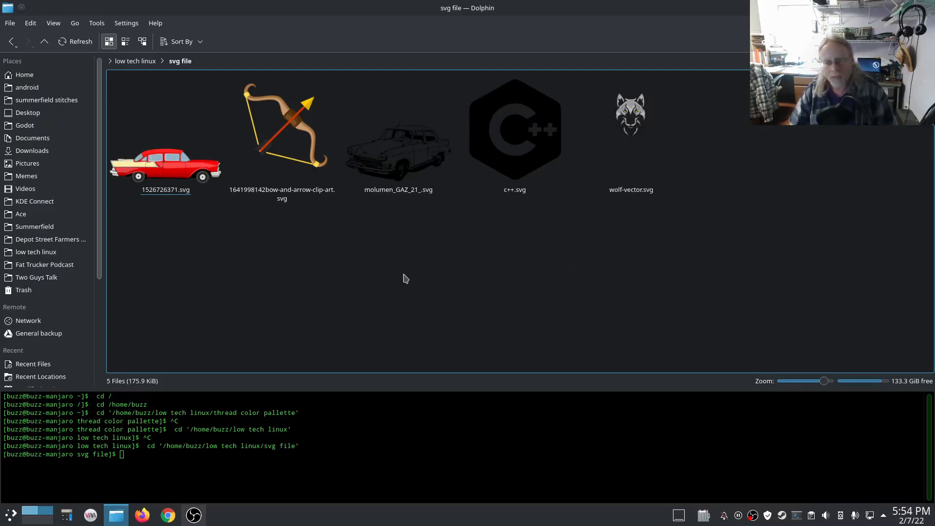
drag(651, 250, 284, 189)
click(460, 284)
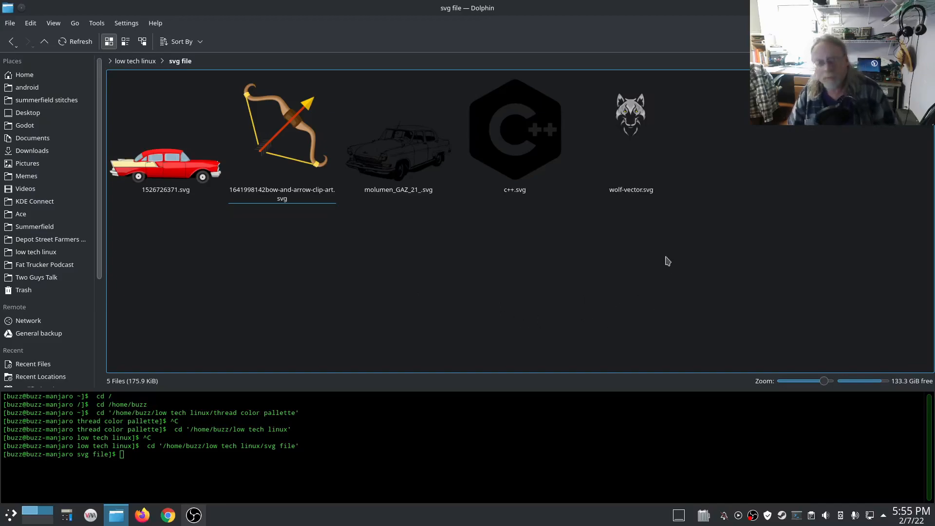
Open wolf-vector.svg in Kate, examine the creator comment on line 3 and the fill style definitions, and close it.
right_click(634, 134)
mouse_move(655, 150)
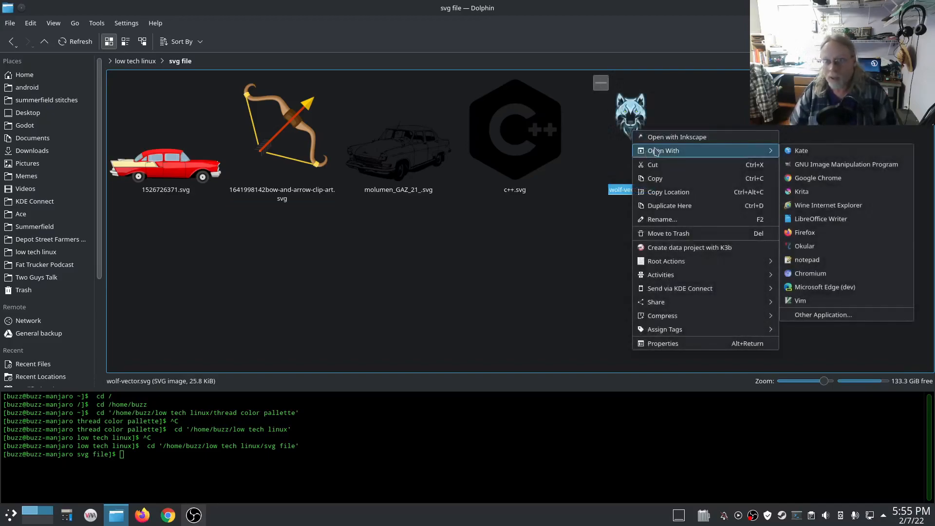
click(812, 154)
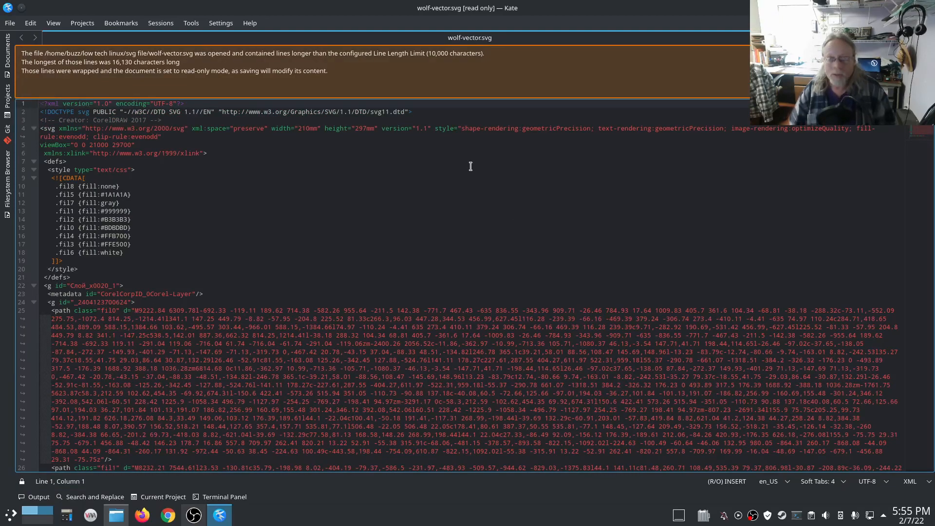
drag(56, 118, 174, 119)
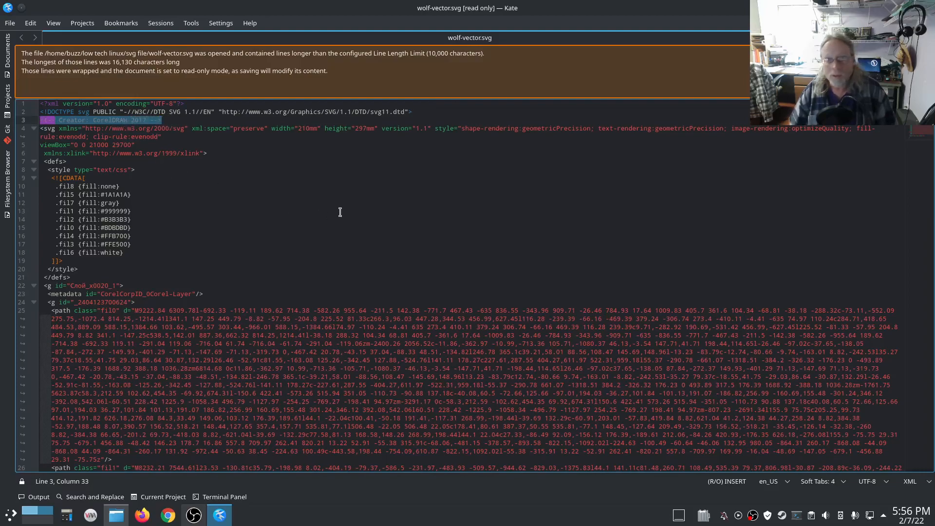
click(560, 228)
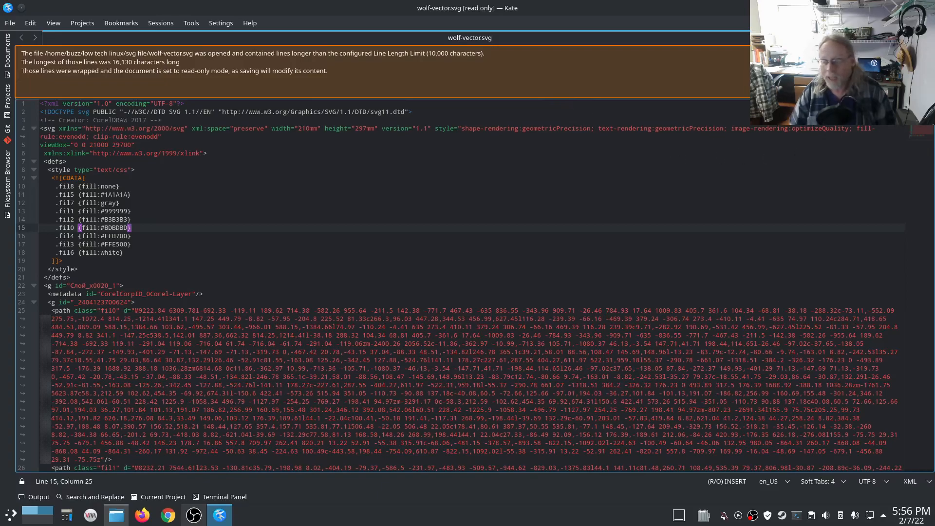
click(913, 88)
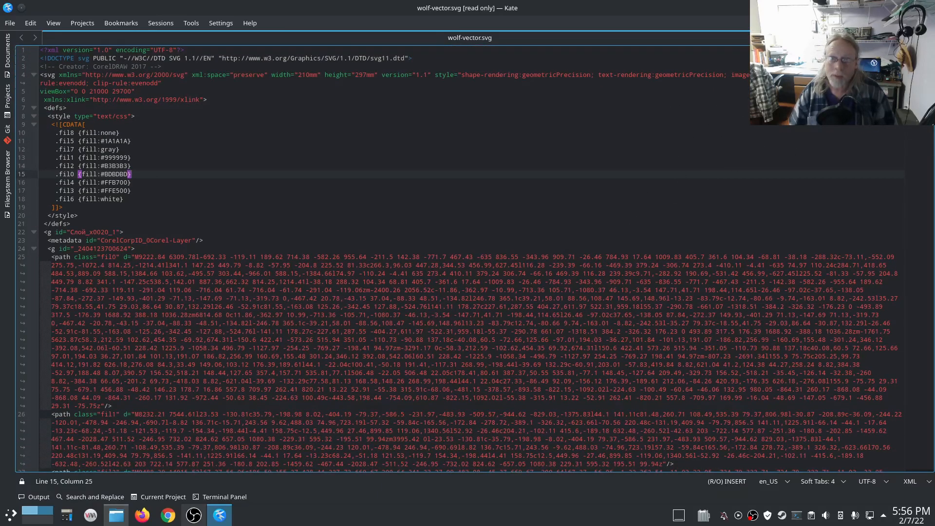
click(927, 8)
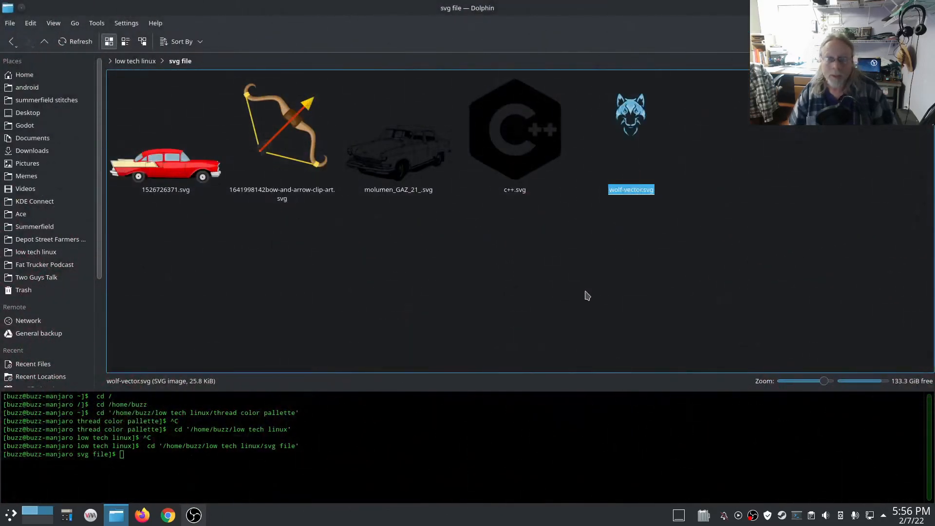
click(585, 295)
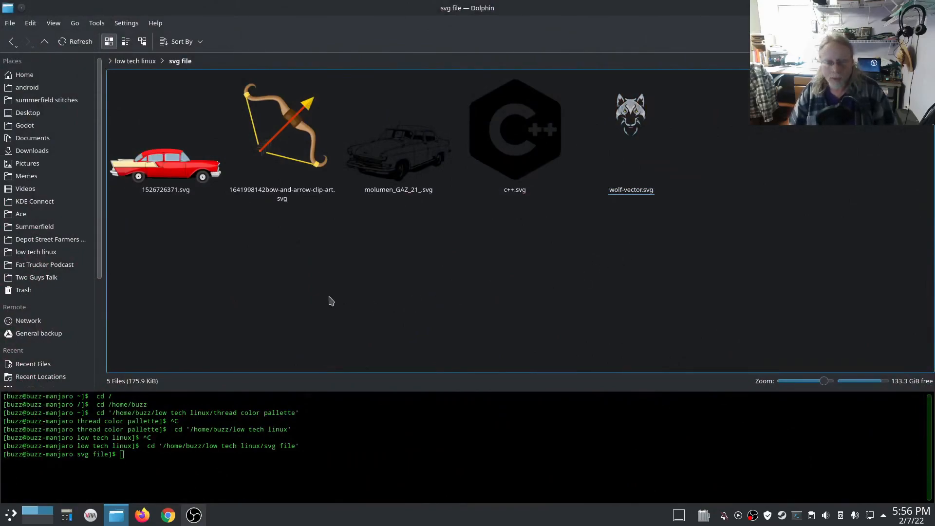
Switch to Inkscape with a new document and show its document properties for the page size.
click(10, 516)
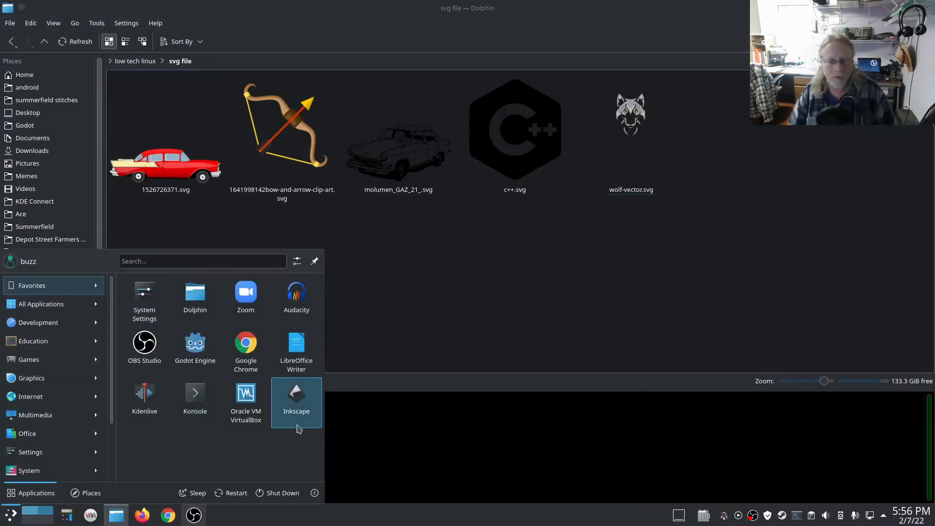
click(303, 398)
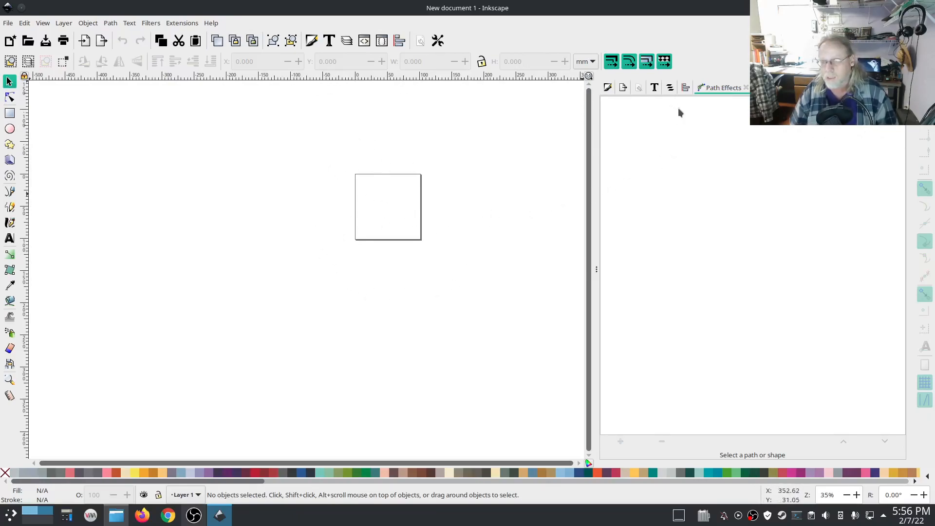
click(639, 88)
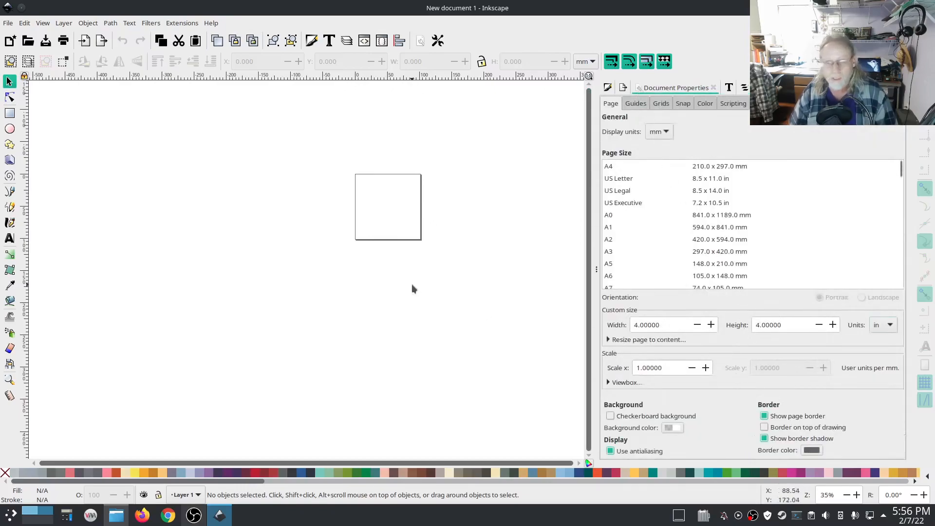
drag(393, 241, 360, 281)
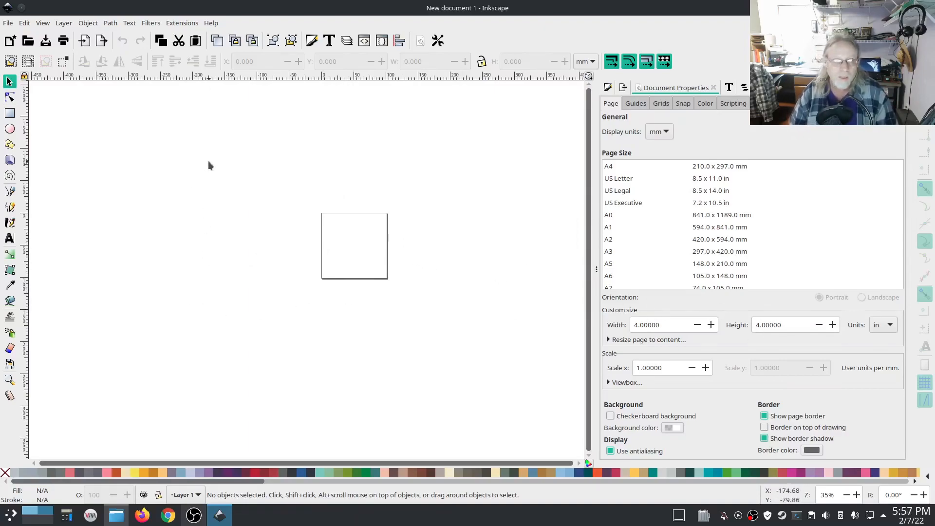
Import wolf-vector.svg from the svg file folder, including it as editable objects.
click(7, 23)
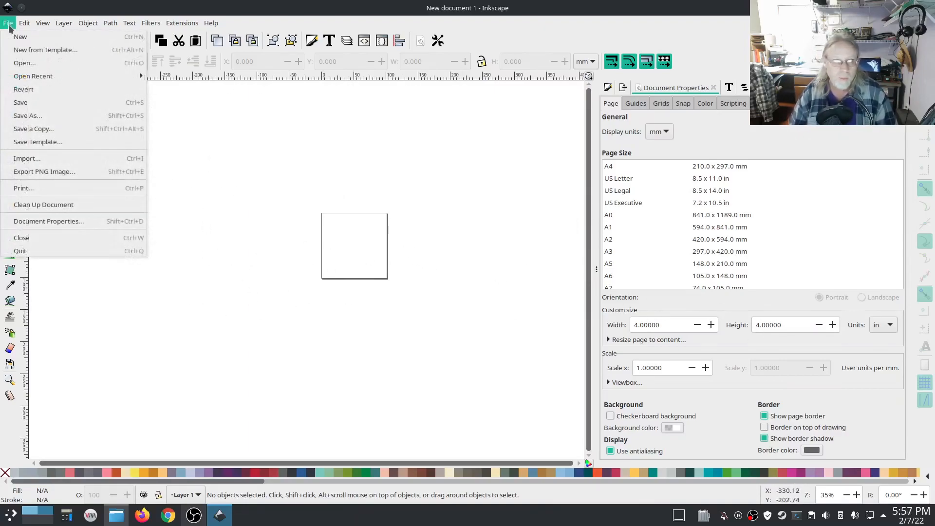
click(35, 156)
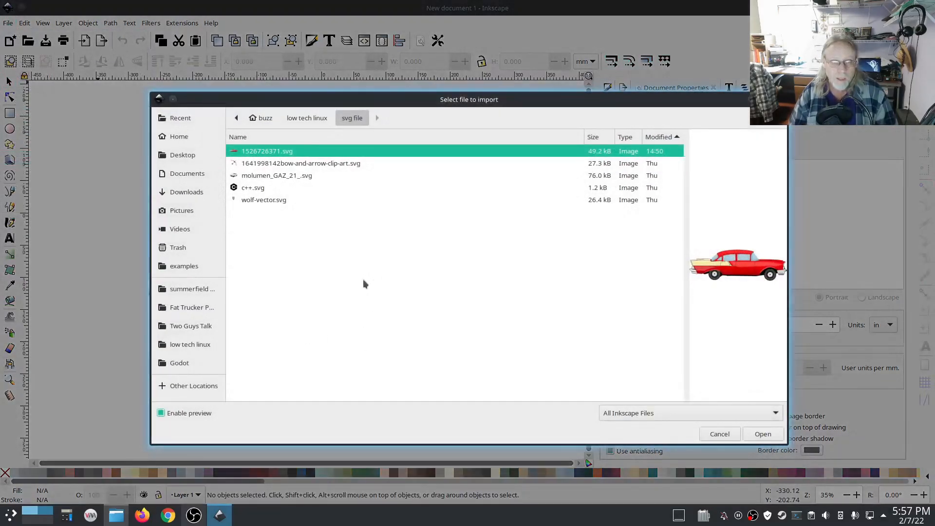
click(281, 200)
click(761, 434)
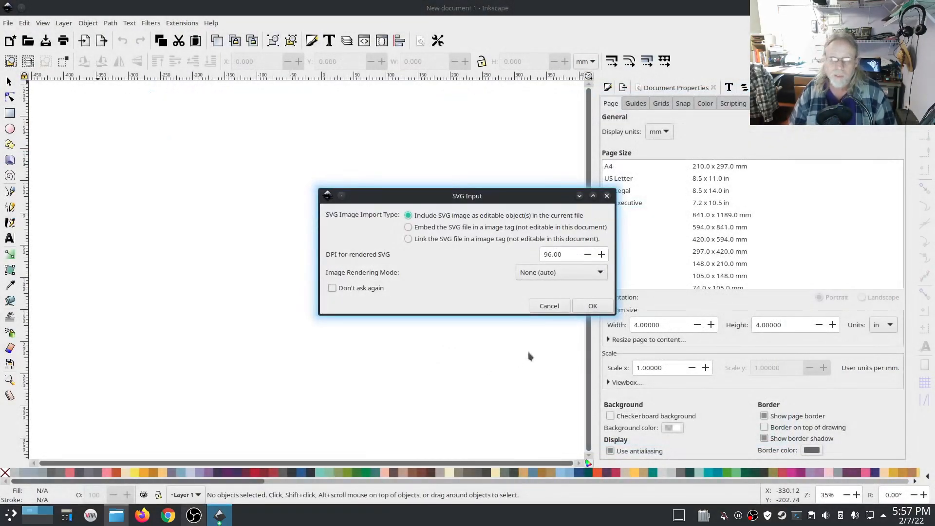
click(581, 308)
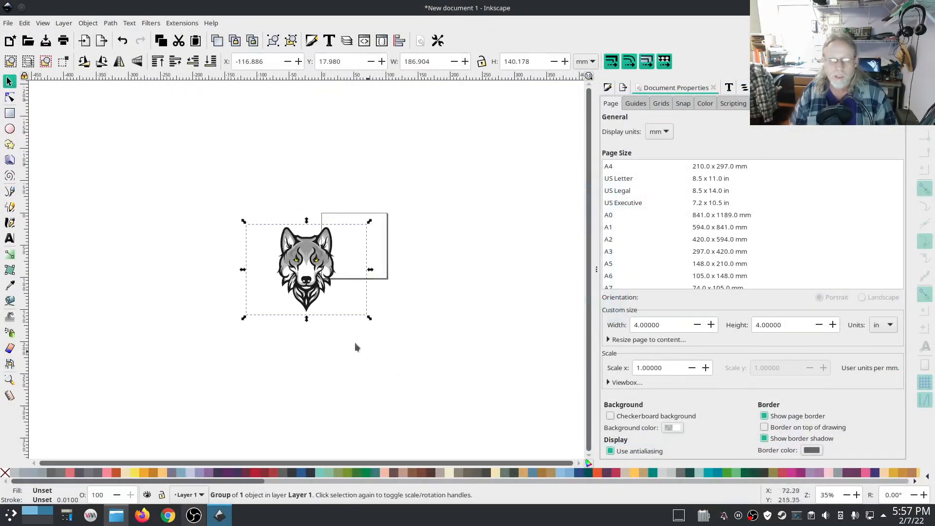
Lock the wolf's proportions, scale it down to about 128 × 96 mm and center it on the page.
drag(311, 267, 351, 263)
click(481, 61)
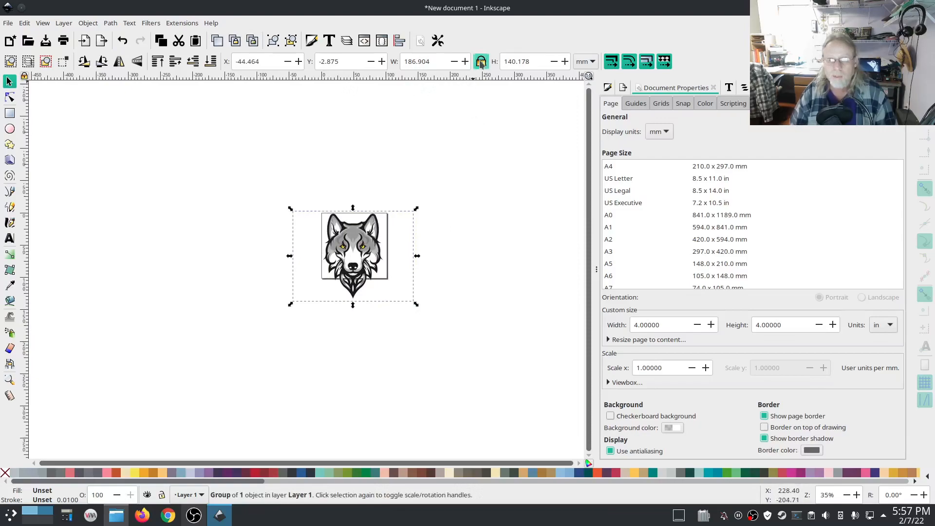
drag(415, 304, 382, 277)
drag(336, 249, 356, 253)
drag(403, 282, 398, 278)
drag(363, 249, 362, 250)
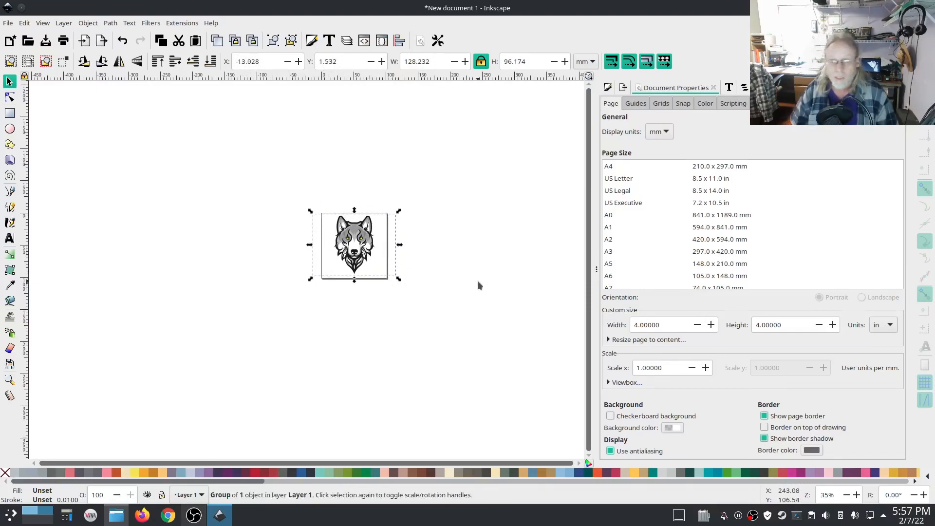
click(478, 281)
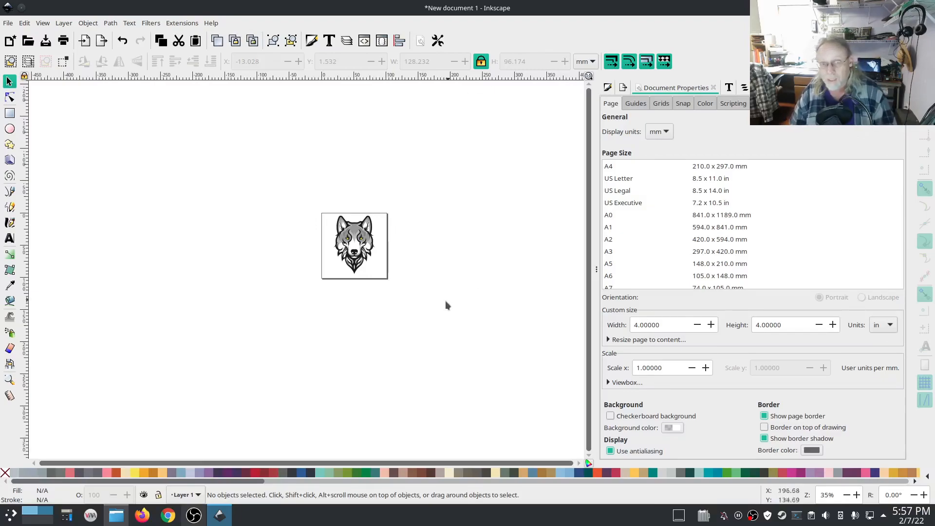
Run Ink/Stitch Troubleshoot Objects on the imported wolf group and read the reported errors beside the page.
click(745, 90)
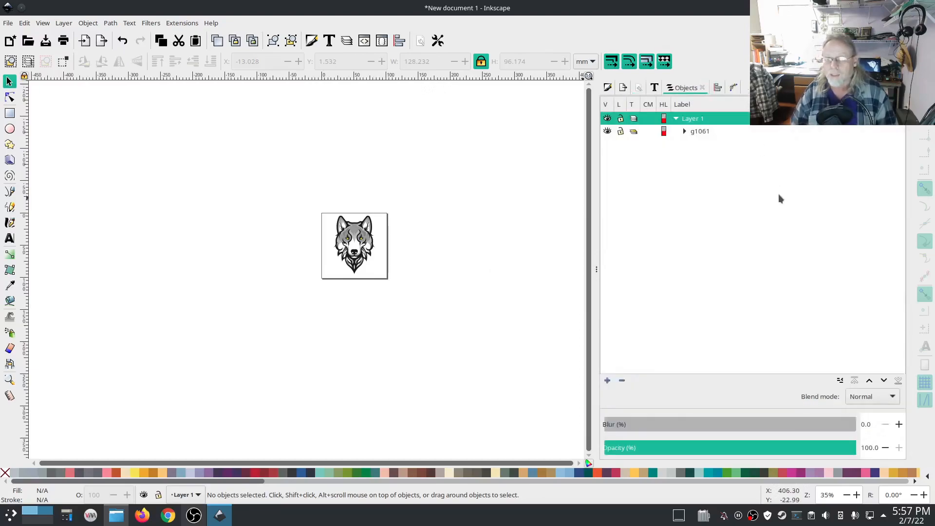
click(700, 133)
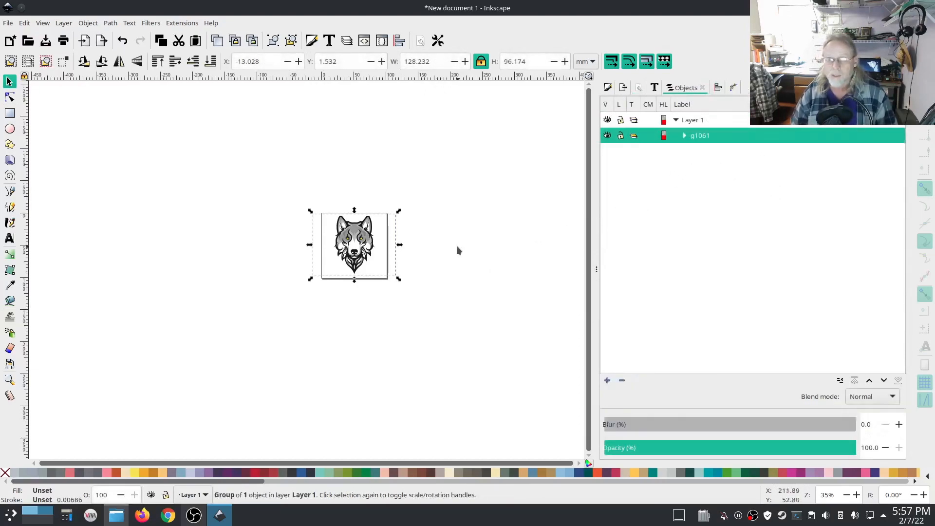
click(179, 23)
mouse_move(220, 156)
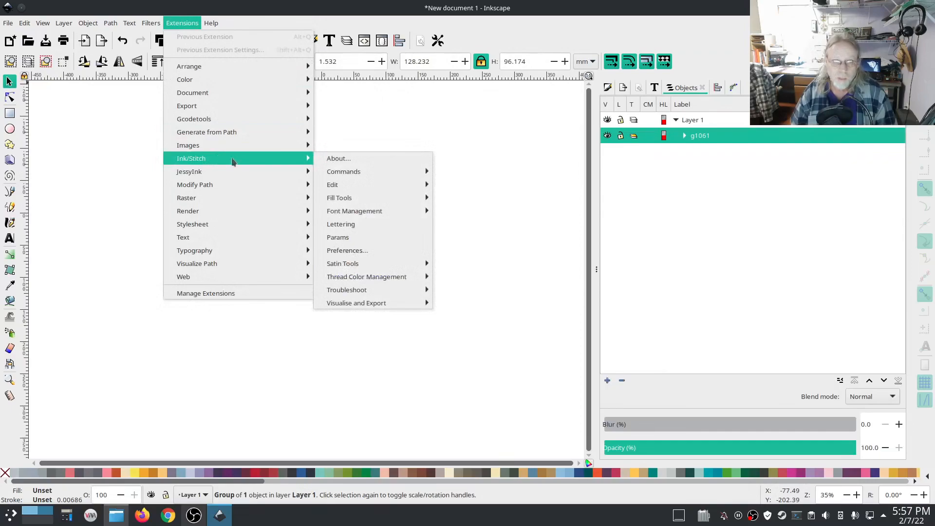
mouse_move(381, 290)
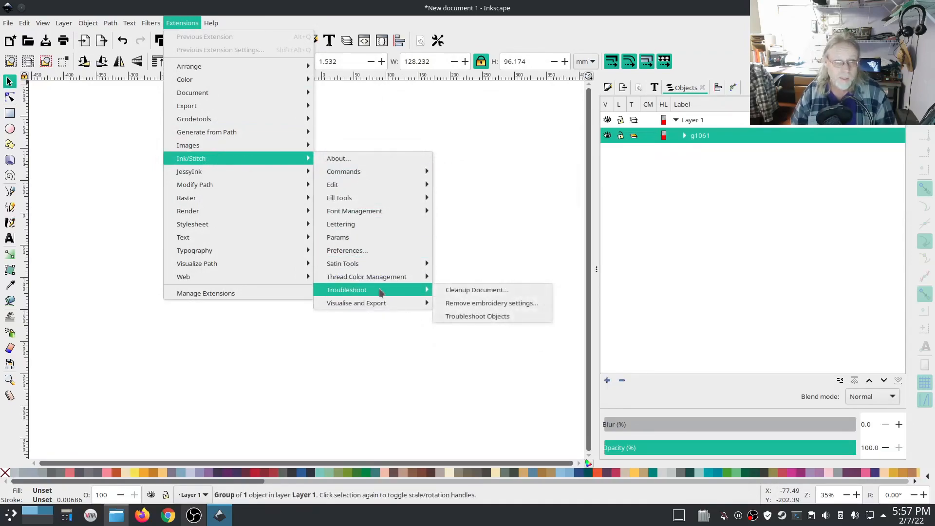
click(486, 315)
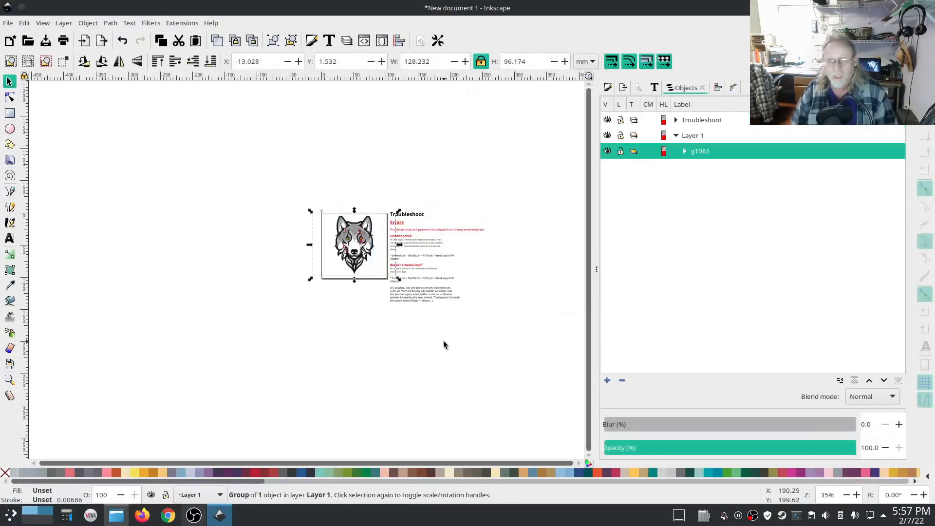
scroll(357, 245, up, 3)
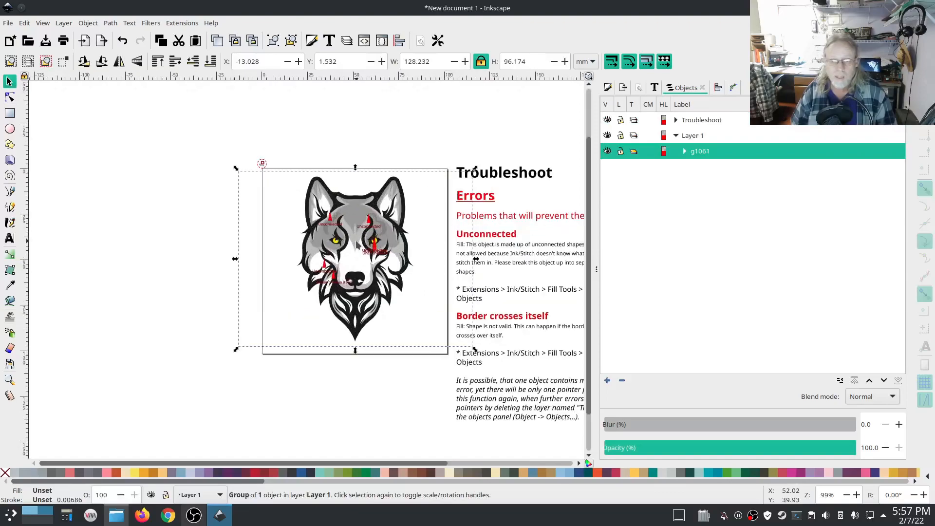
scroll(365, 239, right, 5)
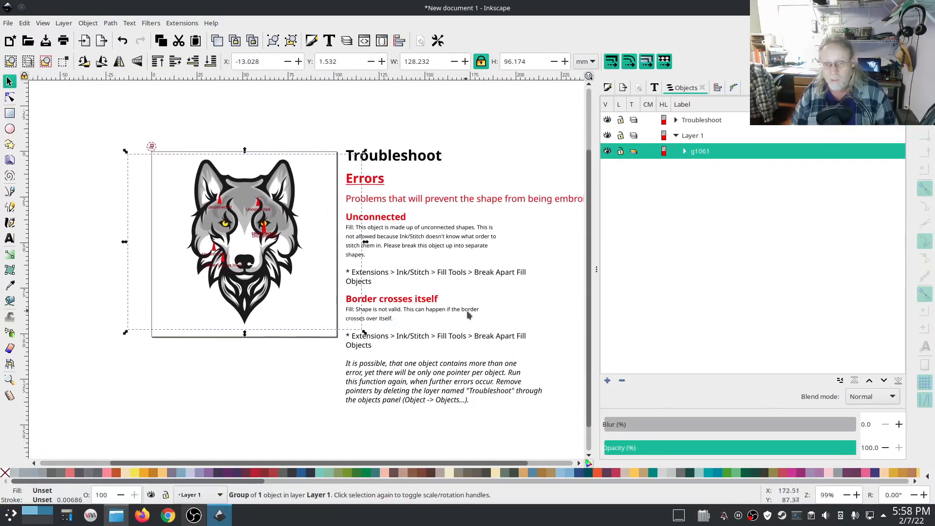
Delete the Troubleshoot layer from the document.
click(694, 122)
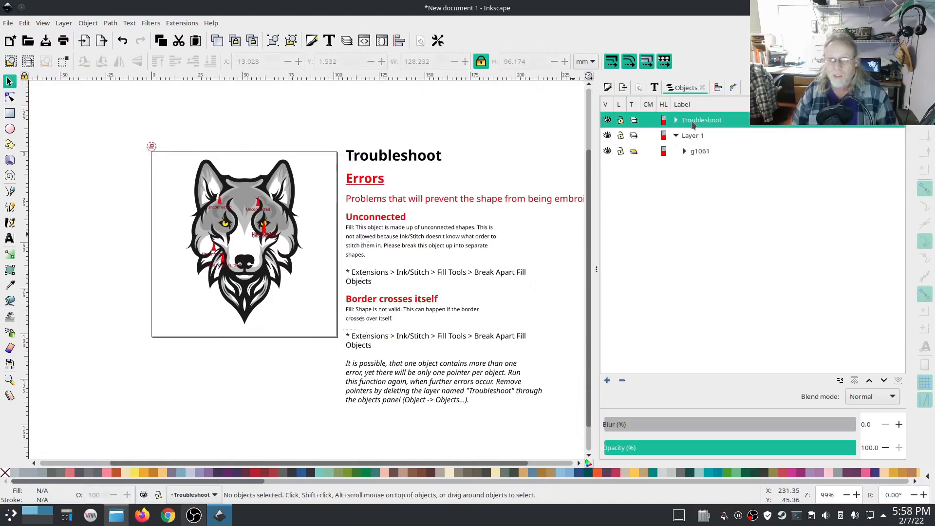
right_click(692, 121)
click(721, 385)
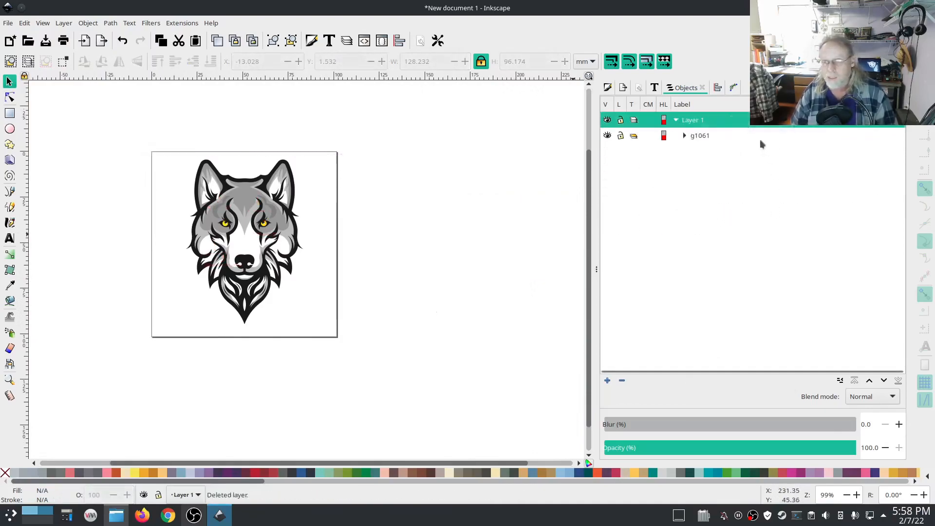
Run Ink/Stitch Break Apart Fill Objects on the wolf group using the Complex method.
click(700, 138)
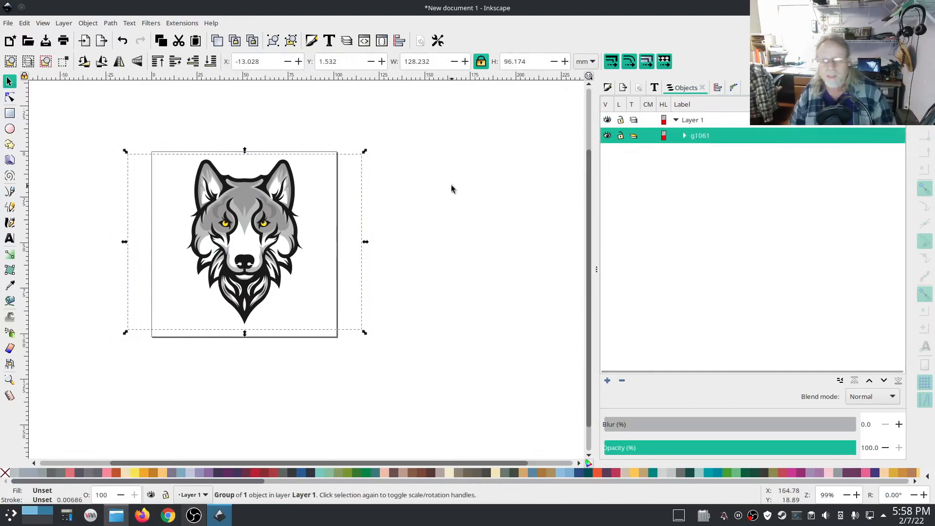
click(182, 23)
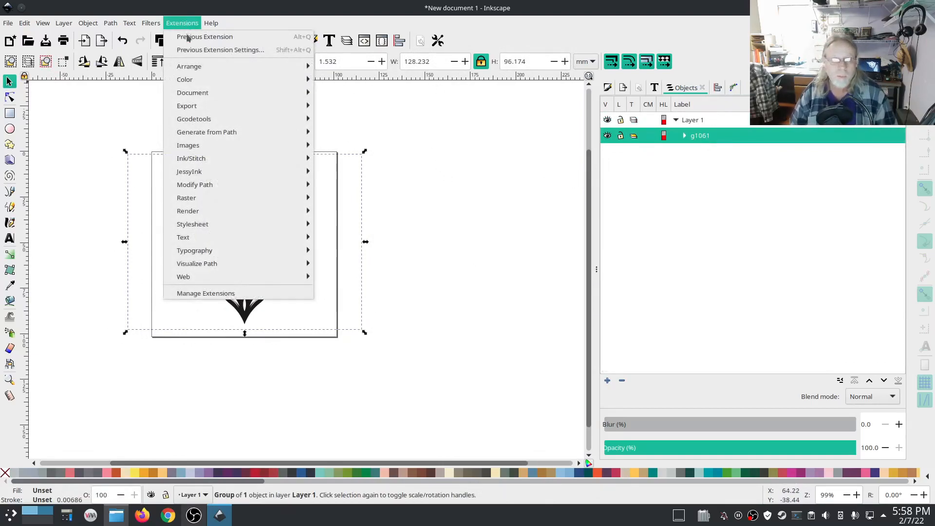
mouse_move(209, 157)
mouse_move(351, 198)
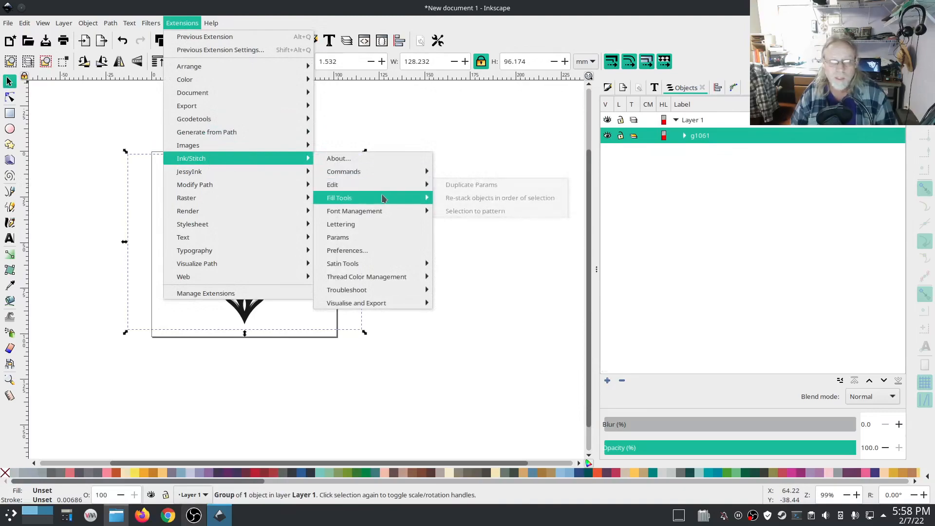
click(487, 199)
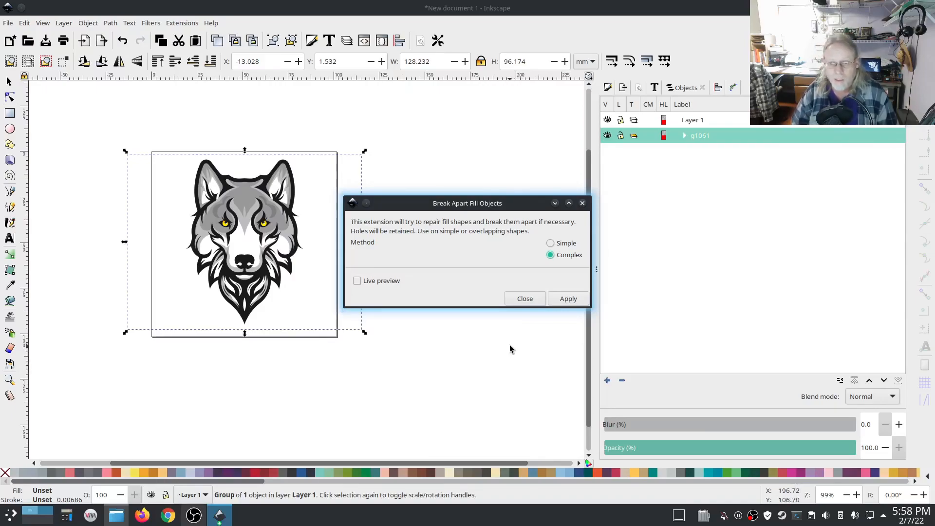
click(568, 299)
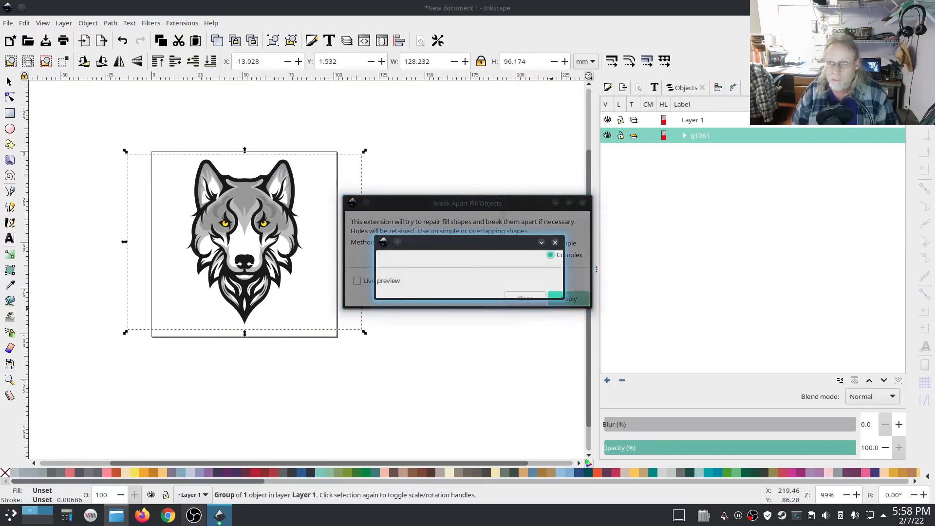
click(524, 298)
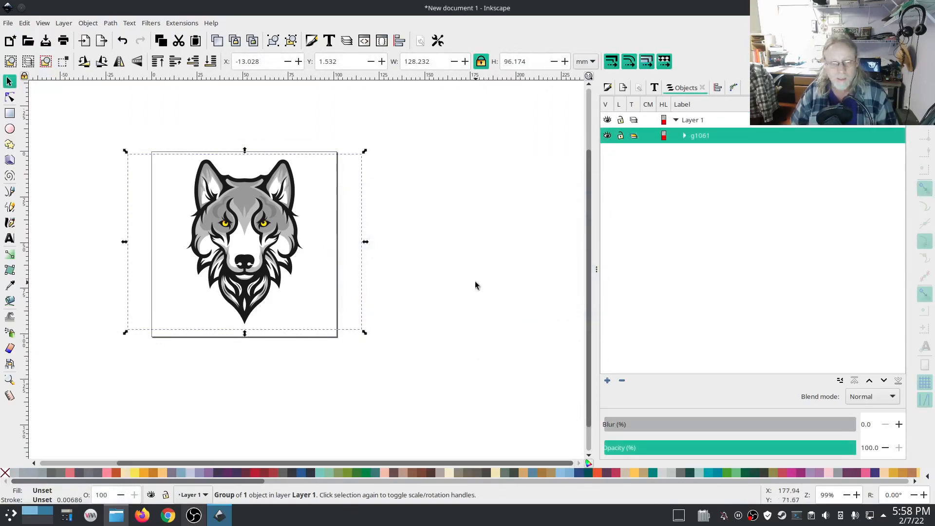
Expand the wolf group g1061 down to its individual paths and look through the list.
click(685, 136)
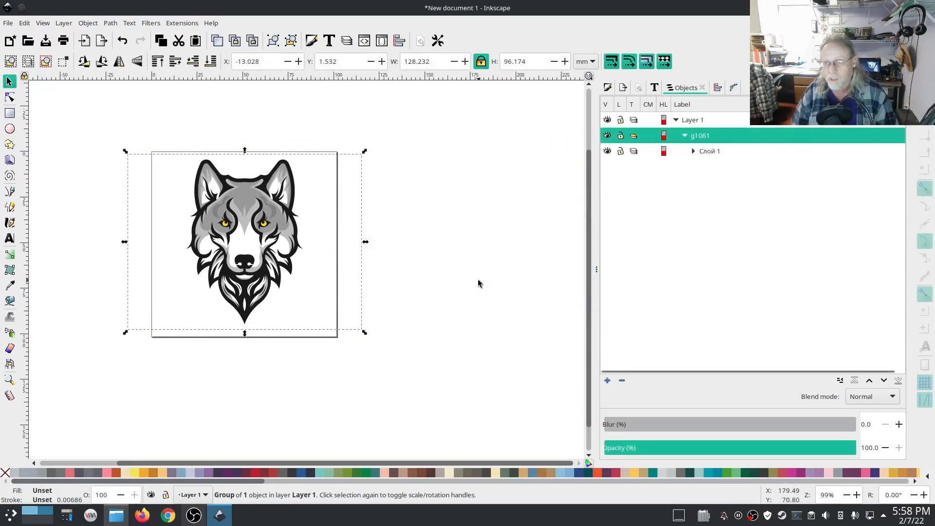
click(693, 151)
click(701, 182)
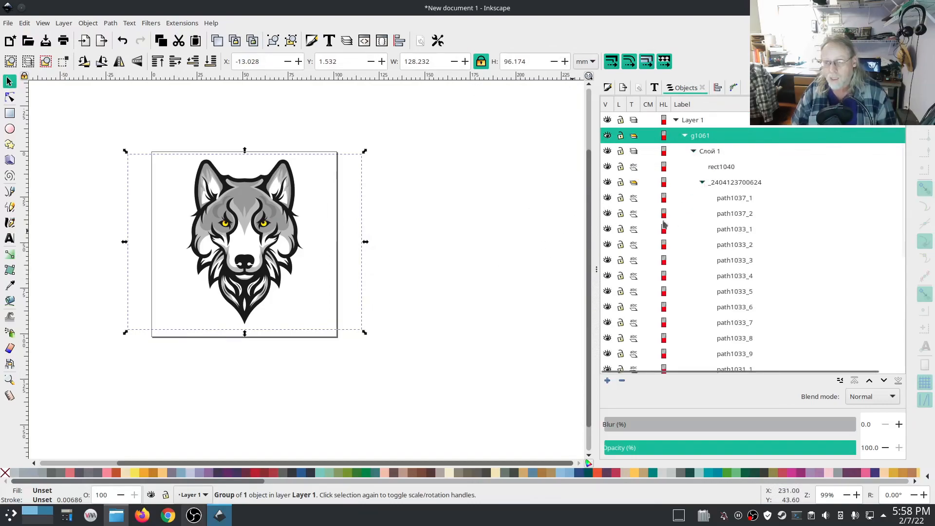
scroll(505, 222, down, 6)
scroll(505, 221, up, 8)
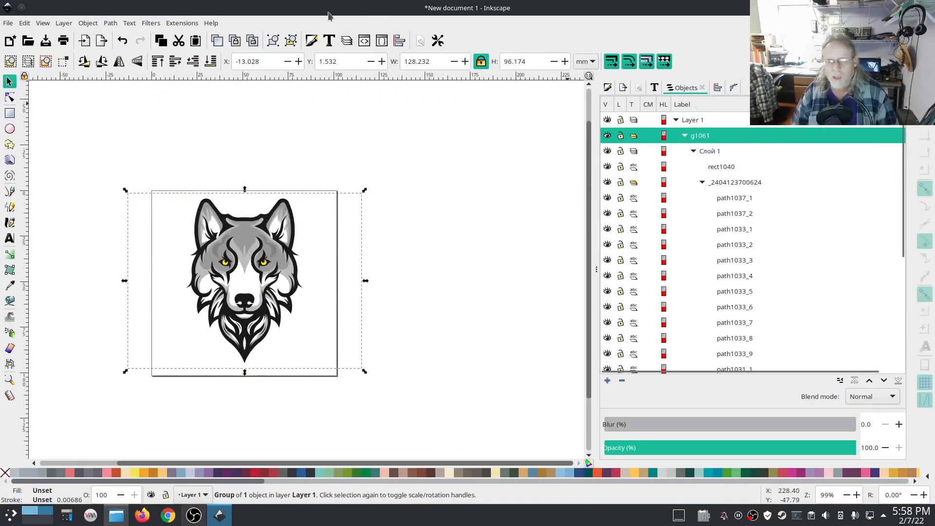
Run Ink/Stitch Troubleshoot Objects again on the wolf group and dismiss its report.
click(181, 23)
mouse_move(226, 158)
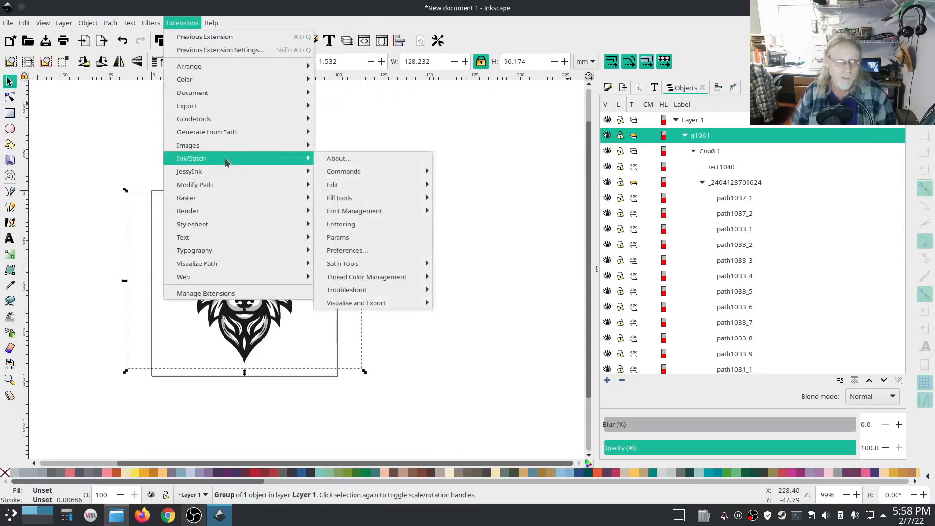
mouse_move(424, 290)
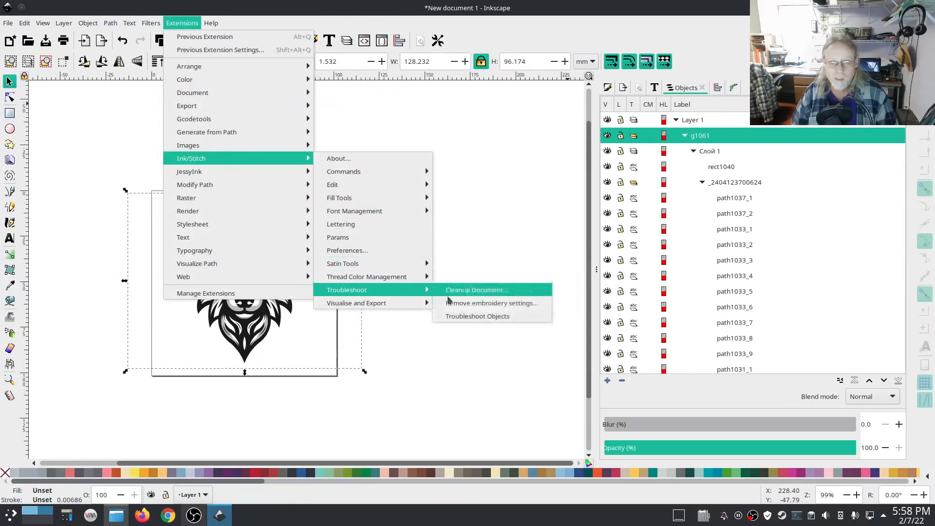
click(478, 317)
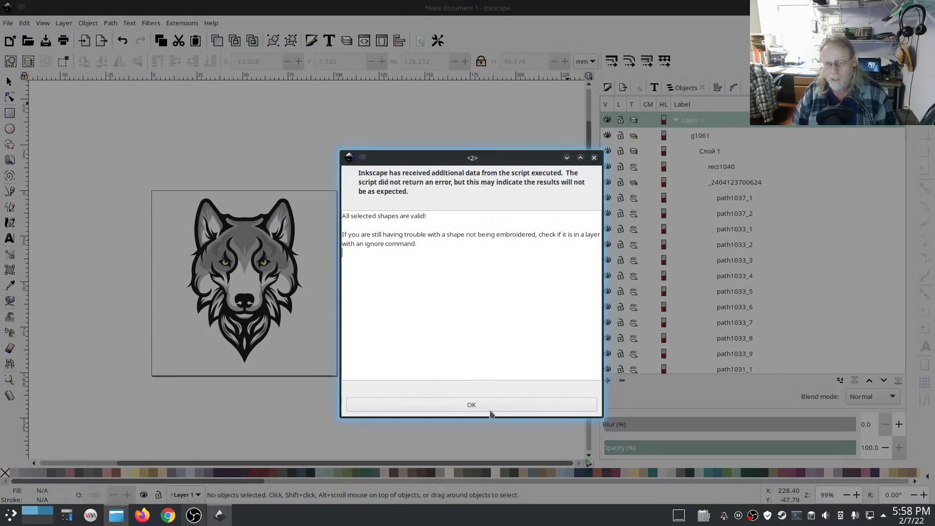
click(470, 405)
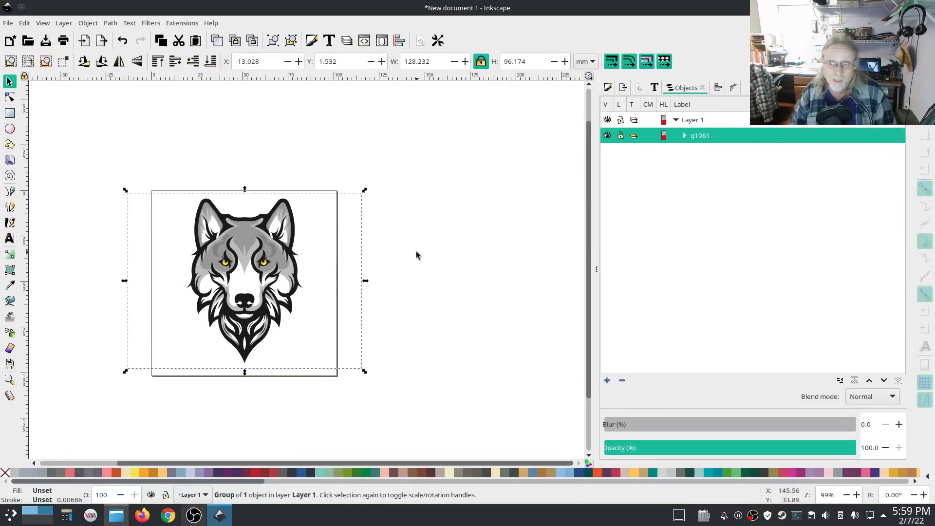
Expand the wolf group down to its contents and delete the unfilled background rectangle rect1040.
click(684, 135)
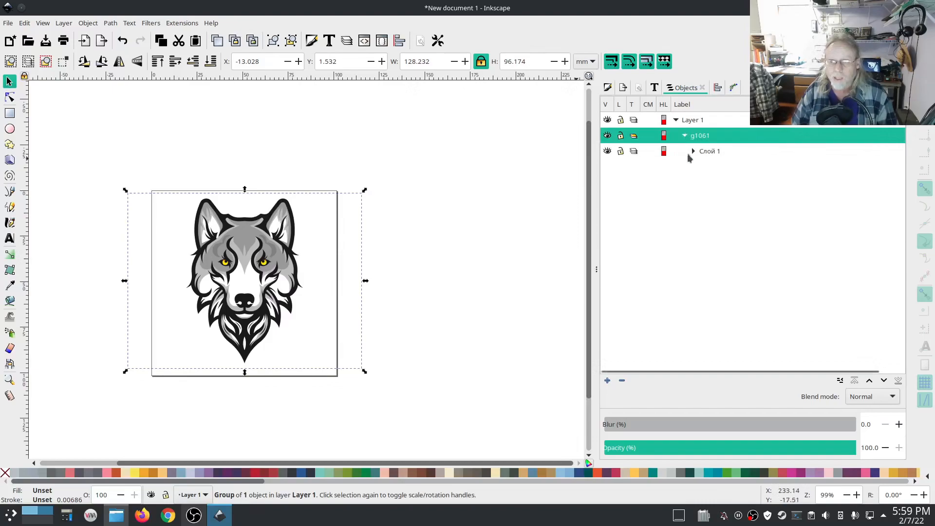
click(692, 152)
click(701, 182)
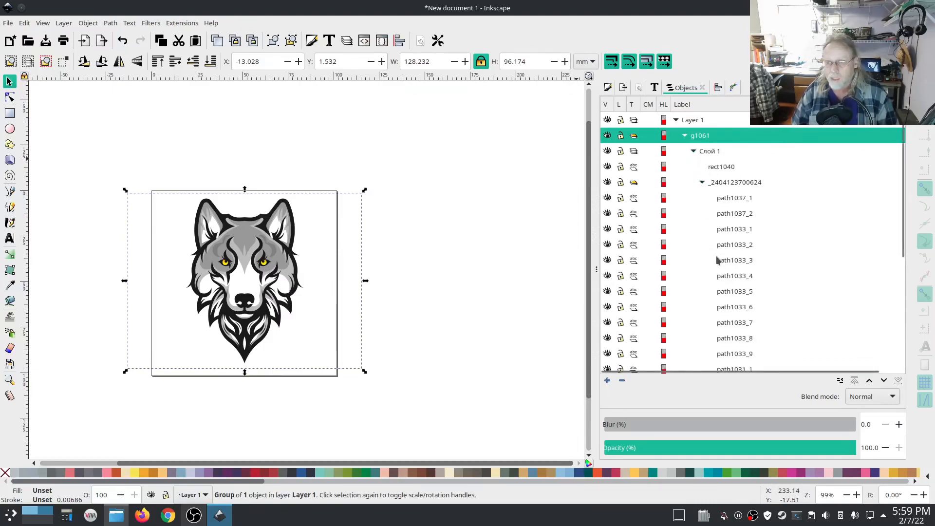
click(719, 168)
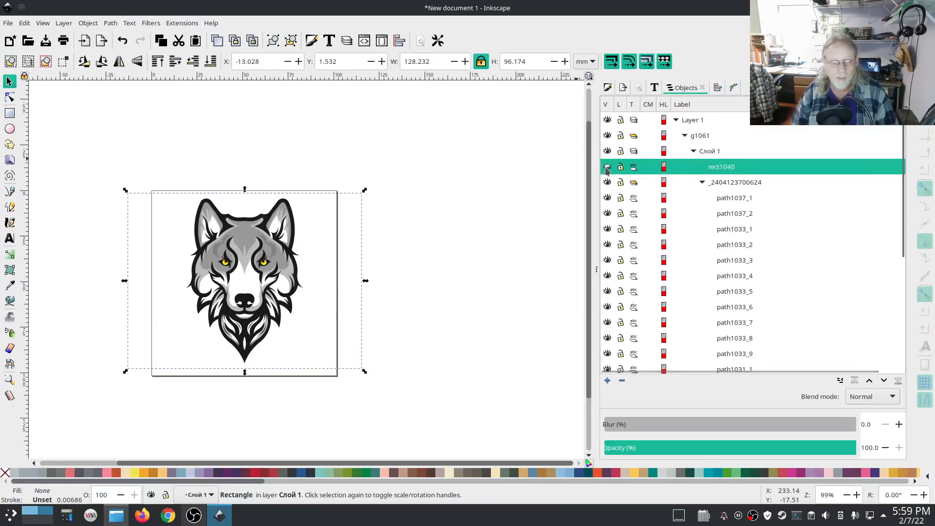
right_click(721, 167)
click(745, 423)
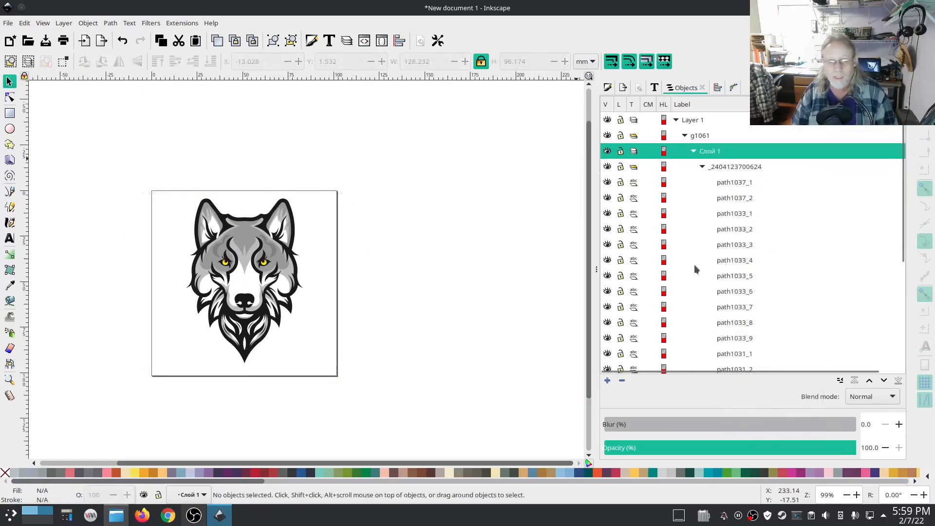
click(734, 168)
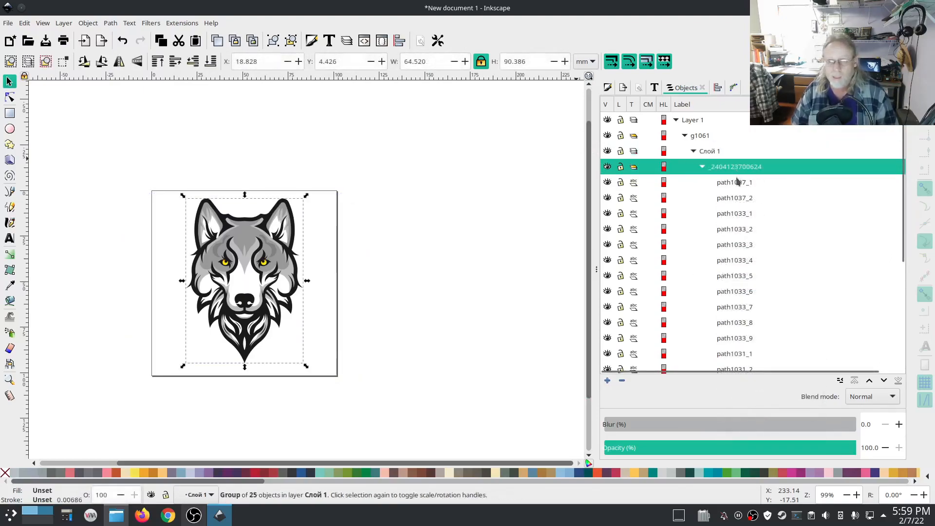
click(734, 182)
scroll(769, 253, down, 5)
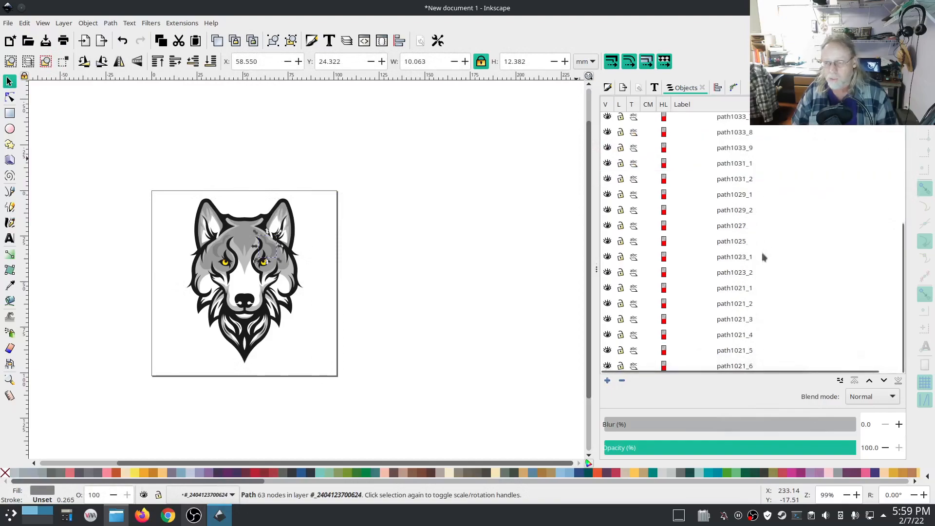
scroll(755, 194, up, 5)
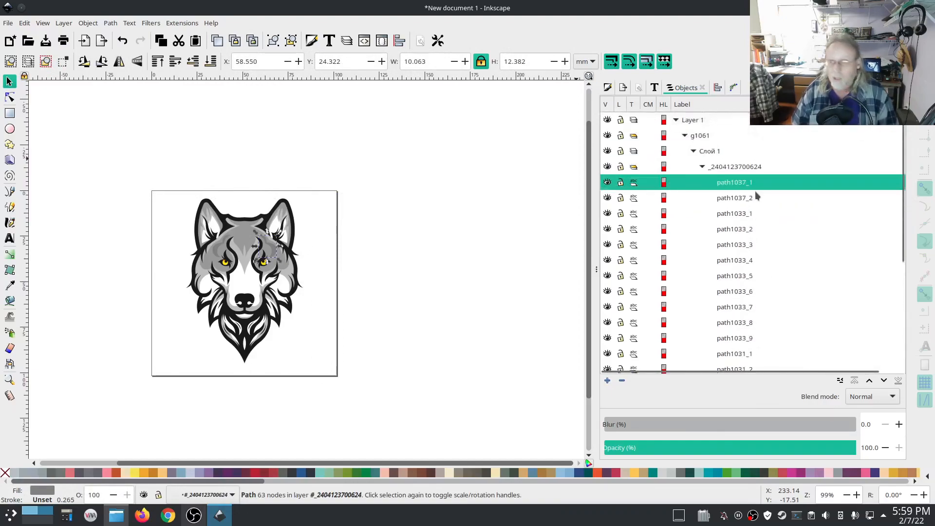
key(ctrl+a)
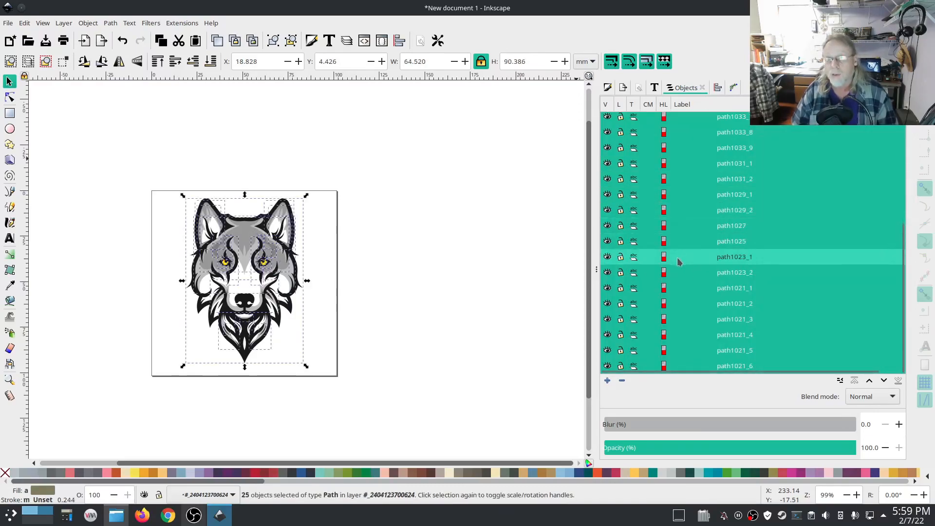
click(608, 210)
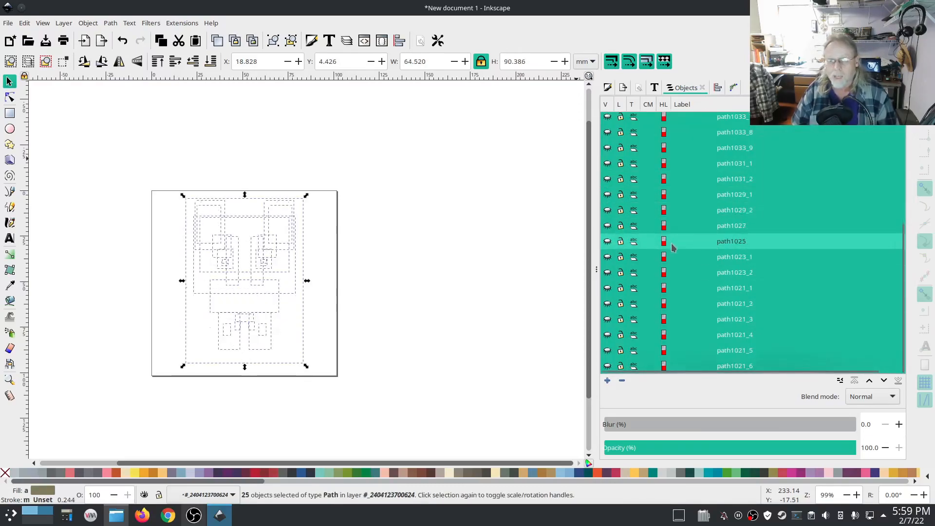
Show the light grey paths path1021_6 through path1021_1 one by one, followed by the ear path path1023_2.
click(738, 366)
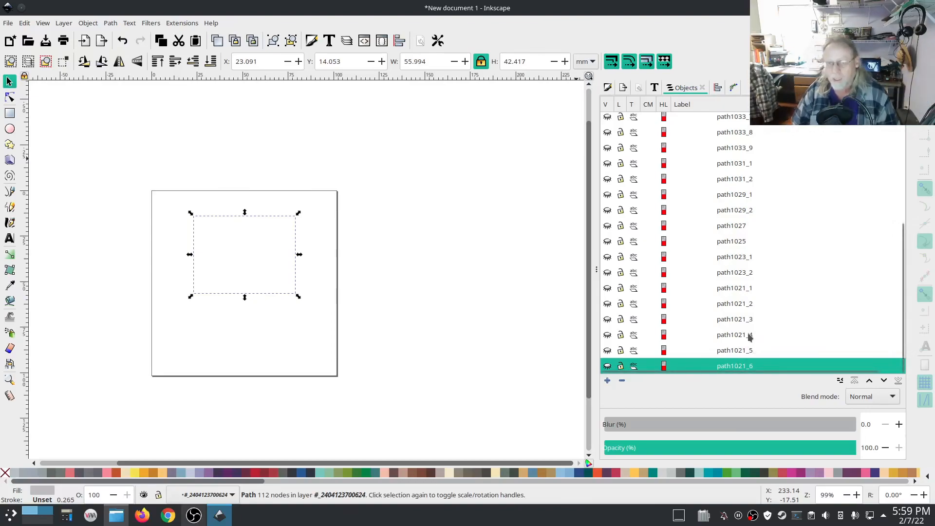
click(607, 366)
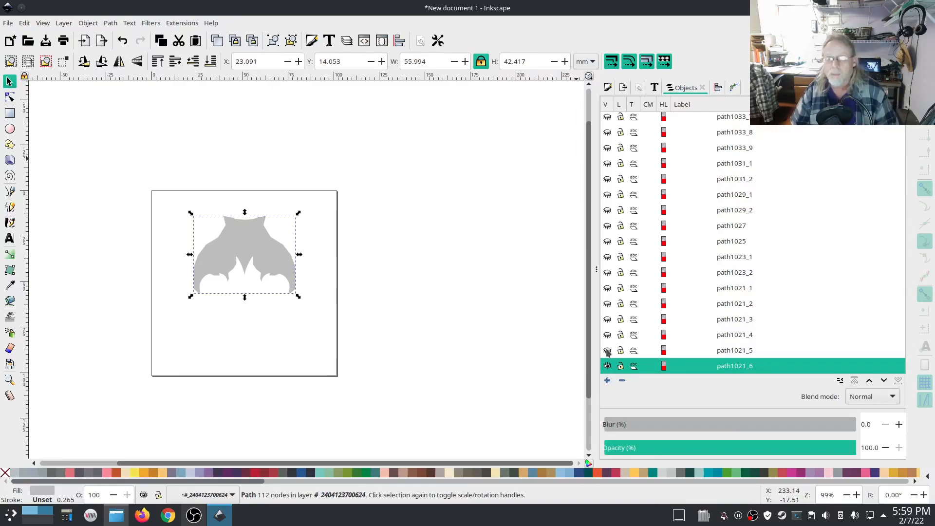
click(607, 350)
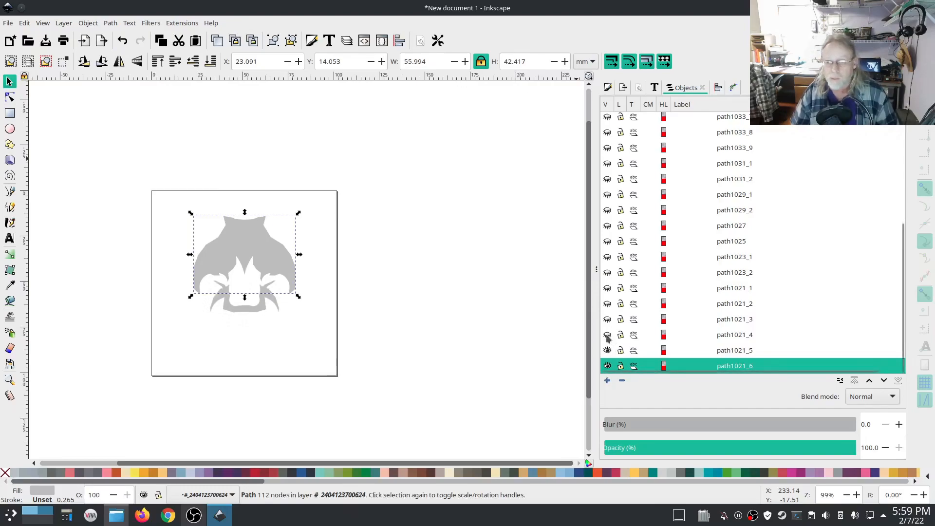
click(607, 335)
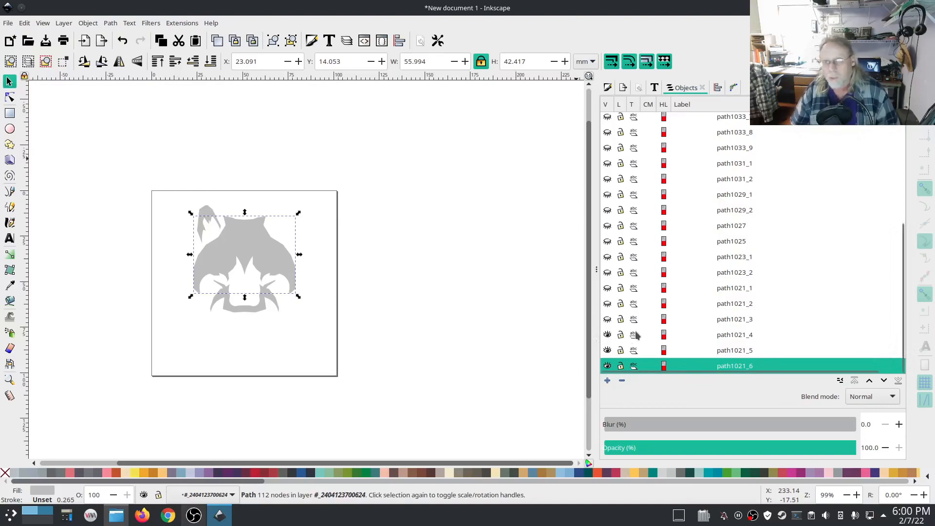
click(607, 320)
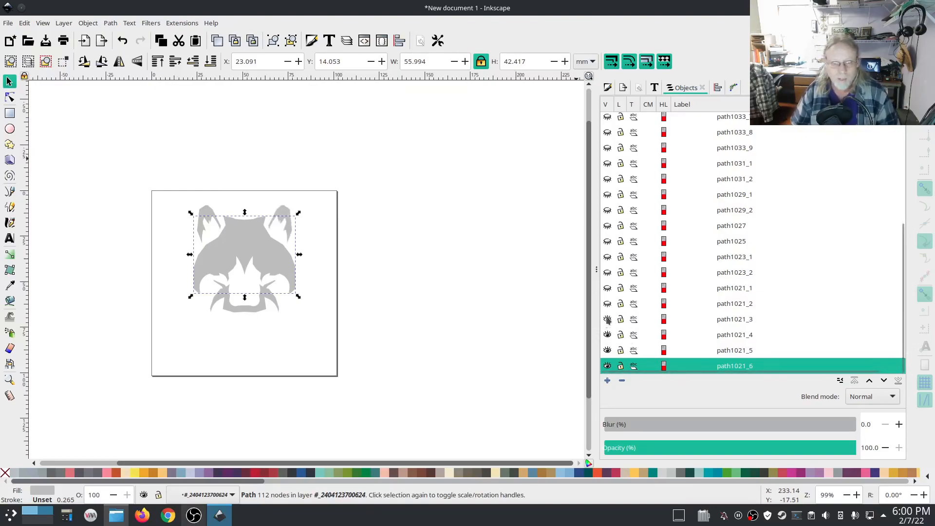
click(607, 304)
click(607, 287)
click(608, 273)
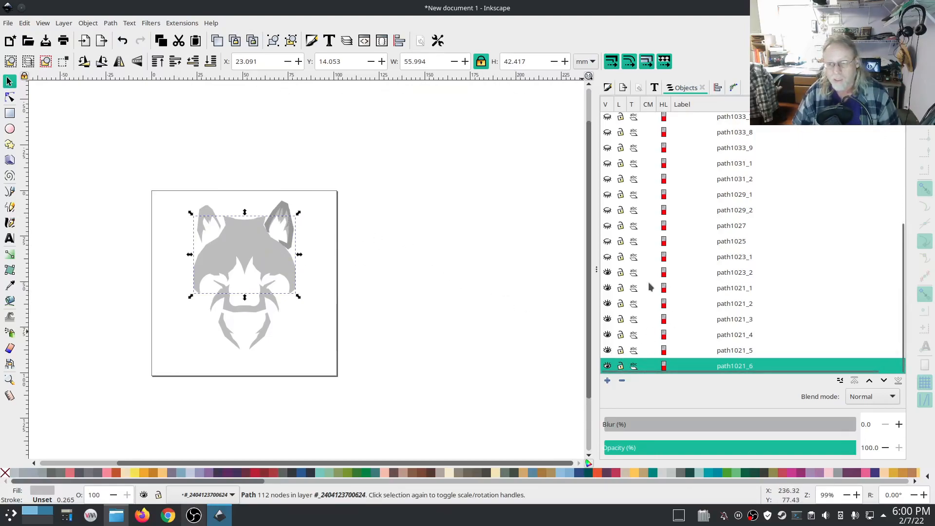
Show path1023_1, path1025, path1027 and the two yellow eye circles path1029_2 and path1029_1.
scroll(651, 288, up, 3)
click(608, 322)
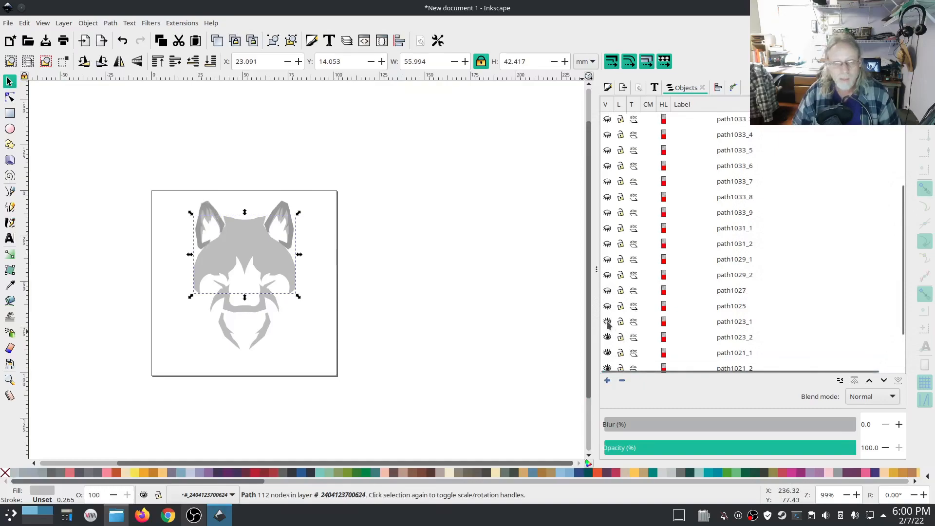
click(607, 306)
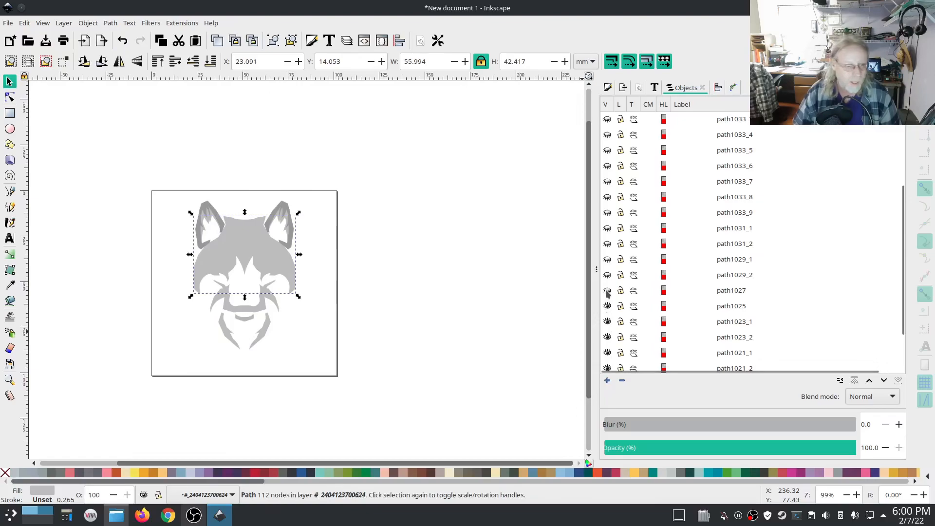
click(607, 291)
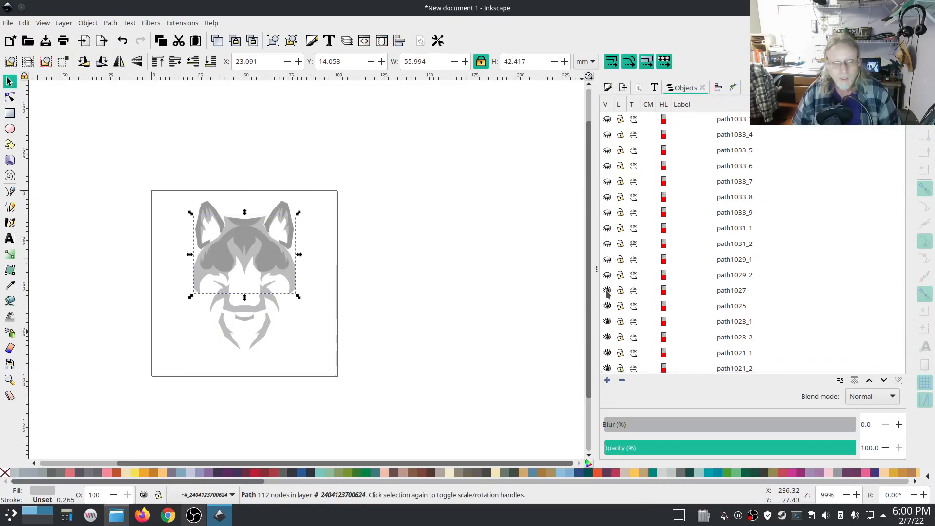
click(608, 276)
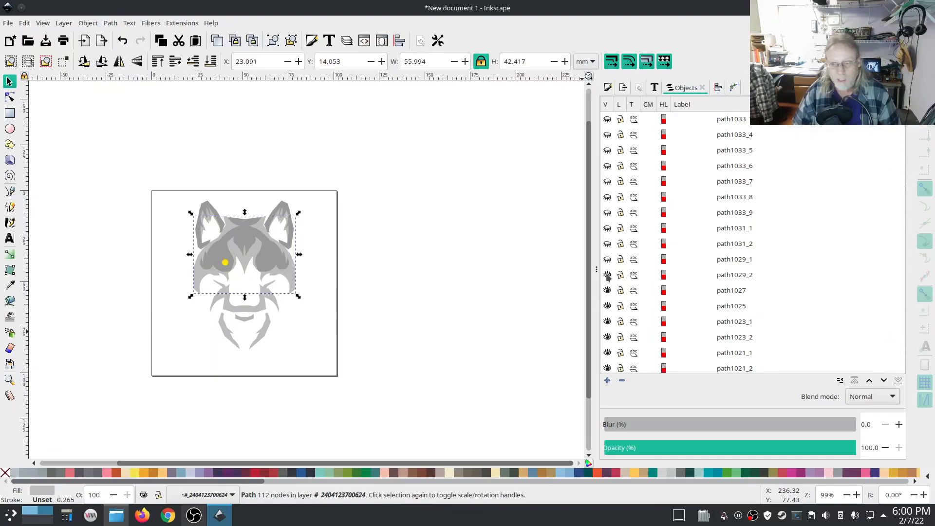
click(607, 259)
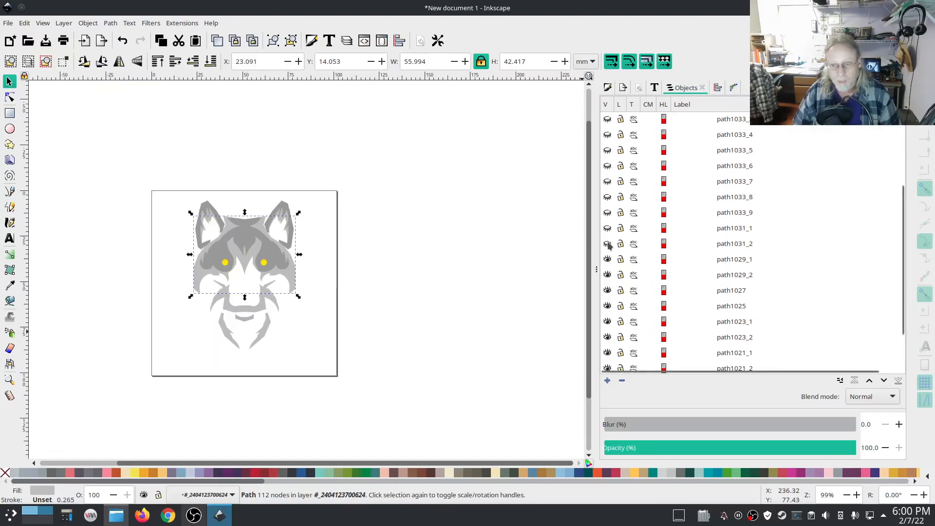
Toggle the orange eye-shading path path1031_2 on and off to inspect it up close, leaving it hidden.
click(608, 243)
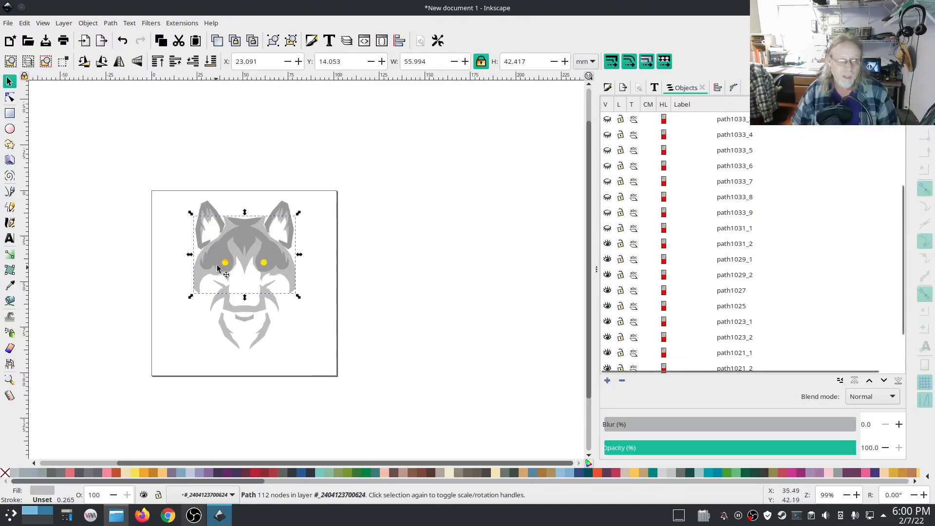
scroll(238, 262, up, 2)
scroll(205, 264, up, 2)
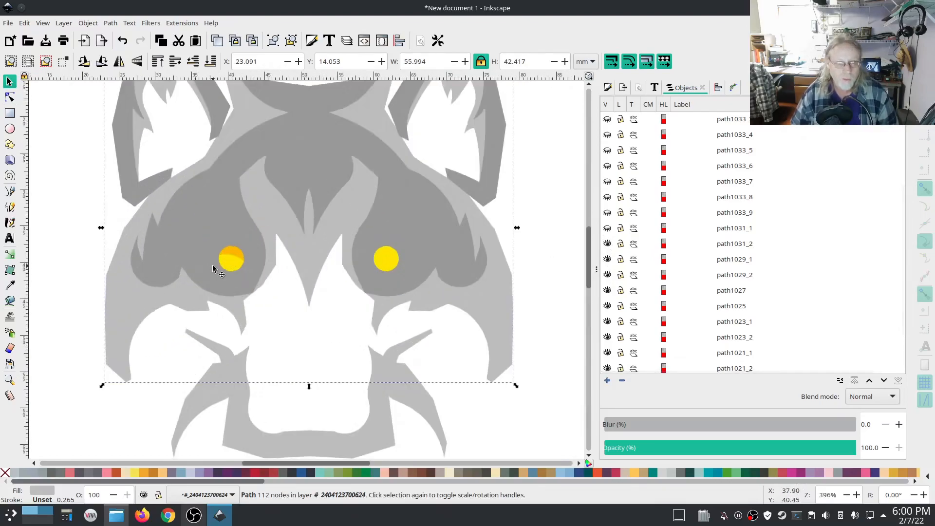
scroll(212, 264, up, 1)
click(608, 244)
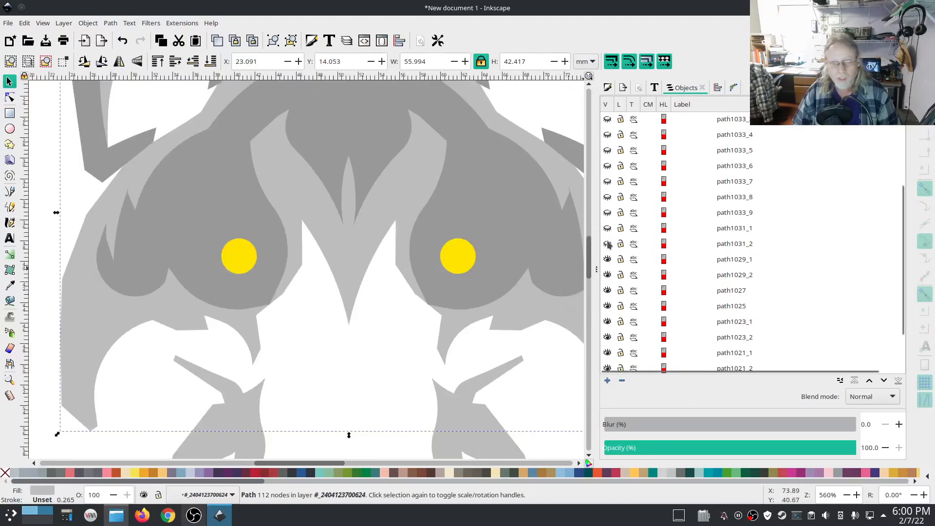
click(608, 244)
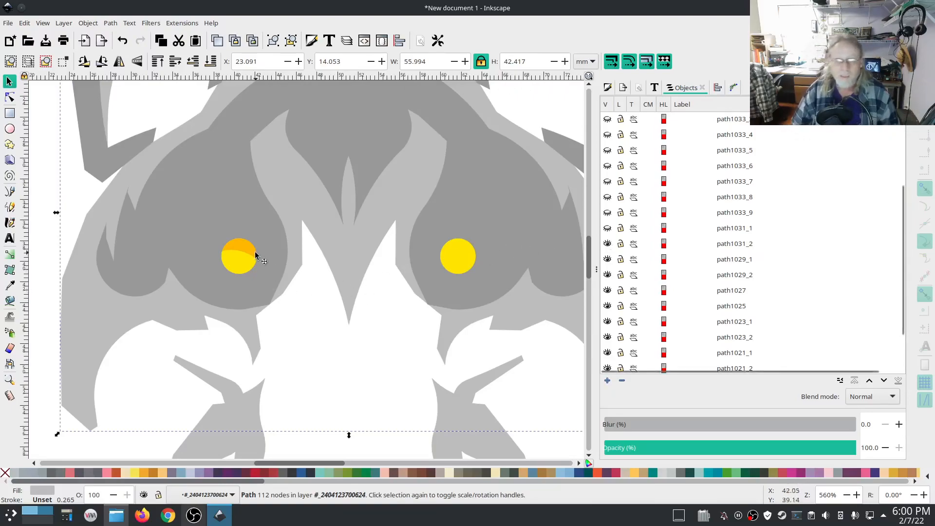
click(608, 244)
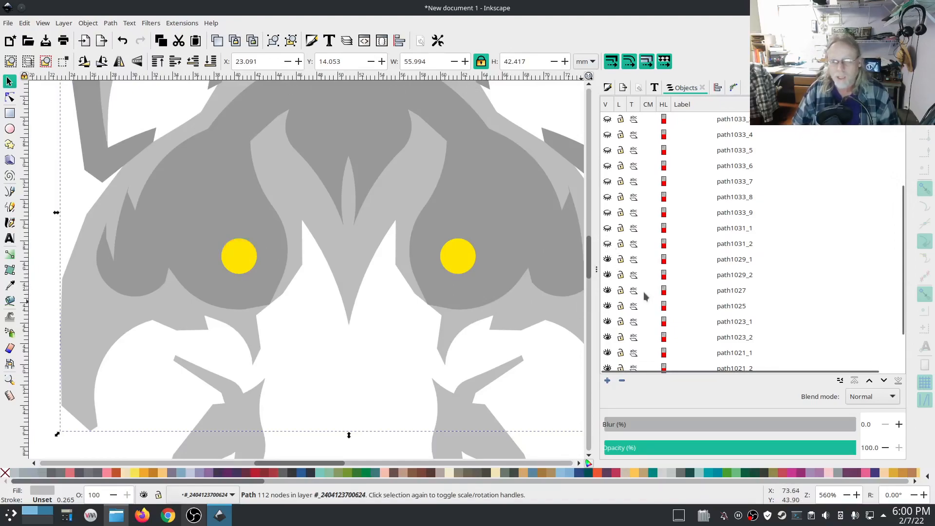
Keep the eye-shading paths path1031_1 and path1031_2 hidden and show the black outline path path1033_9.
click(607, 228)
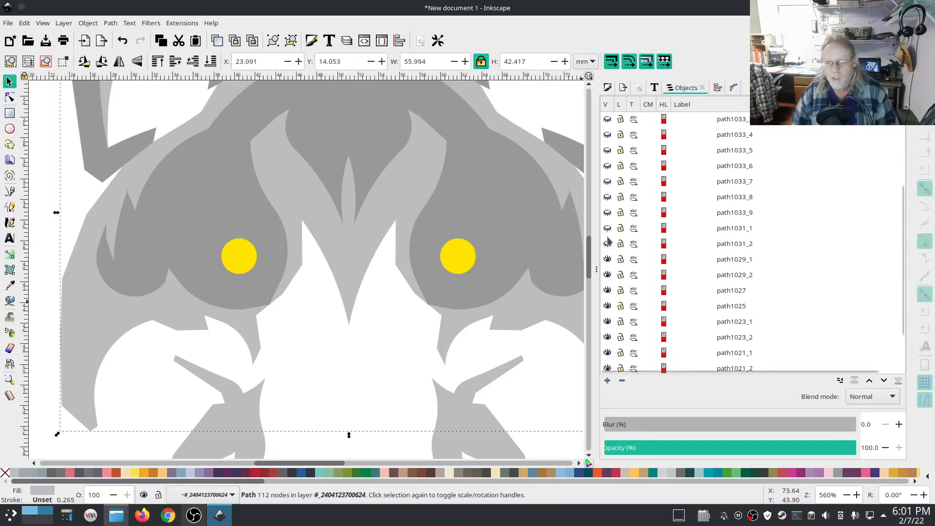
click(608, 244)
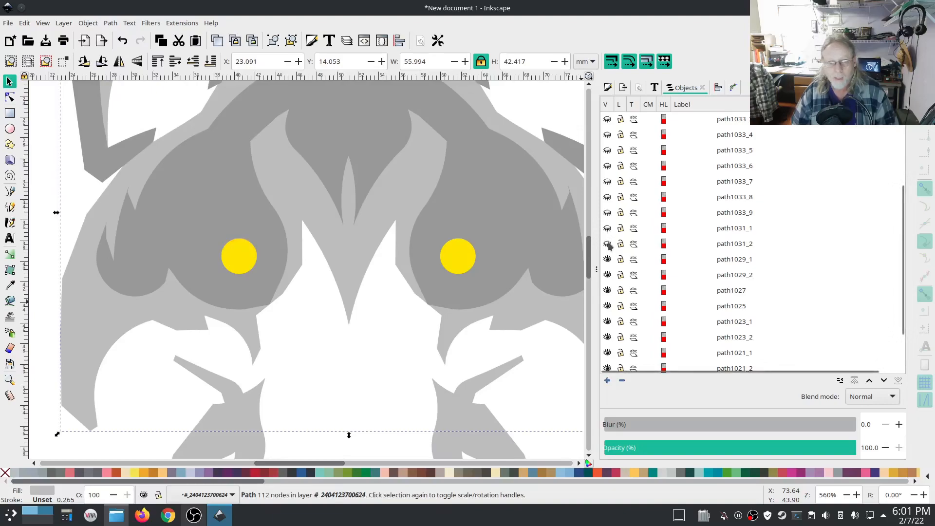
click(607, 213)
scroll(448, 363, down, 2)
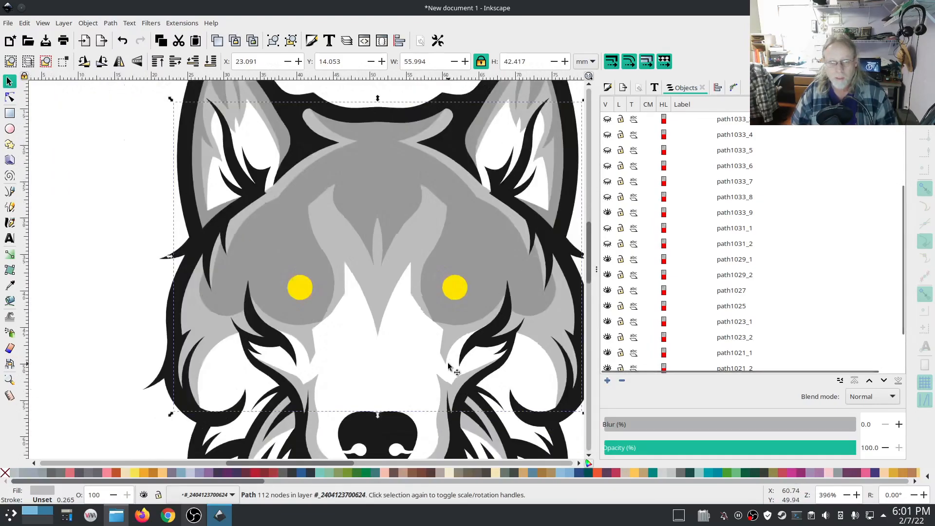
Show the remaining black face and eye outline paths path1033_8, path1033_7, path1033_6 and path1033_5 one by one.
scroll(448, 362, down, 1)
drag(502, 382, 443, 297)
scroll(616, 243, up, 2)
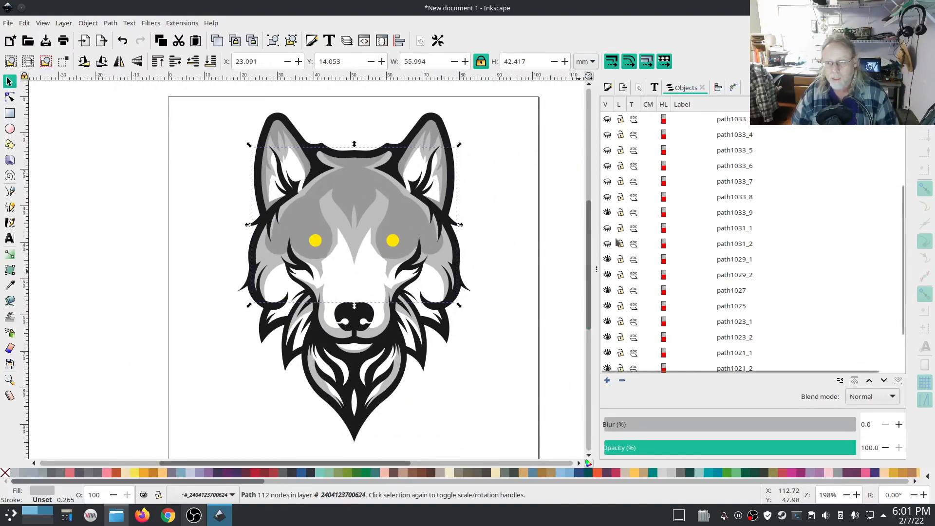
click(608, 231)
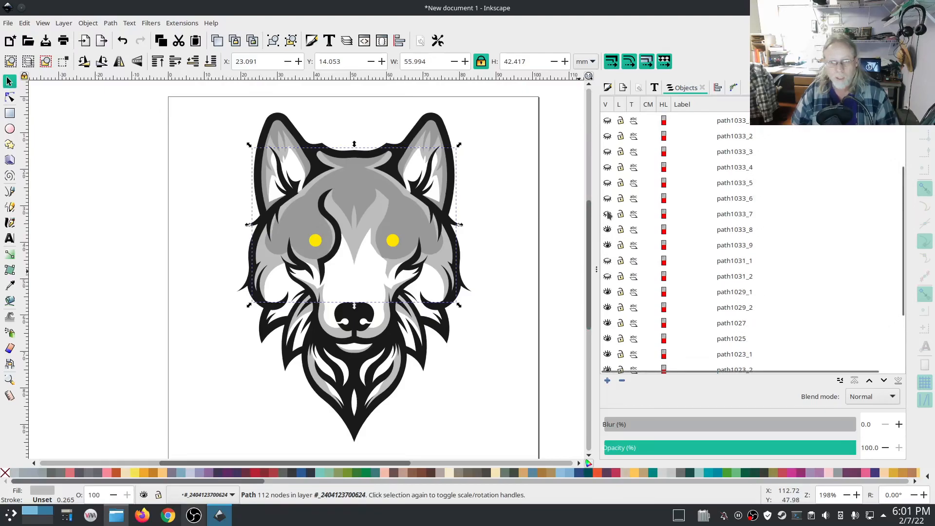
click(607, 213)
click(608, 199)
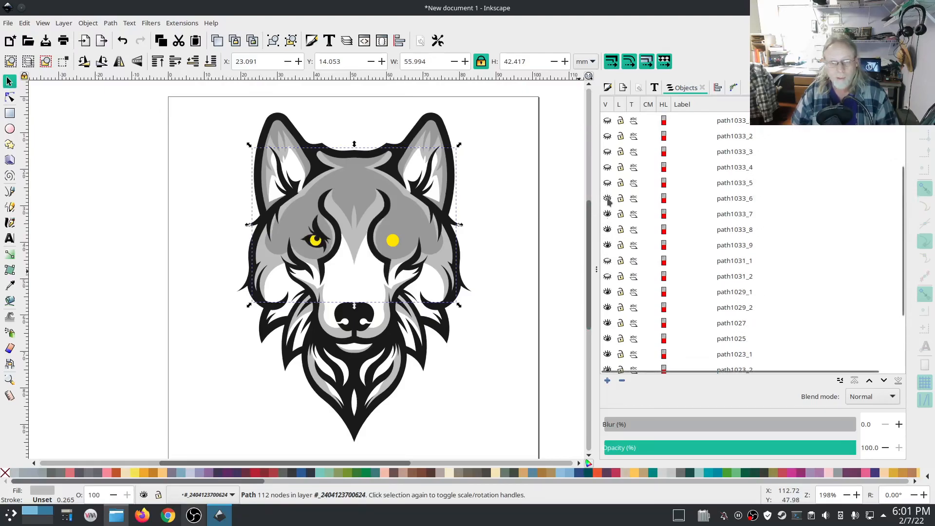
click(607, 183)
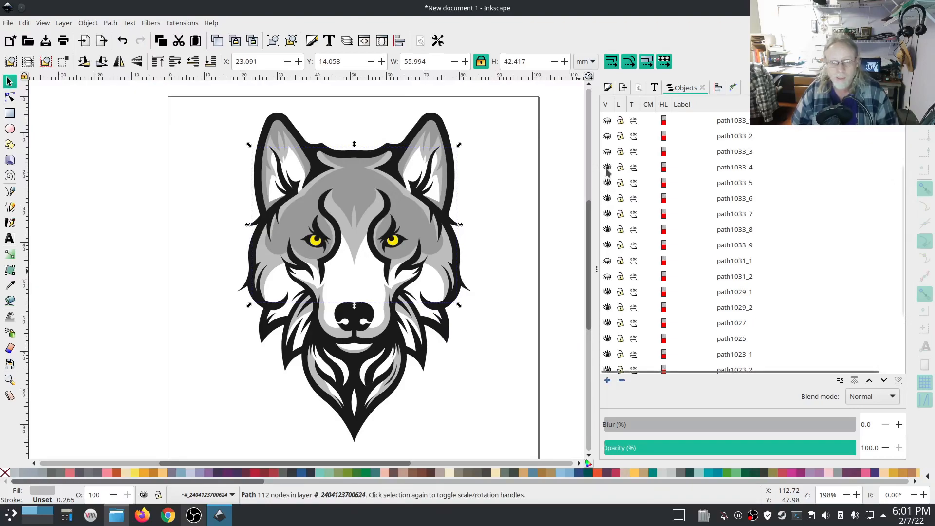
Toggle path1033_4 on and off to inspect its effect up close around the chin and neck, leaving it hidden.
click(608, 168)
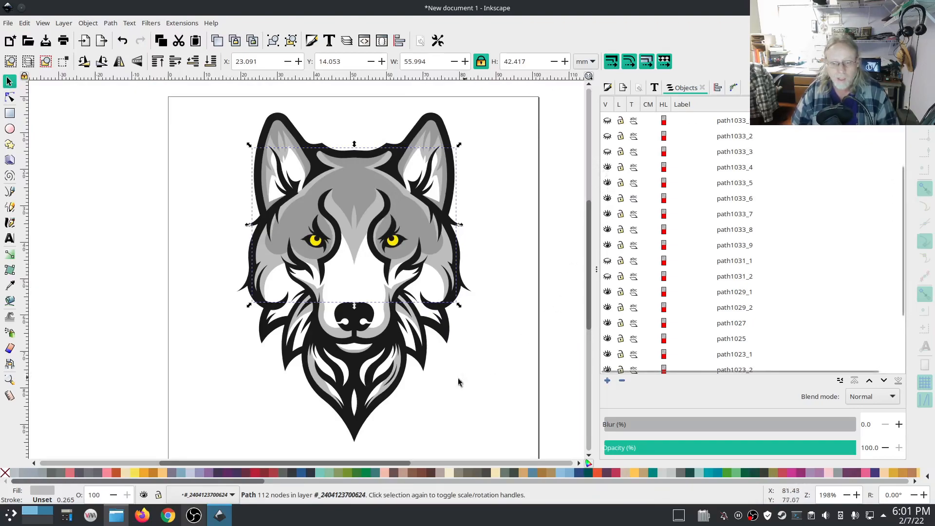
ctrl+scroll(402, 403, up, 6)
ctrl+scroll(401, 403, down, 2)
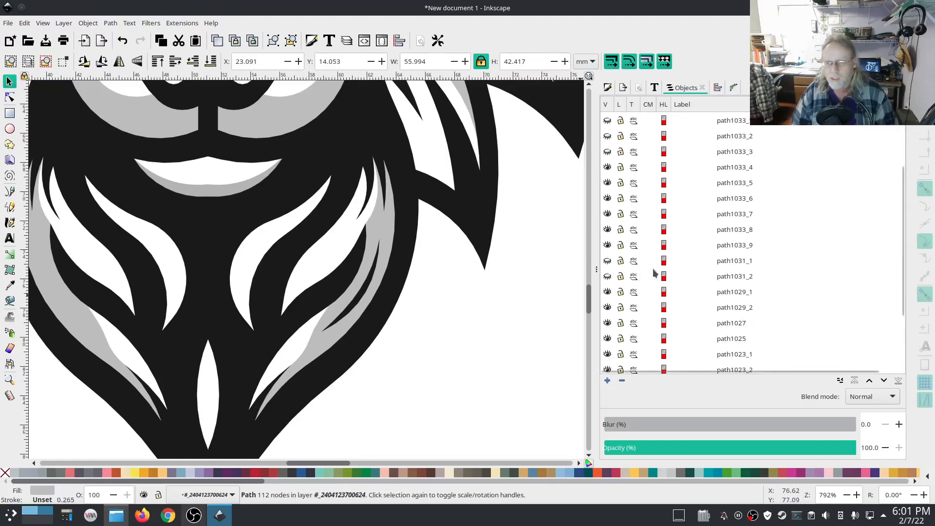
click(607, 168)
click(607, 168)
click(607, 168)
scroll(431, 364, down, 6)
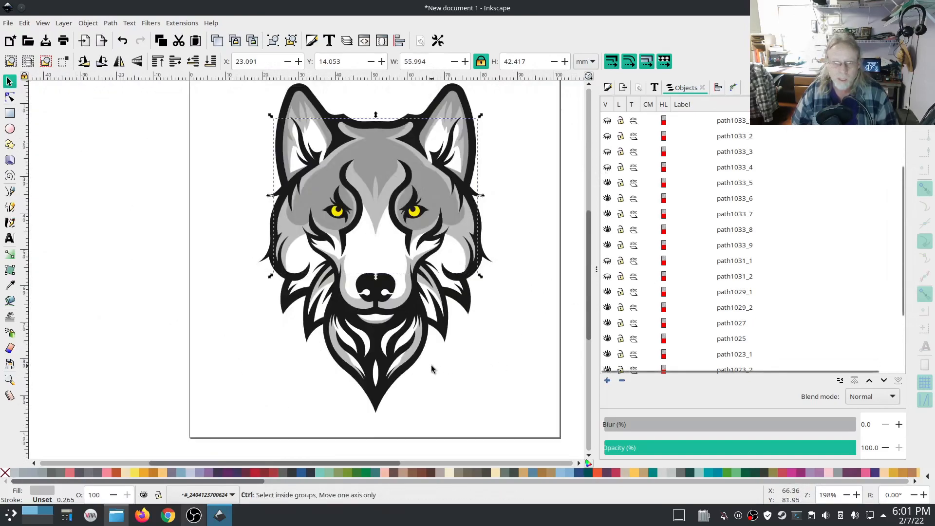
scroll(456, 349, up, 2)
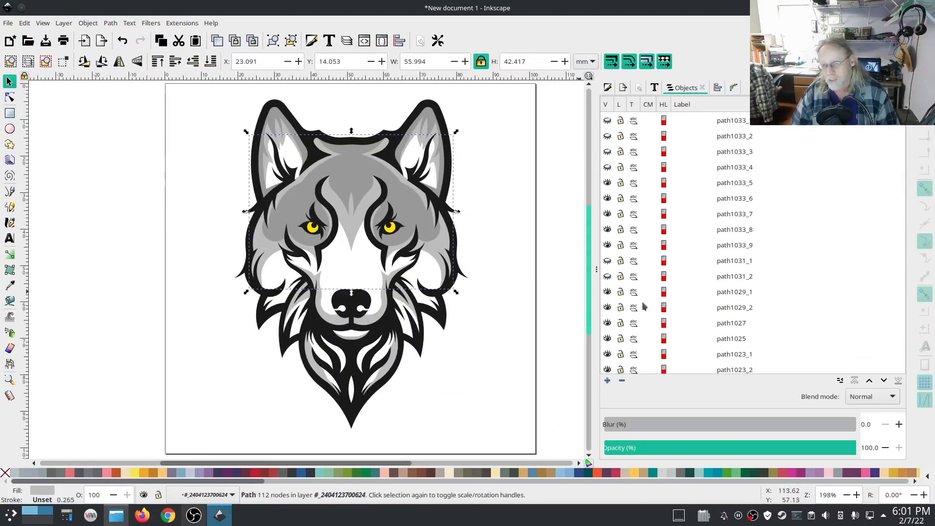
Toggle the forehead shading paths path1037_2 and path1037_1 to check what they add, leaving both hidden.
scroll(670, 311, up, 2)
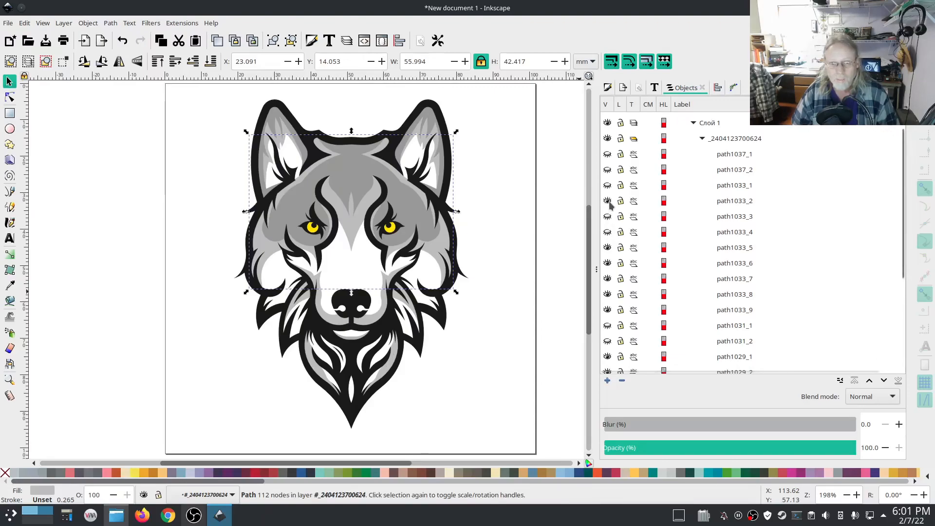
click(607, 170)
click(607, 170)
click(608, 170)
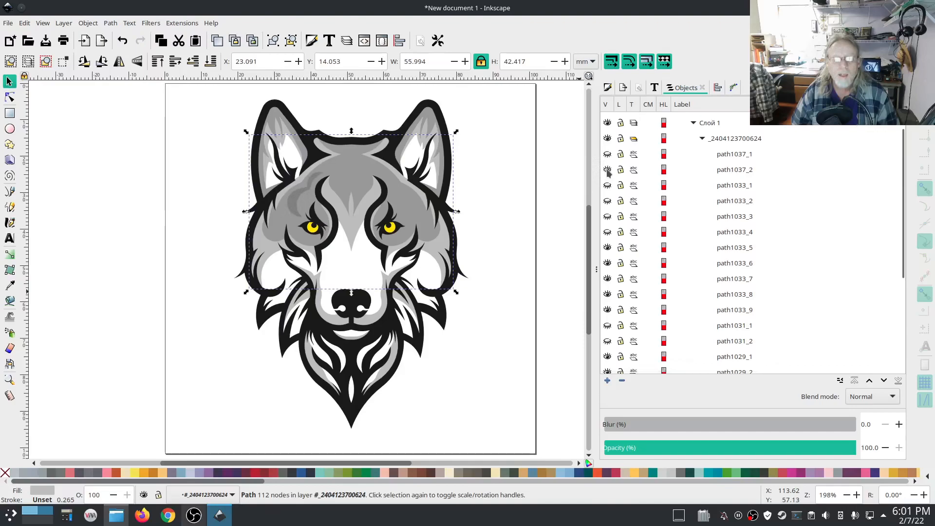
click(607, 170)
click(608, 154)
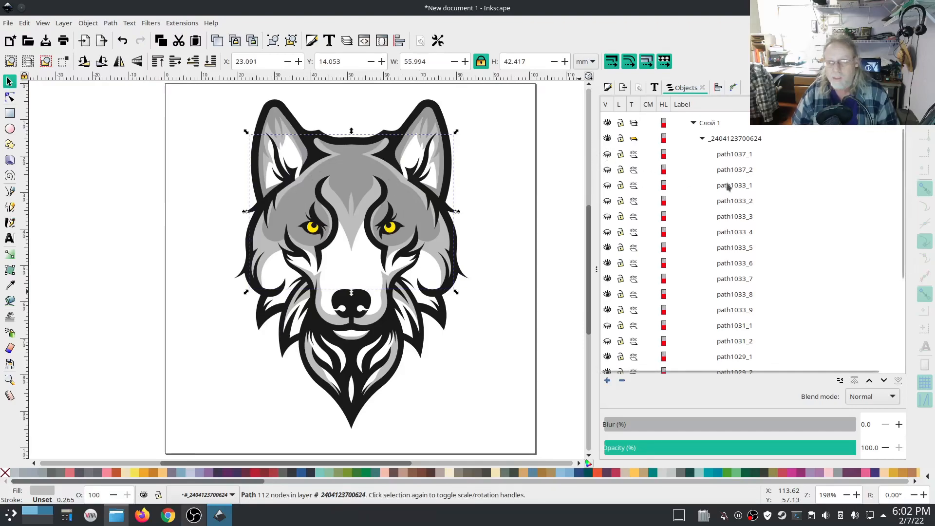
Delete the hidden paths path1037_1, path1037_2, path1033_1 through path1033_4, path1031_1 and path1031_2 from the wolf group.
click(733, 155)
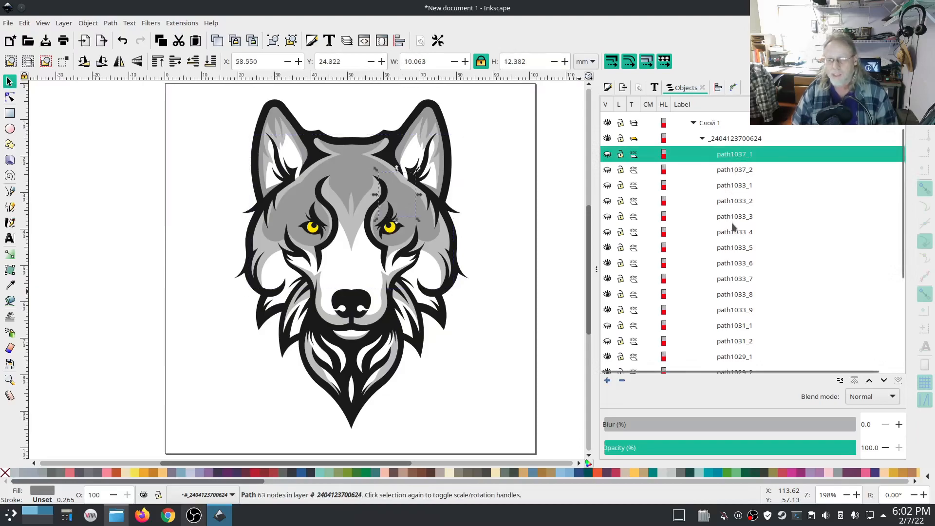
shift+click(733, 233)
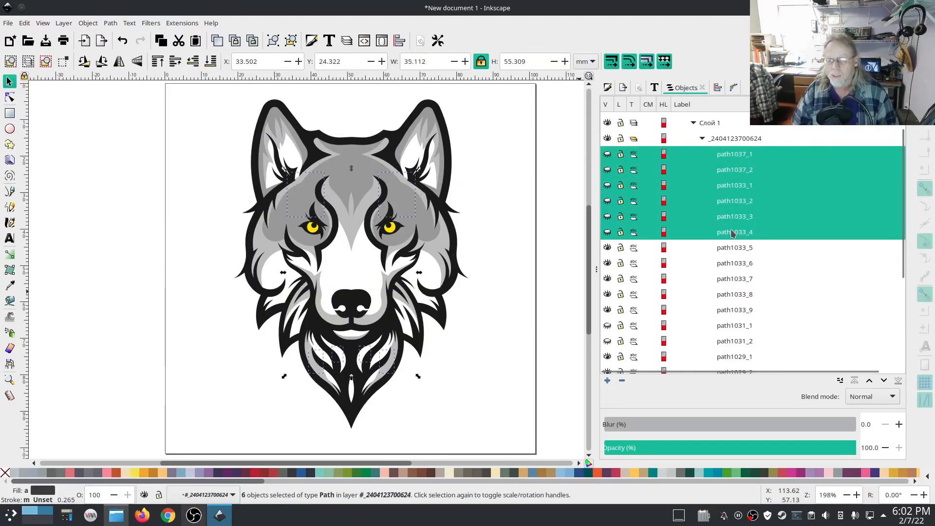
click(733, 155)
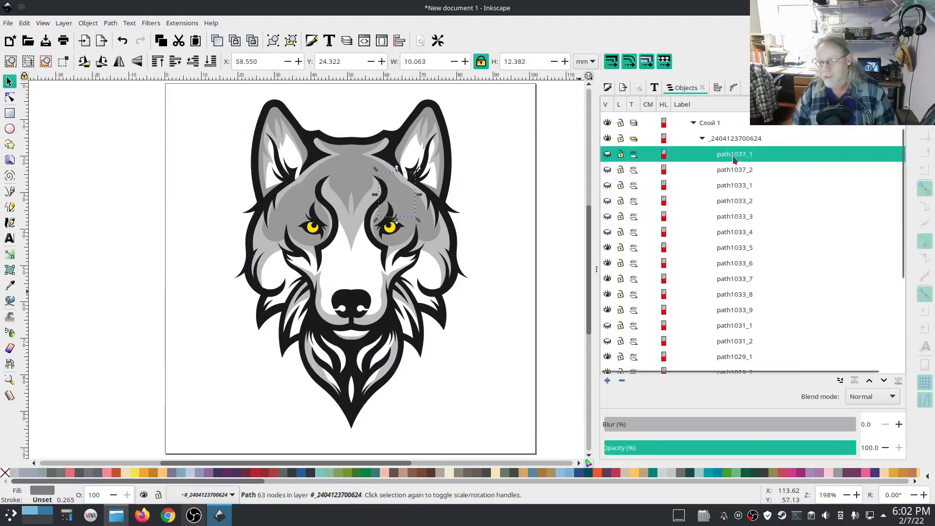
shift+click(727, 232)
scroll(763, 267, down, 1)
scroll(762, 267, down, 1)
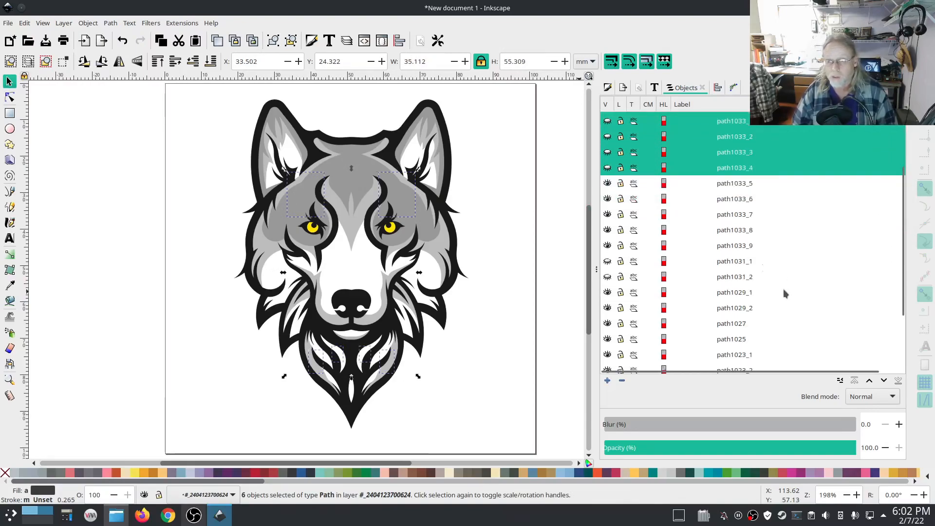
ctrl+click(730, 262)
ctrl+click(735, 277)
scroll(783, 314, down, 3)
scroll(784, 314, up, 5)
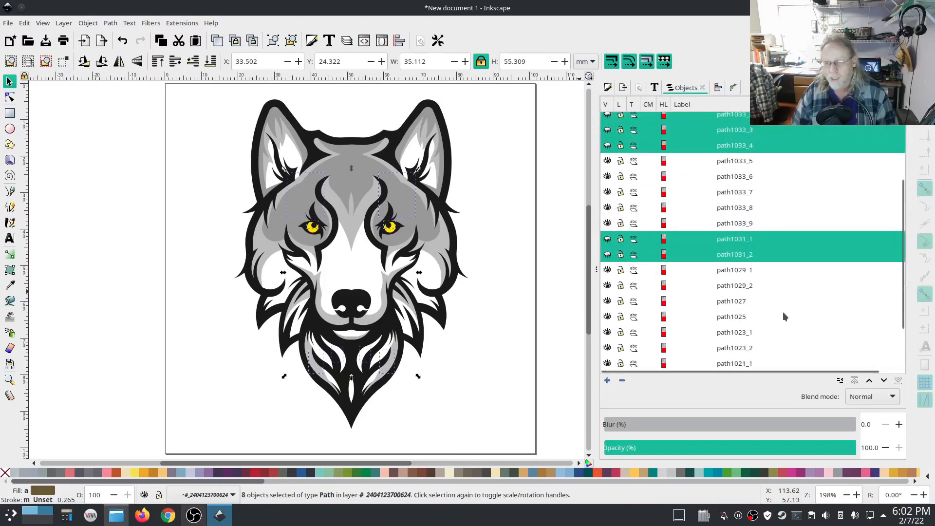
right_click(740, 208)
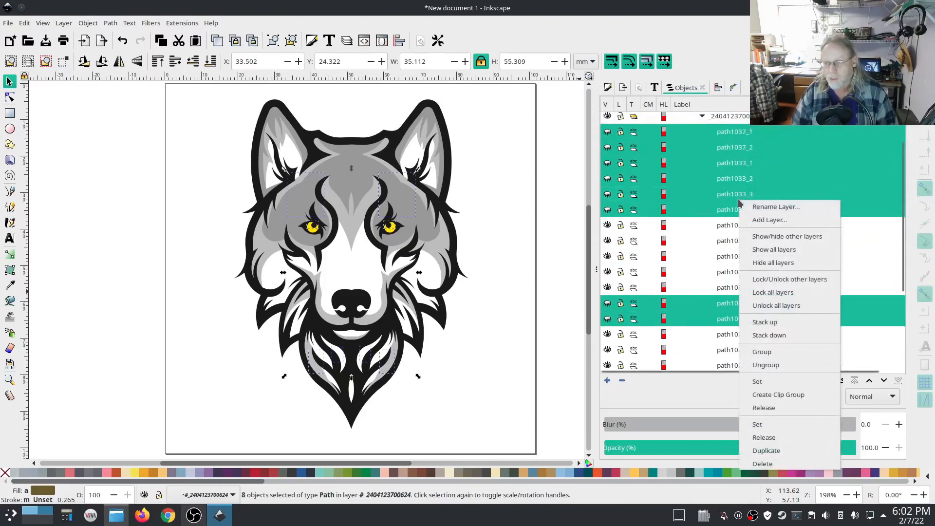
click(768, 465)
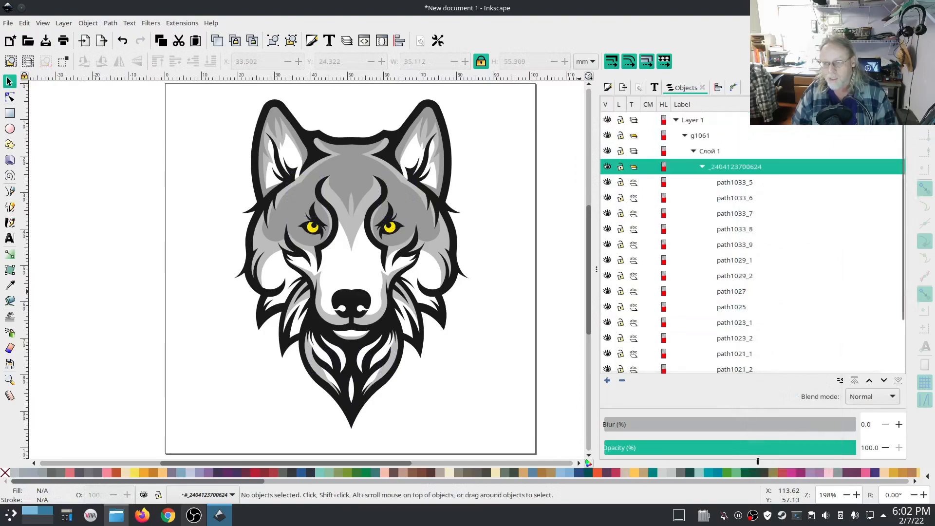
Open the Ink/Stitch stitch simulator for the cleaned-up wolf design.
scroll(523, 296, up, 2)
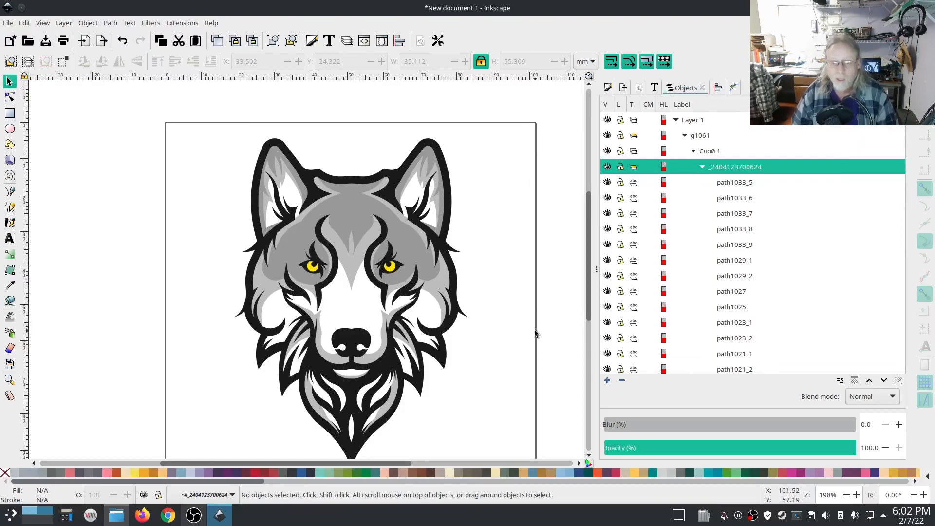
scroll(534, 333, down, 2)
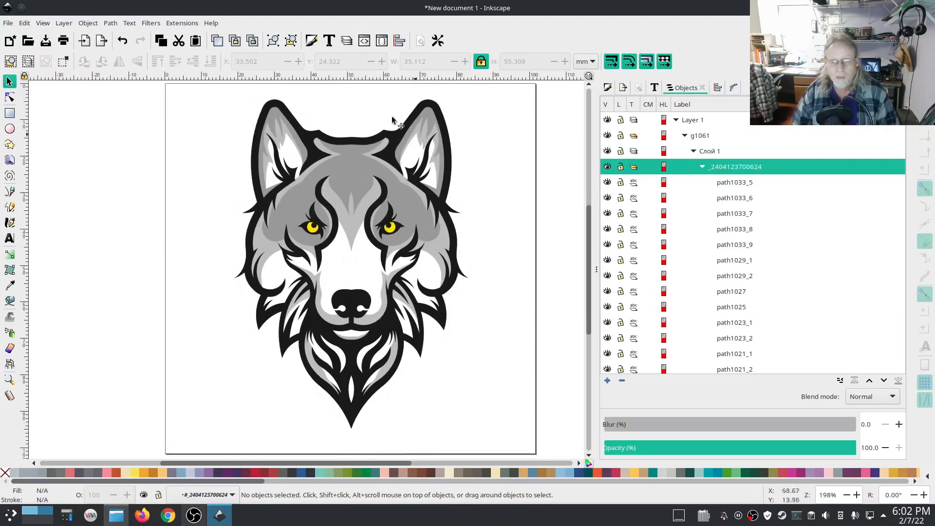
click(181, 23)
mouse_move(232, 156)
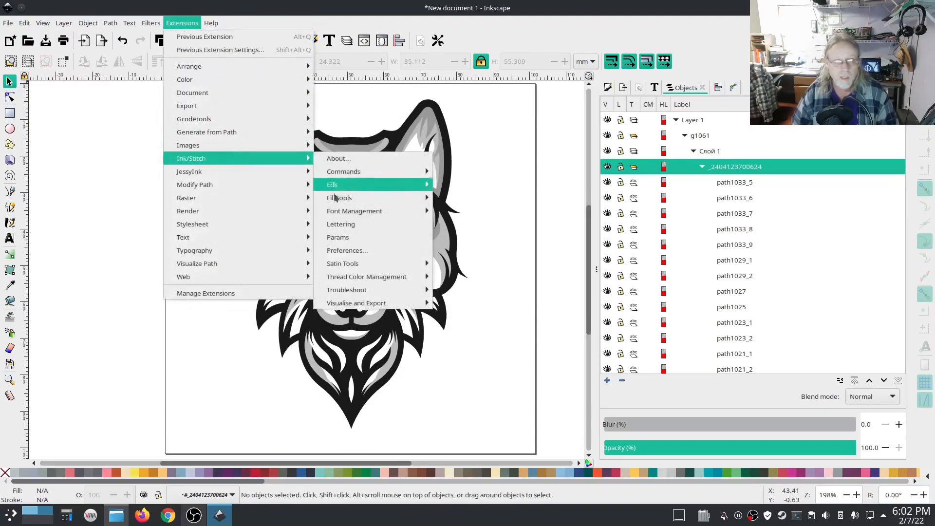
mouse_move(385, 303)
click(506, 331)
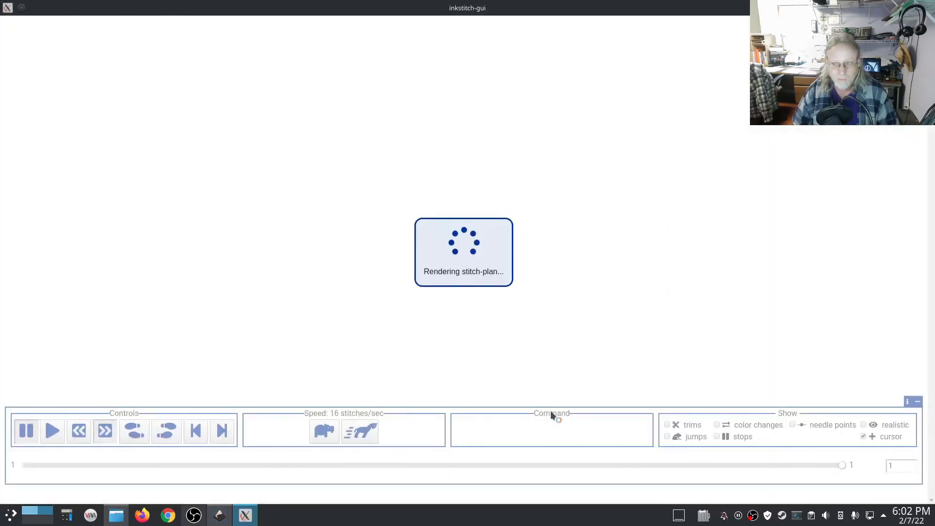
Run the stitch simulation at 4096 stitches/sec through the whole wolf and display it with realistic rendering.
click(360, 431)
click(360, 432)
click(359, 432)
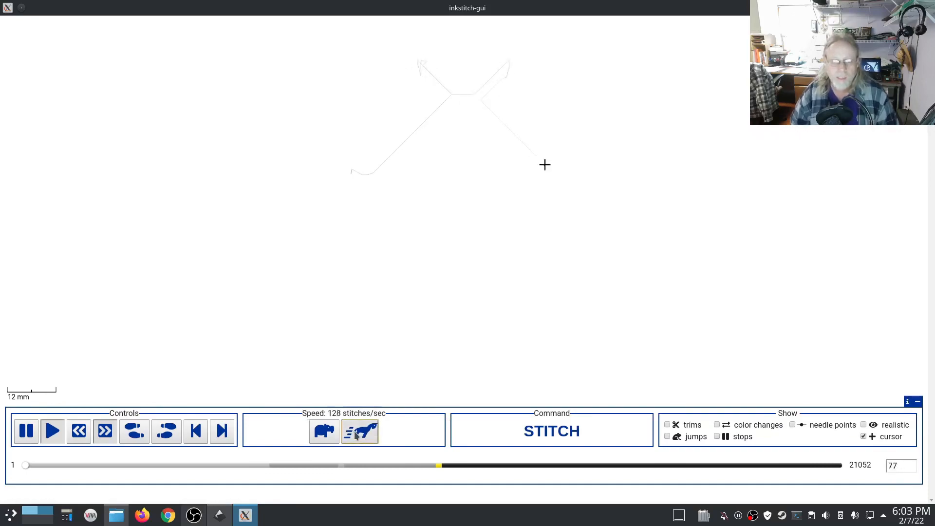
click(356, 434)
click(356, 434)
click(355, 434)
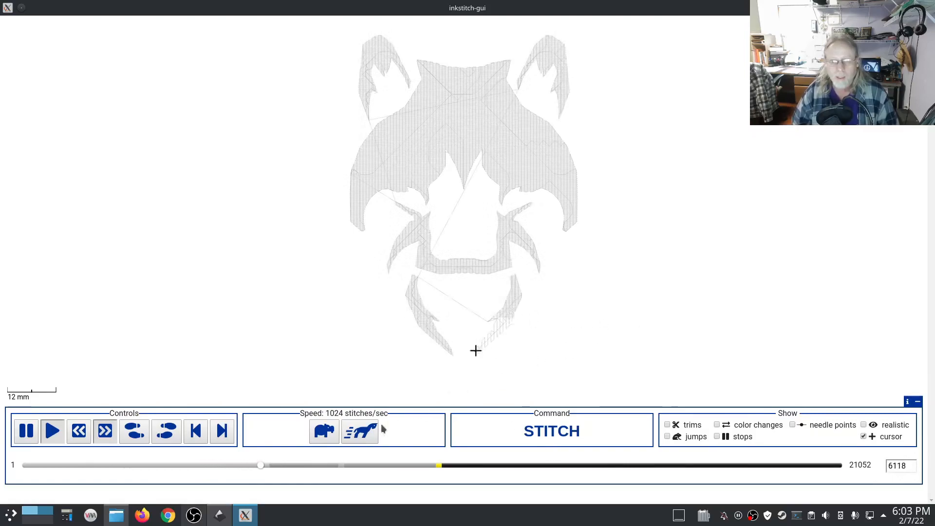
click(361, 431)
click(361, 432)
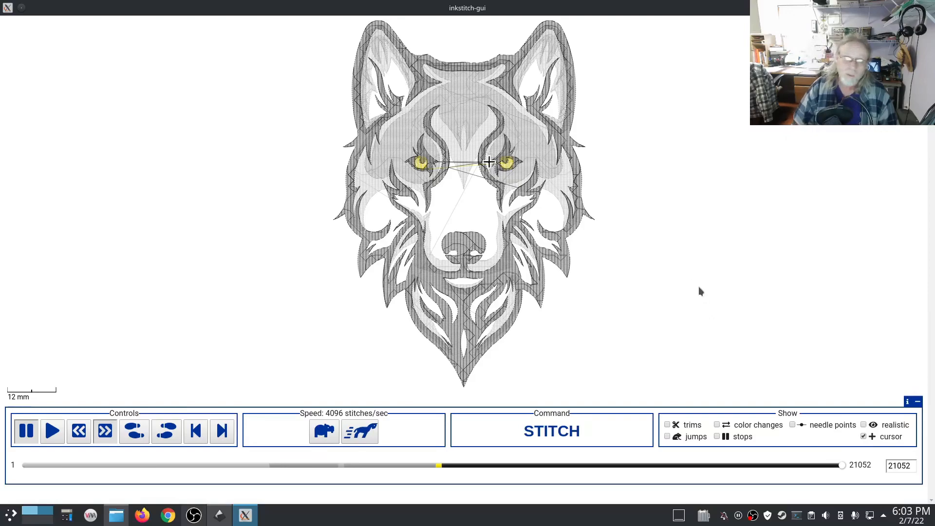
click(863, 426)
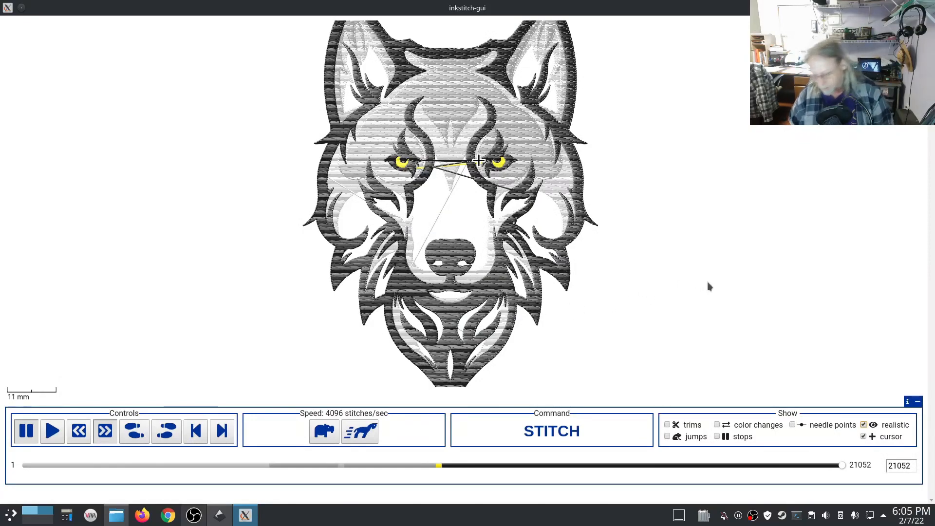
Capture the realistic stitch preview as Screenshot_20220207_180556.png in low tech linux/svg file, and close Spectacle and the simulator.
key(Print)
click(726, 207)
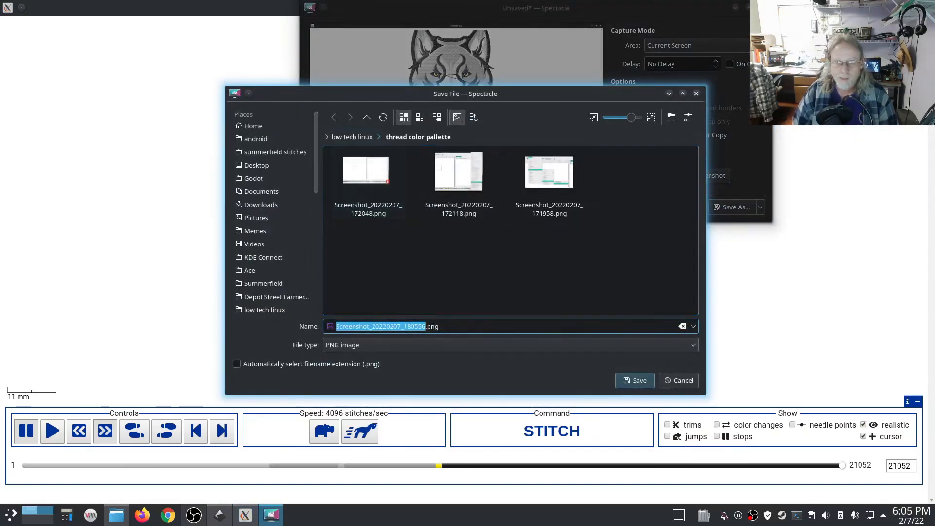
click(351, 137)
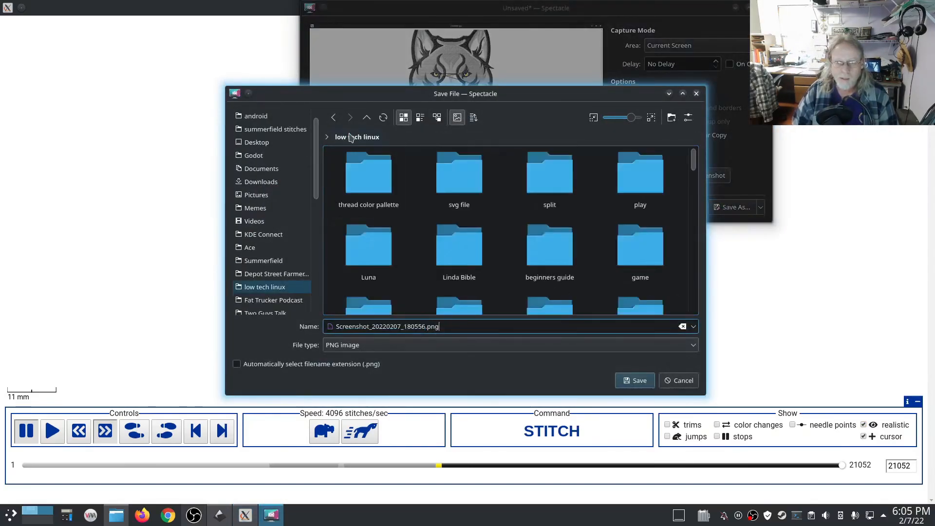
double_click(466, 178)
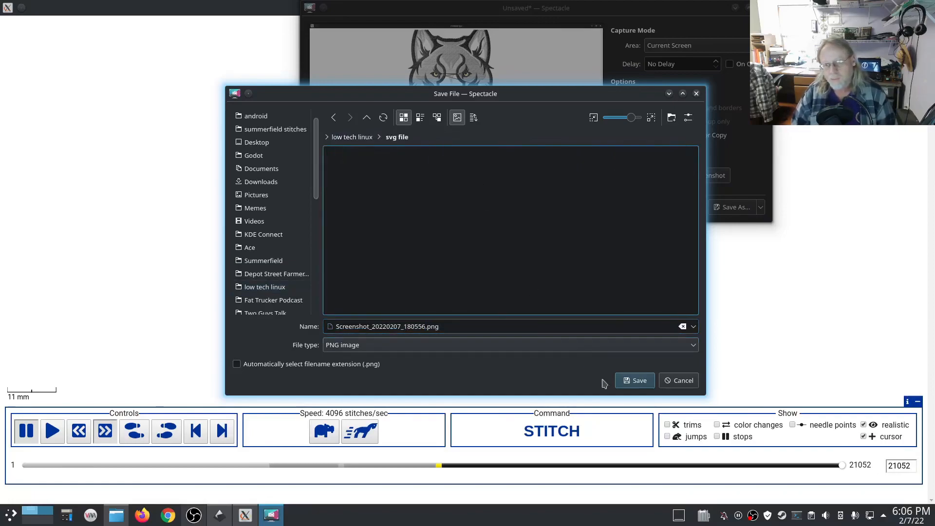
click(626, 382)
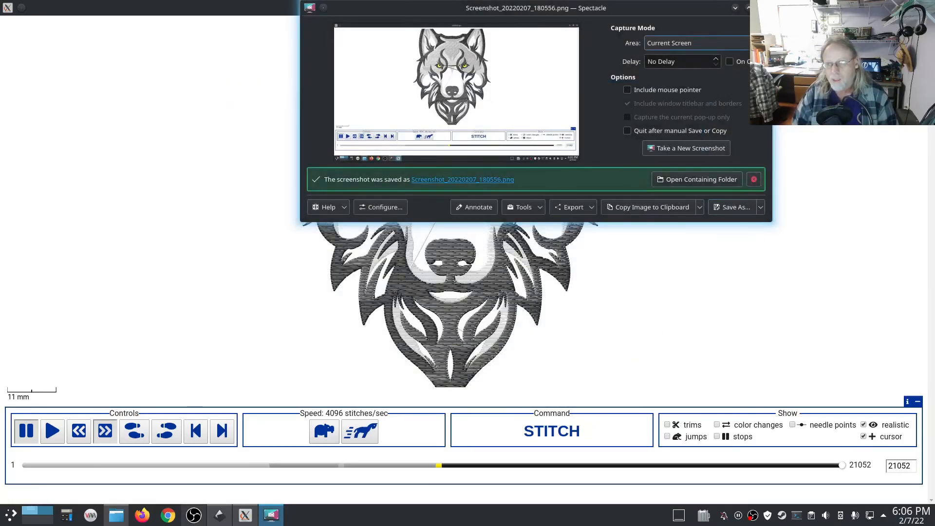
click(762, 8)
click(927, 8)
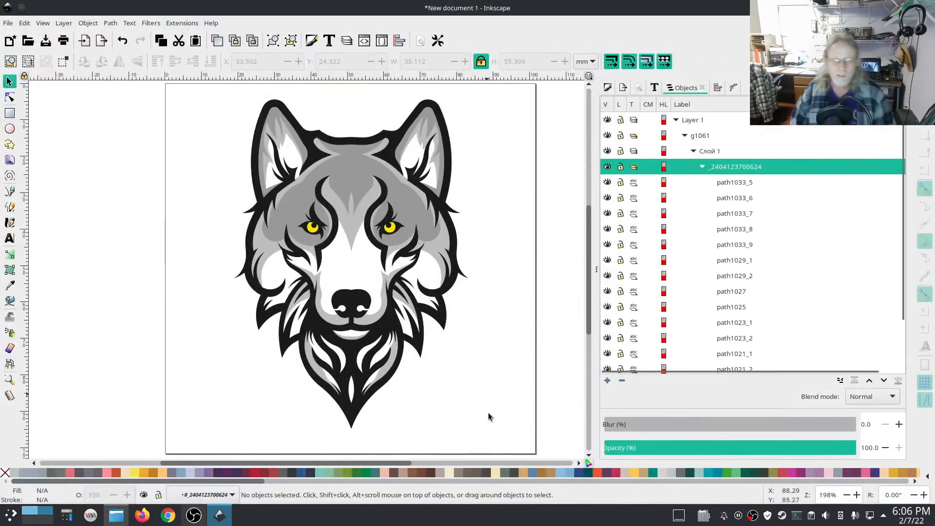
Delete the entire wolf artwork from the page.
scroll(527, 399, down, 2)
drag(537, 418, 302, 234)
key(Delete)
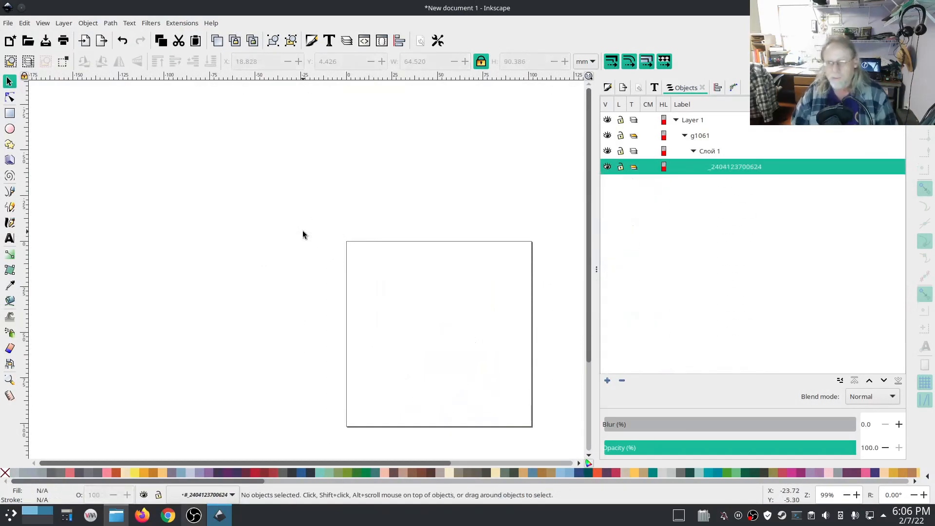
Delete the empty group g1061 and its nested sublayer and subgroup left under Layer 1 from the wolf import.
click(707, 121)
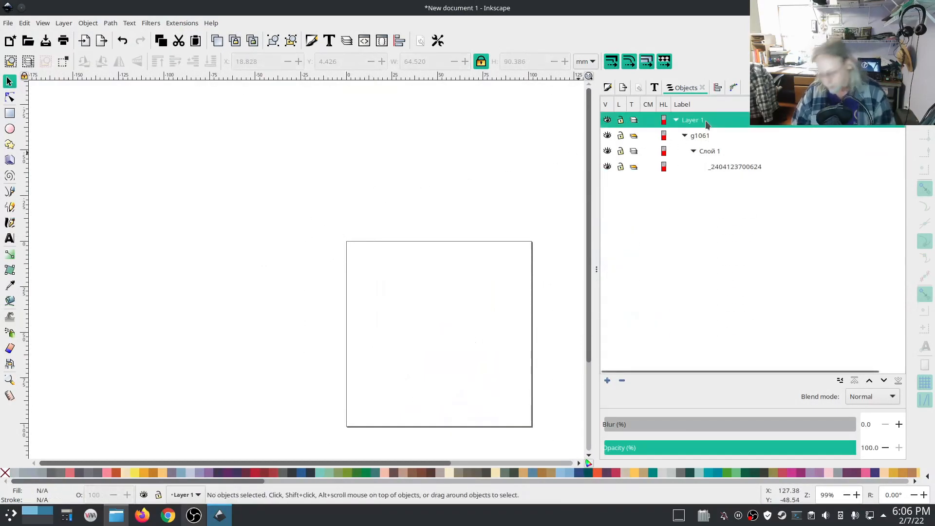
key(Delete)
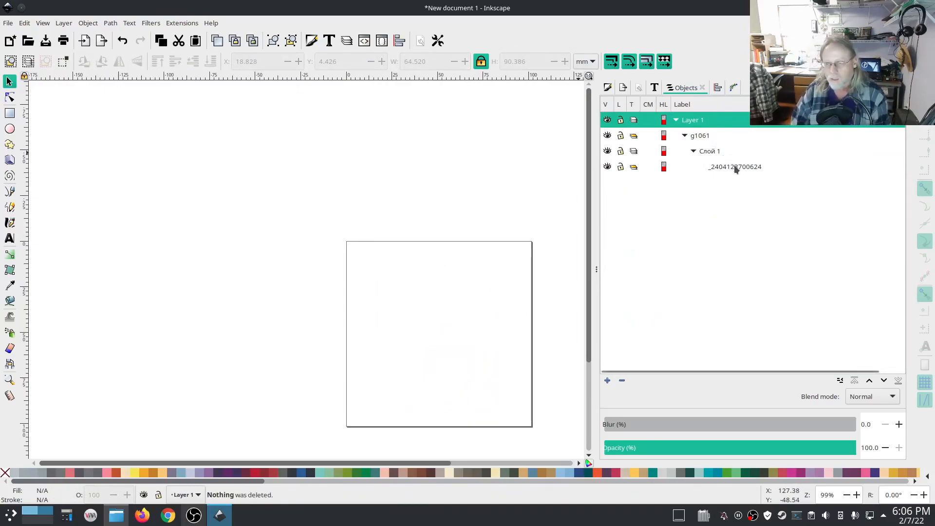
click(712, 152)
key(Delete)
click(701, 137)
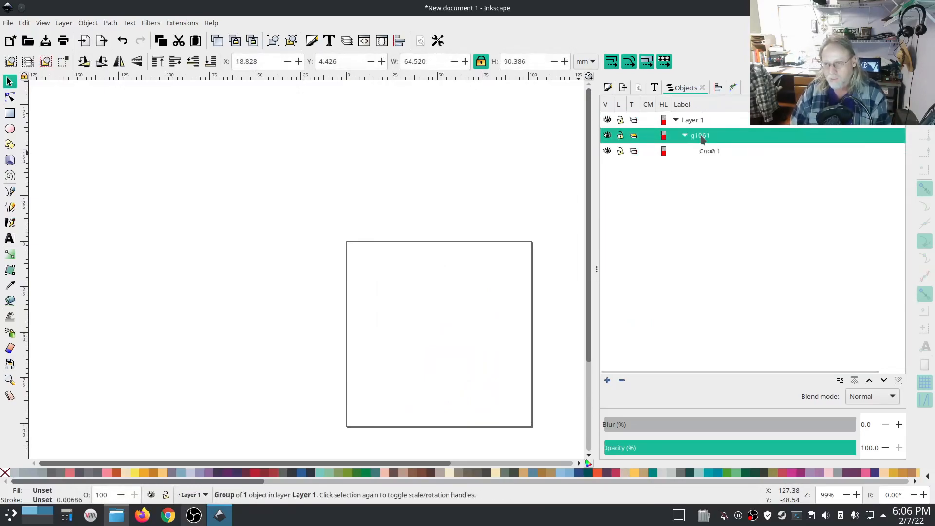
key(Delete)
click(691, 121)
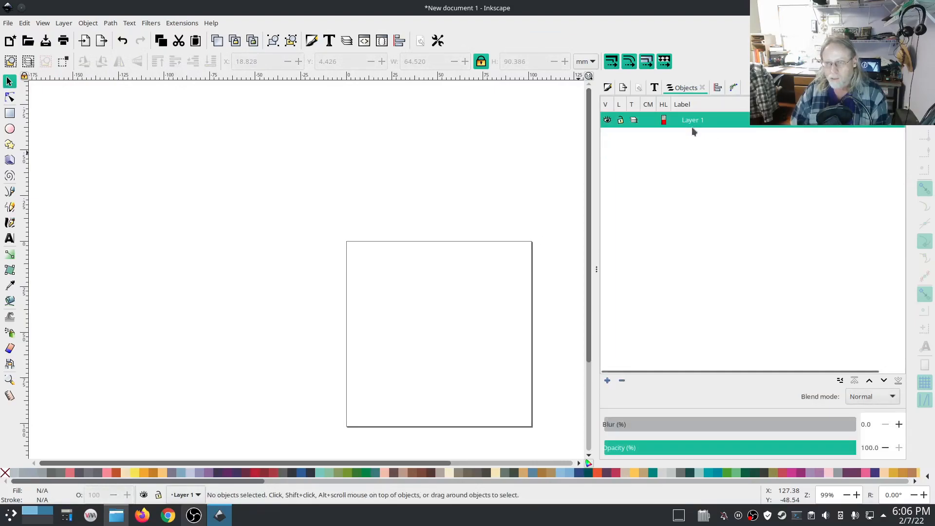
key(Delete)
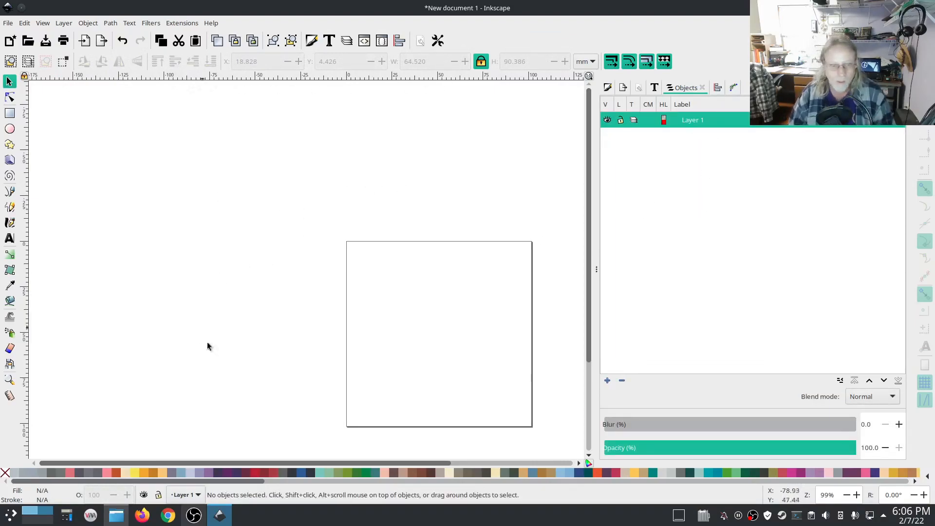
Switch to Dolphin, examine the source code of c++.svg in Kate, and close Kate.
click(116, 516)
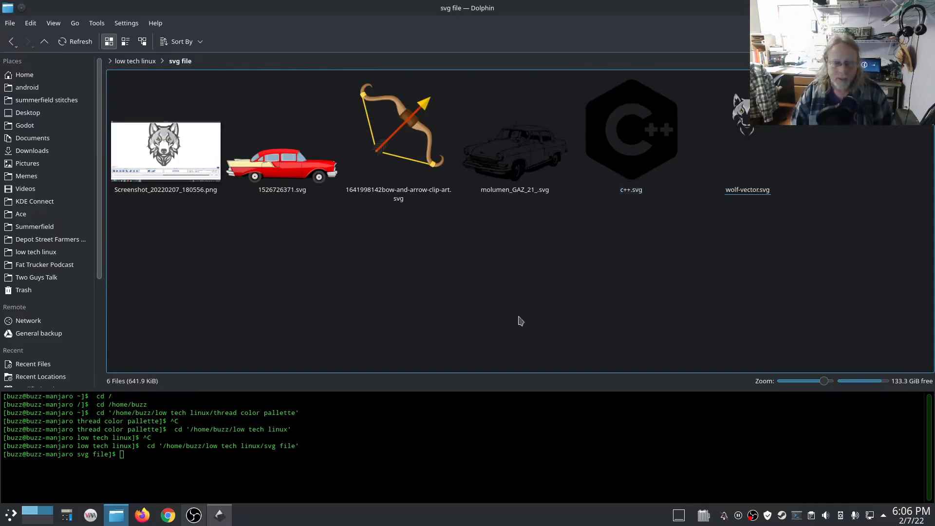
click(219, 515)
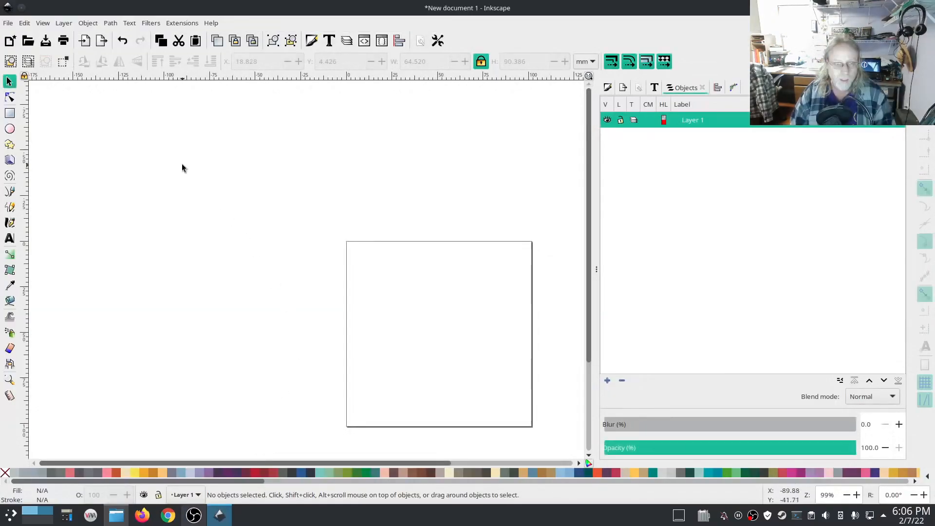
click(7, 23)
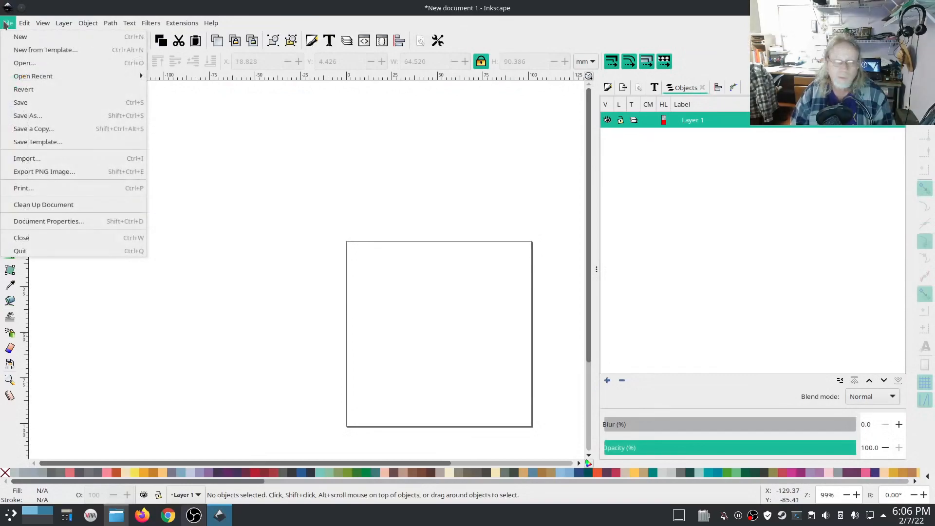
click(116, 514)
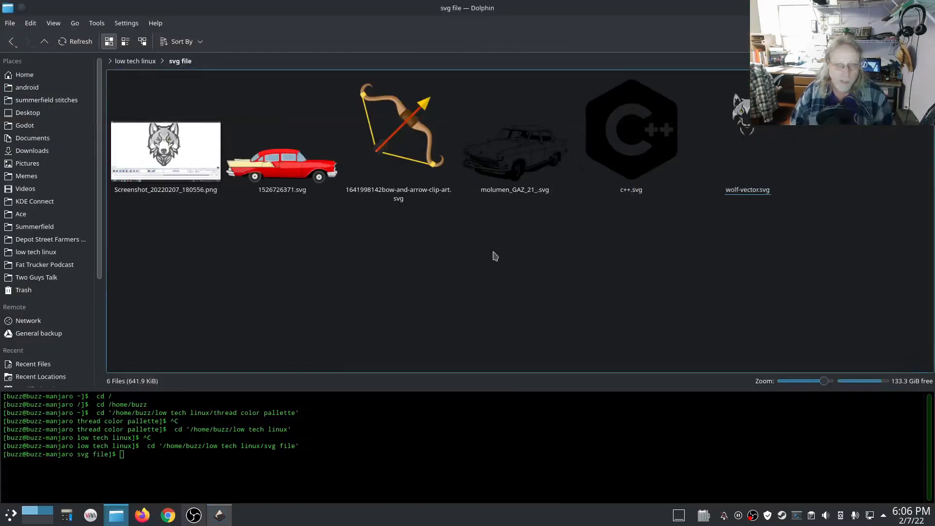
right_click(628, 155)
mouse_move(753, 171)
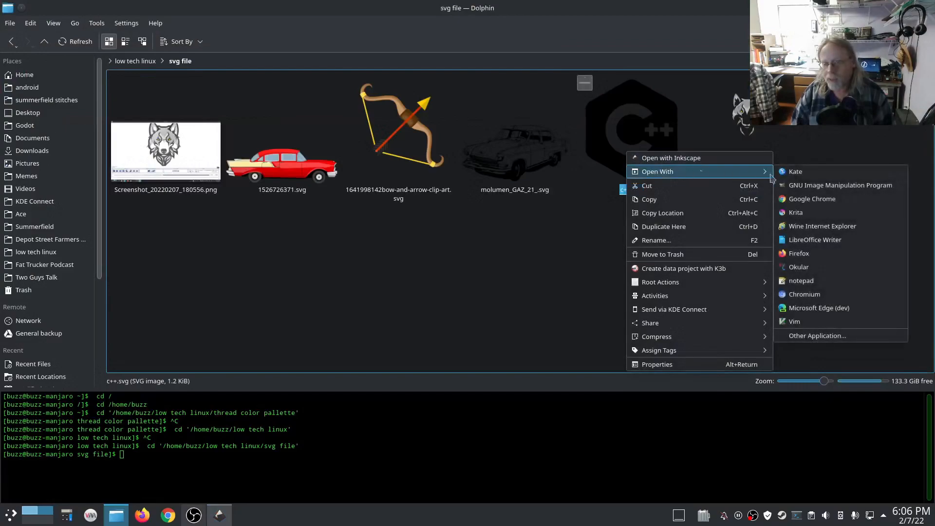
click(830, 174)
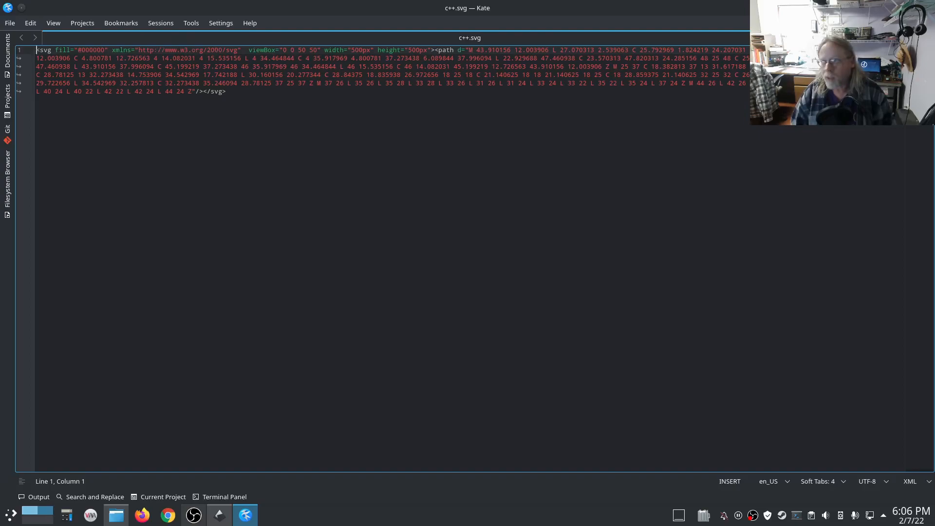
key(ctrl+q)
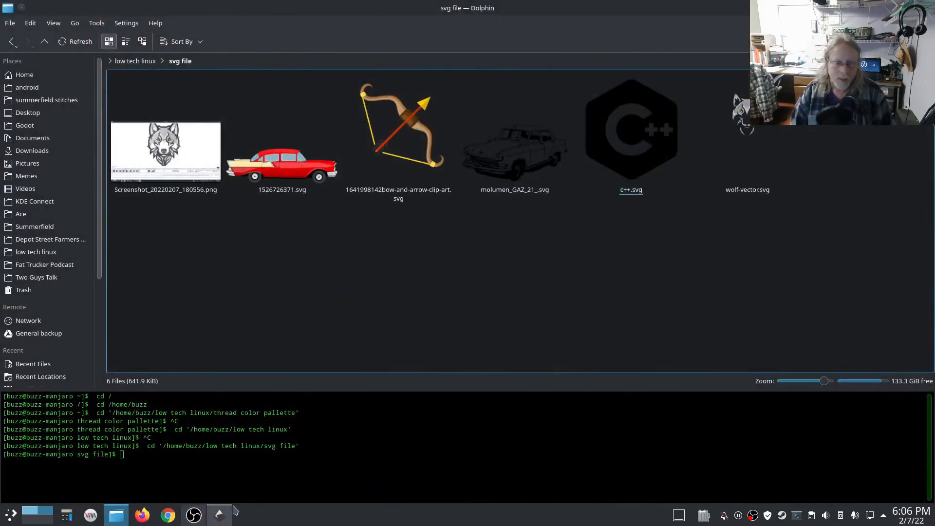
Switch to Inkscape, import c++.svg as editable objects, and shrink the logo proportionally to about 92 × 101 mm, positioned inside the page.
click(220, 515)
drag(506, 342, 357, 275)
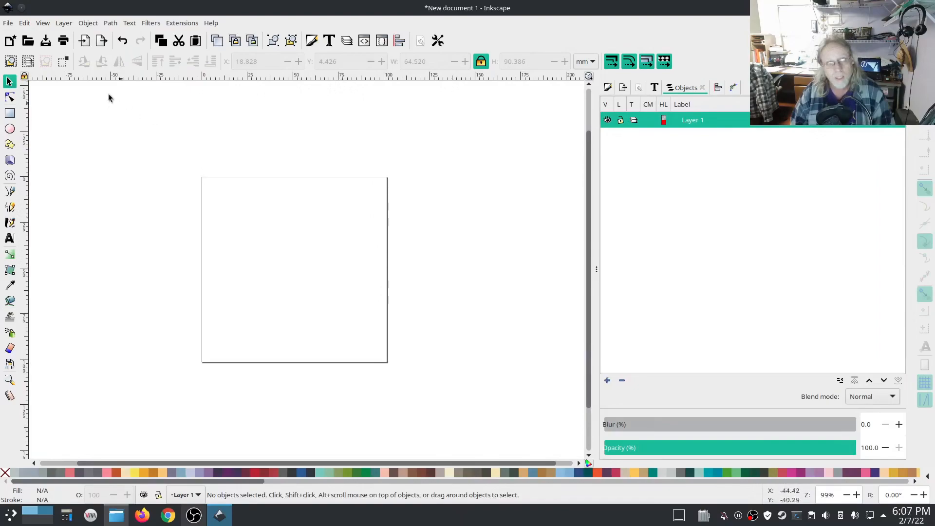
click(6, 23)
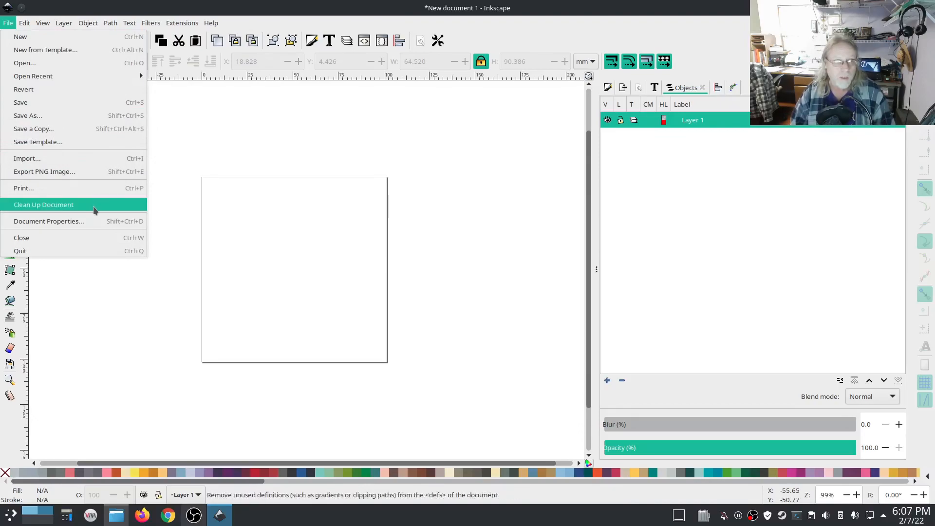
click(58, 158)
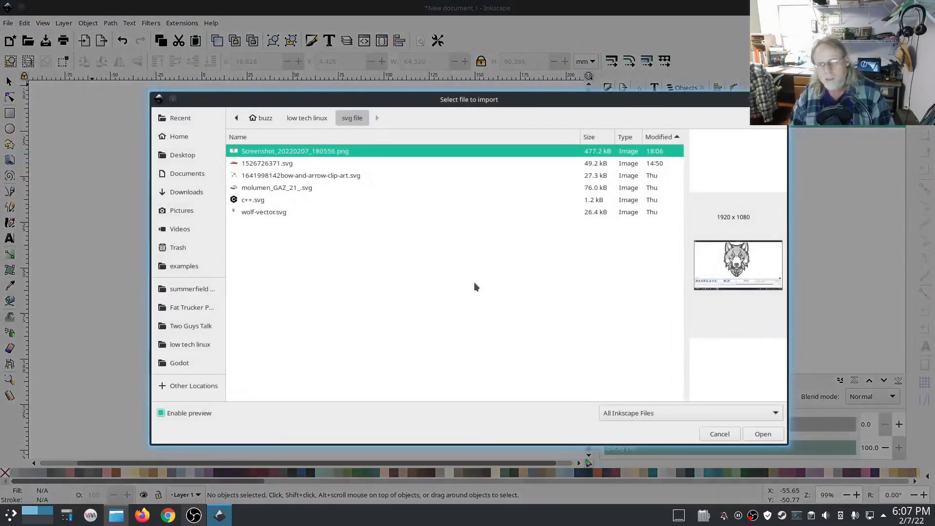
click(288, 200)
click(762, 434)
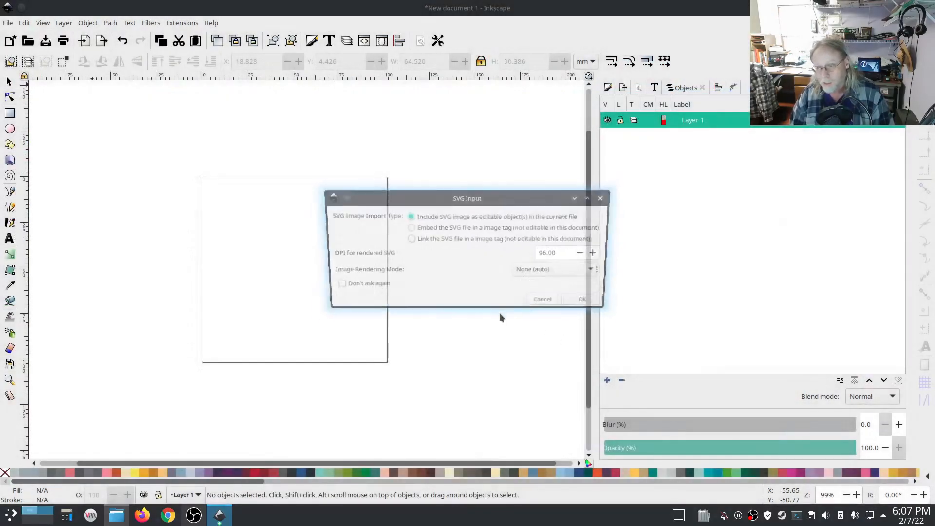
click(590, 305)
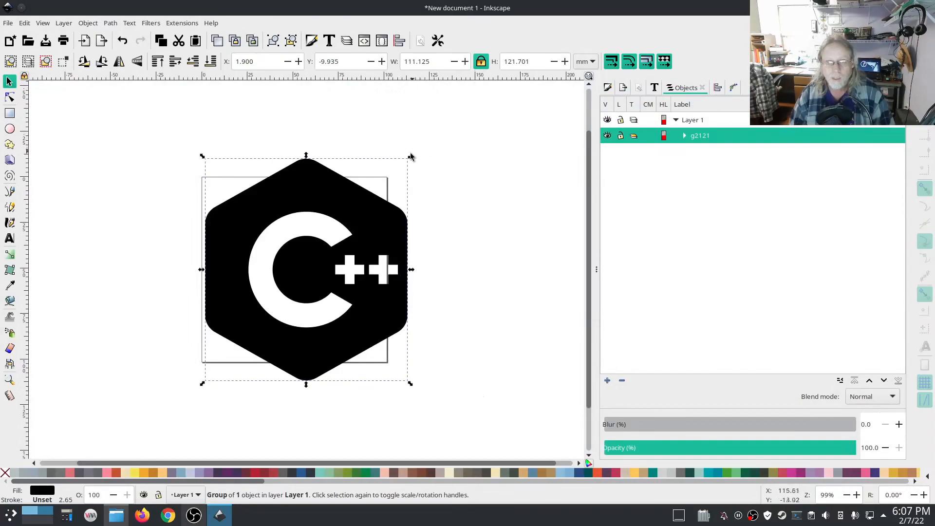
drag(410, 157, 374, 196)
drag(310, 289, 344, 244)
Check the logo's single path inside the imported group with Ink/Stitch Troubleshoot Objects, and dismiss the report.
click(684, 136)
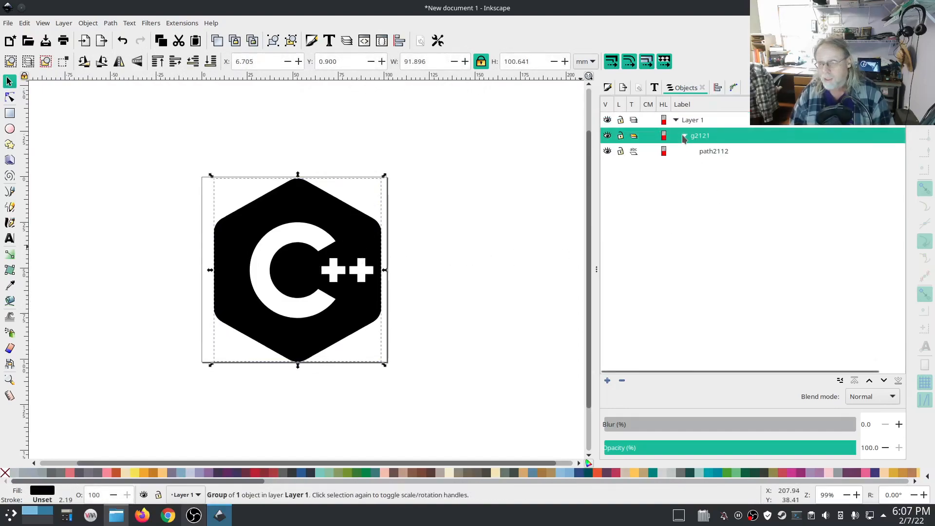
click(706, 152)
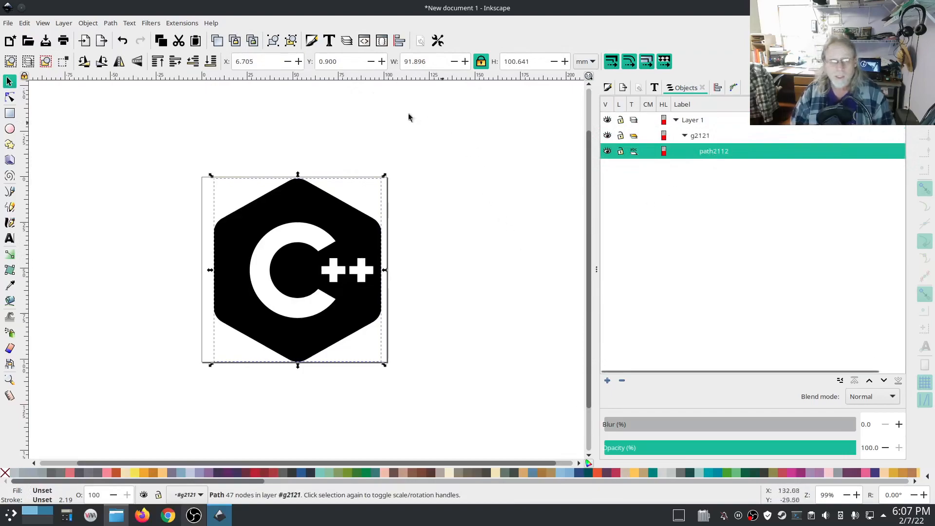
click(190, 23)
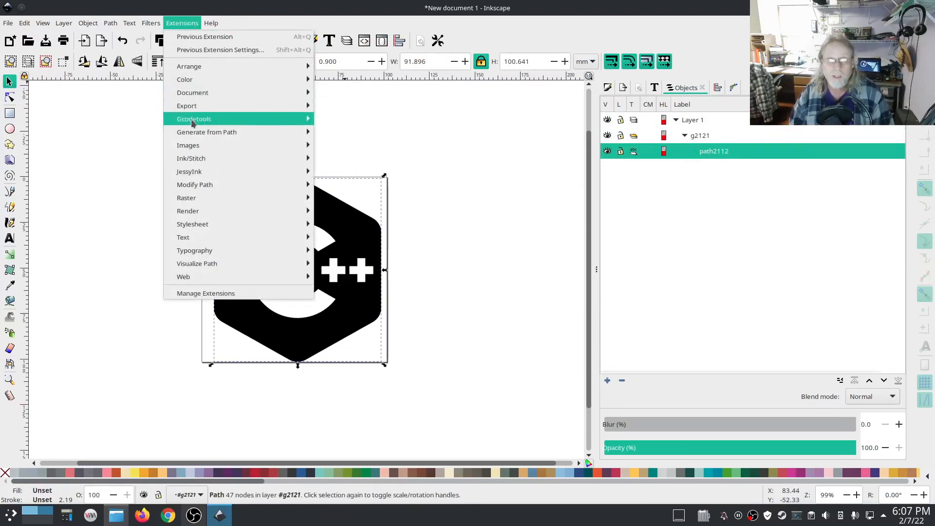
mouse_move(219, 158)
mouse_move(384, 293)
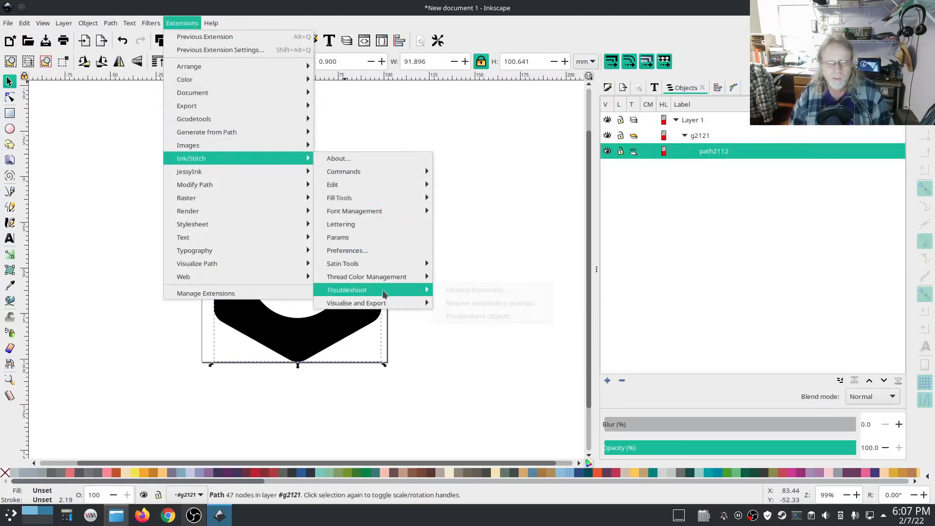
click(476, 318)
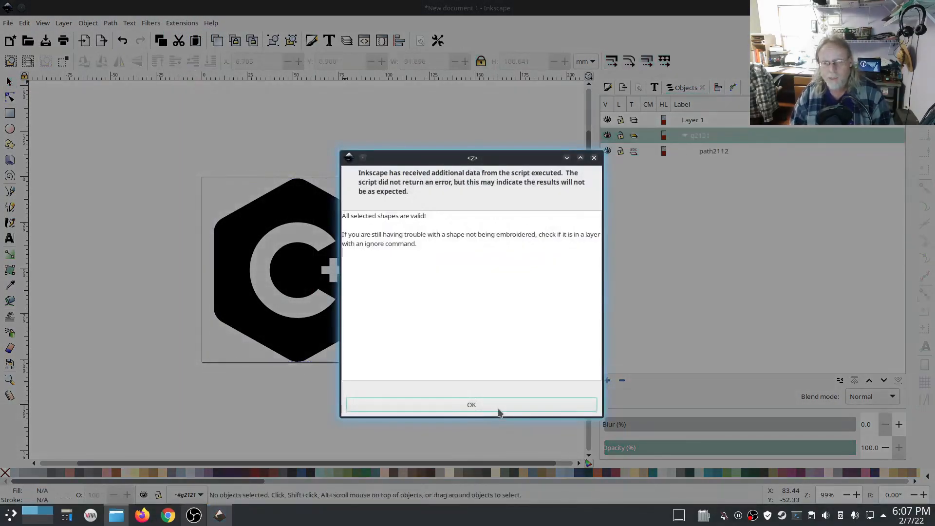
click(468, 403)
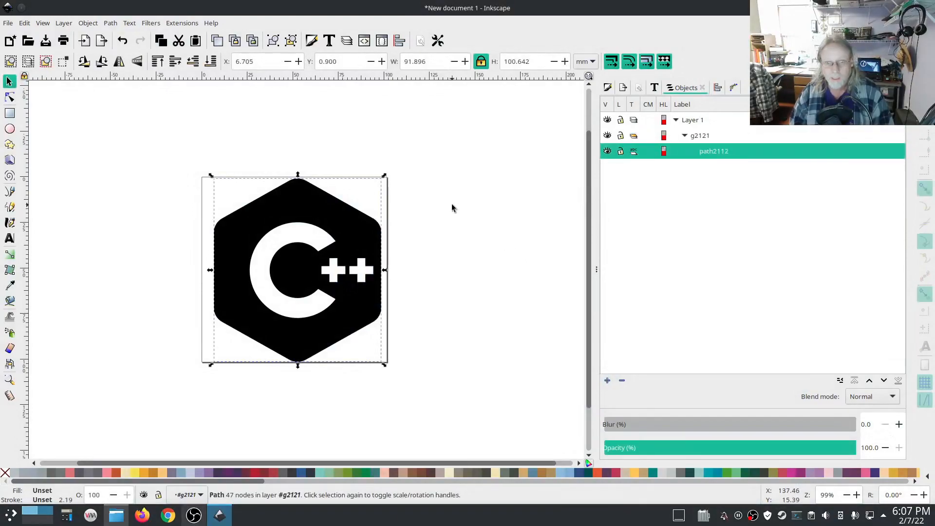
click(451, 179)
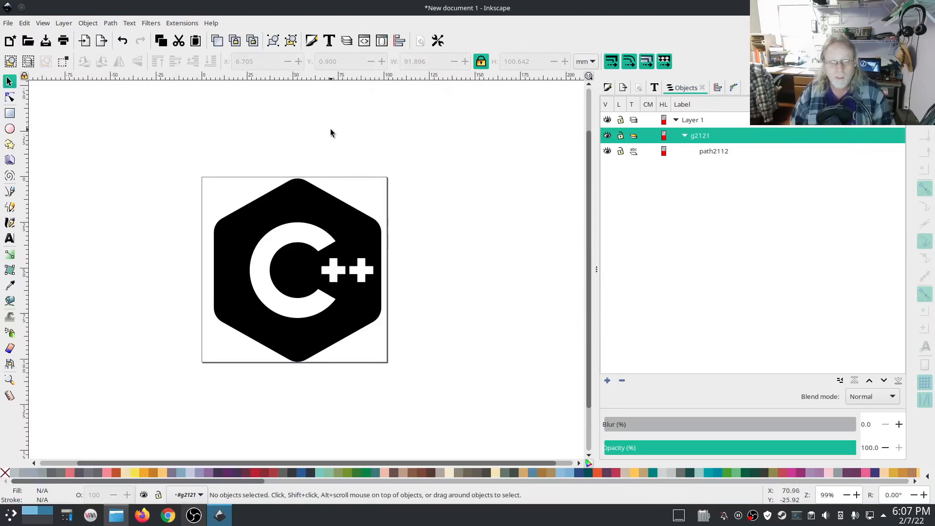
Open the Ink/Stitch Simulator / Realistic Preview for the C++ logo.
click(191, 26)
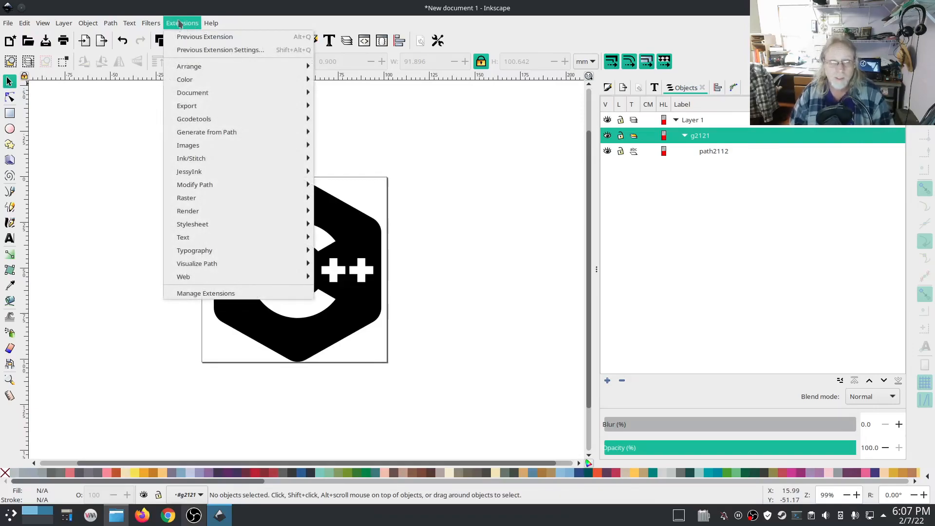
mouse_move(211, 158)
mouse_move(405, 302)
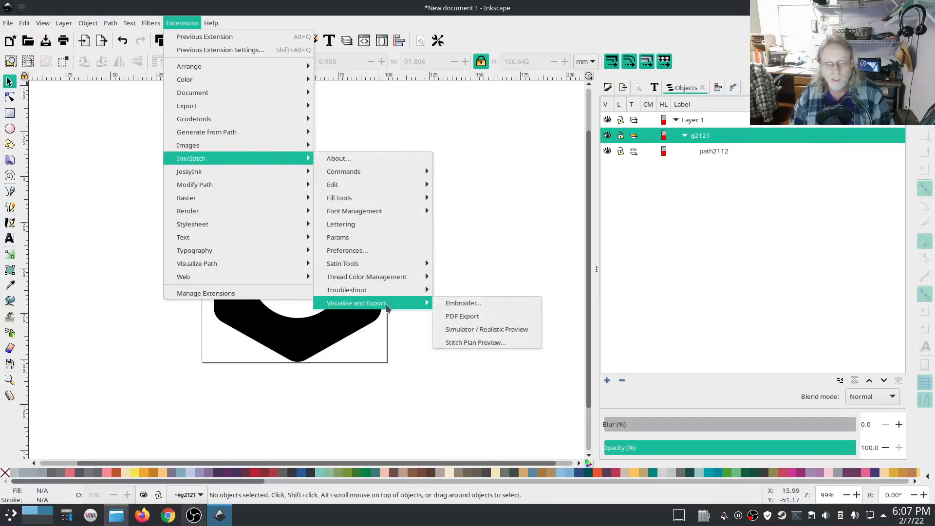
click(481, 330)
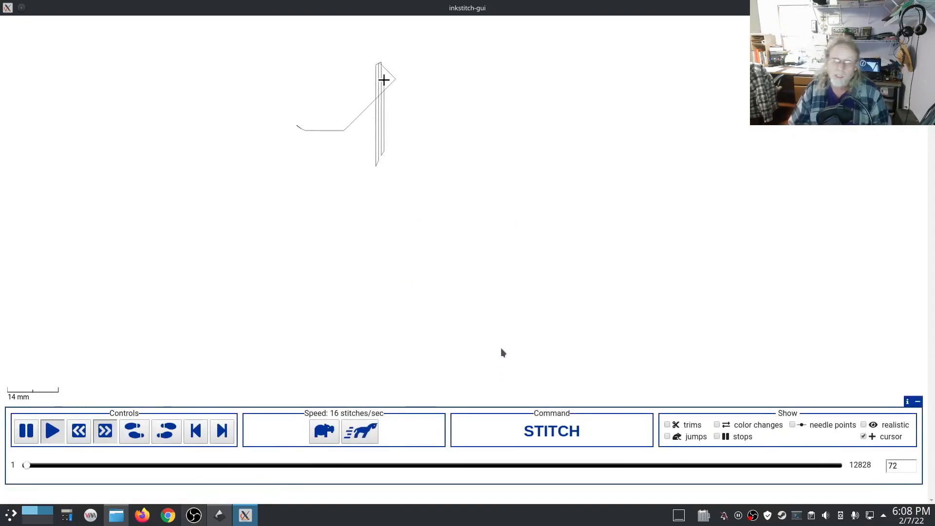
Run the logo's stitch simulation at 2048 stitches/sec through to the last stitch, and close the simulator.
click(363, 432)
click(363, 432)
click(363, 432)
click(363, 431)
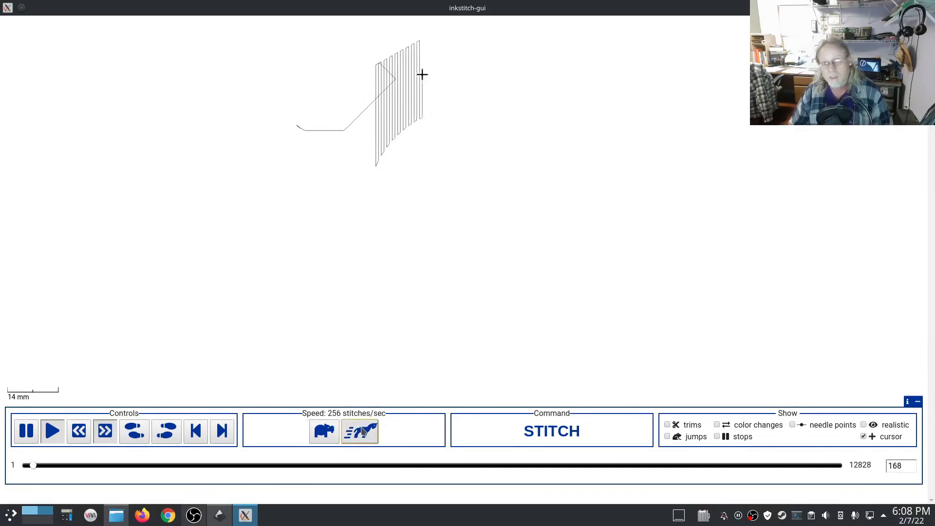
click(363, 432)
click(363, 432)
click(363, 432)
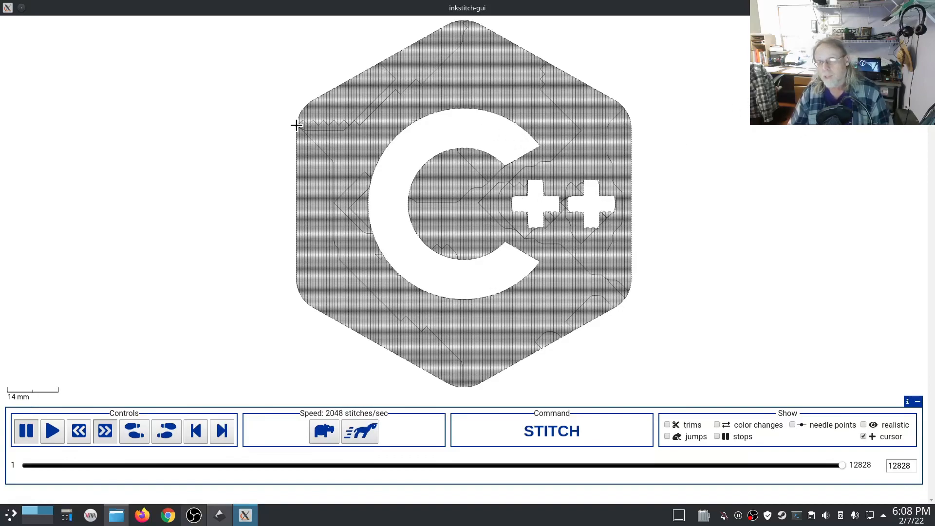
key(alt+F4)
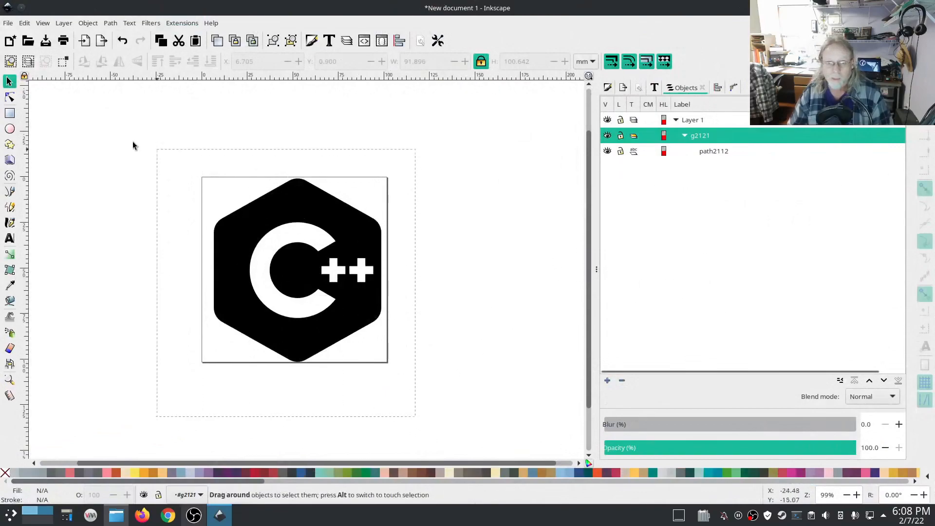
Delete the C++ logo from the page along with its leftover group g2121.
key(ctrl+a)
key(Delete)
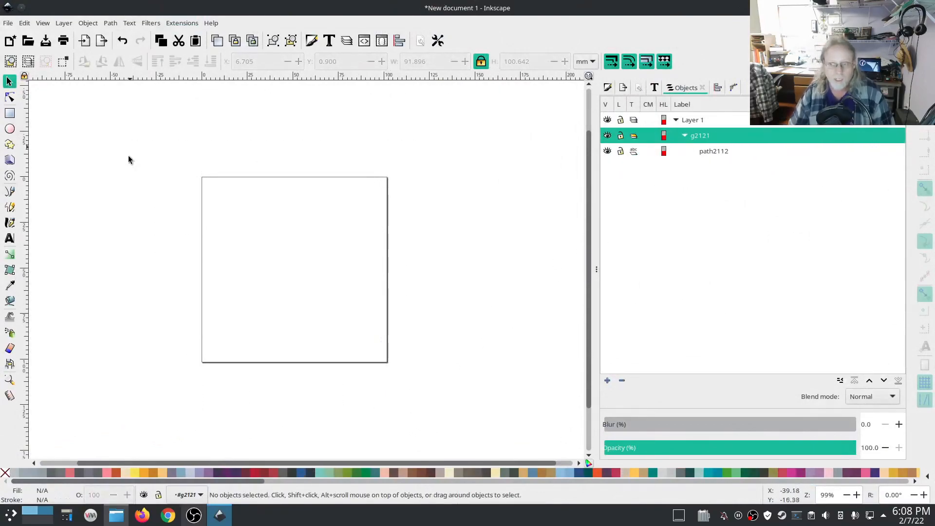
right_click(715, 136)
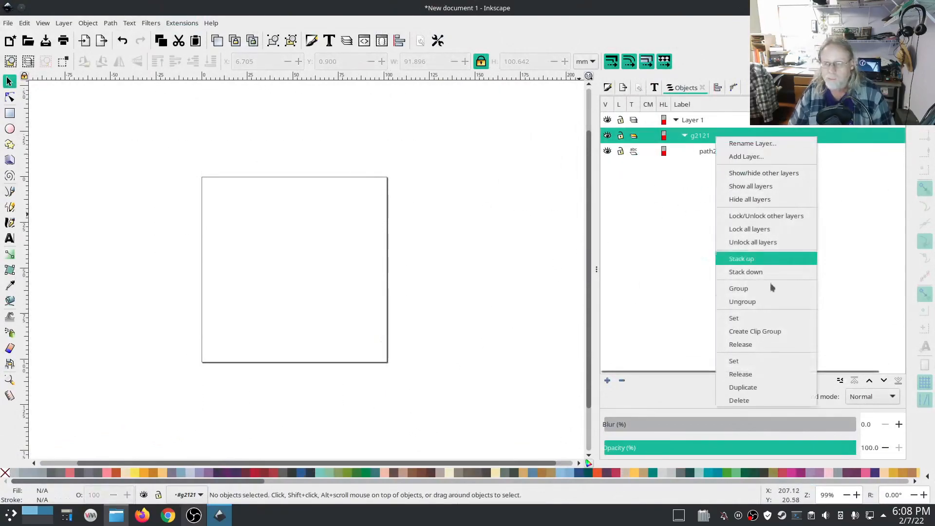
click(748, 400)
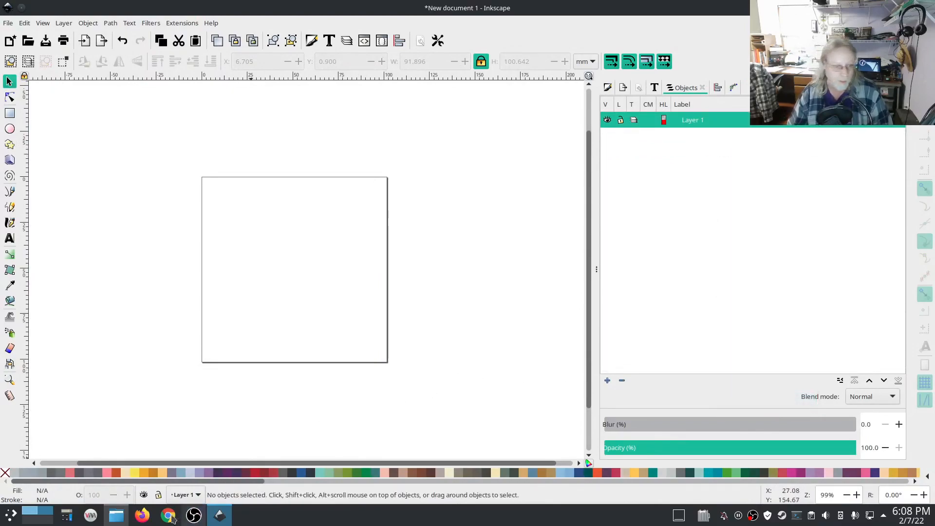
From the Dolphin file manager, open molumen_GAZ_21_.svg in Kate, examine its path code through to the end, and close it.
click(115, 516)
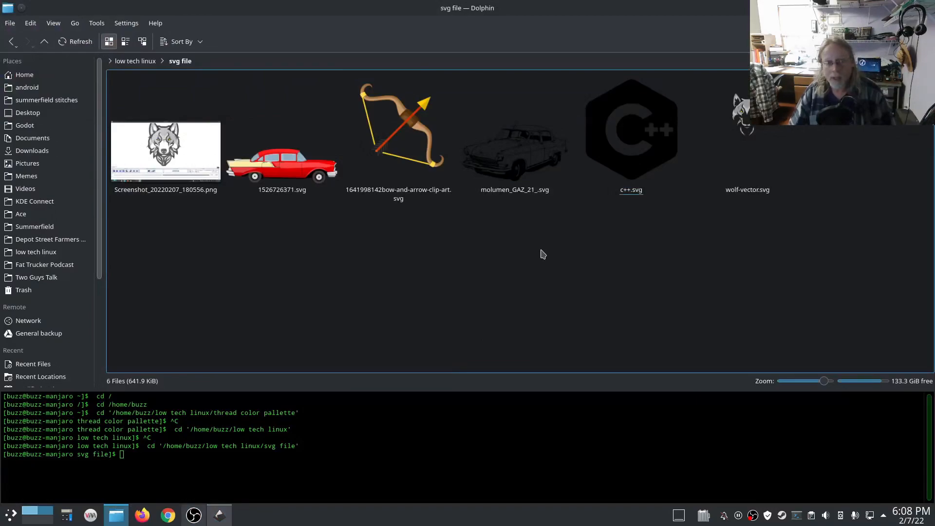
right_click(524, 168)
mouse_move(608, 186)
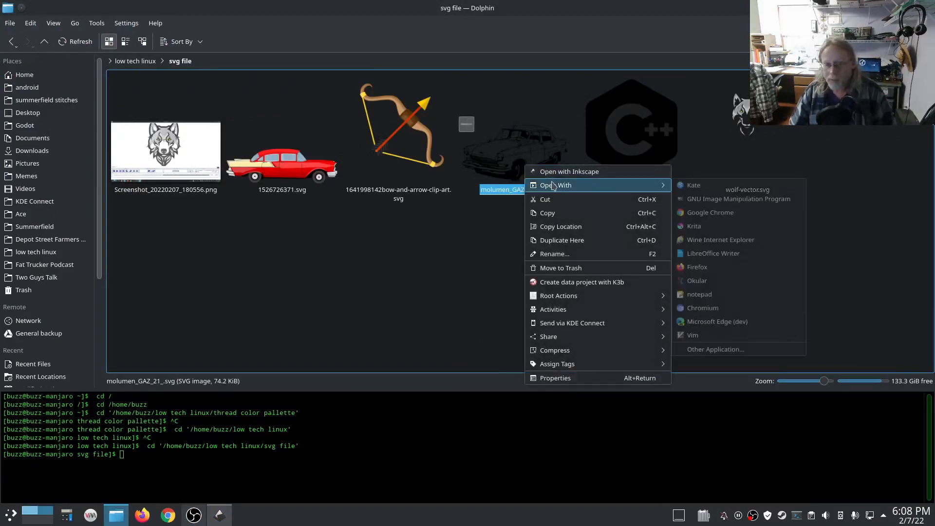
click(704, 191)
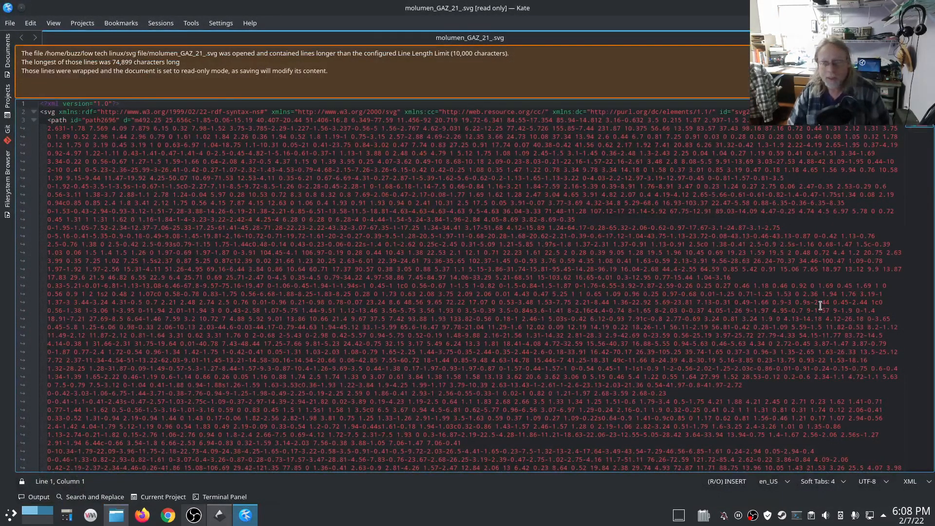
scroll(641, 316, down, 10)
drag(920, 127, 921, 142)
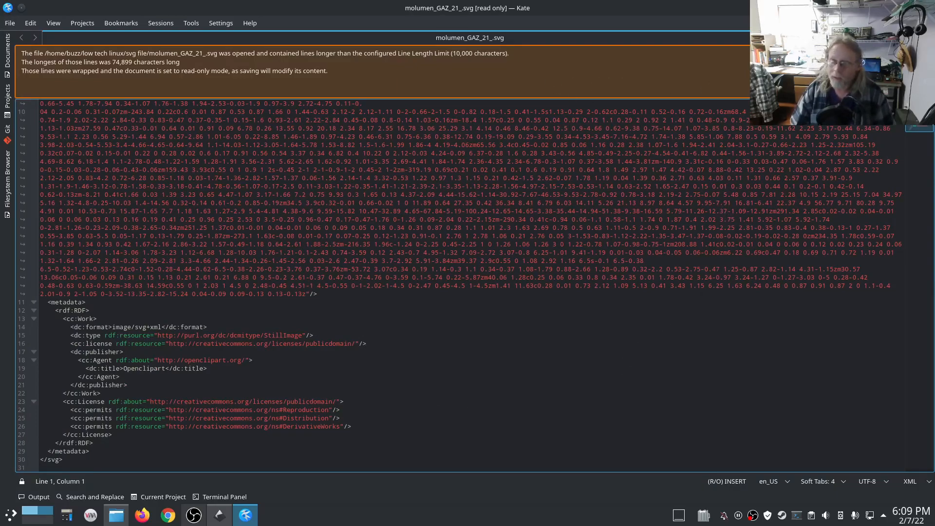
click(927, 8)
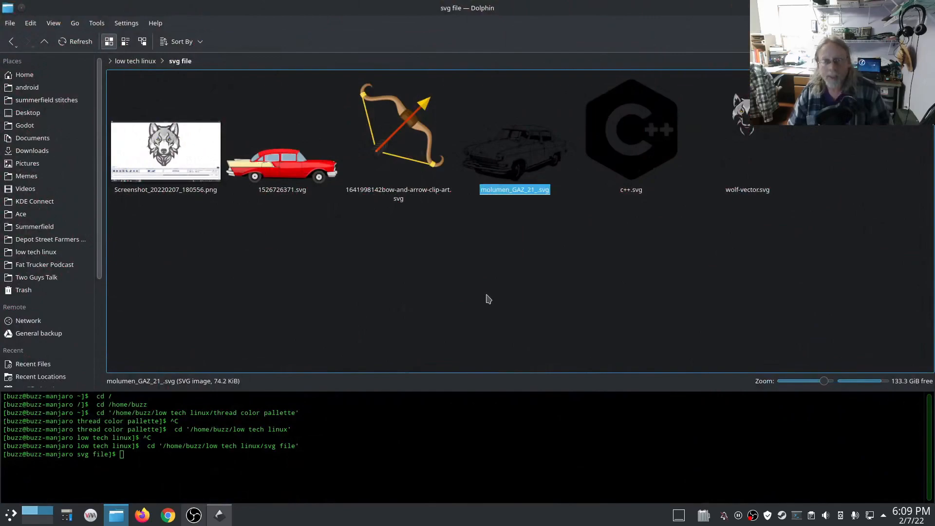
click(486, 295)
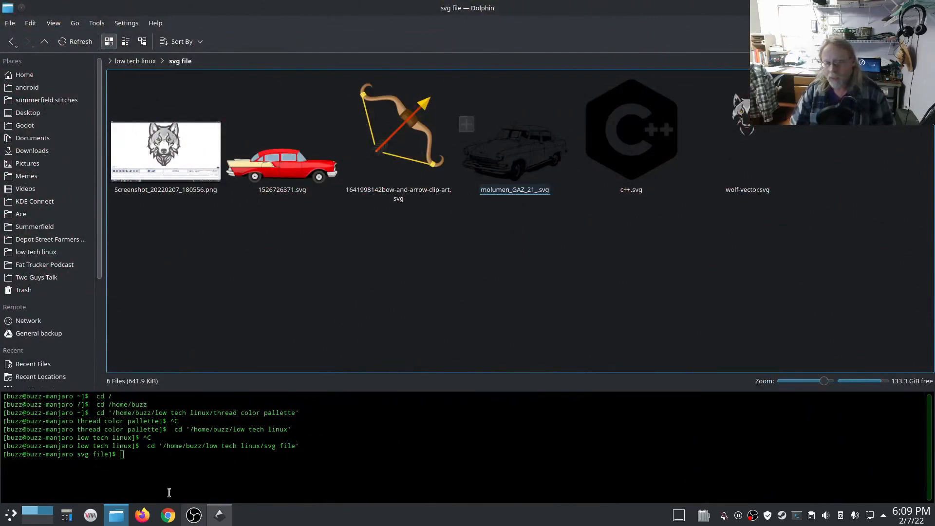
In Inkscape, import molumen_GAZ_21_.svg, scale the car down to about 128 × 76 mm, and move it over the page.
click(219, 515)
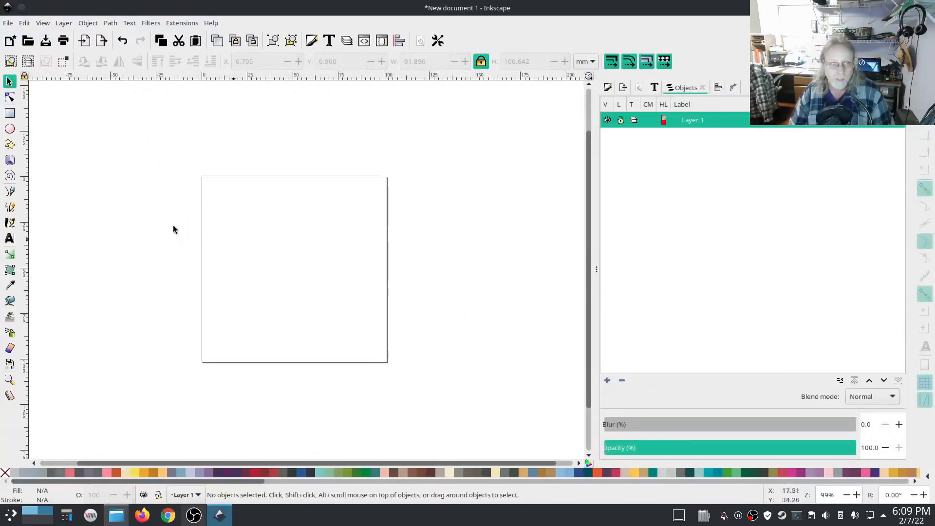
click(7, 23)
click(25, 157)
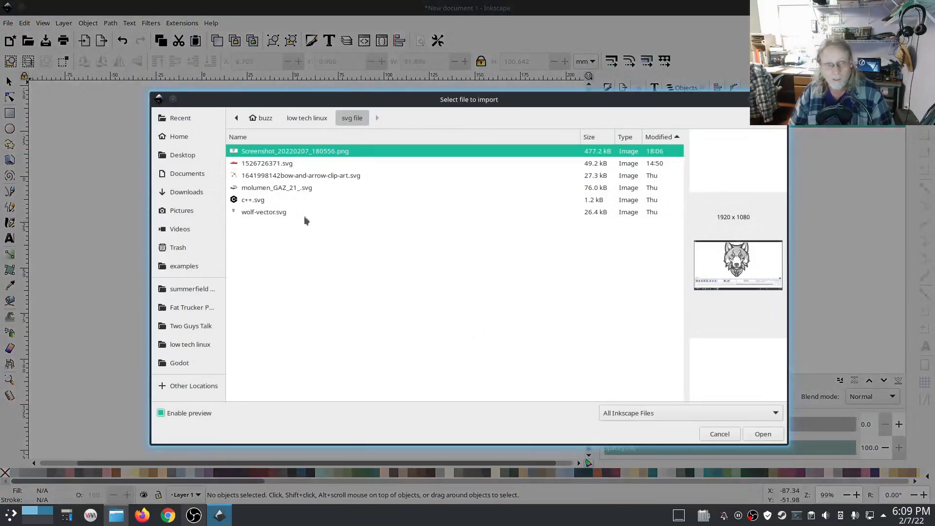
click(268, 189)
click(755, 434)
click(593, 305)
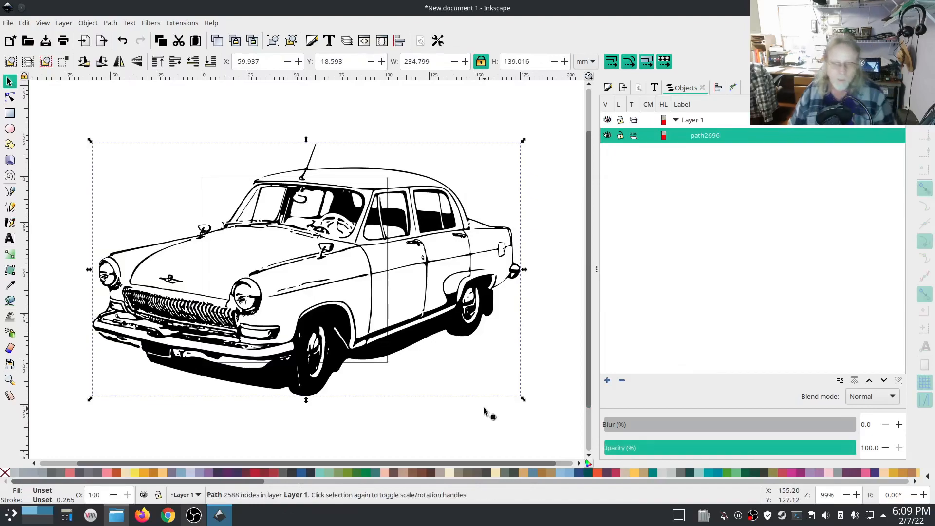
drag(523, 400, 384, 283)
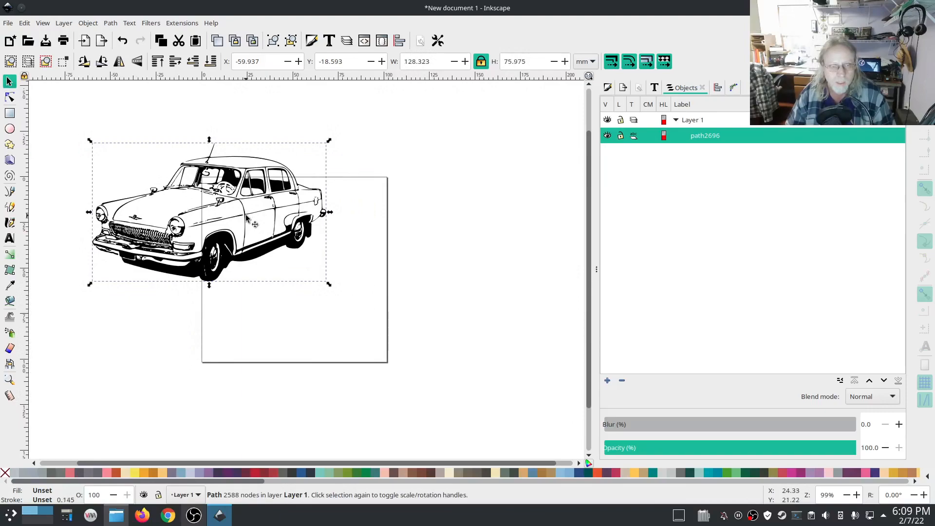
drag(246, 218, 307, 244)
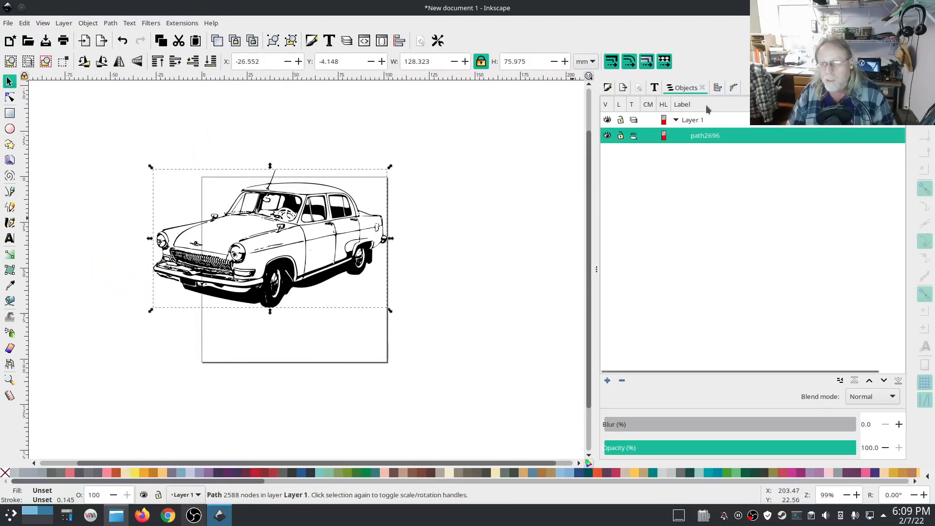
Set the document's custom page size to 7 in wide by 5 in high.
click(639, 88)
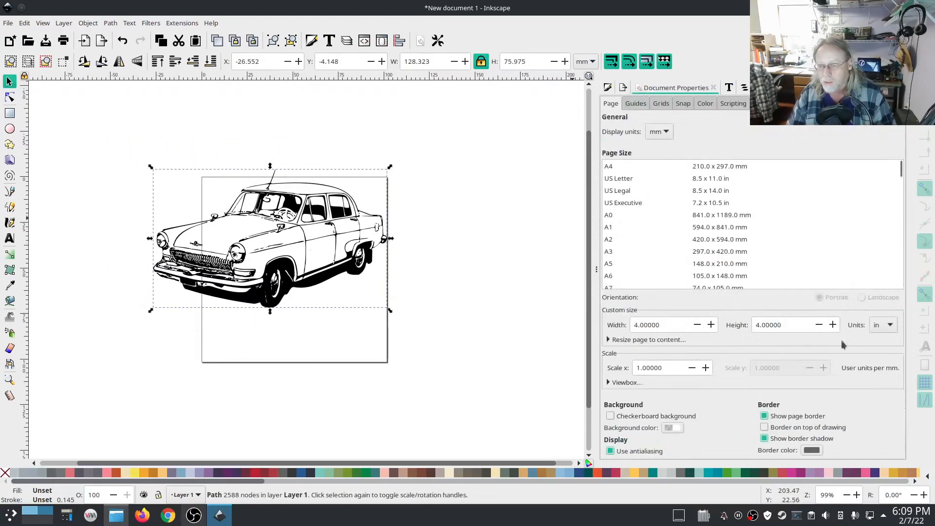
drag(670, 326, 616, 330)
text(7)
key(Tab)
text(5)
key(Tab)
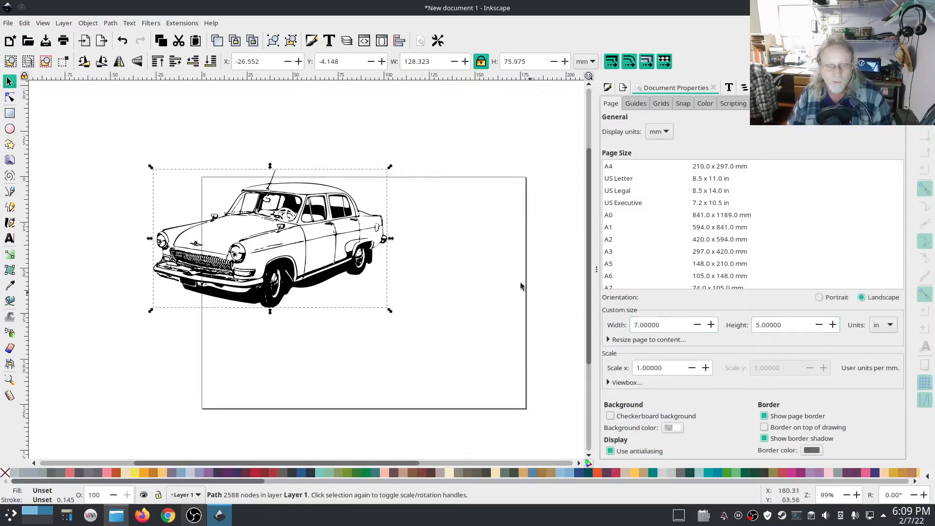
Enlarge the car to about 173 × 102 mm, position it inside the page, and deselect it.
drag(309, 247, 346, 268)
drag(423, 334, 514, 386)
drag(389, 288, 404, 279)
click(131, 323)
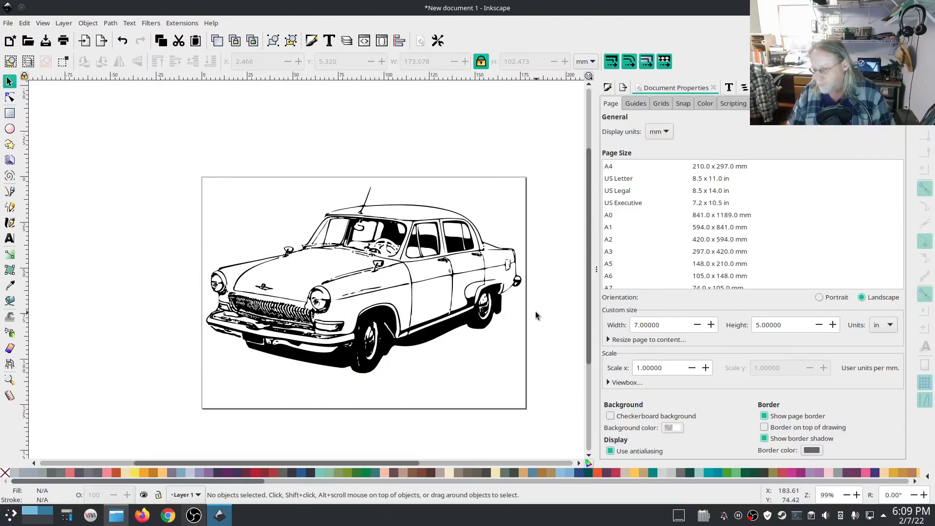
Break the car's single path apart with Ink/Stitch Break Apart Fill Objects using the Complex method, and close the dialog.
click(436, 272)
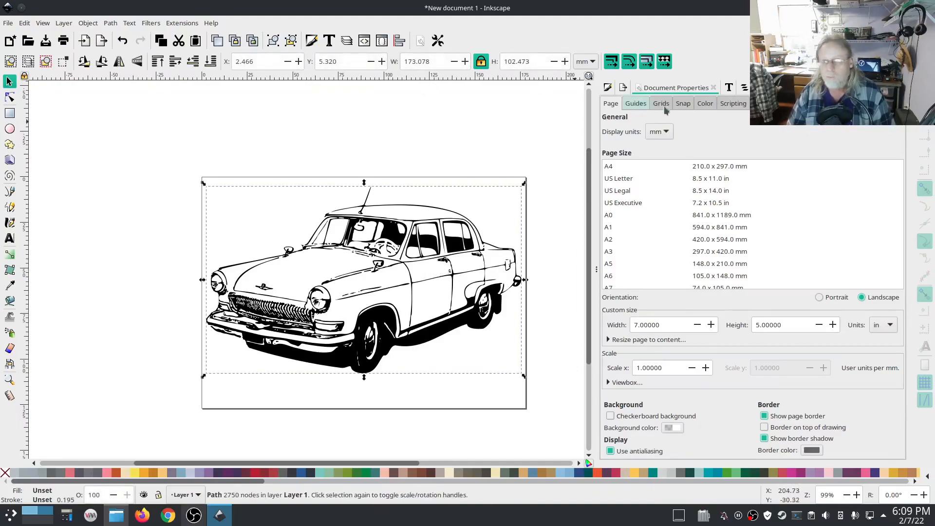
click(743, 88)
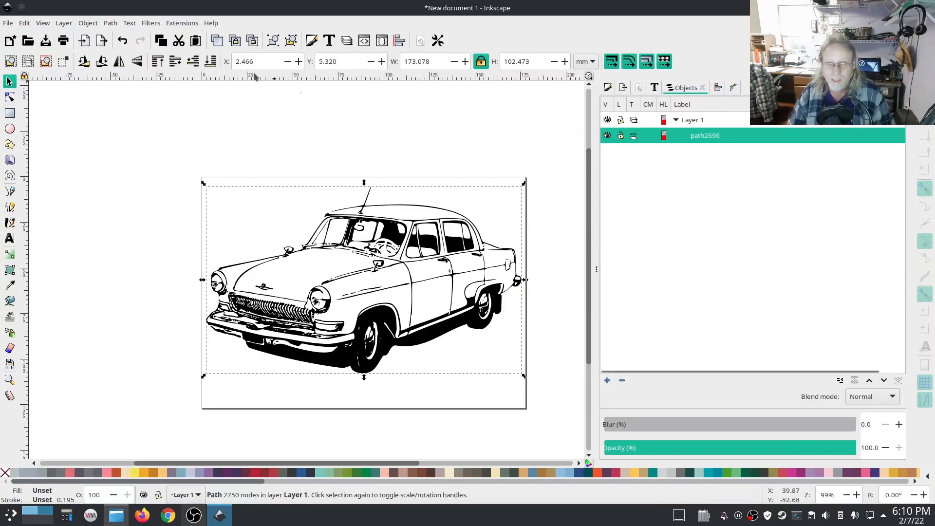
click(182, 24)
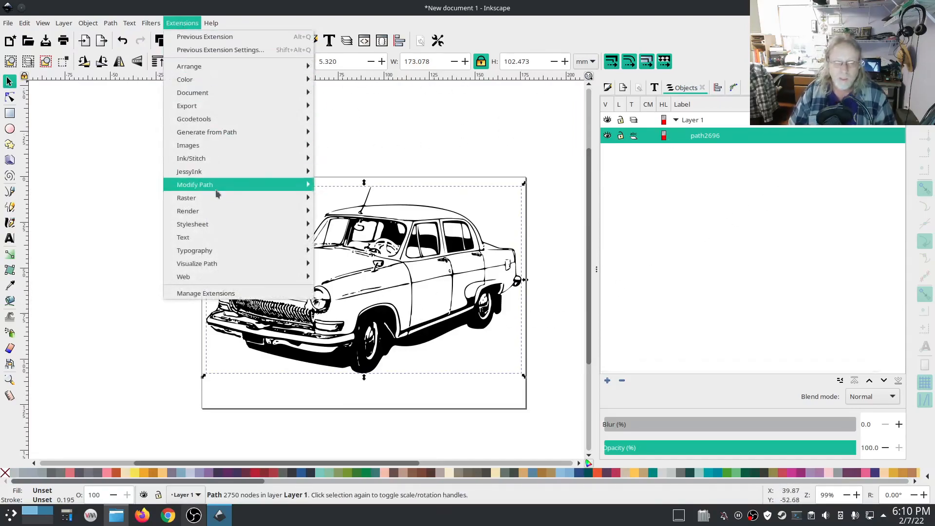
mouse_move(206, 161)
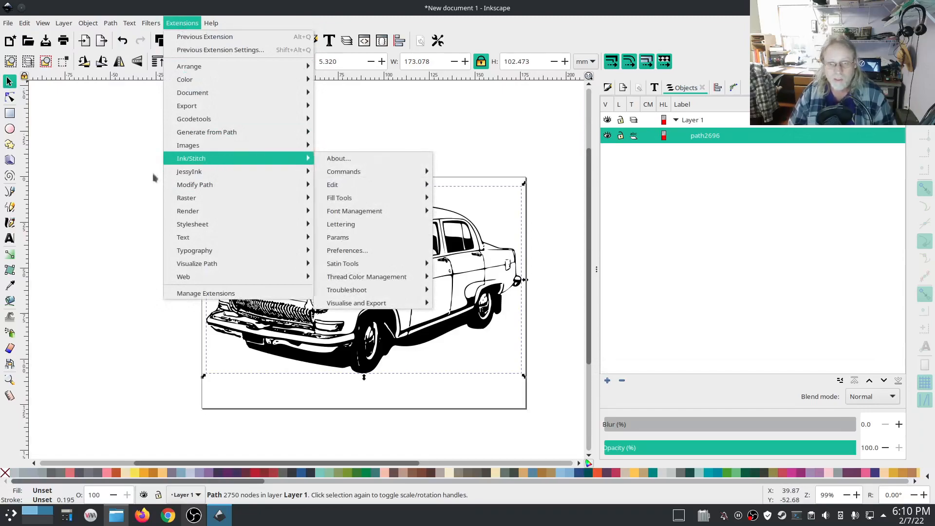
click(84, 191)
click(167, 25)
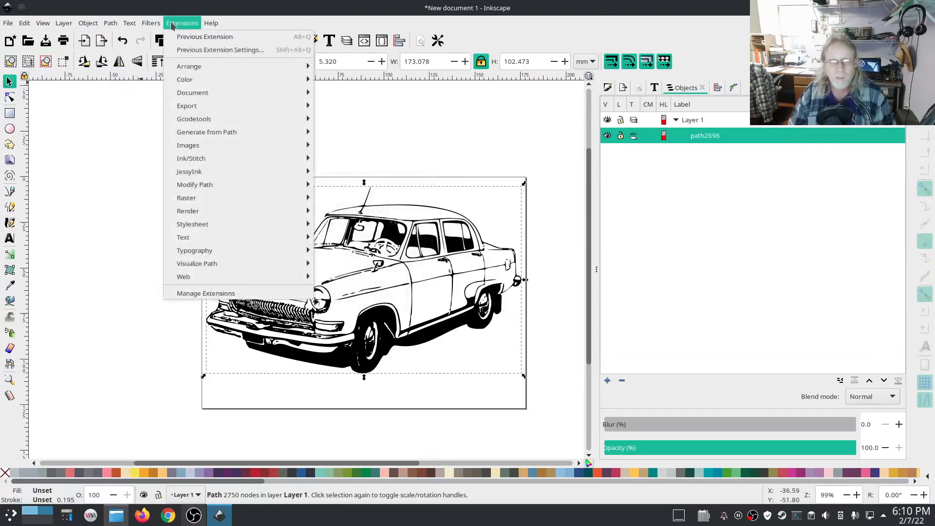
mouse_move(212, 158)
mouse_move(370, 199)
click(474, 198)
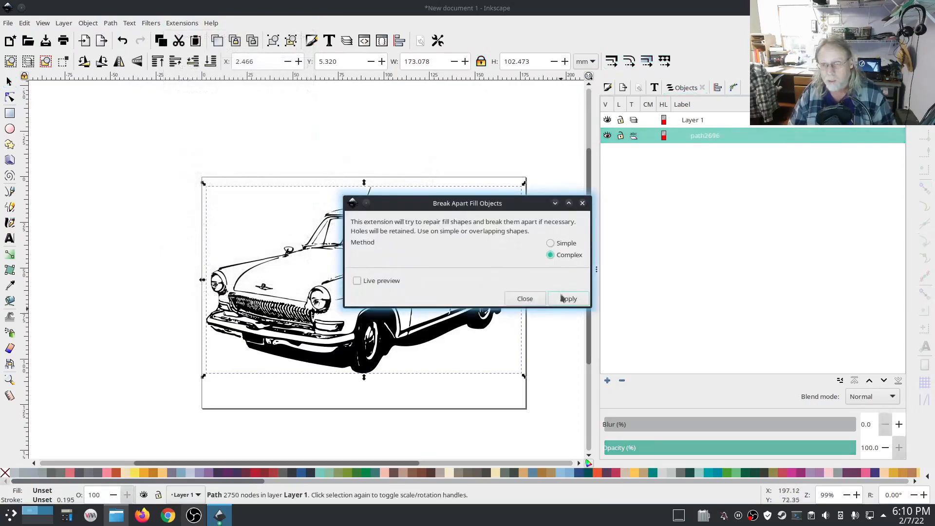
click(568, 299)
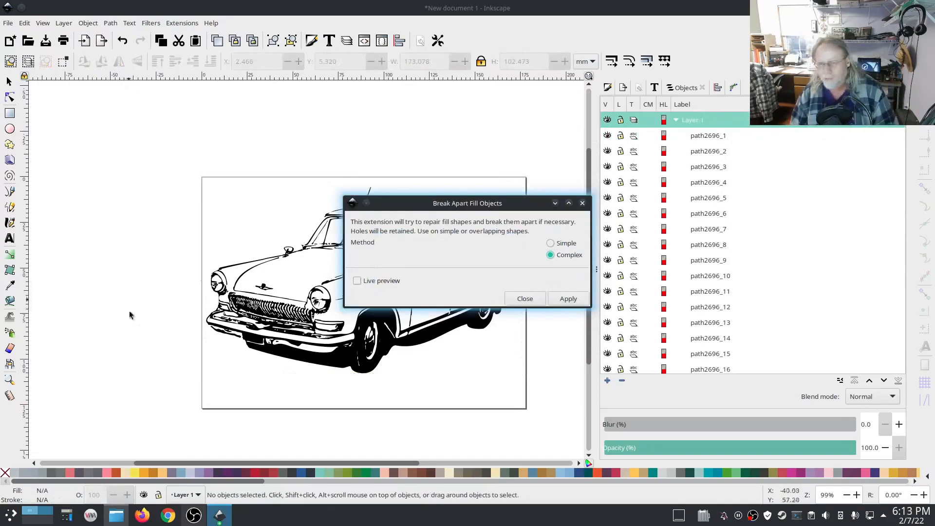
click(525, 299)
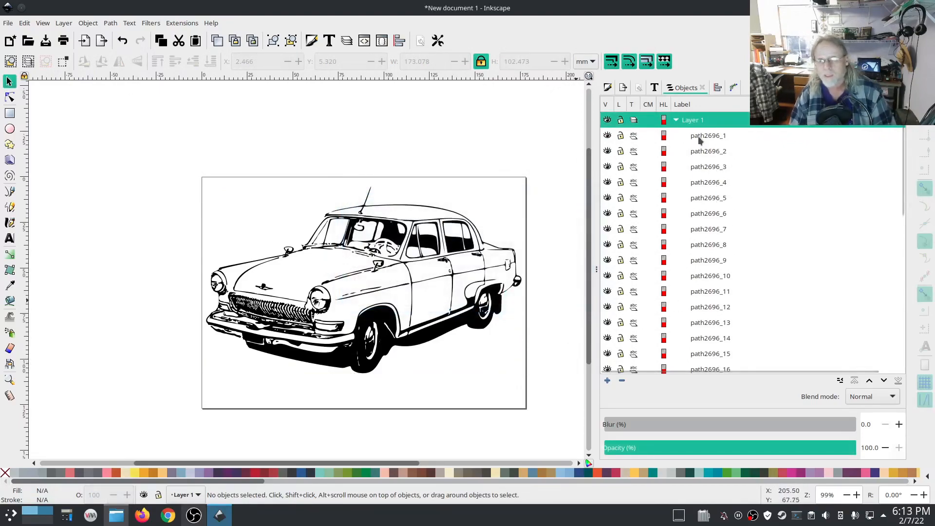
Select all of the car's separated paths, check them with Ink/Stitch Troubleshoot Objects, and dismiss the report.
scroll(756, 256, down, 5)
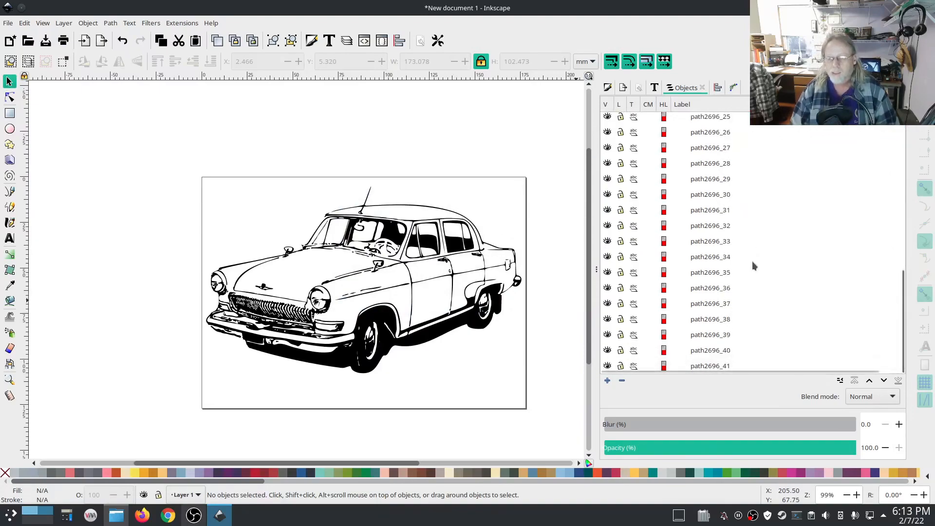
scroll(820, 282, up, 5)
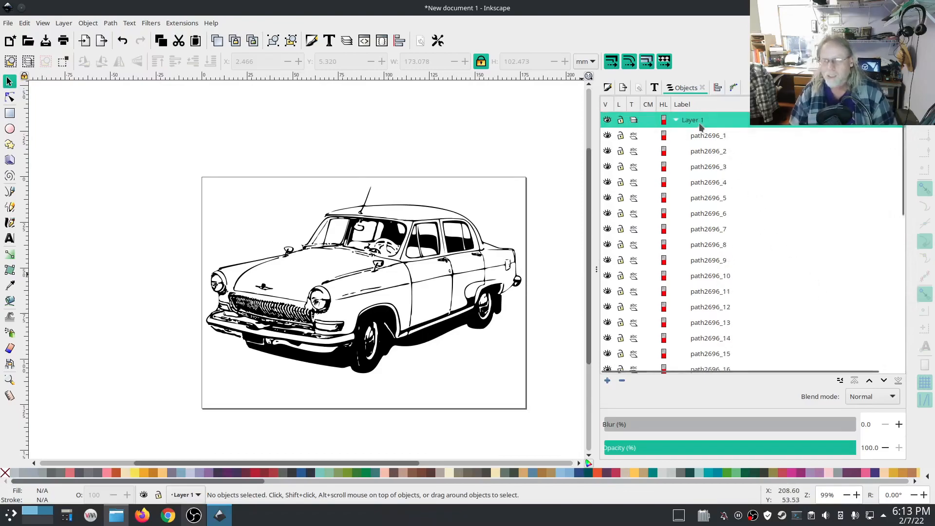
drag(546, 405, 127, 136)
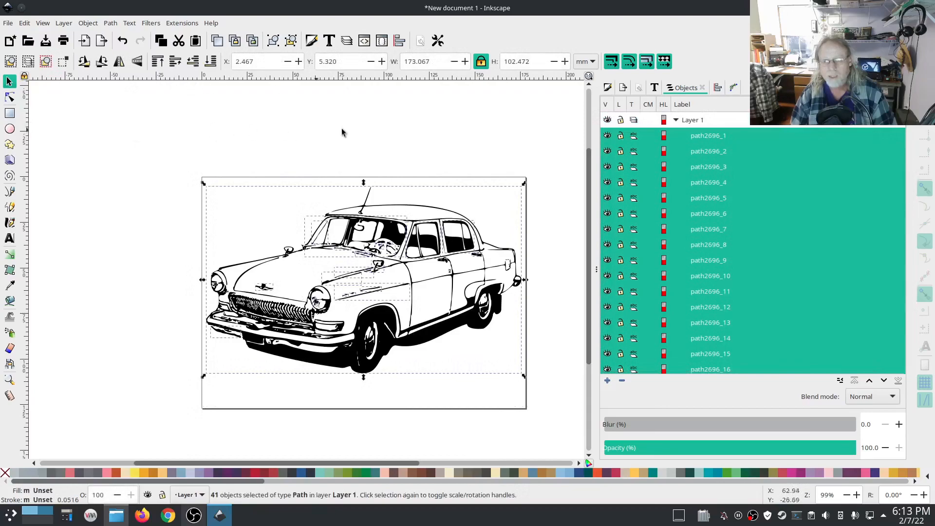
click(178, 23)
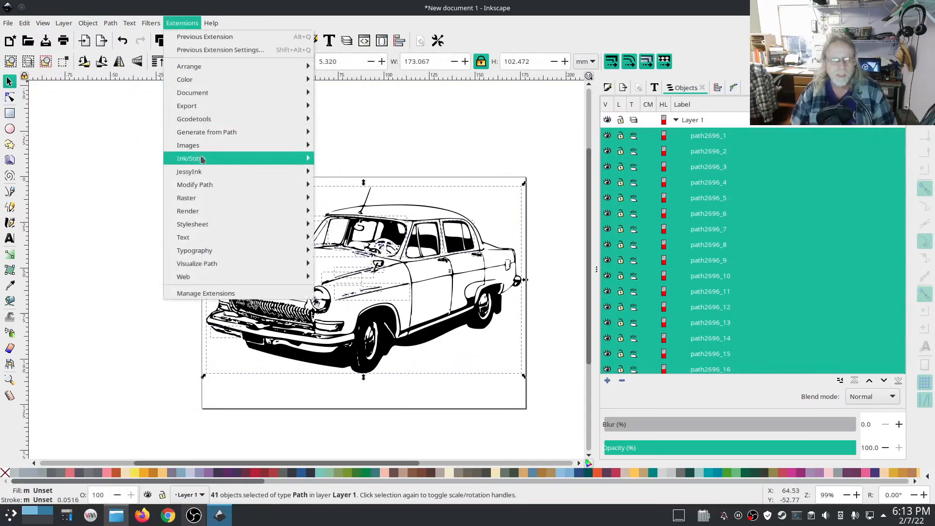
mouse_move(203, 160)
mouse_move(395, 289)
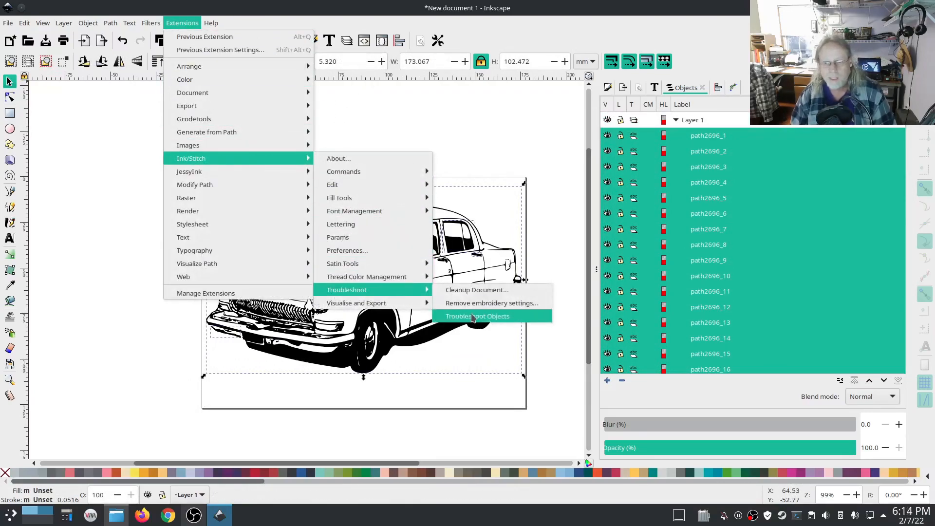
click(472, 317)
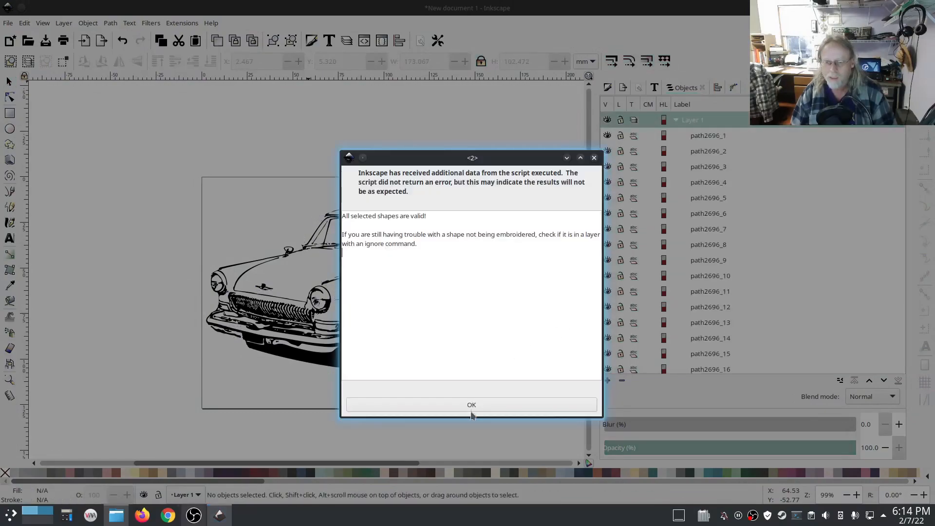
click(472, 407)
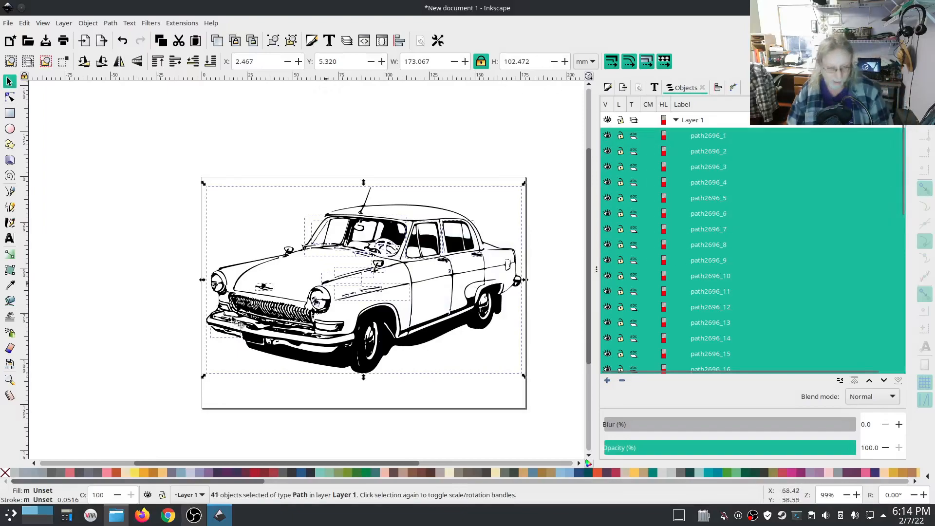
Hide all of the car's paths at once, and select only path2696_41 in the object list.
scroll(762, 273, down, 8)
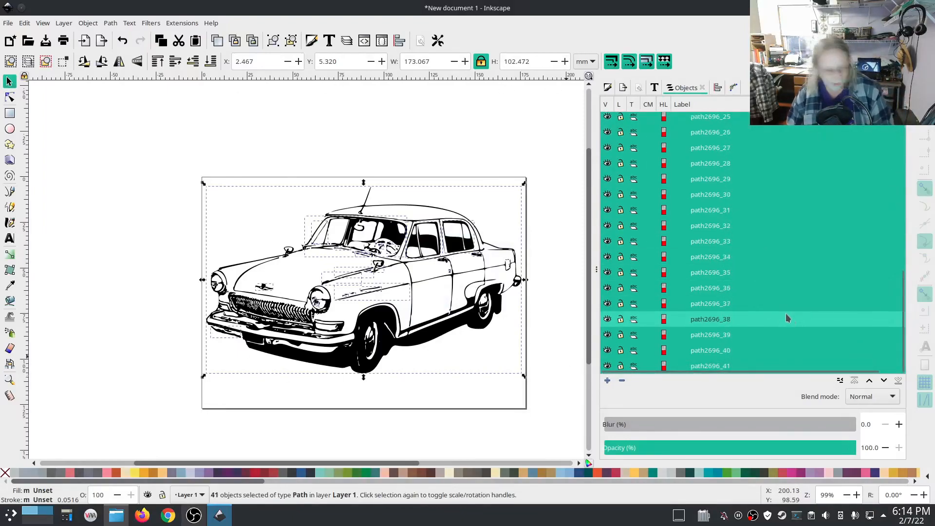
click(608, 319)
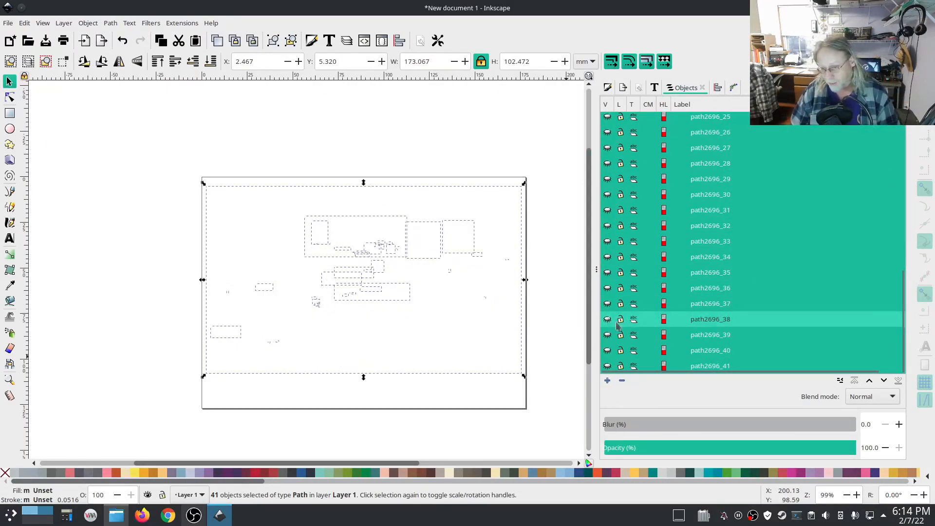
click(607, 365)
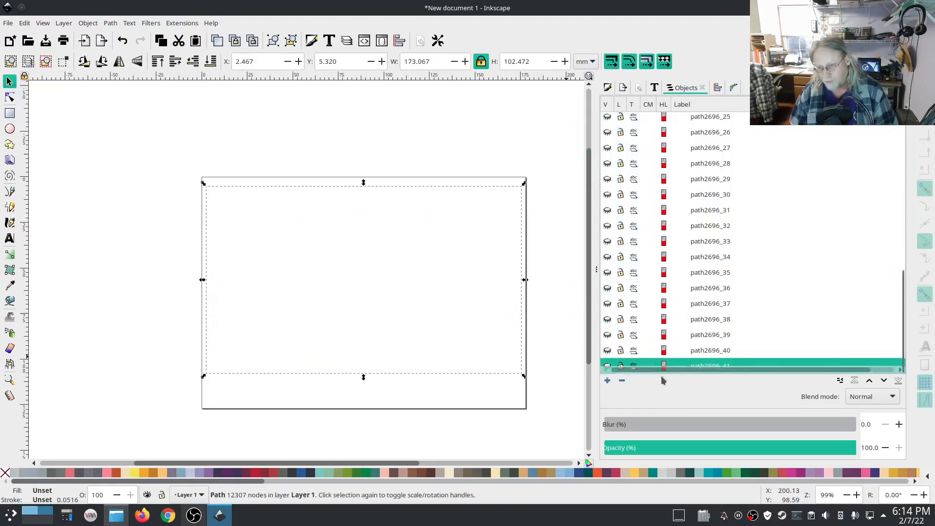
Unhide path2696_41 through path2696_33 one at a time, working upward through the object list.
click(608, 365)
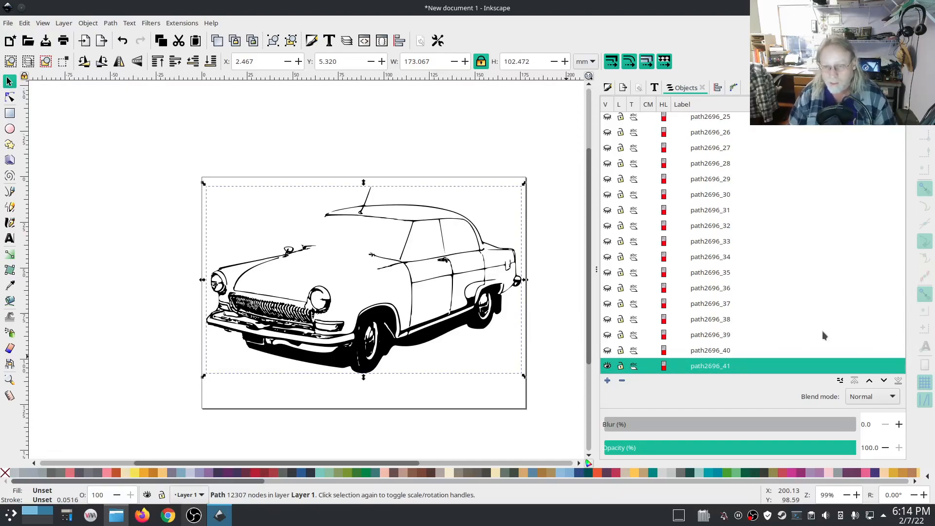
click(608, 351)
click(607, 335)
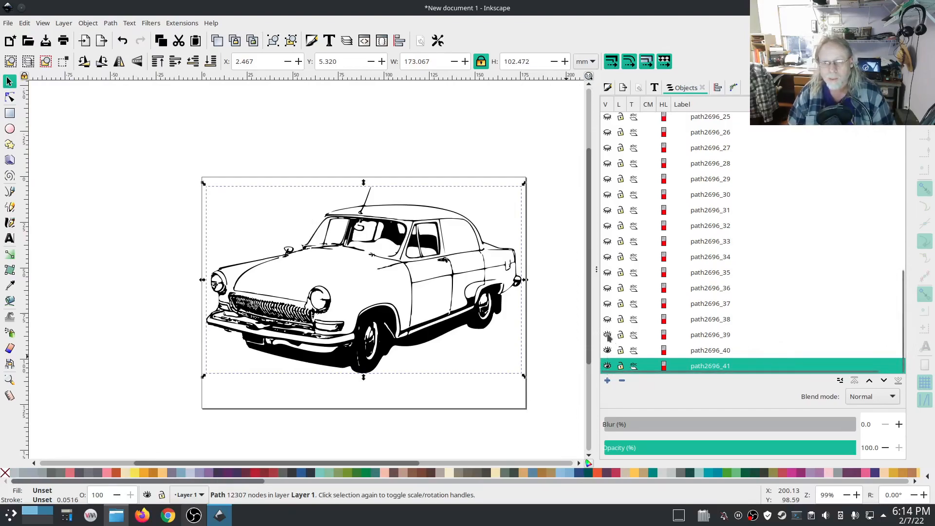
click(607, 320)
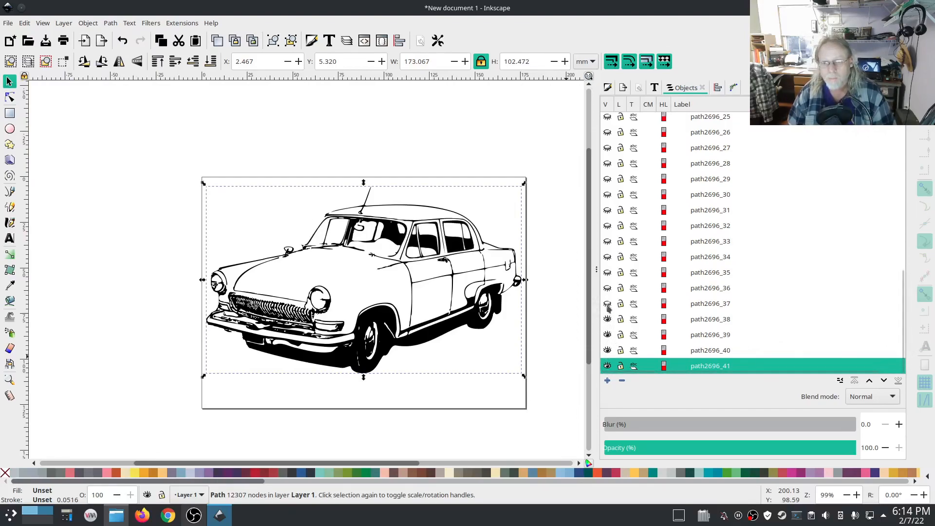
click(608, 304)
click(607, 288)
click(608, 273)
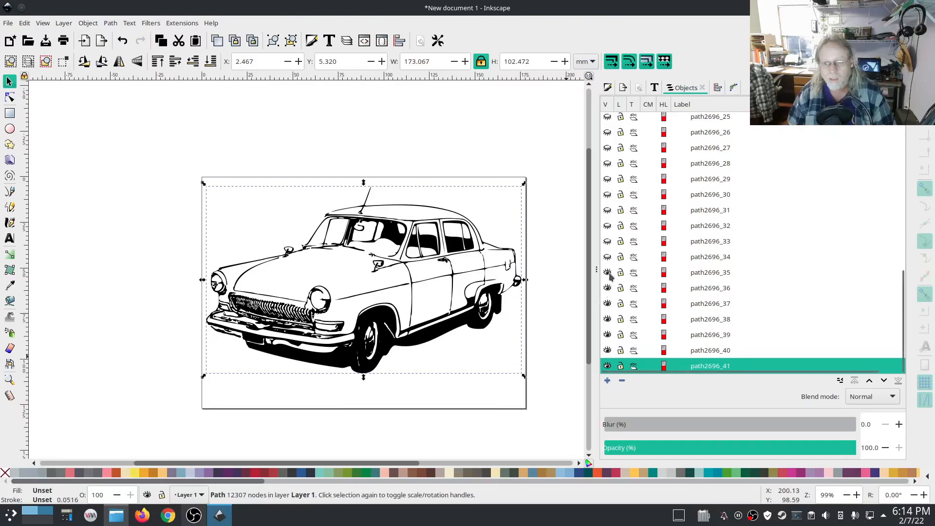
click(608, 257)
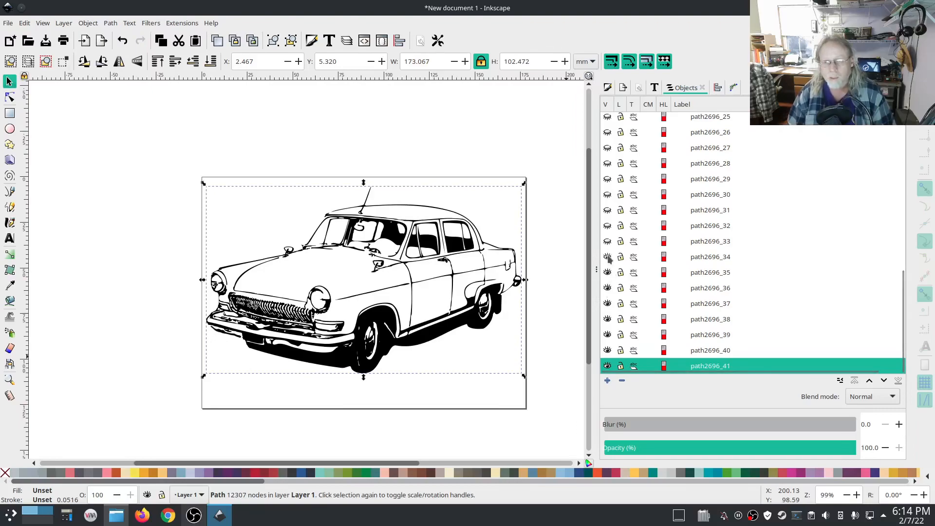
click(608, 242)
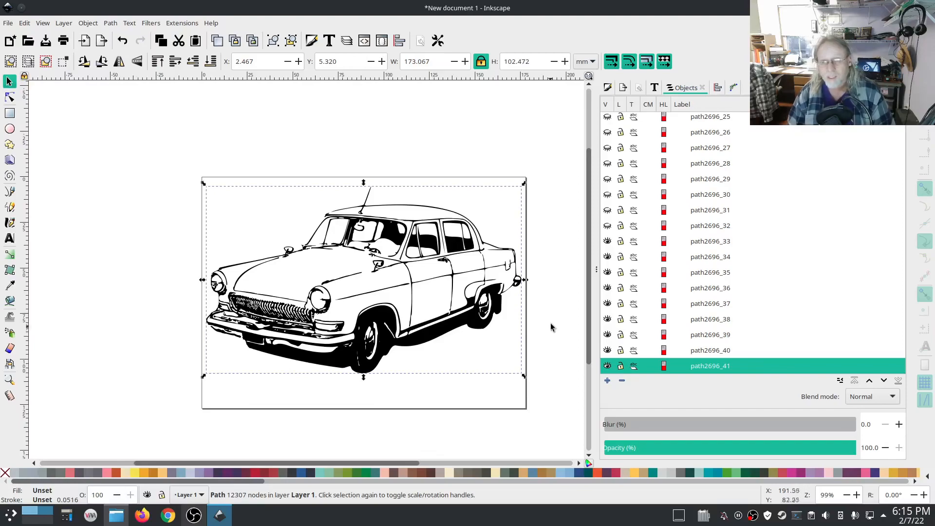
Unhide path2696_32, path2696_31 and path2696_30 in turn.
scroll(643, 291, up, 3)
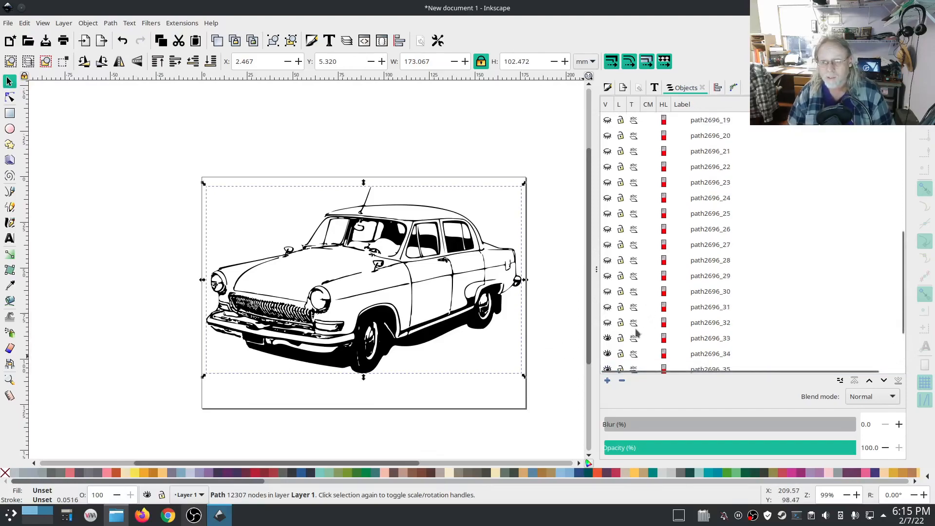
click(607, 322)
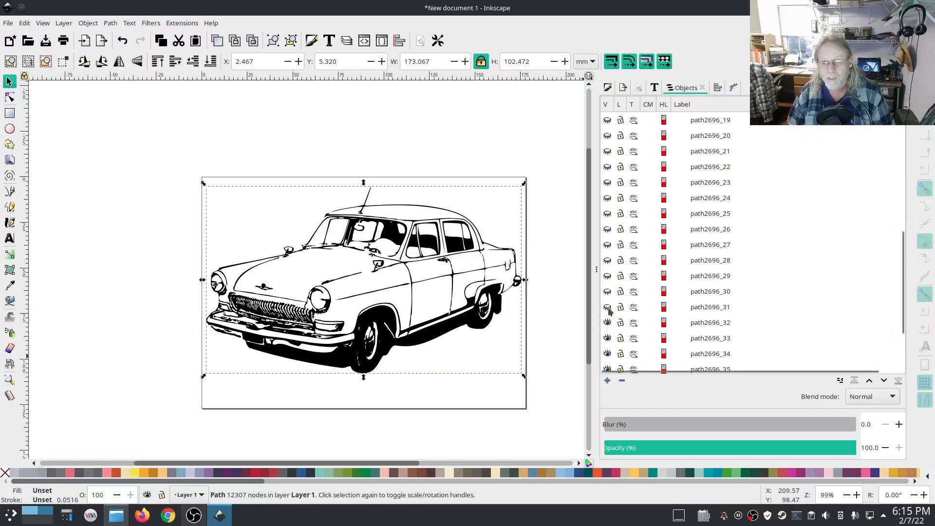
click(608, 308)
click(608, 292)
Briefly show small paths such as path2696_28 and path2696_16, examine their marks on the car closely, and hide them again.
click(608, 260)
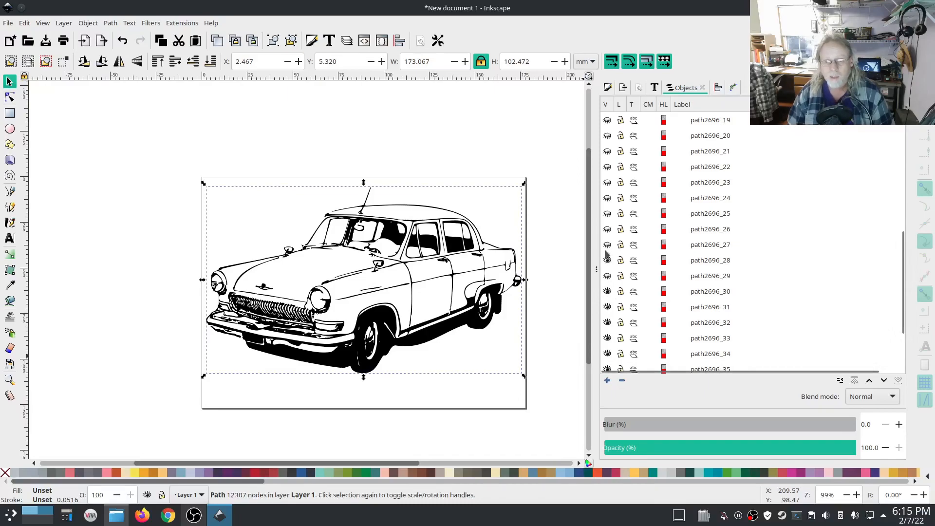
click(607, 260)
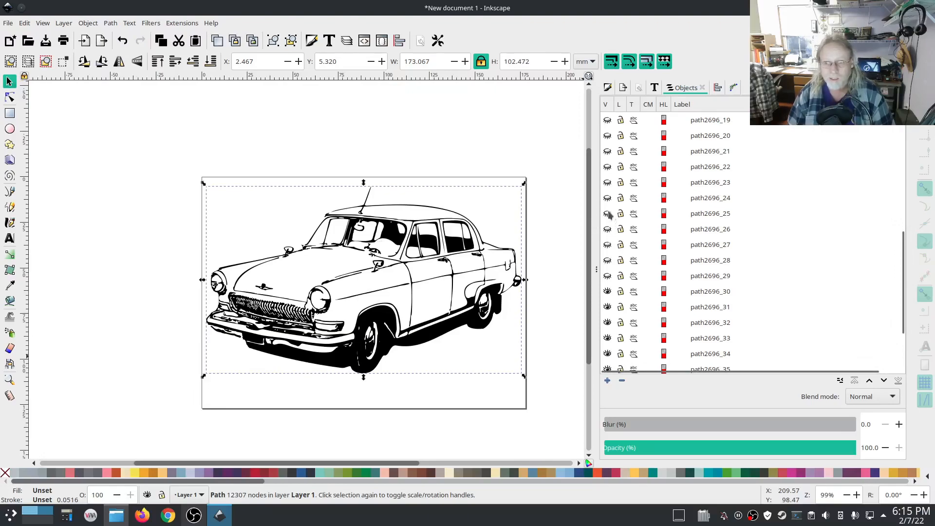
scroll(609, 216, up, 5)
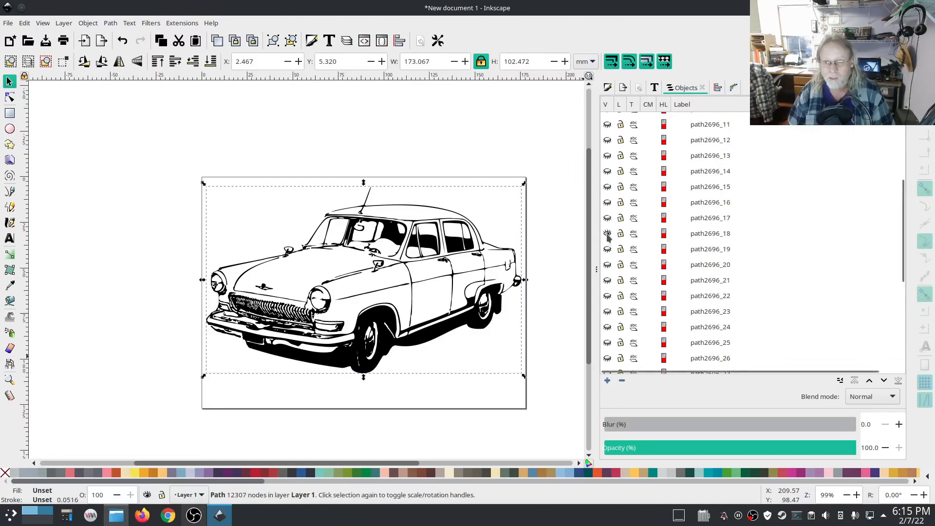
click(607, 202)
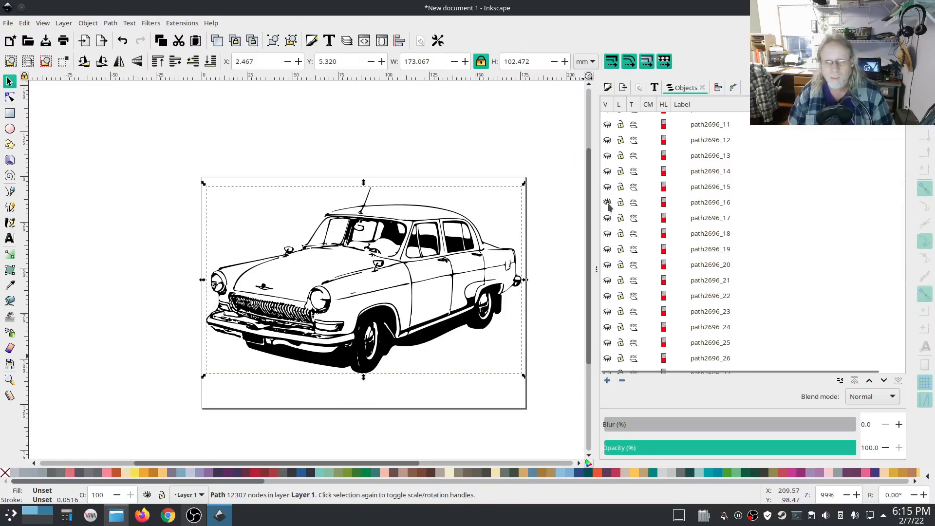
ctrl+scroll(363, 307, up, 4)
ctrl+scroll(360, 306, up, 2)
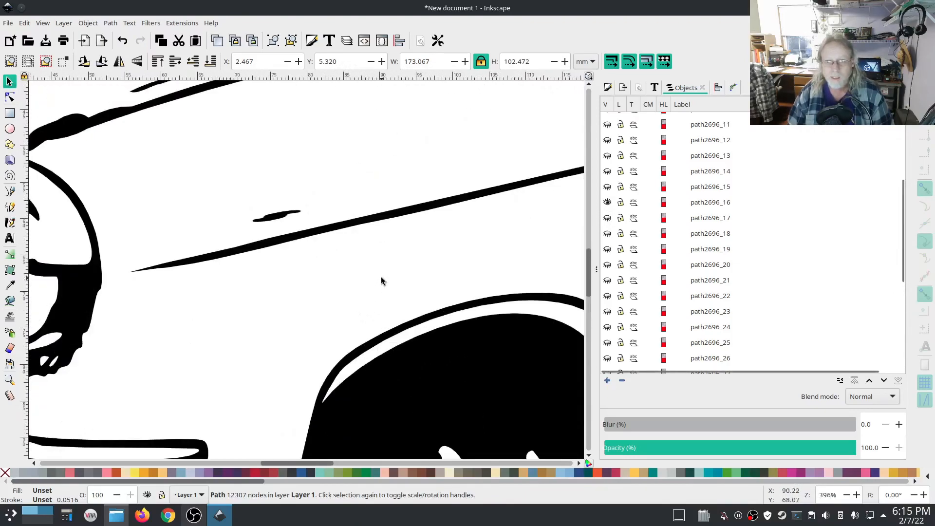
ctrl+scroll(380, 278, down, 2)
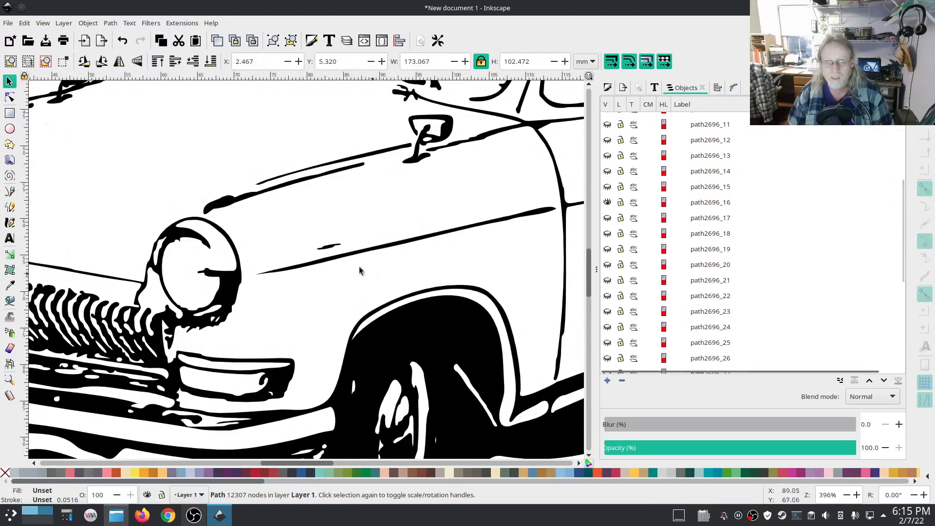
click(609, 202)
click(608, 203)
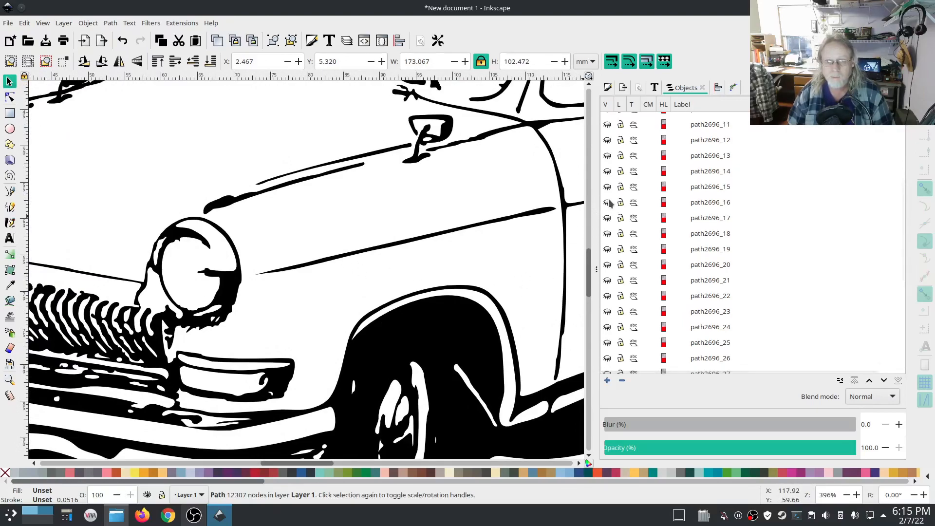
ctrl+scroll(515, 281, down, 2)
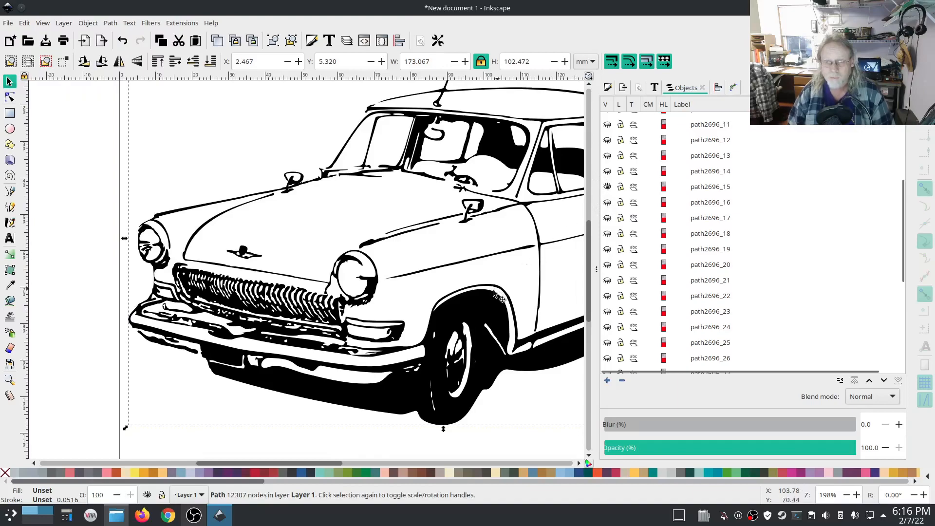
key(minus)
scroll(457, 302, right, 3)
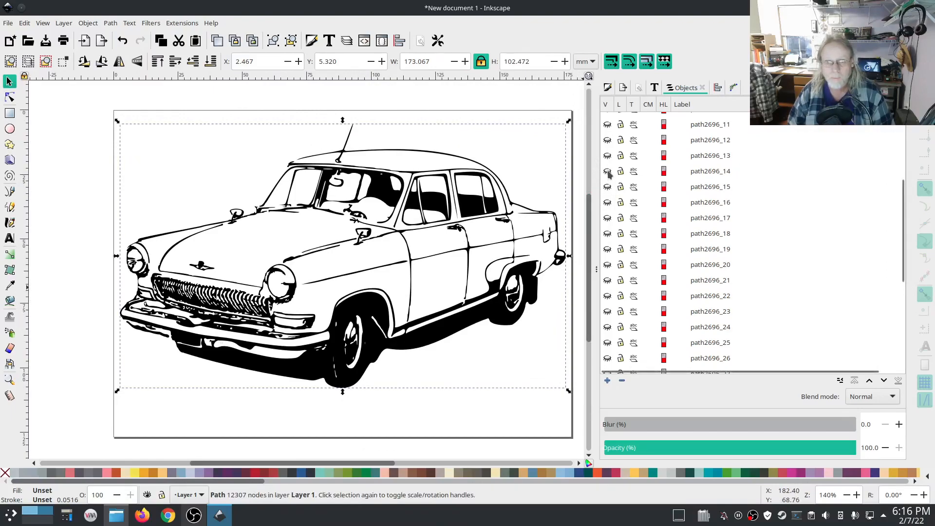
Delete the hidden small paths from path2696_1 through path2696_29.
scroll(624, 287, up, 2)
scroll(624, 288, up, 3)
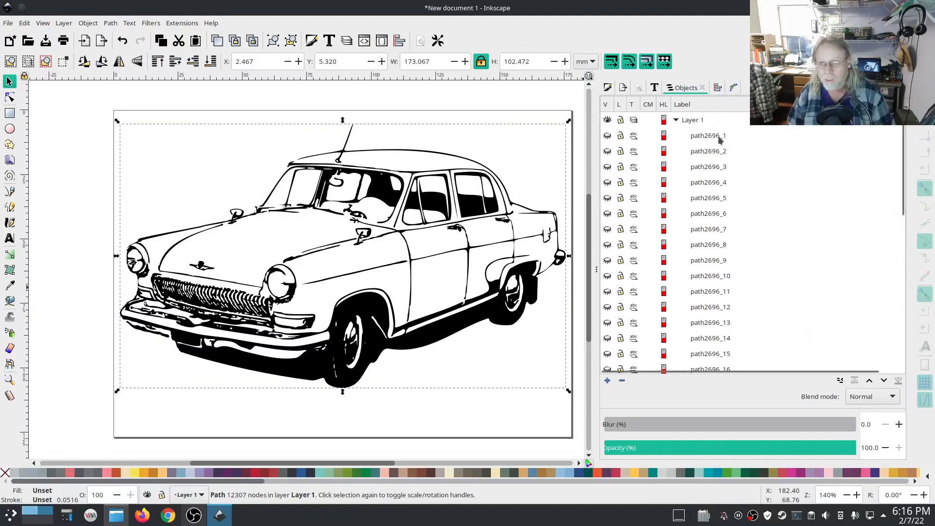
click(745, 136)
scroll(749, 242, down, 9)
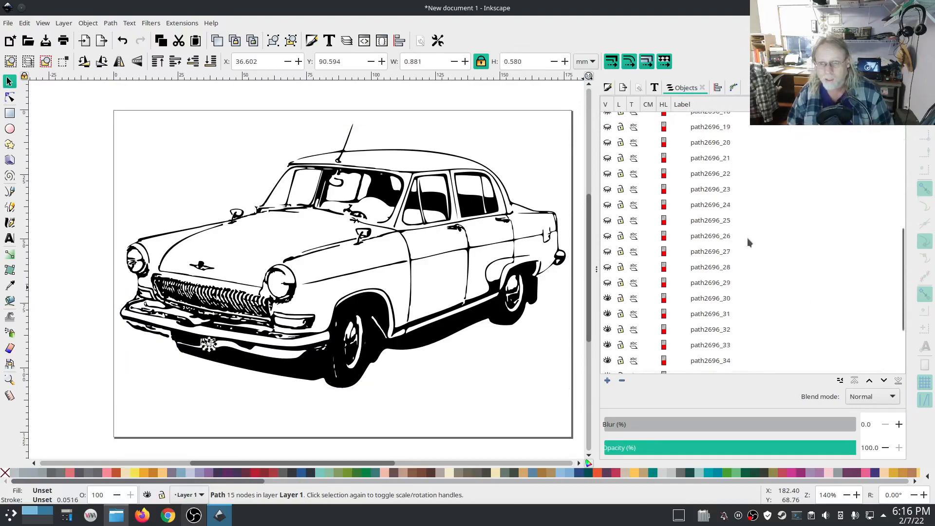
shift+click(714, 283)
right_click(715, 283)
click(732, 273)
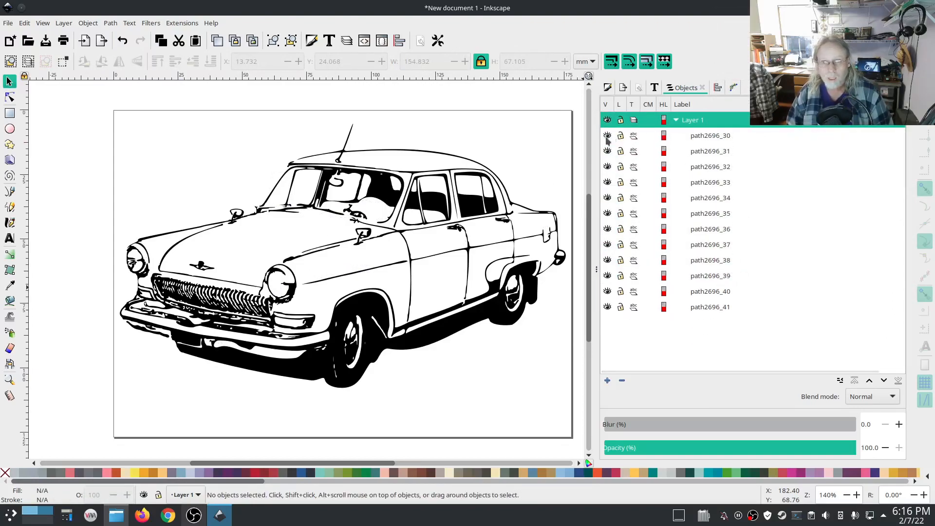
Hide and restore path2696_31 through path2696_39 and path2696_41 one at a time to examine what each draws.
click(608, 154)
click(608, 152)
click(608, 168)
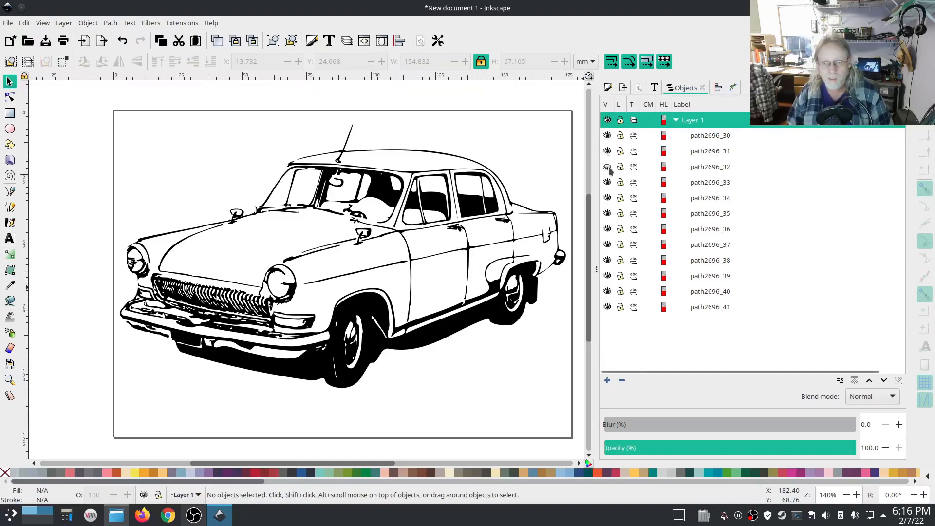
click(608, 167)
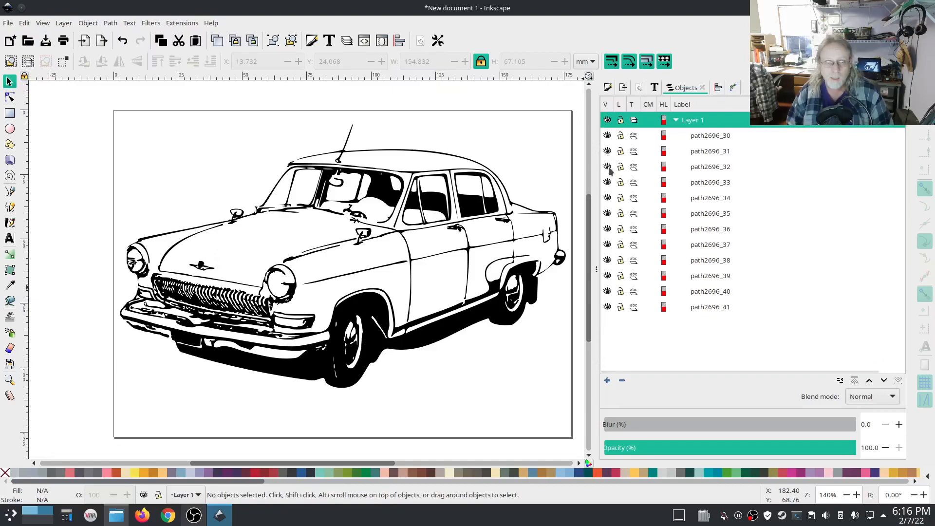
click(607, 183)
click(608, 183)
click(608, 198)
click(608, 199)
click(608, 215)
click(608, 214)
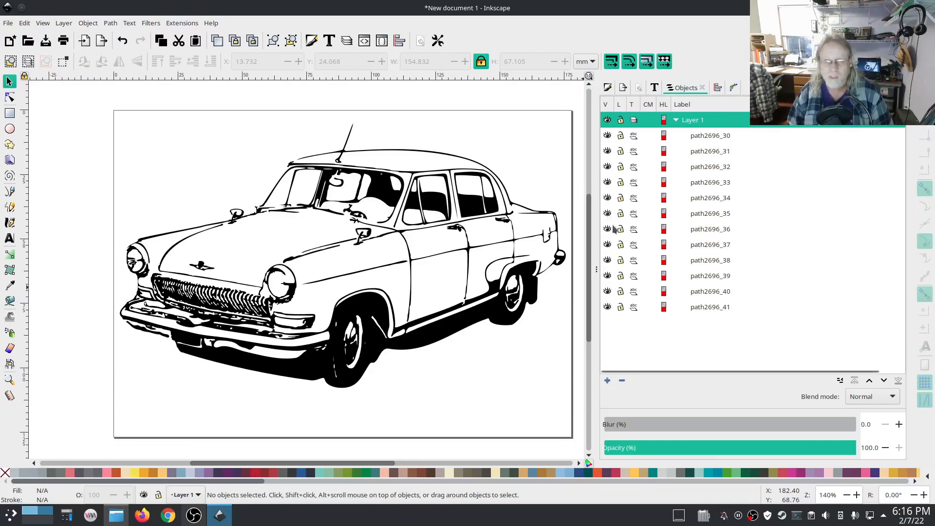
click(608, 230)
click(609, 229)
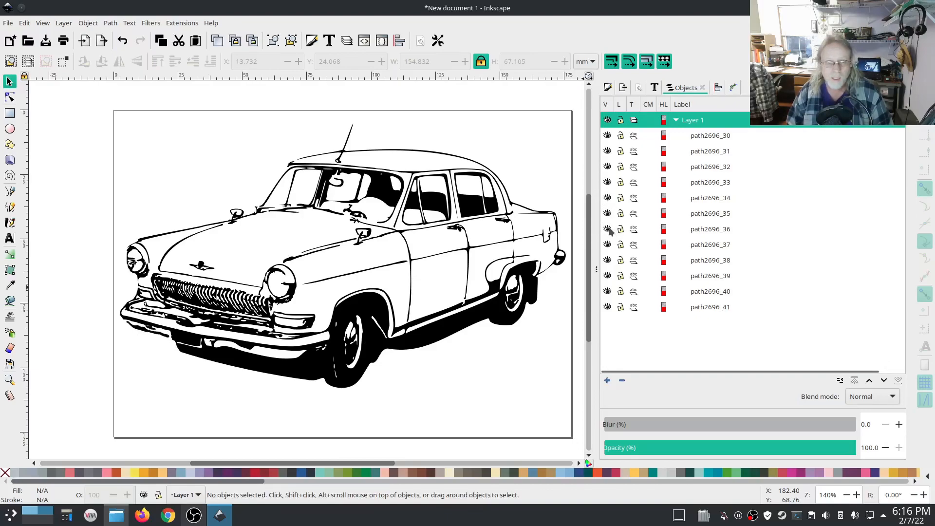
click(608, 245)
click(607, 245)
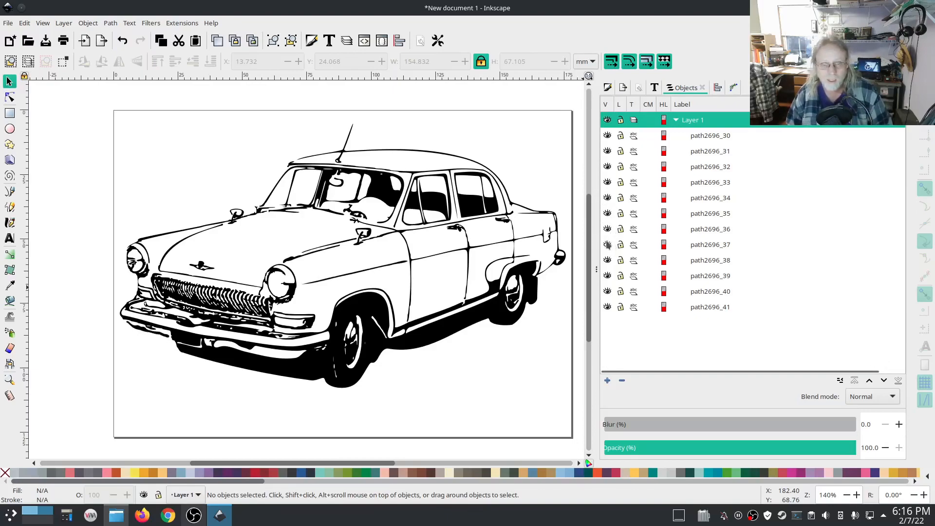
click(608, 261)
click(608, 261)
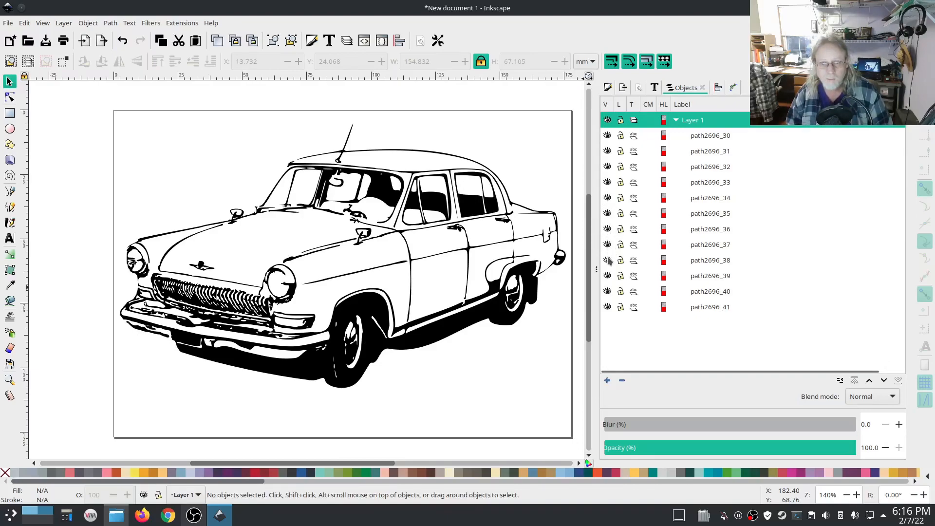
click(608, 276)
click(608, 276)
click(607, 307)
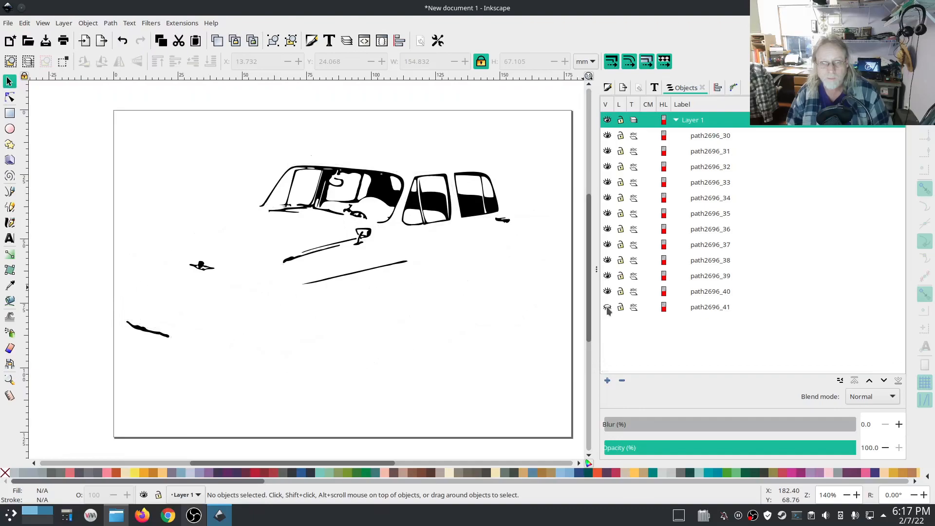
click(607, 307)
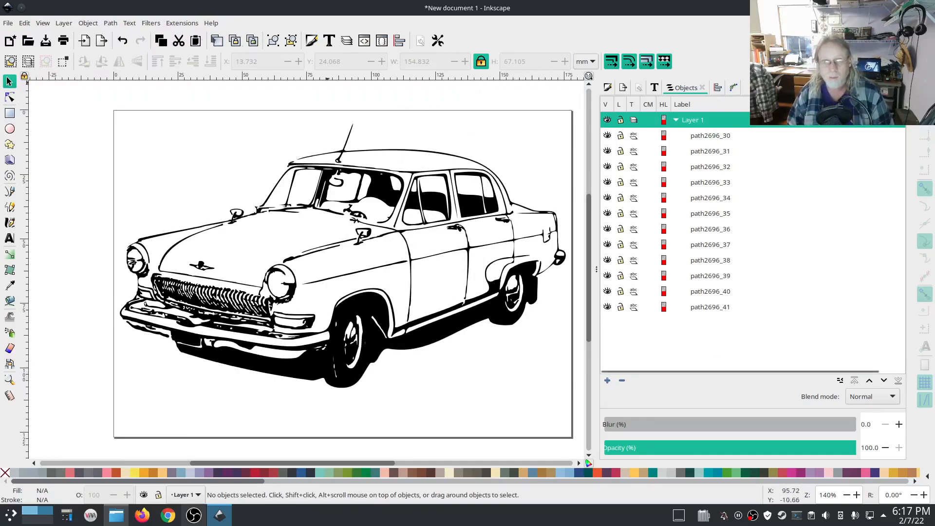
Simulate the whole car's stitching in the Ink/Stitch simulator, speed it up to 2048 stitches/sec, and close the simulator.
click(182, 23)
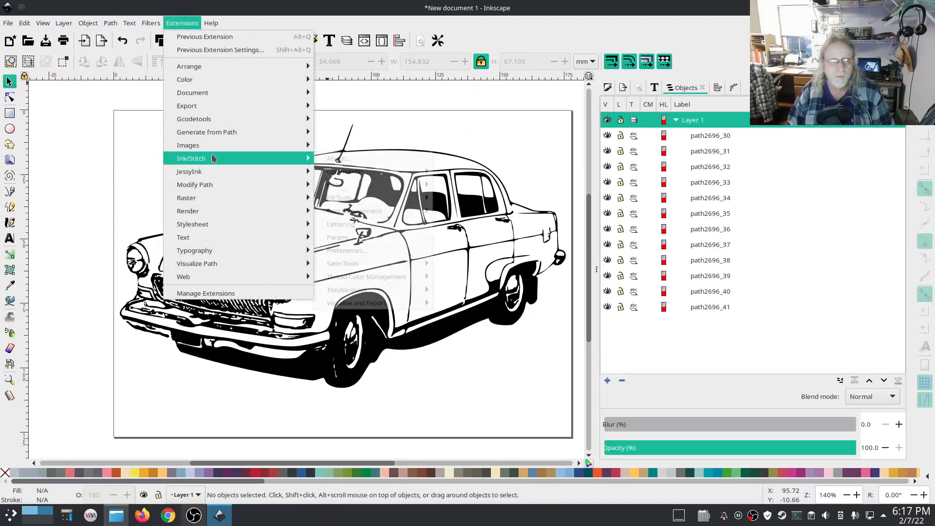
mouse_move(211, 157)
mouse_move(380, 303)
click(506, 341)
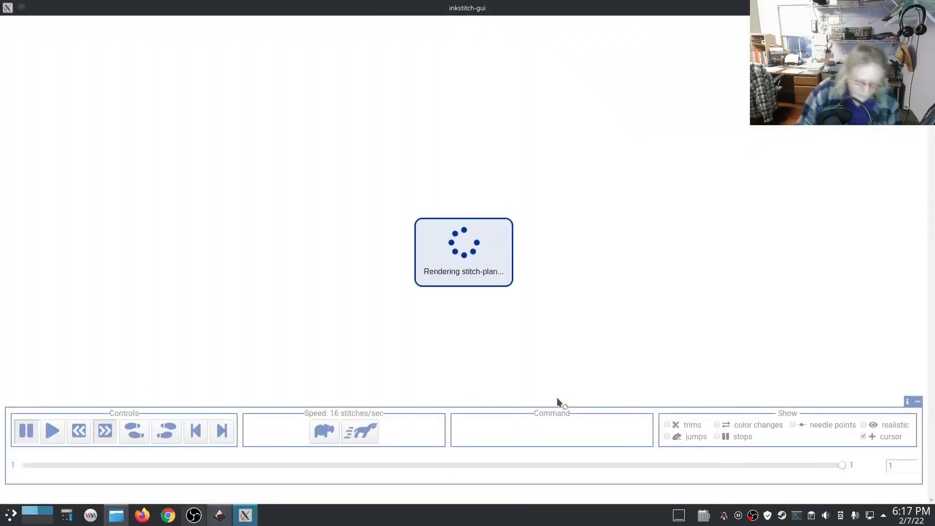
double_click(363, 430)
double_click(363, 429)
click(363, 430)
double_click(363, 430)
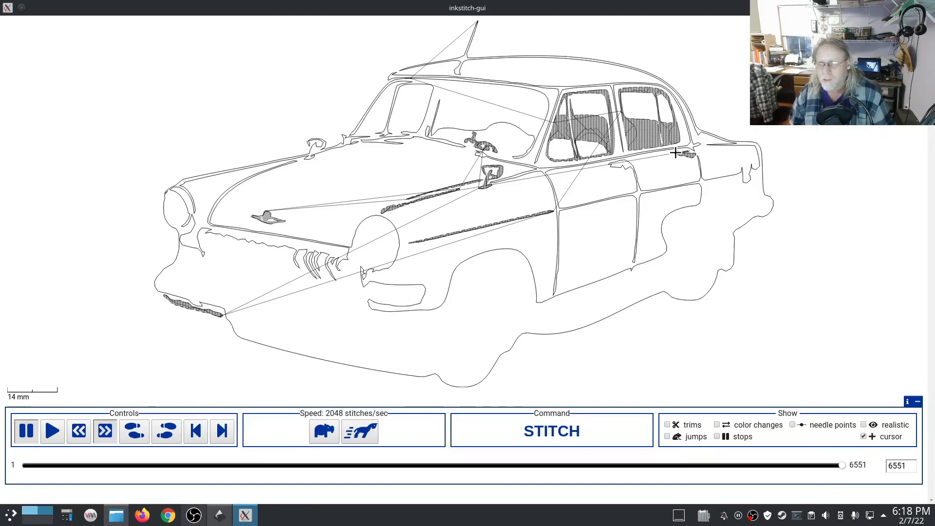
click(927, 8)
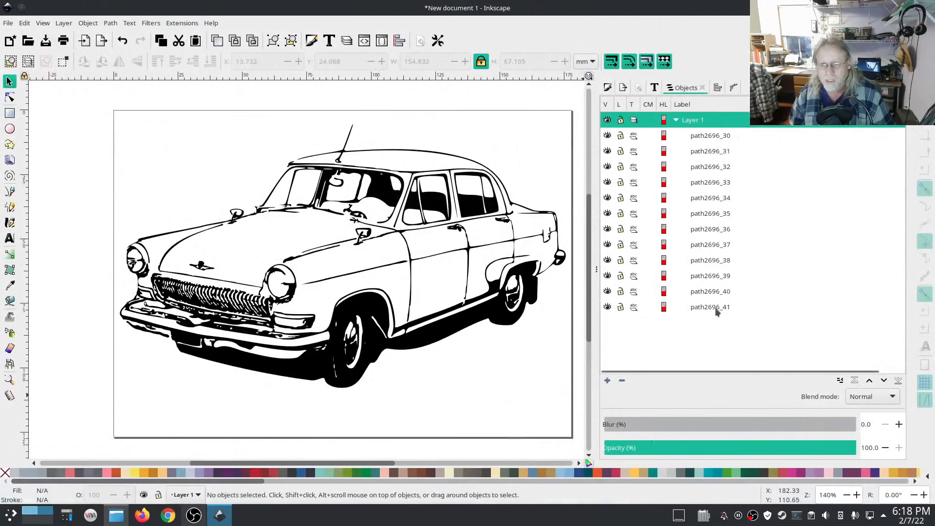
Check path2696_41 with Ink/Stitch's Troubleshoot Objects and dismiss the resulting message.
click(715, 308)
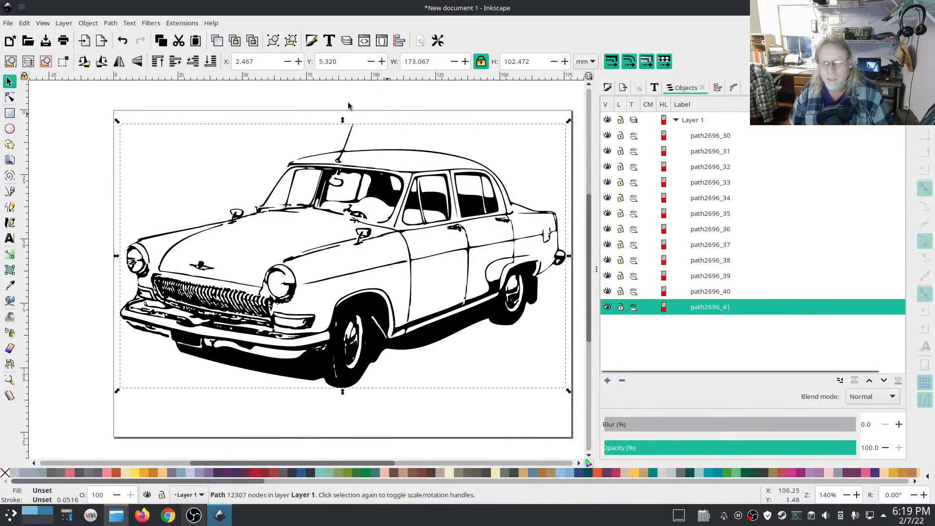
click(189, 23)
mouse_move(292, 159)
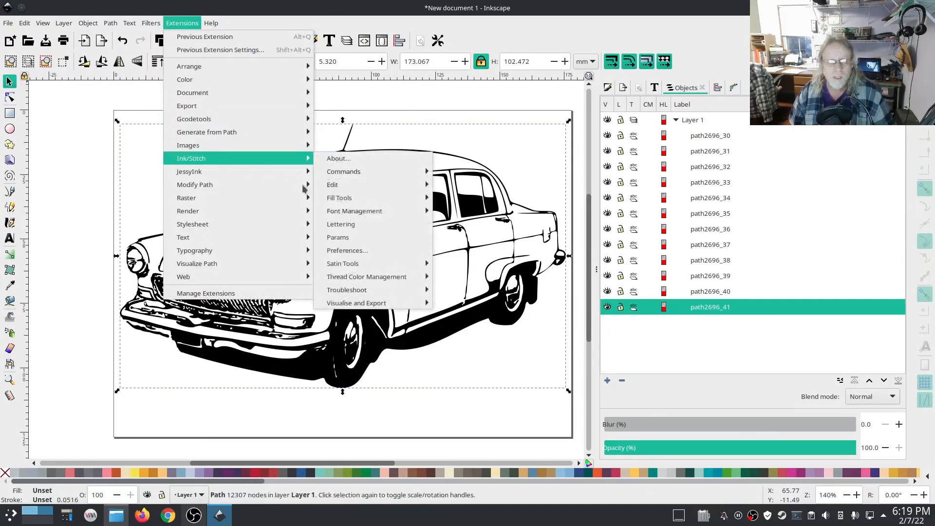
mouse_move(377, 291)
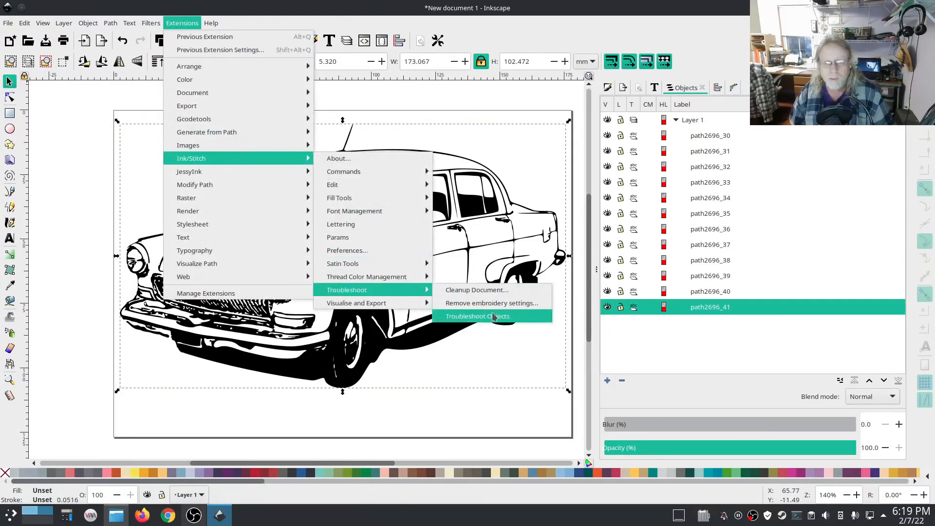
click(493, 317)
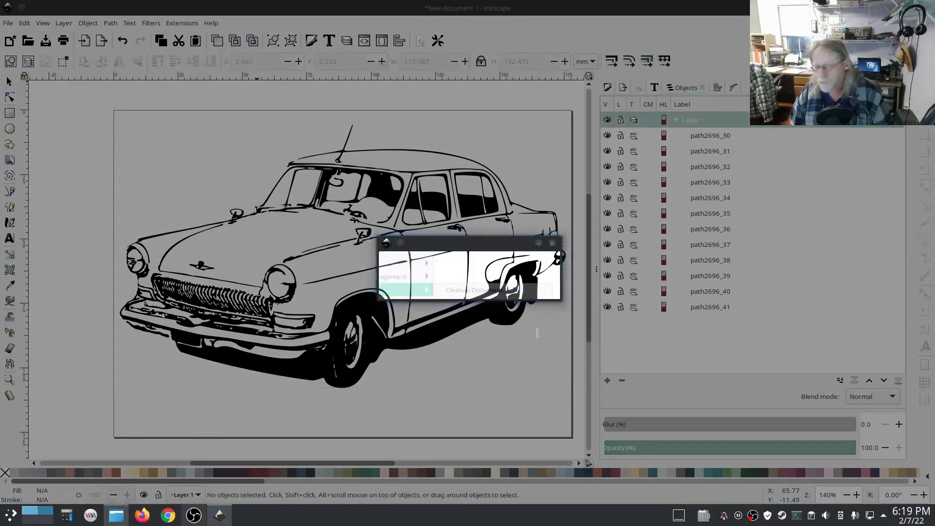
click(487, 409)
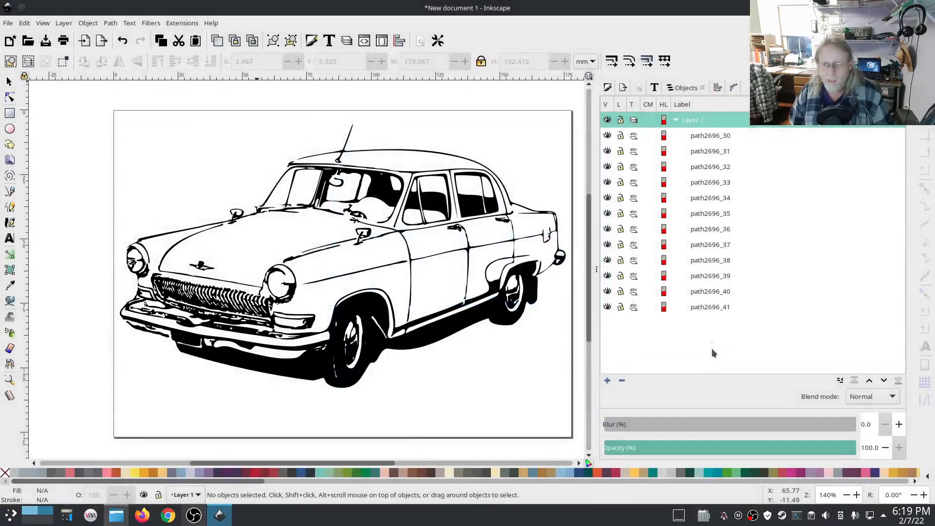
Remove the fill of path2696_41 to see what it draws, and give it a flat black fill.
click(708, 306)
click(607, 88)
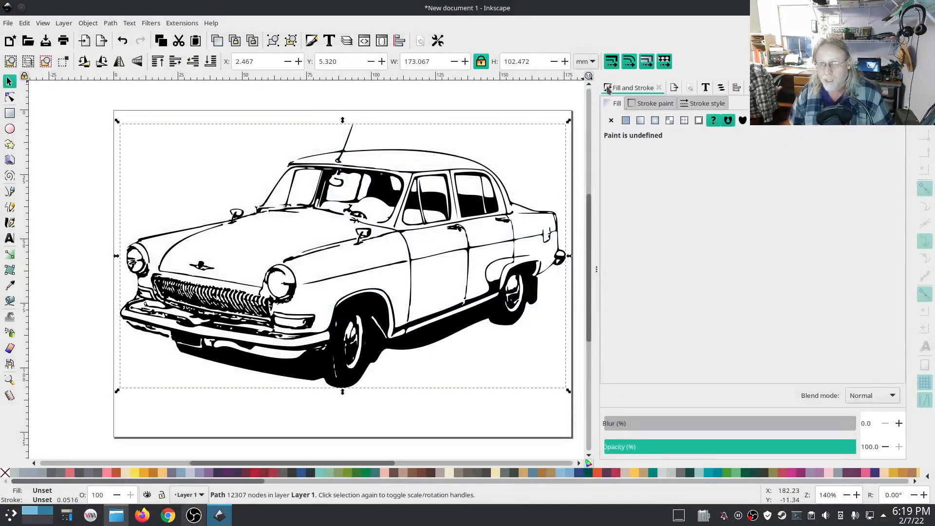
click(611, 122)
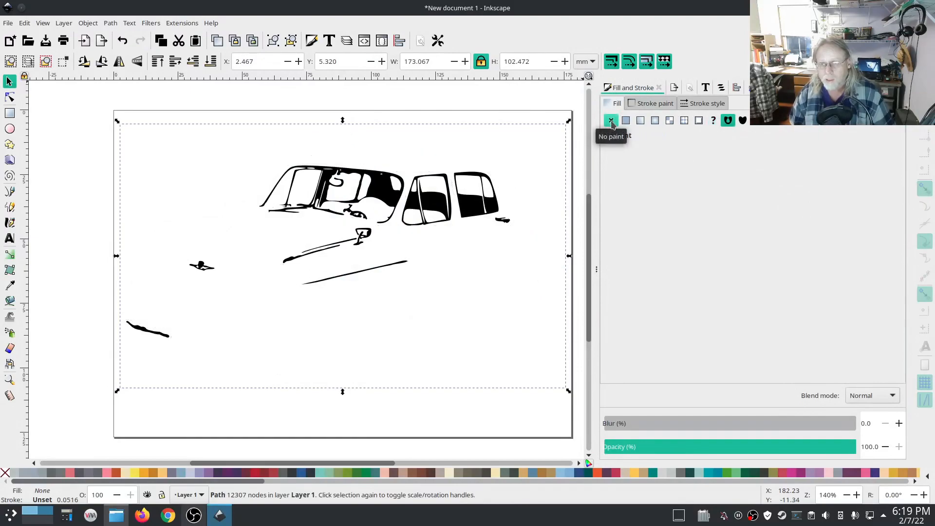
click(626, 122)
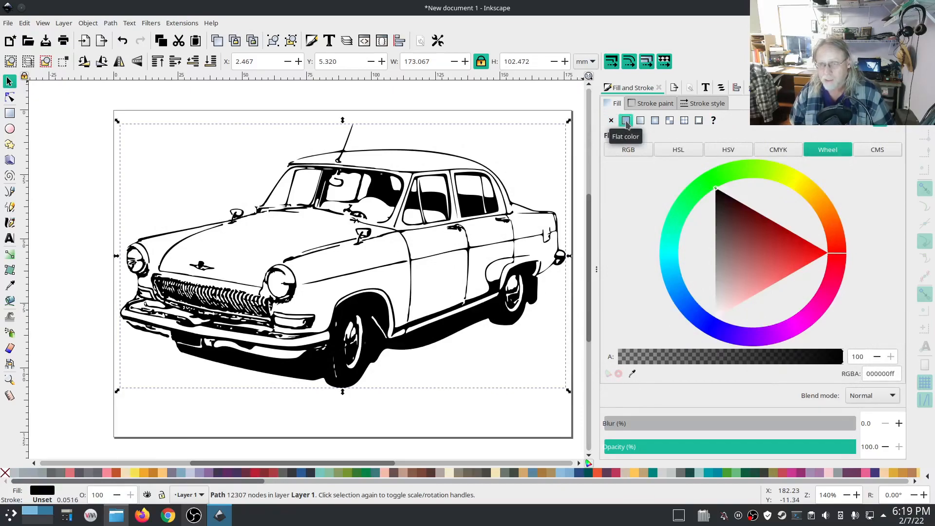
Give path2696_41 a flat black stroke and remove its fill to examine it as an outline.
click(660, 104)
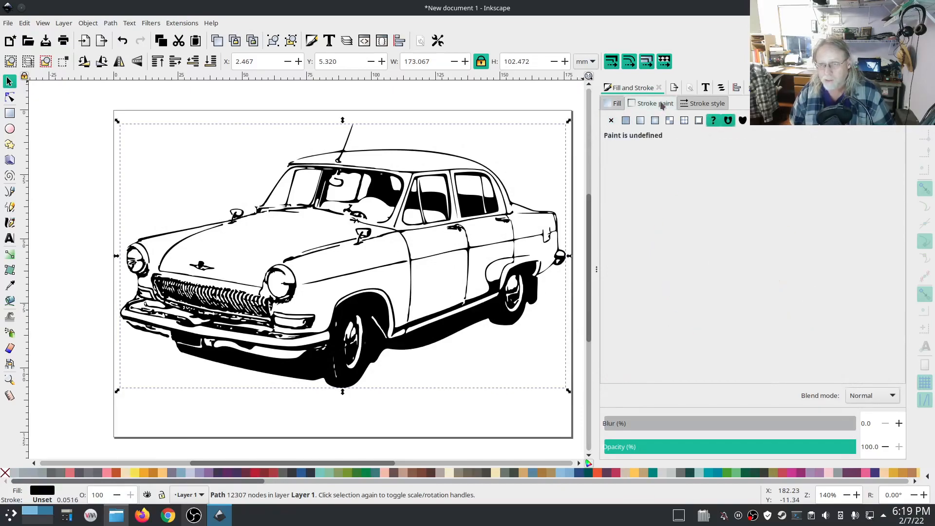
click(627, 120)
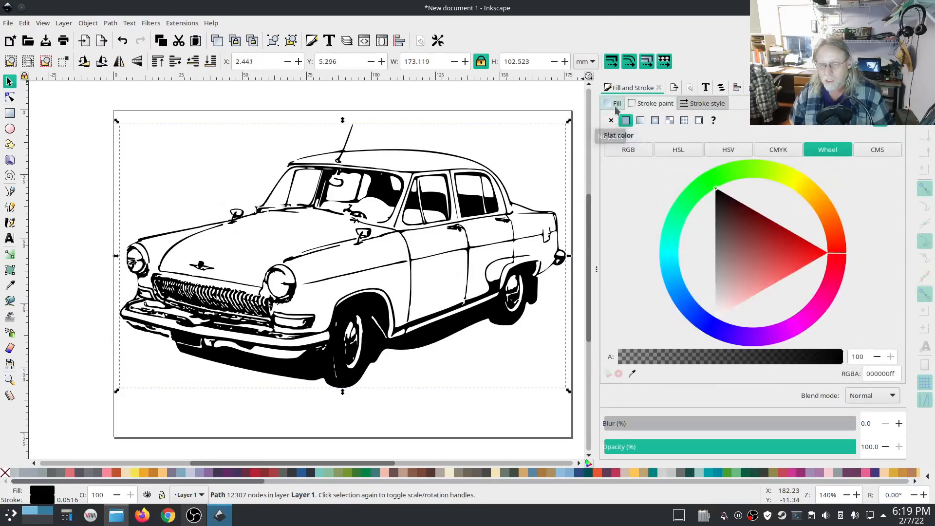
click(611, 121)
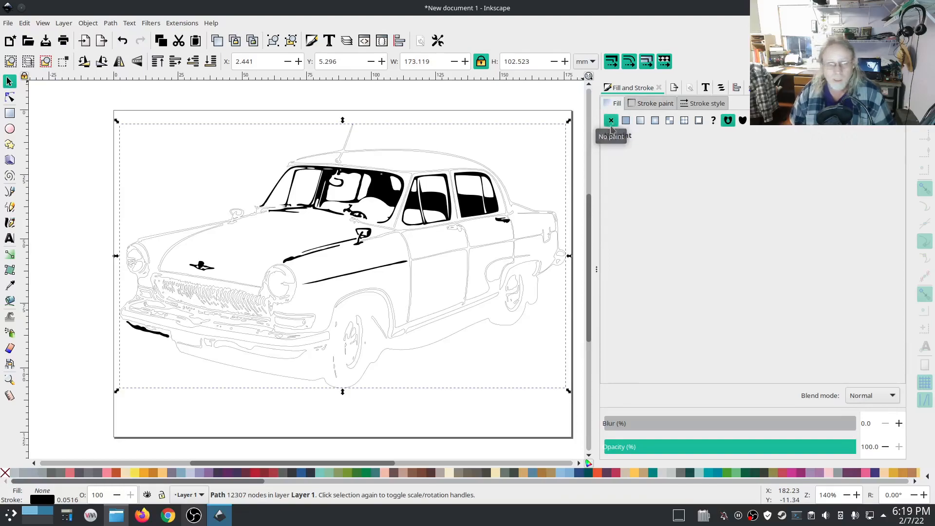
Remove the stroke from path2696_41 and set its fill to flat black.
click(651, 103)
click(612, 121)
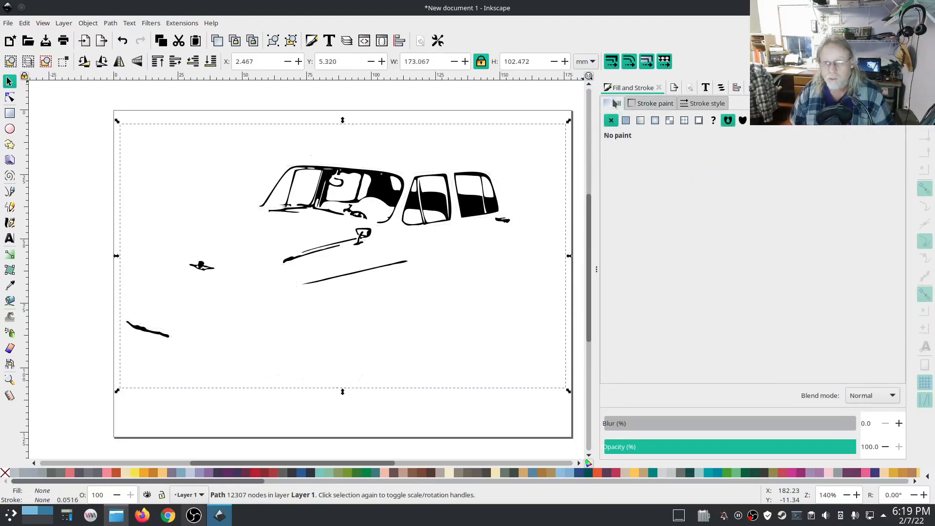
click(627, 119)
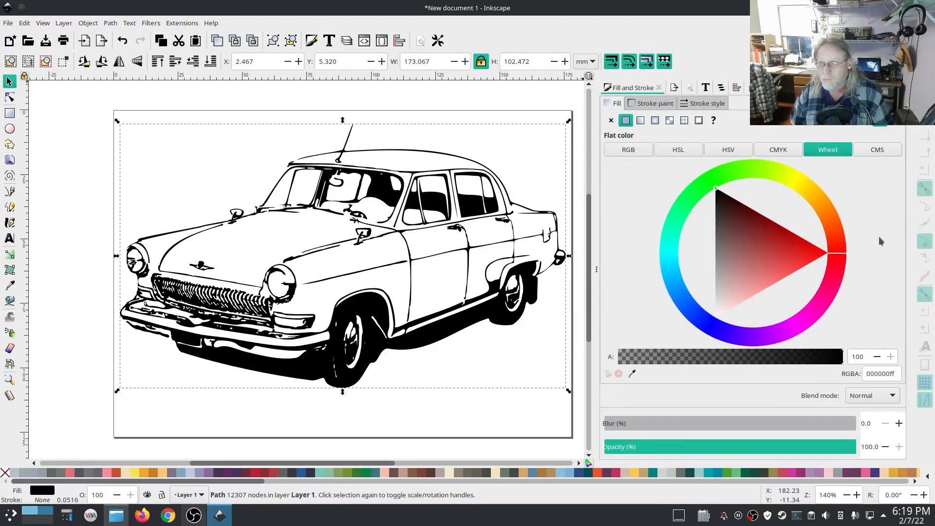
Simulate the stitching of path2696_41 in the Ink/Stitch simulator, speed it up to 4096 stitches/sec, and close the simulator.
click(181, 27)
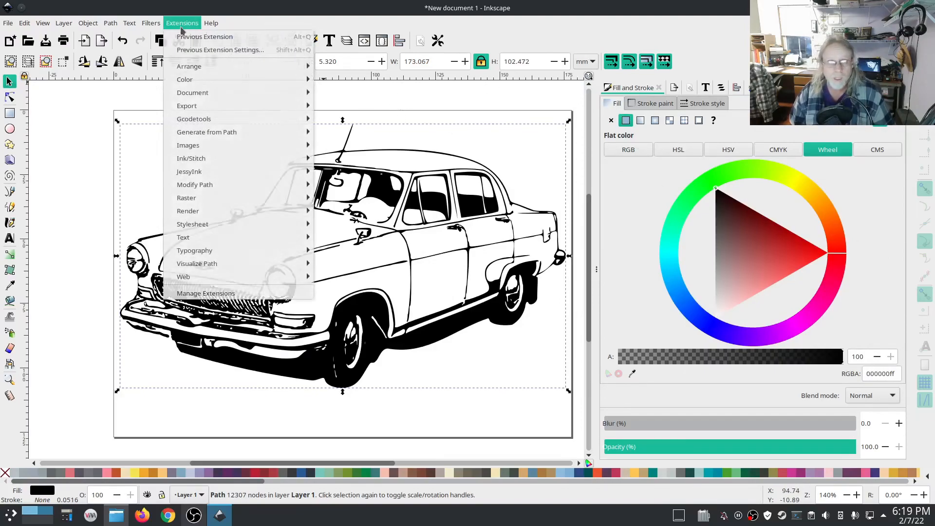
mouse_move(234, 158)
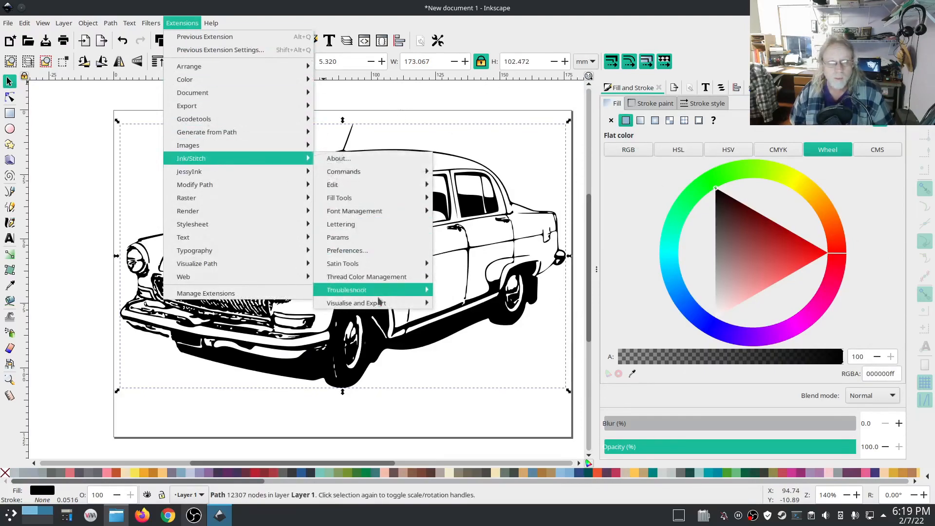
mouse_move(382, 303)
click(510, 329)
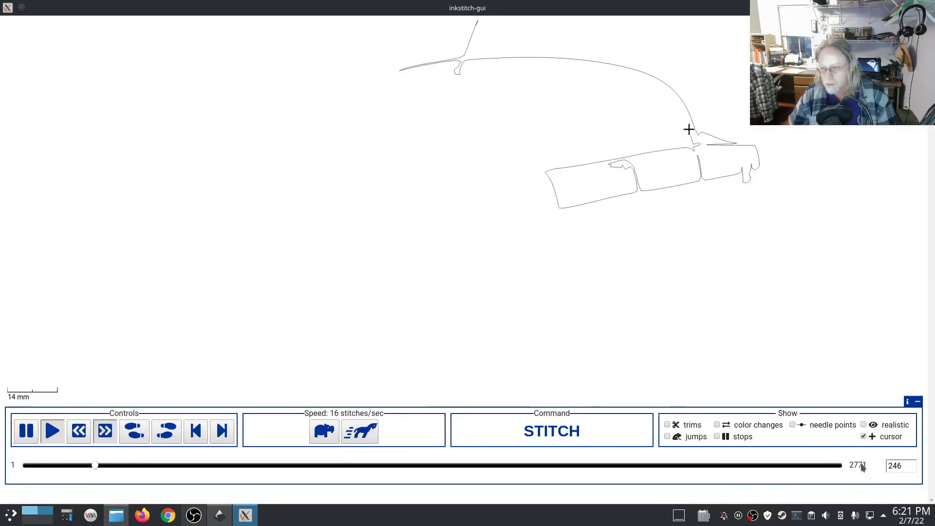
click(354, 438)
click(354, 438)
click(354, 438)
click(354, 438)
click(354, 439)
click(354, 438)
click(354, 438)
click(355, 438)
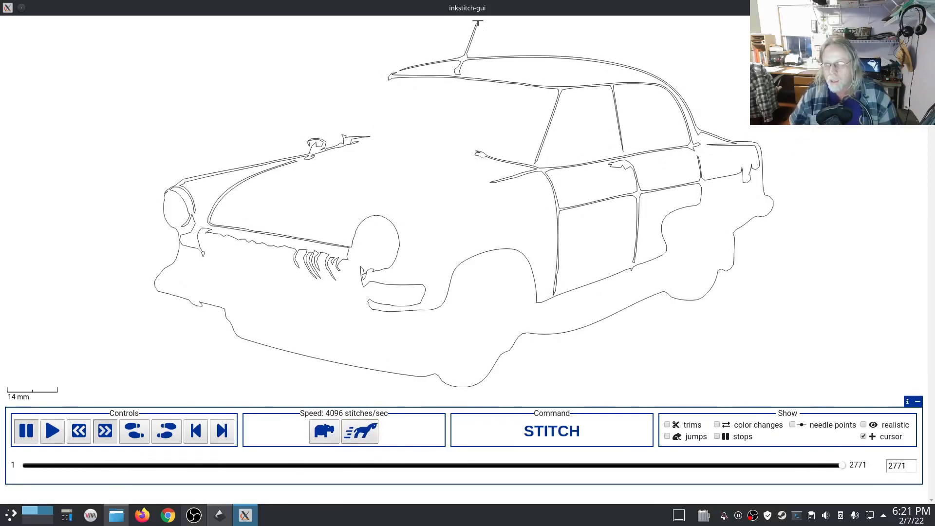
click(927, 8)
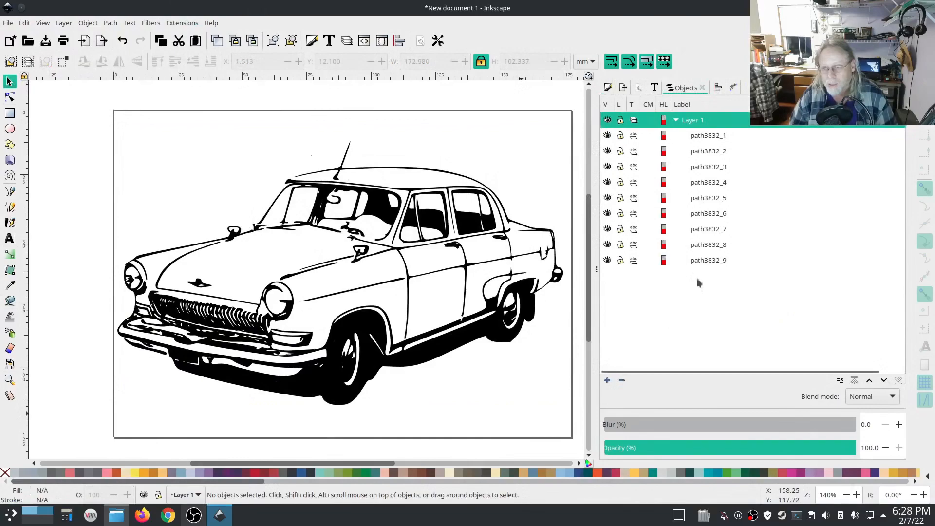
Delete all the car's paths from path3832_1 through path3832_9.
click(707, 138)
shift+click(729, 264)
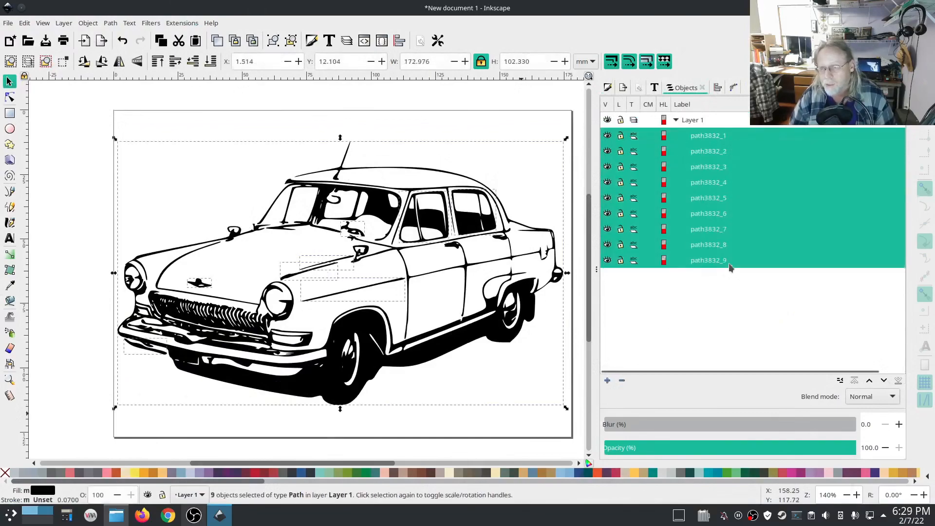
key(Delete)
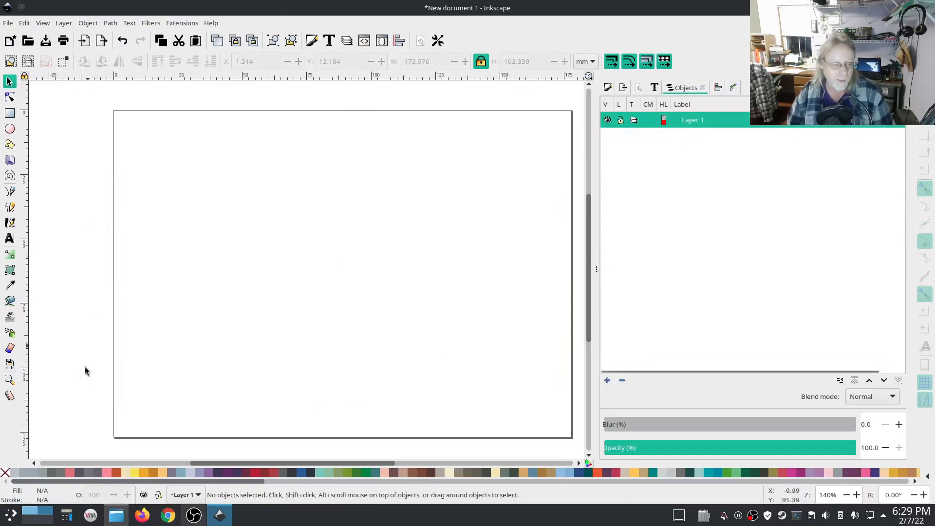
click(116, 516)
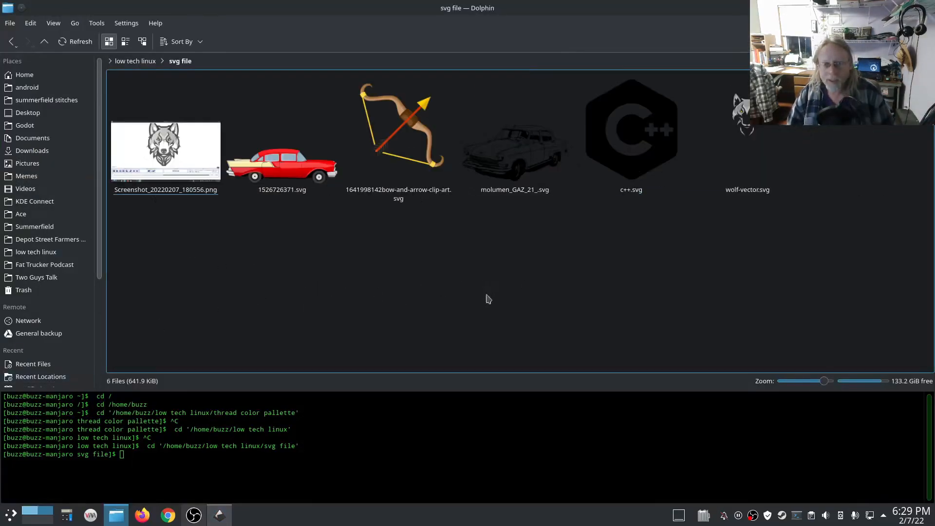
click(219, 515)
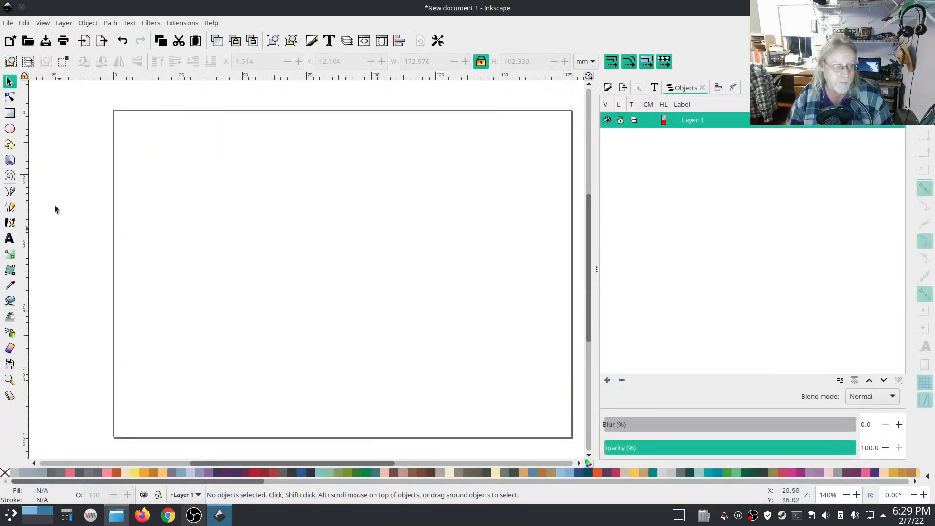
click(6, 24)
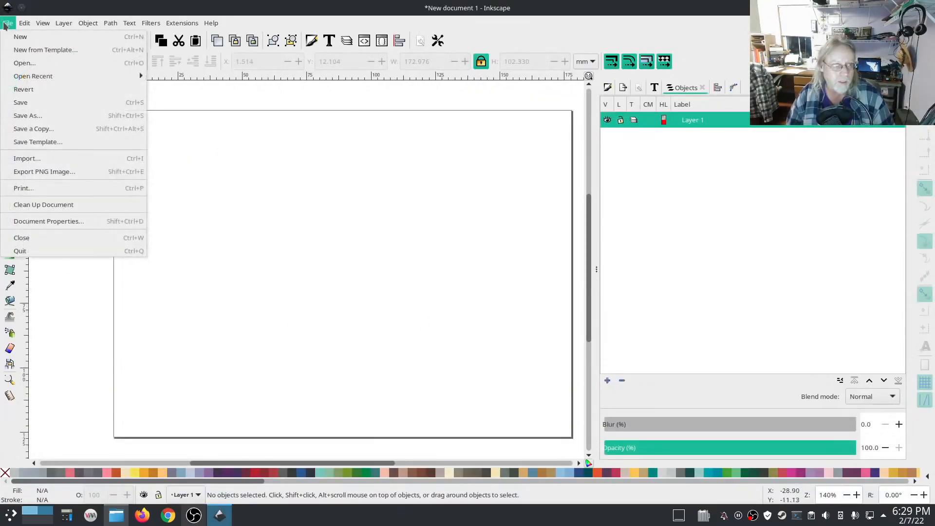
click(26, 159)
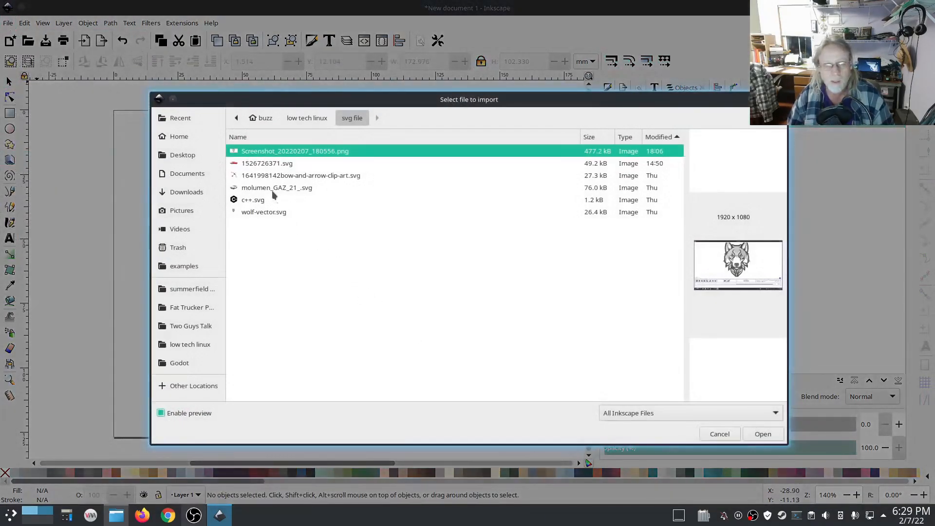
click(265, 178)
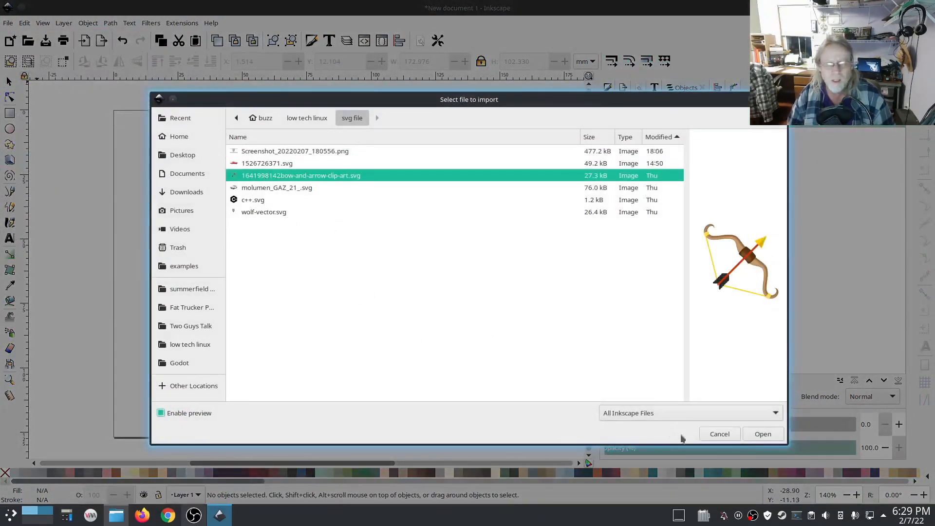
click(763, 435)
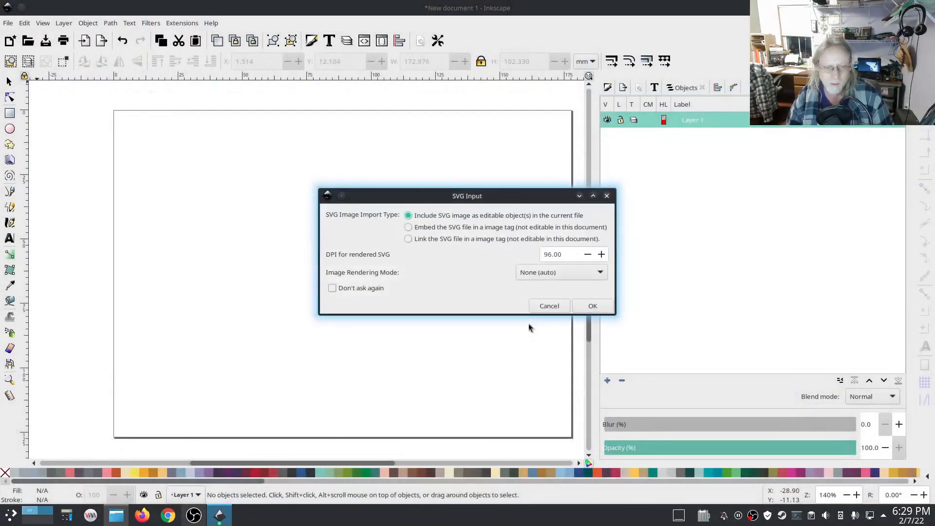
click(593, 306)
click(116, 516)
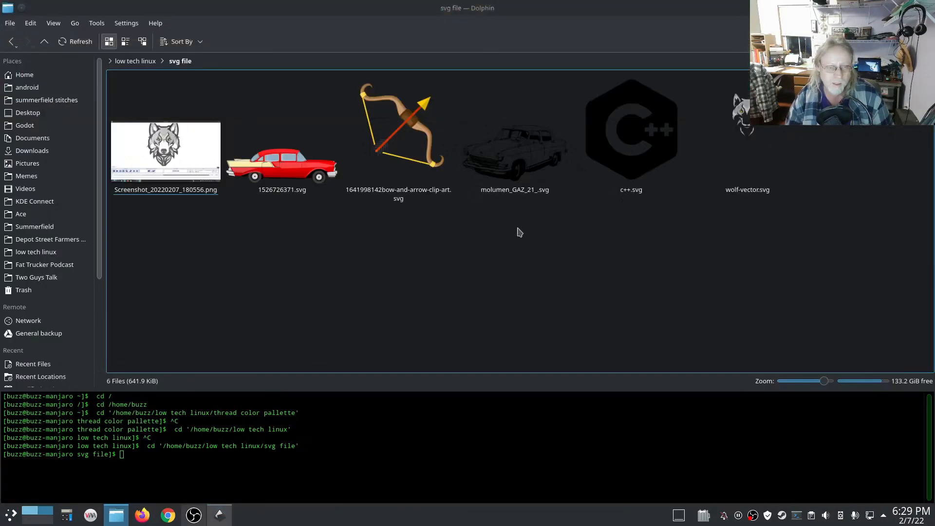
right_click(394, 144)
mouse_move(433, 166)
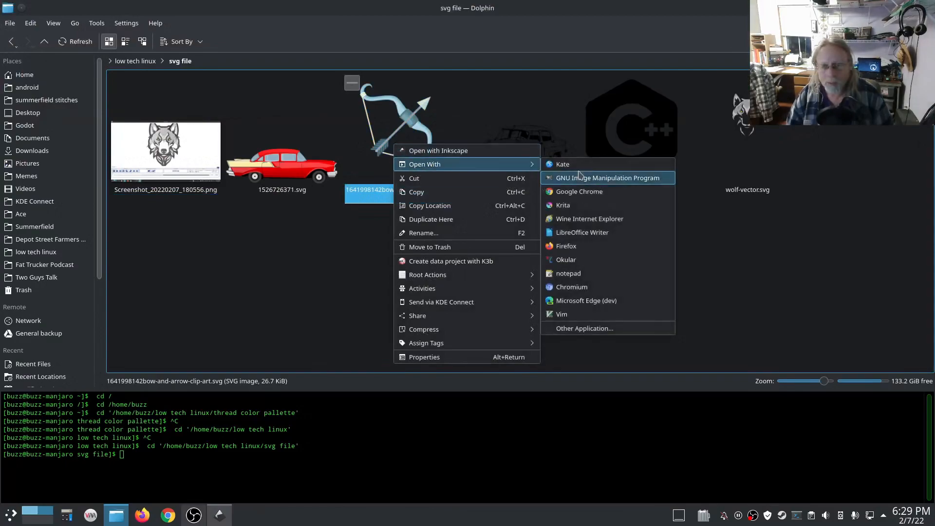
click(577, 165)
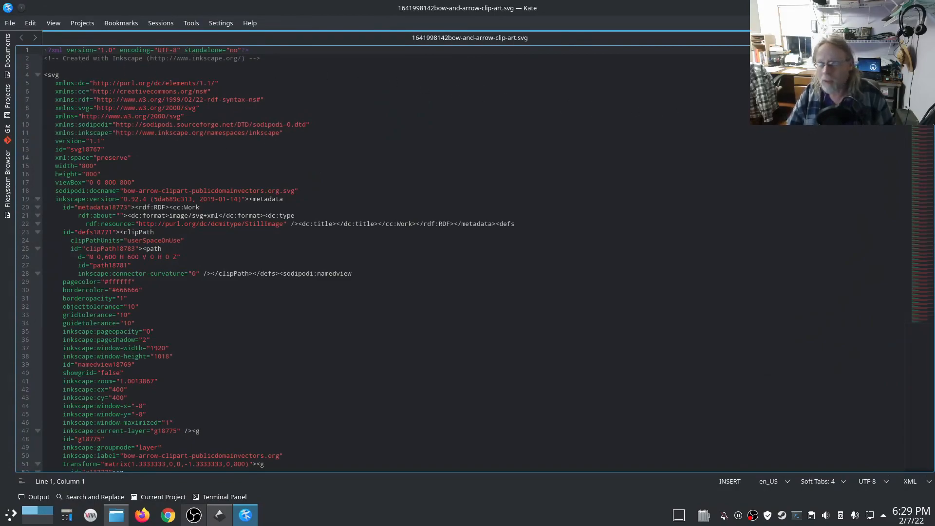
key(ctrl+q)
click(463, 254)
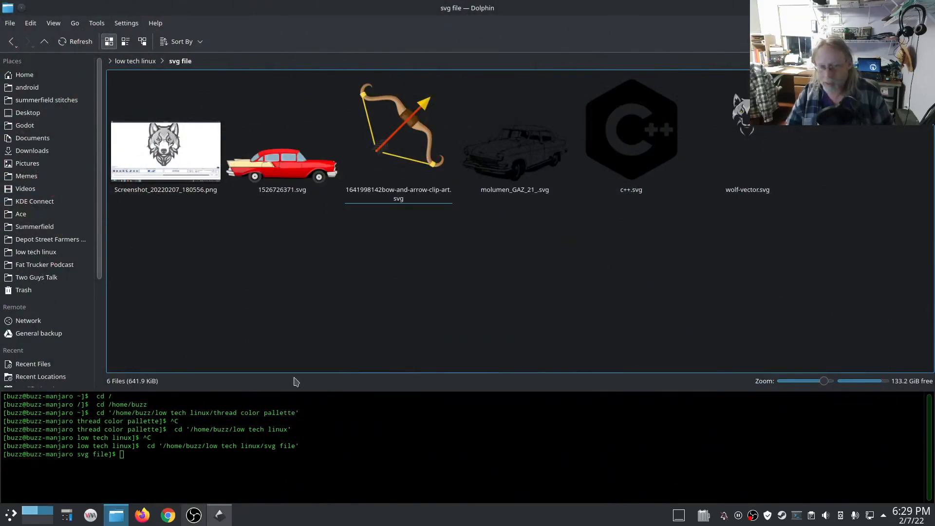
Switch back to Inkscape and set the document's page size to 4 in wide by 4 in high.
click(219, 515)
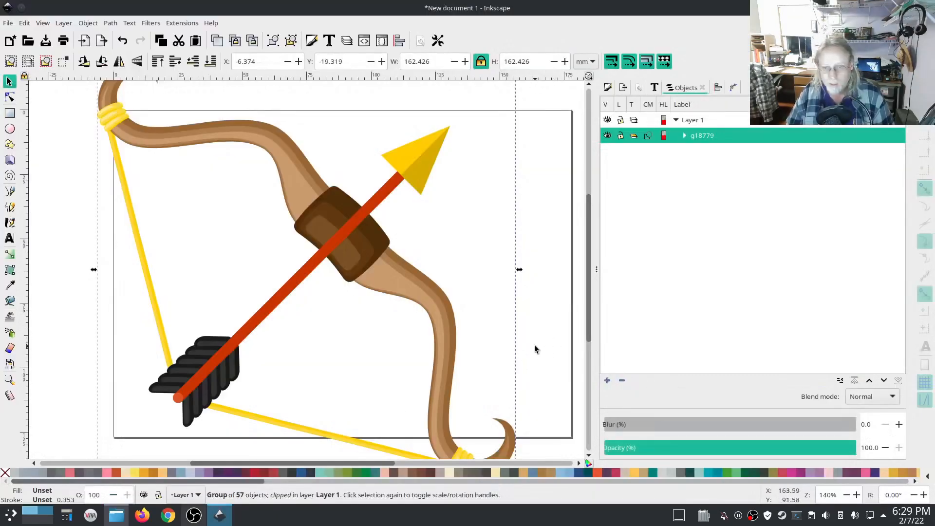
scroll(534, 345, down, 2)
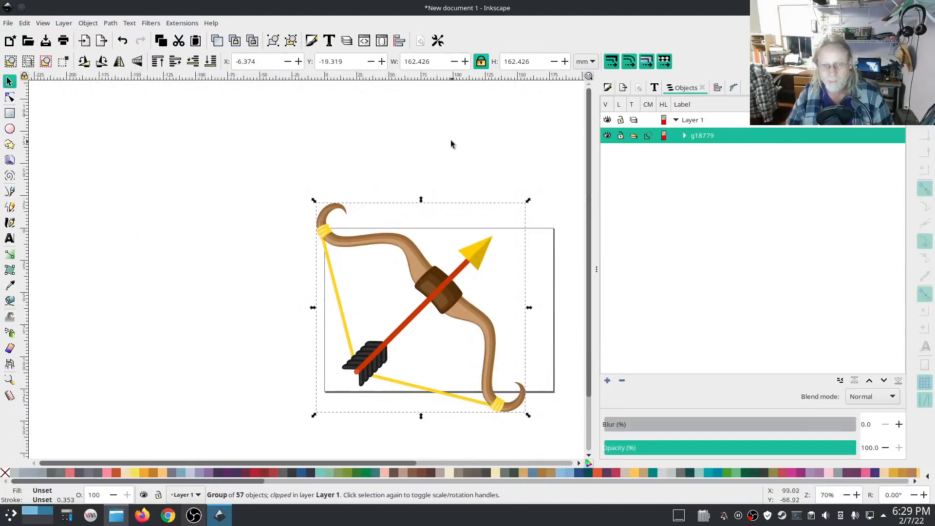
click(638, 88)
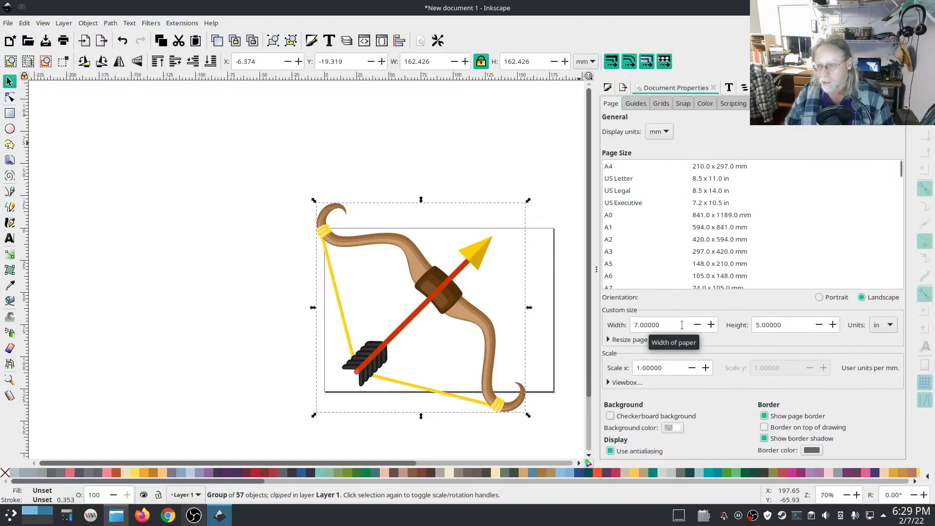
drag(682, 325, 626, 326)
text(4)
key(Tab)
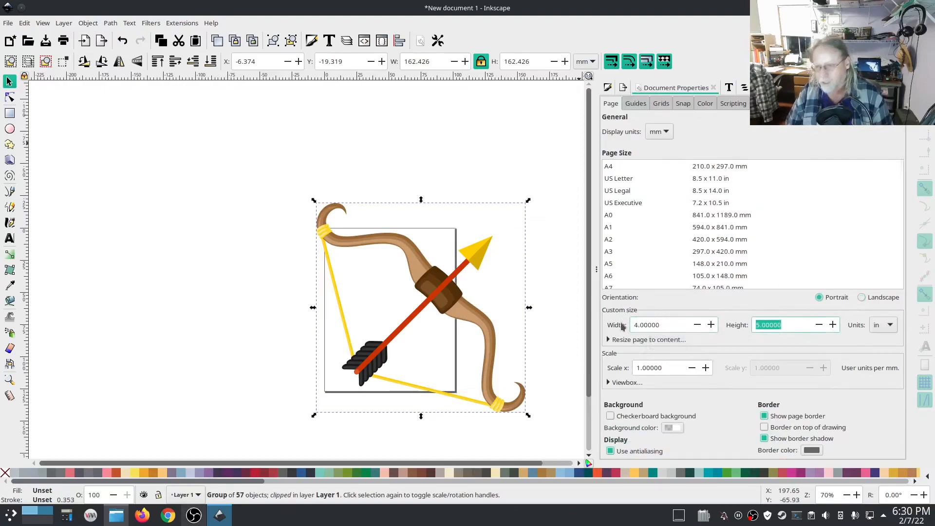
text(4)
key(Tab)
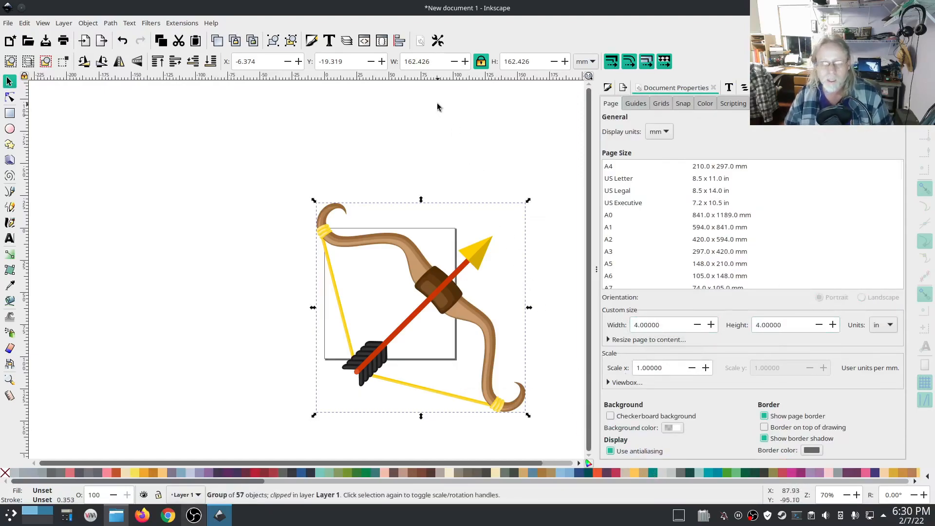
Scale the bow-and-arrow group proportionally to about 88 mm square and place it inside the page outline.
drag(527, 416, 430, 317)
drag(398, 274, 415, 308)
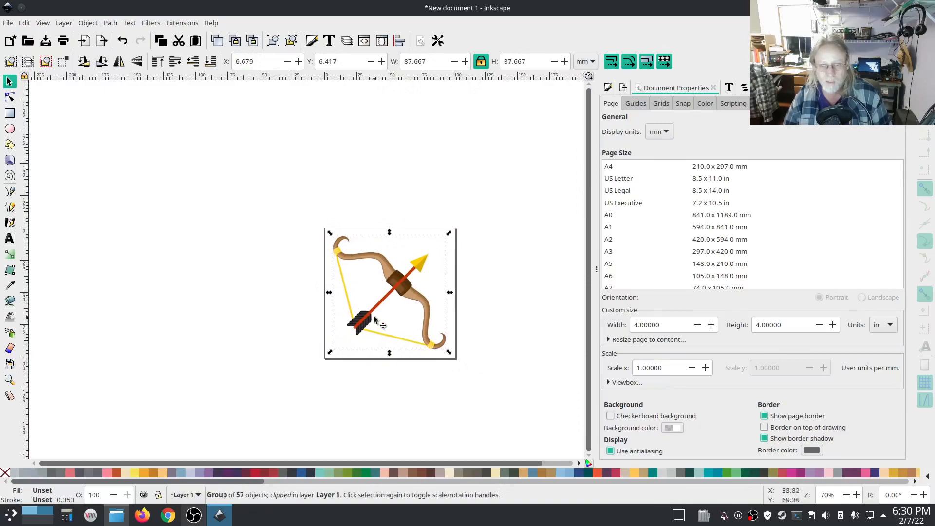
scroll(373, 315, up, 2)
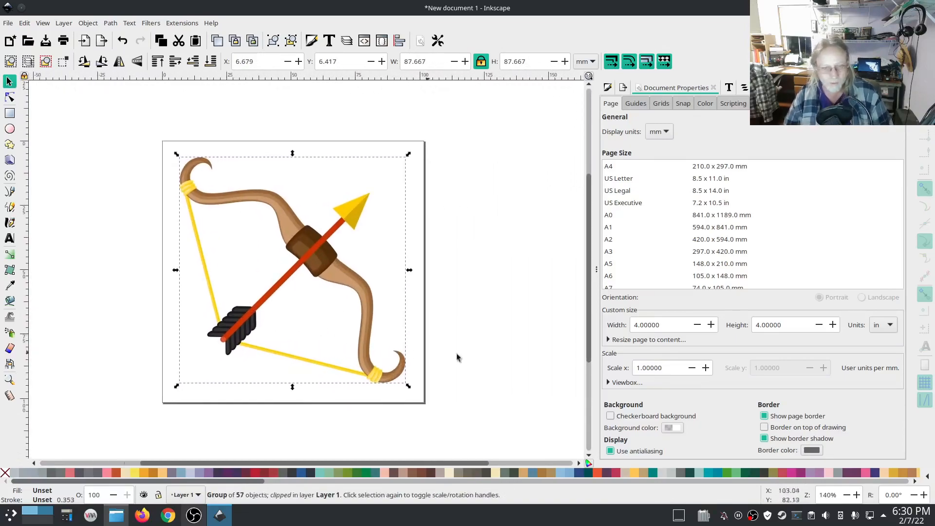
click(506, 347)
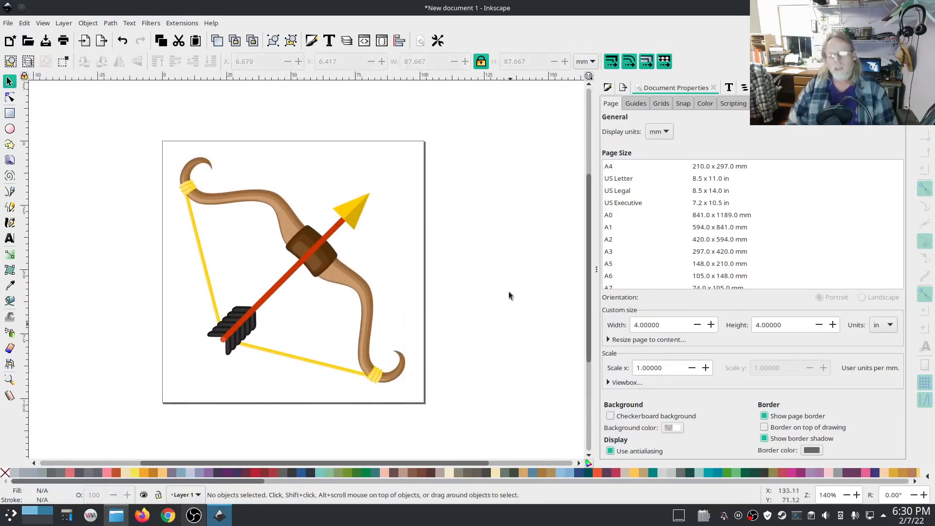
Check the bow-and-arrow group g18779 for problem shapes with Ink/Stitch's object troubleshooting and dismiss the report.
click(745, 88)
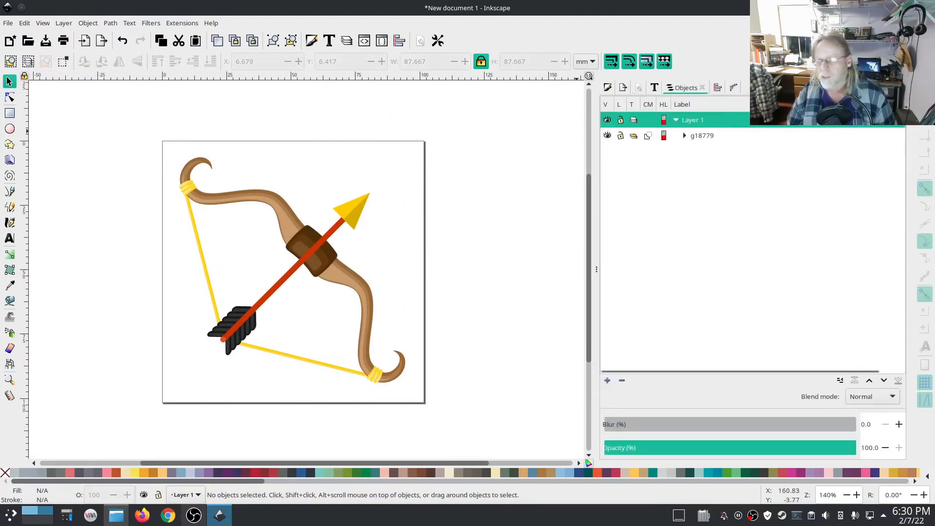
click(691, 135)
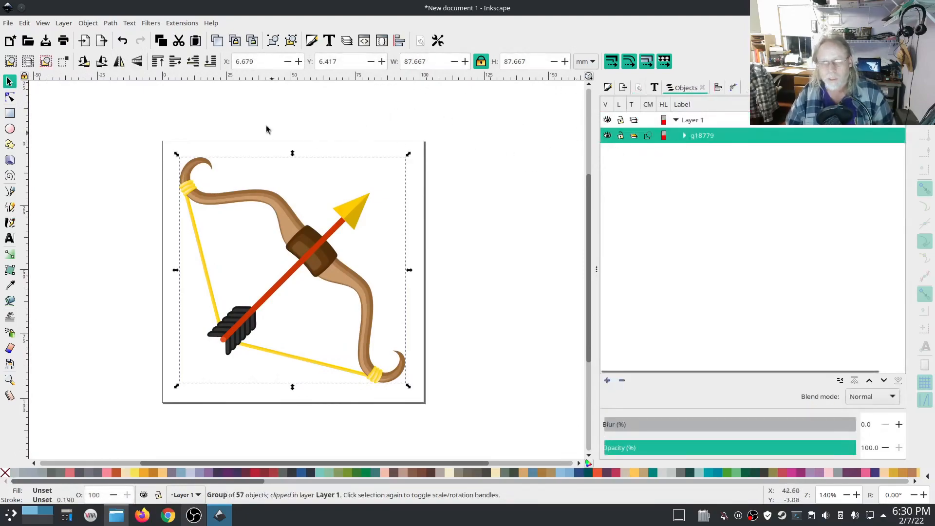
click(178, 23)
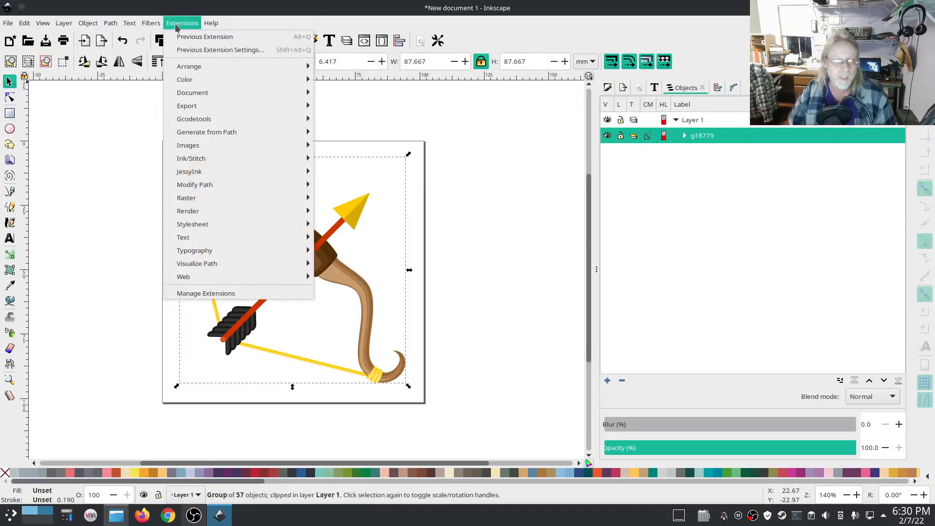
mouse_move(219, 159)
mouse_move(382, 179)
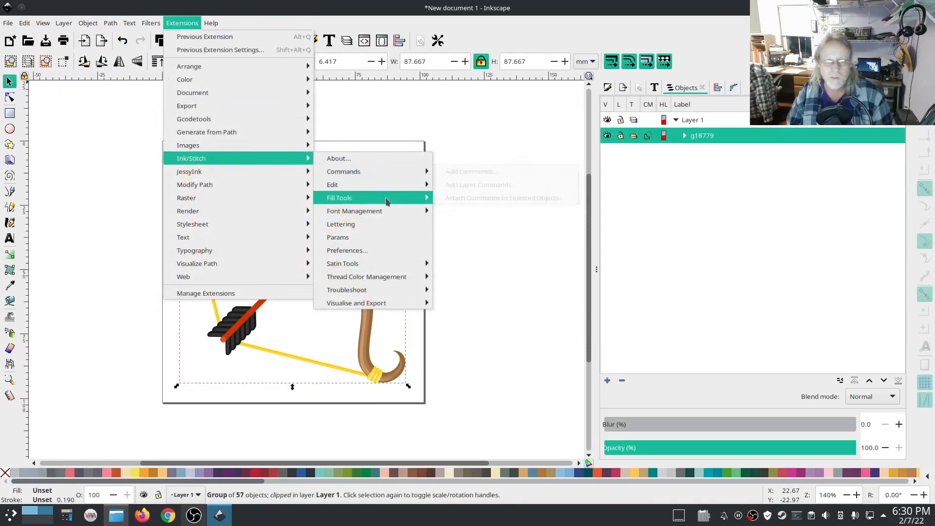
mouse_move(388, 210)
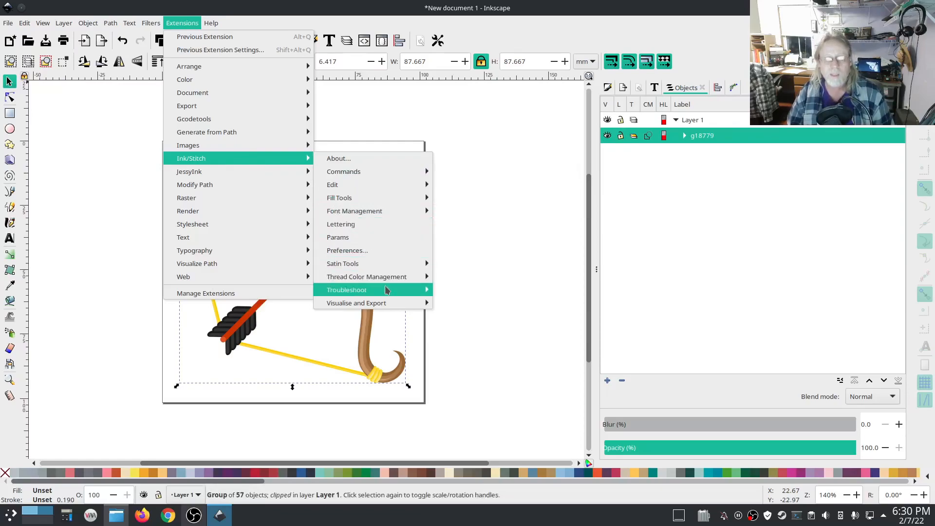
mouse_move(387, 290)
click(480, 318)
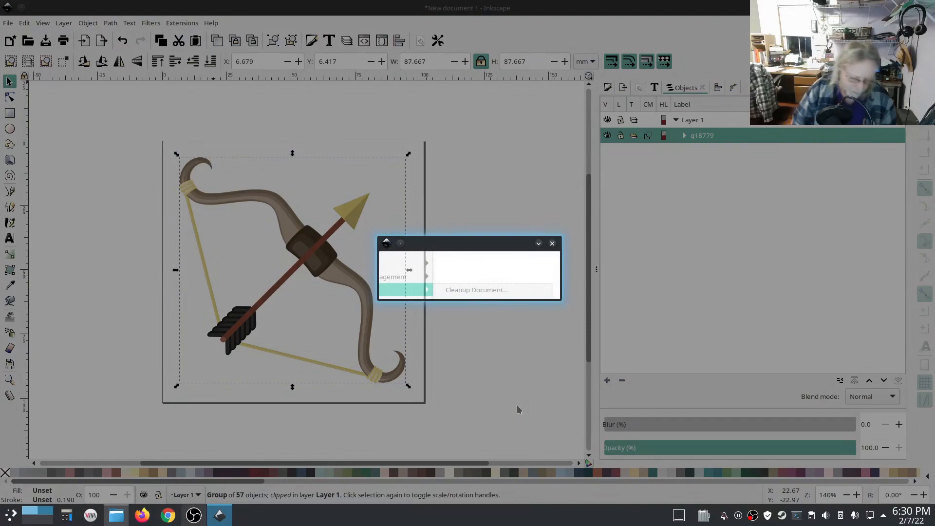
click(517, 404)
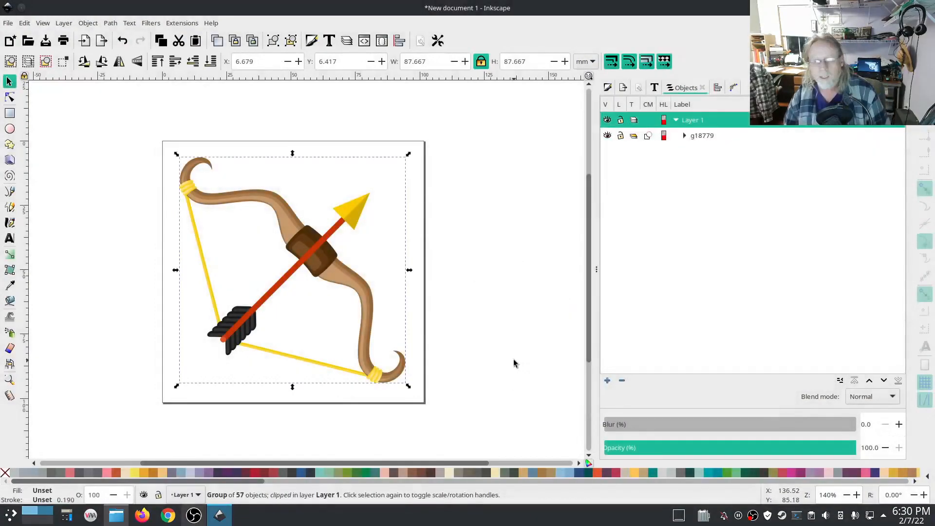
Expand group g18779 in the object list and examine all the paths it contains.
click(684, 136)
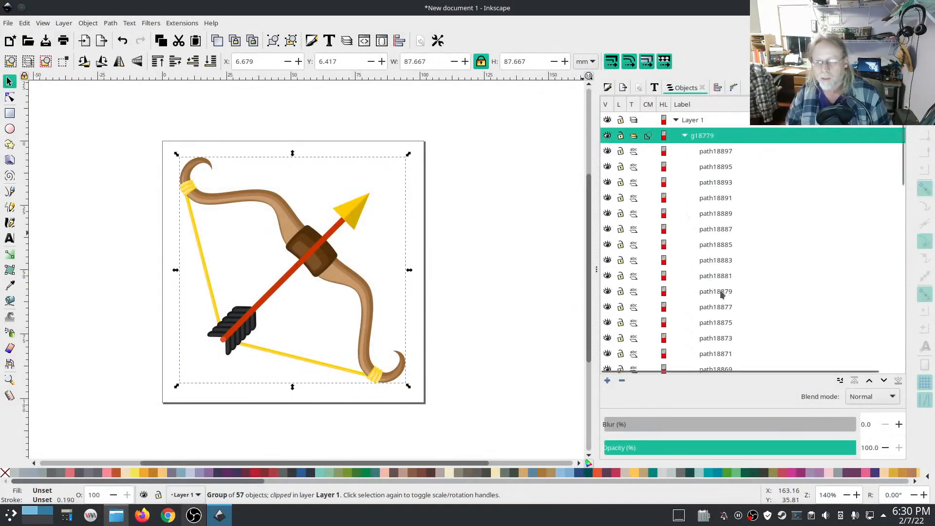
scroll(731, 276, down, 5)
scroll(730, 273, down, 5)
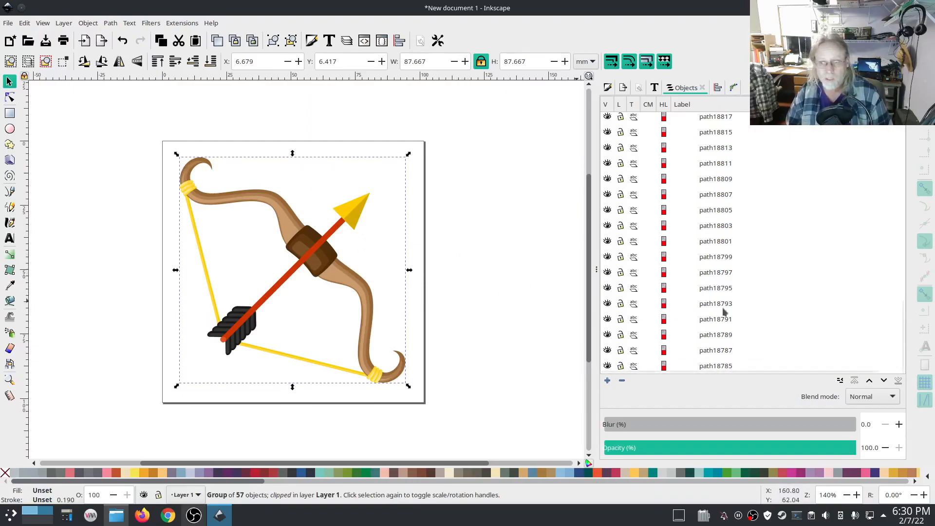
scroll(745, 250, up, 5)
scroll(744, 254, up, 2)
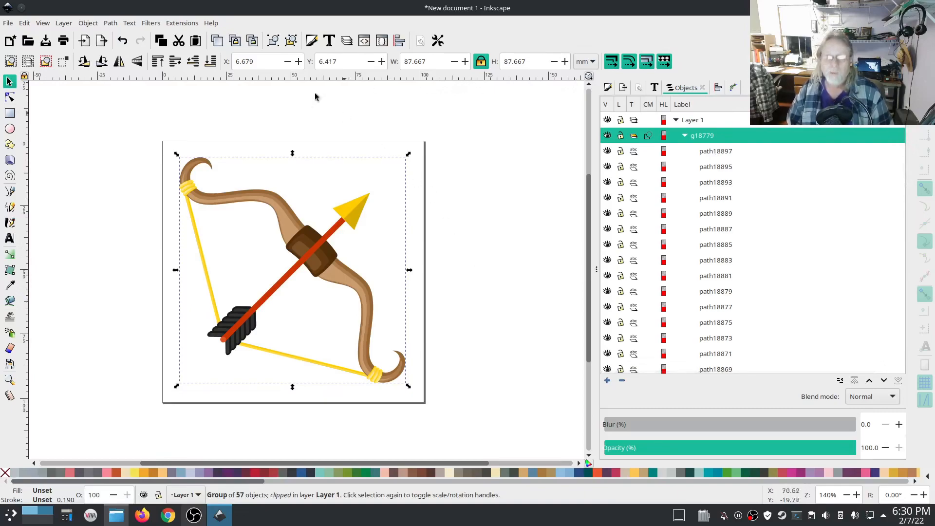
Start the Ink/Stitch simulator for the bow-and-arrow group and play its stitch plan from the beginning.
click(182, 23)
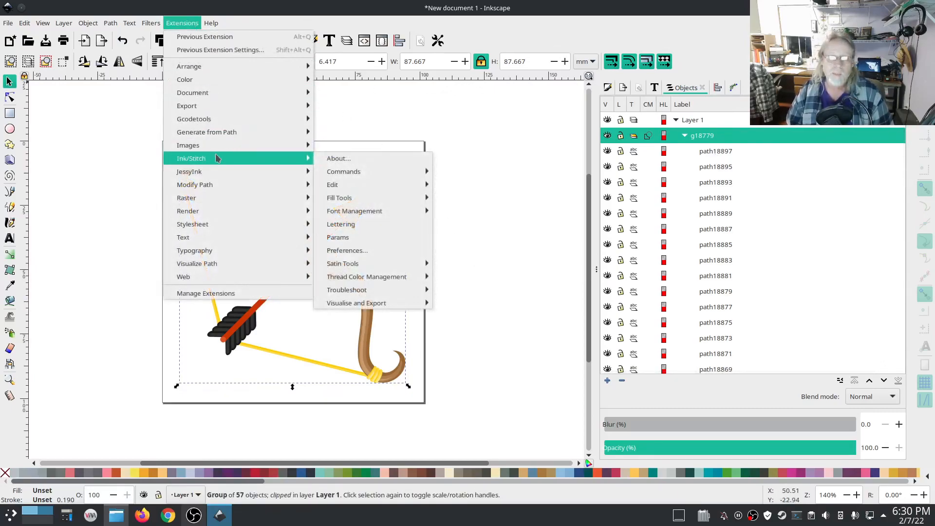
mouse_move(358, 303)
click(487, 327)
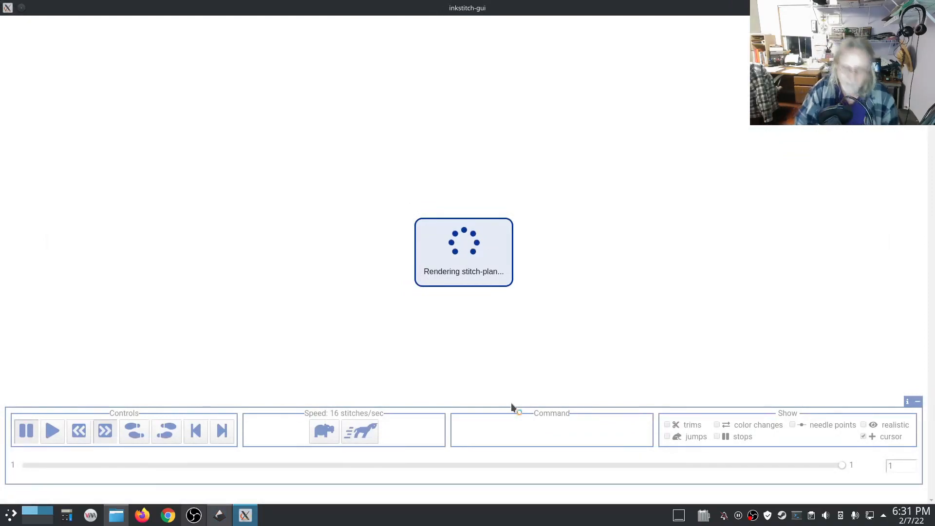
click(44, 428)
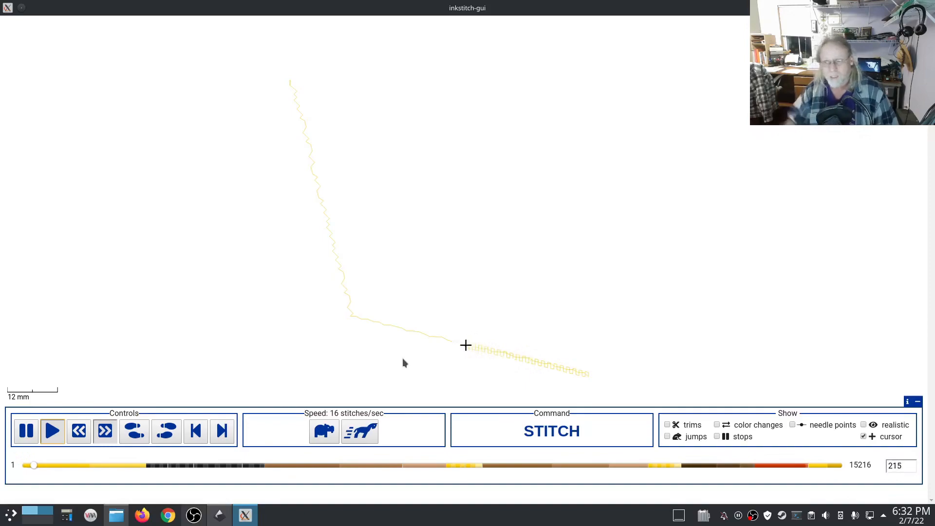
Run the simulation to its end at 8192 stitches/sec and examine the stitching in realistic view before closing the simulator.
click(366, 430)
click(366, 431)
click(366, 431)
click(366, 431)
click(366, 431)
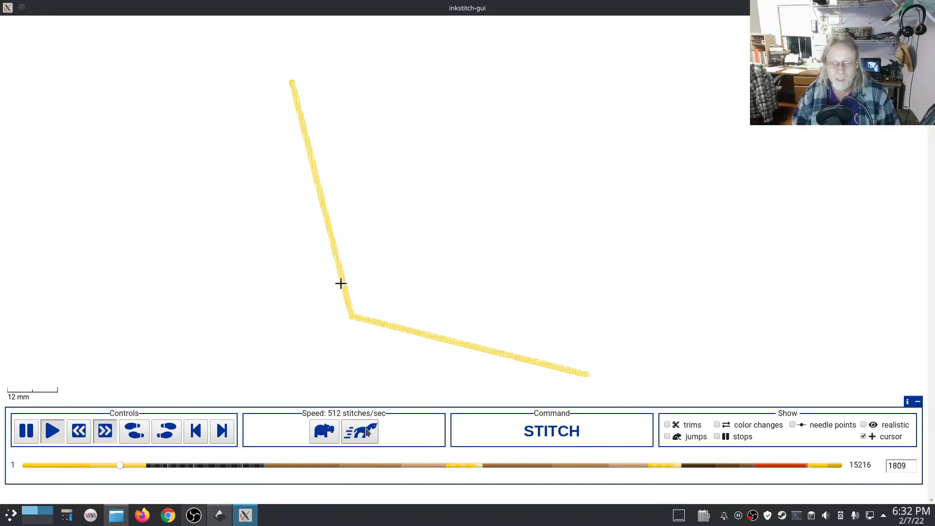
click(366, 431)
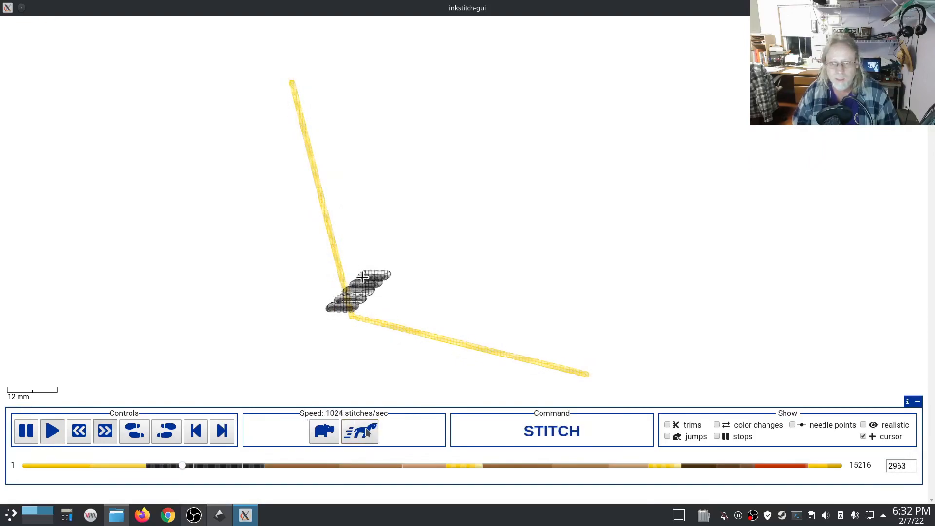
click(367, 431)
click(366, 431)
click(366, 431)
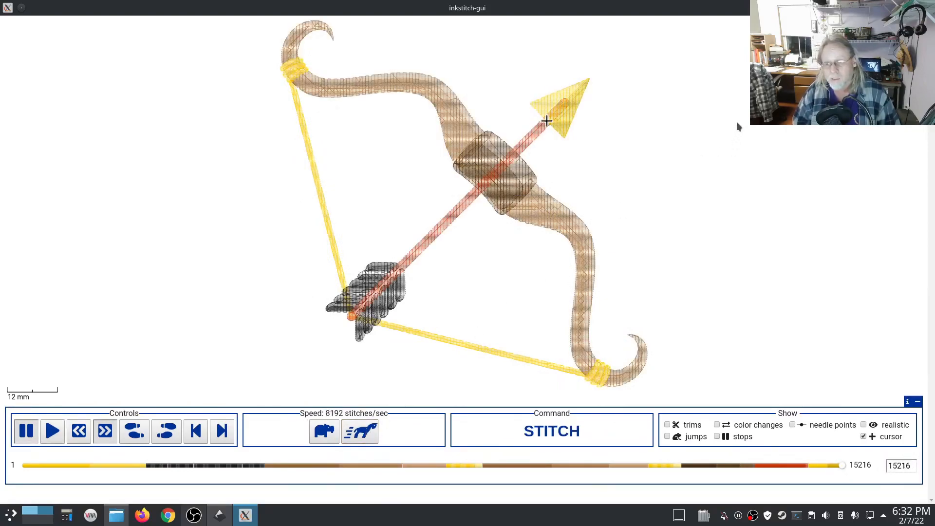
click(864, 425)
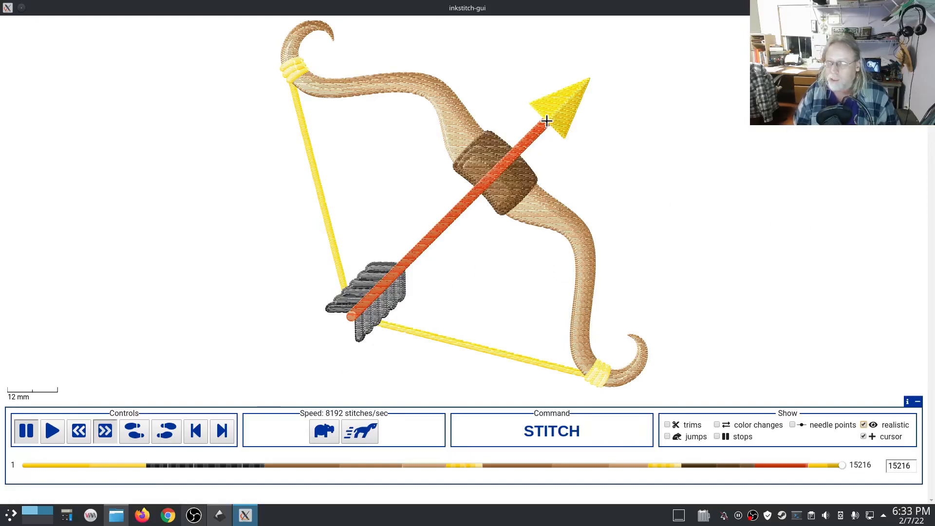
click(928, 8)
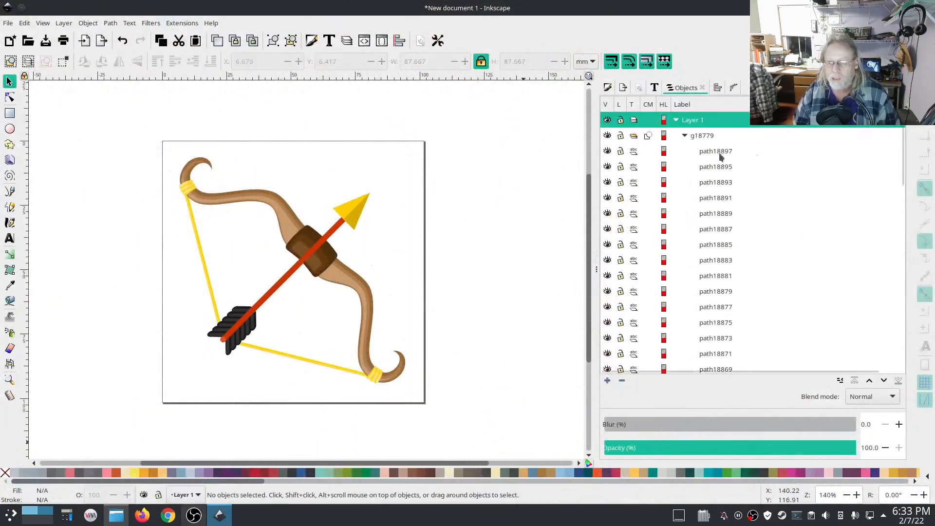
Select all the paths inside group g18779 and hide them together.
click(709, 151)
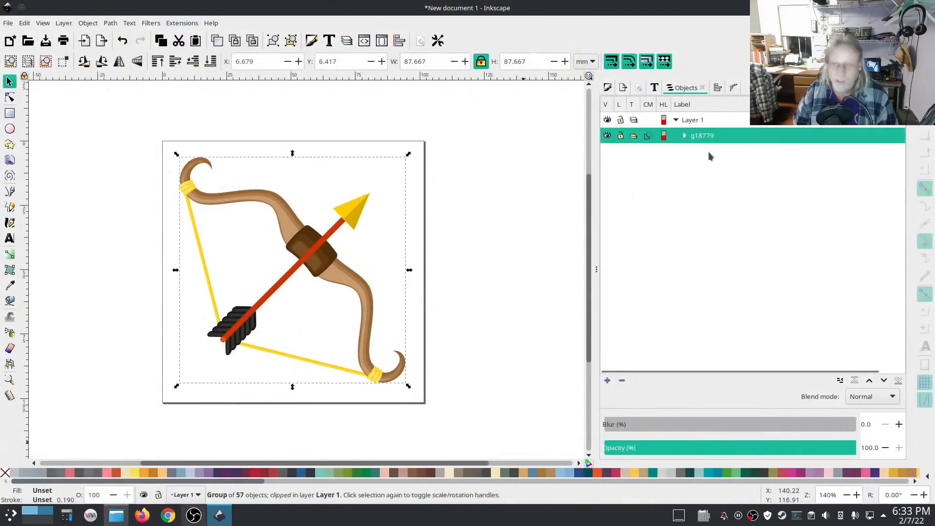
click(684, 136)
click(706, 151)
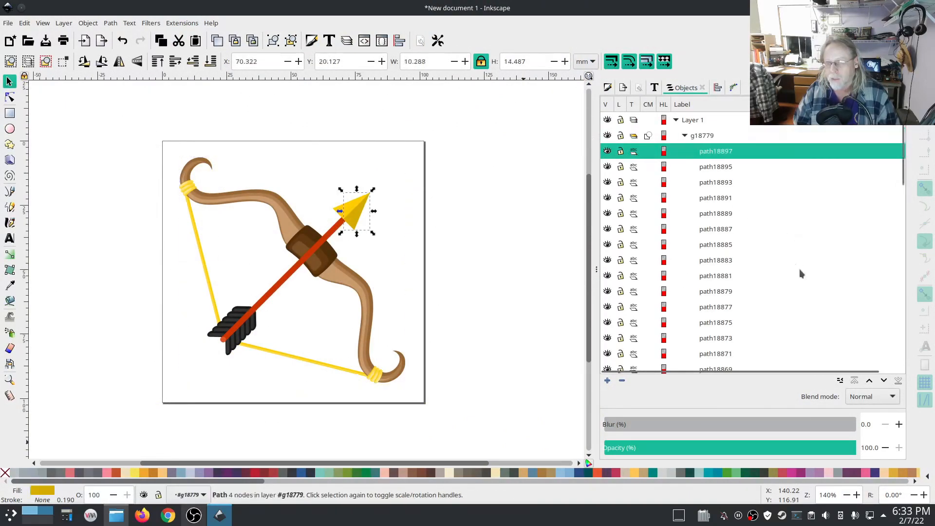
key(ctrl+a)
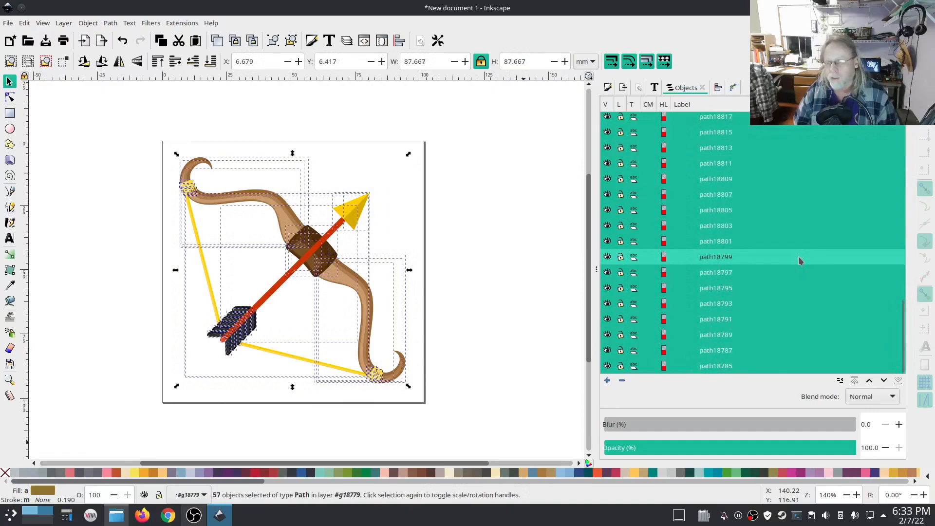
click(607, 272)
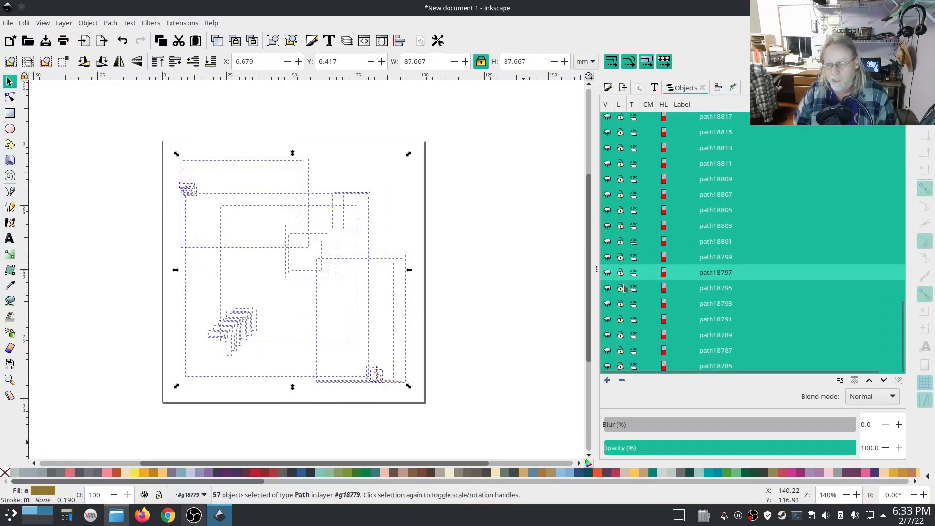
Make only the bowstring path18785 visible and examine its shape up close.
click(720, 366)
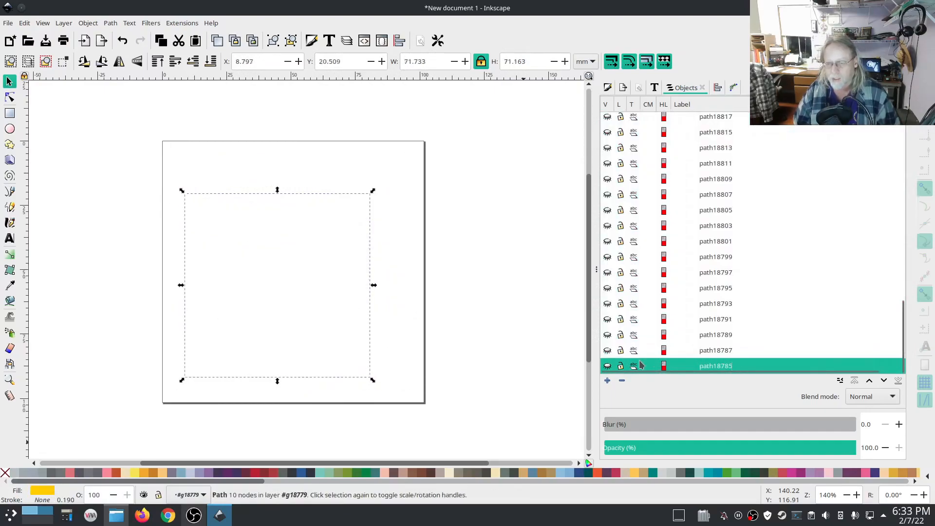
click(607, 366)
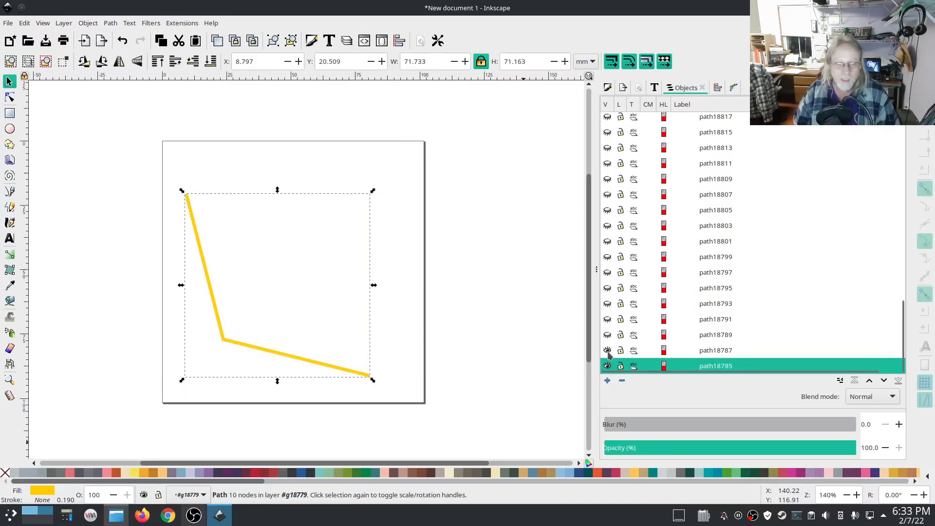
scroll(305, 370, up, 6)
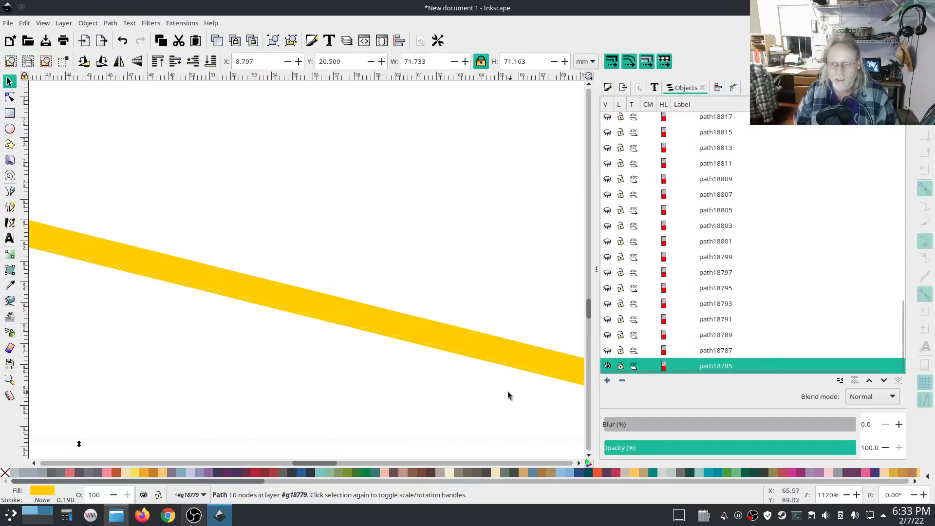
scroll(506, 395, down, 4)
scroll(503, 399, down, 2)
drag(549, 376, 485, 348)
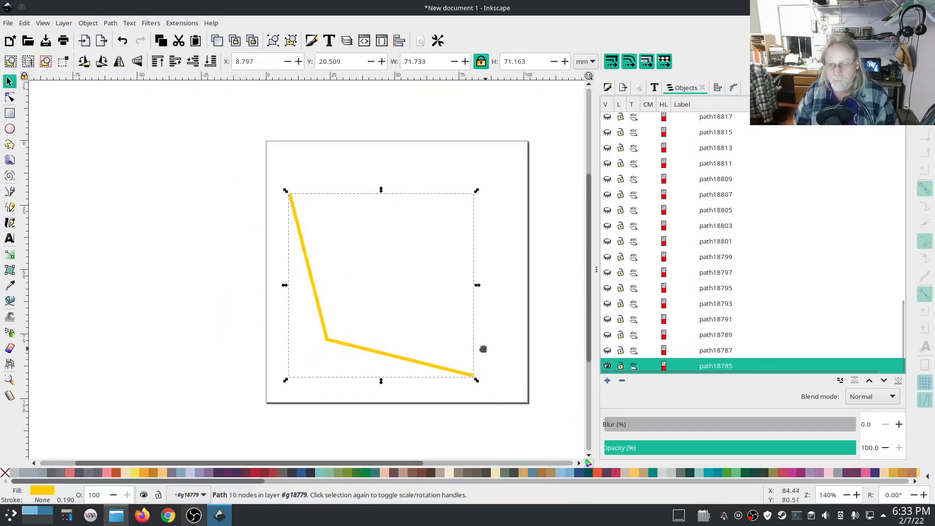
Show the black feather path18789 along with the detail path18791 lying on top of it.
click(607, 335)
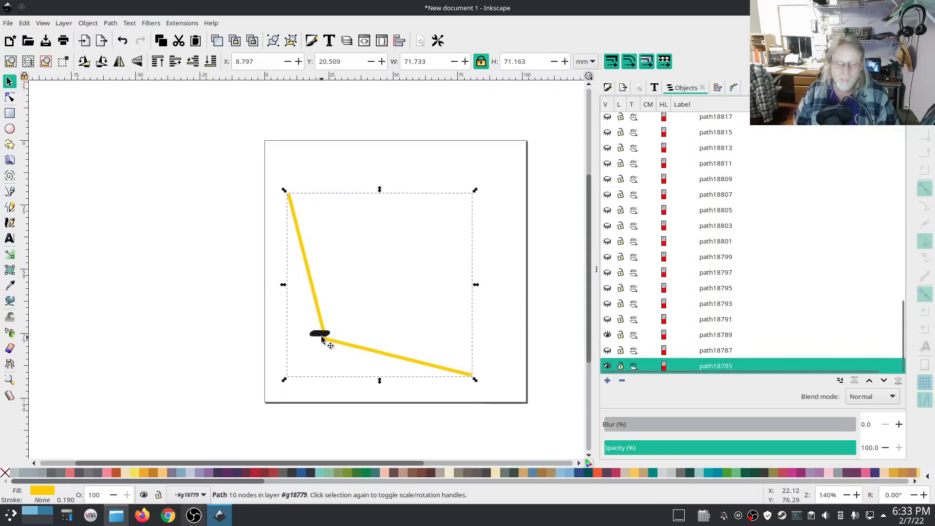
scroll(322, 338, up, 1)
scroll(322, 338, up, 1)
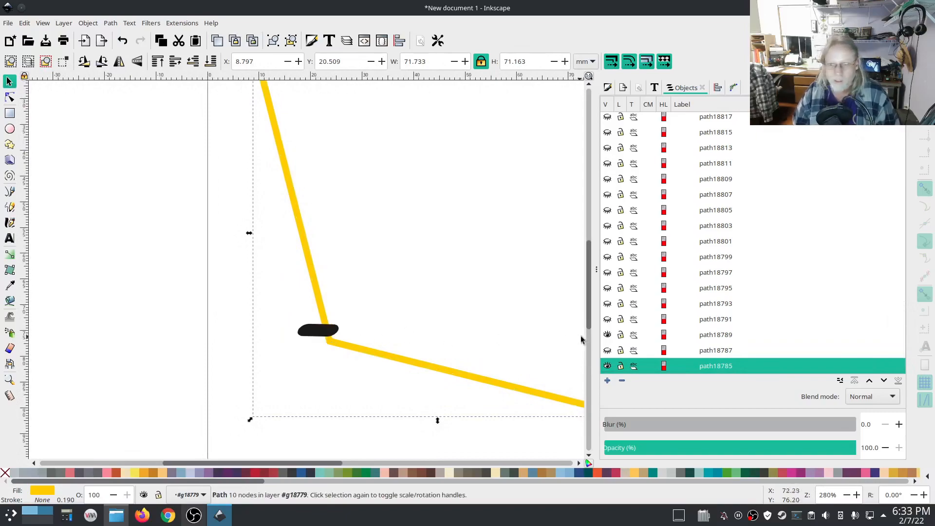
click(609, 319)
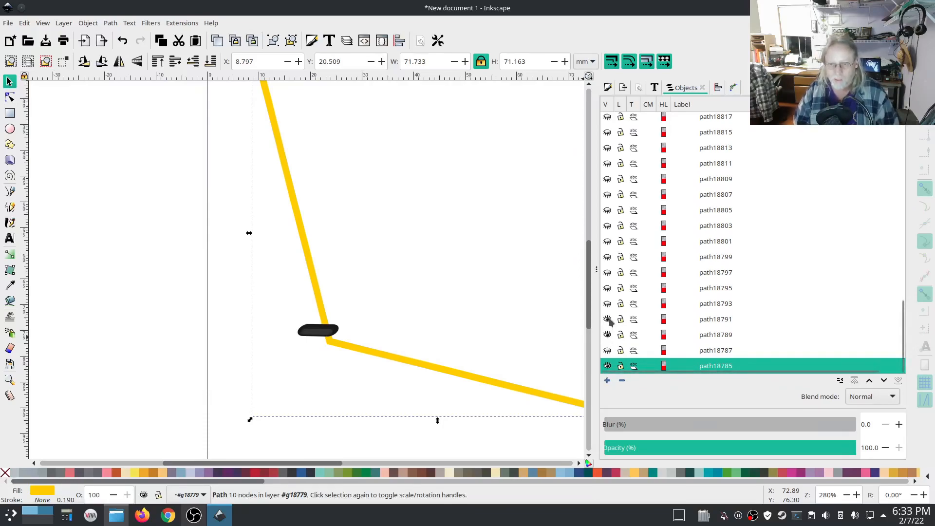
Toggle the visibility of path18791 and path18789 in turn to compare the feather shapes, leaving only path18789 of the two shown.
click(609, 320)
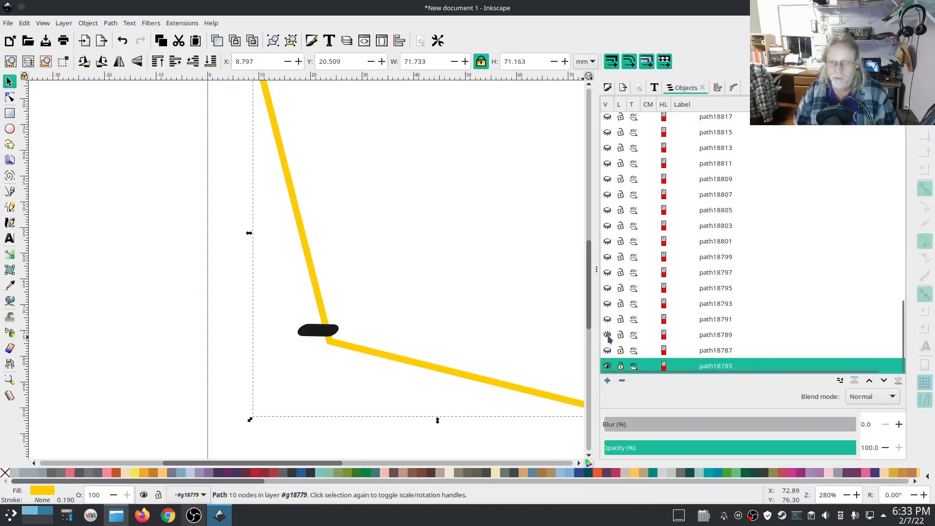
click(609, 336)
click(608, 320)
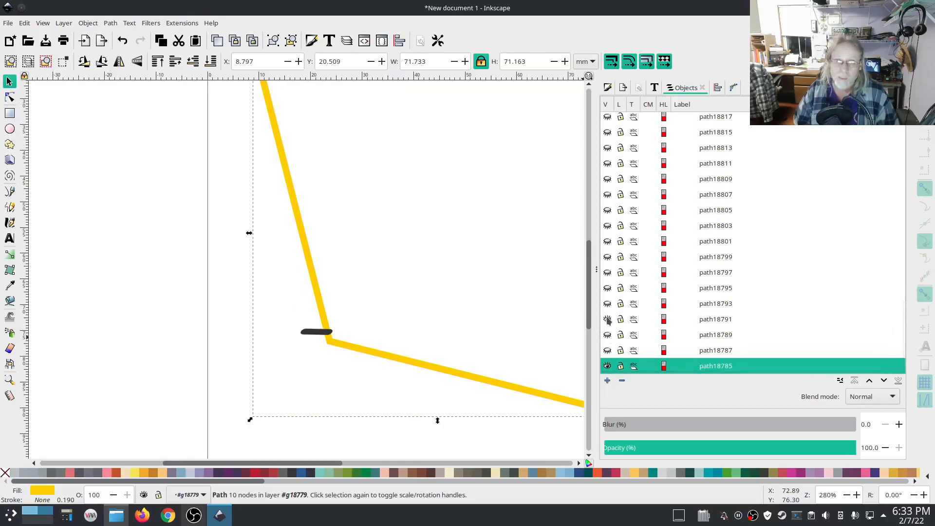
click(607, 320)
click(608, 336)
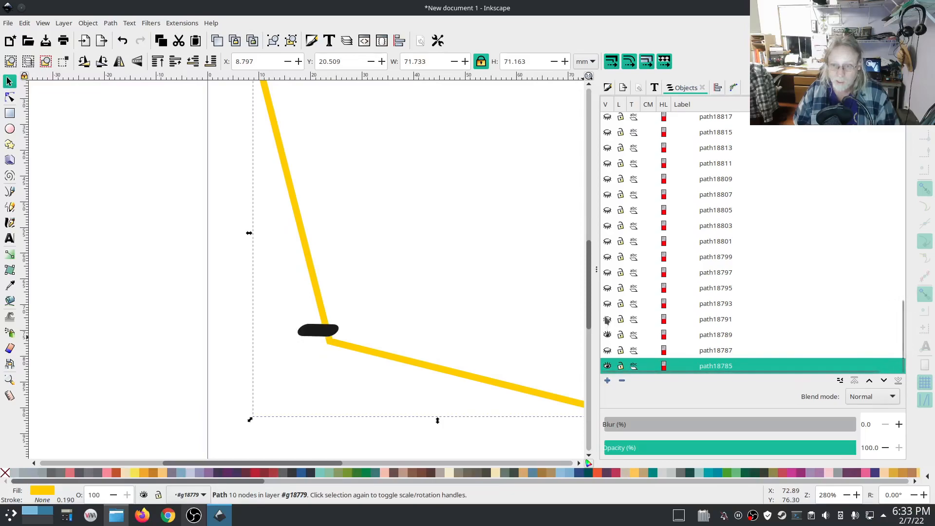
Compare the feather shapes by toggling path18791 and path18793, leaving path18791 hidden and the black path18793 shown.
click(608, 320)
click(608, 320)
click(608, 304)
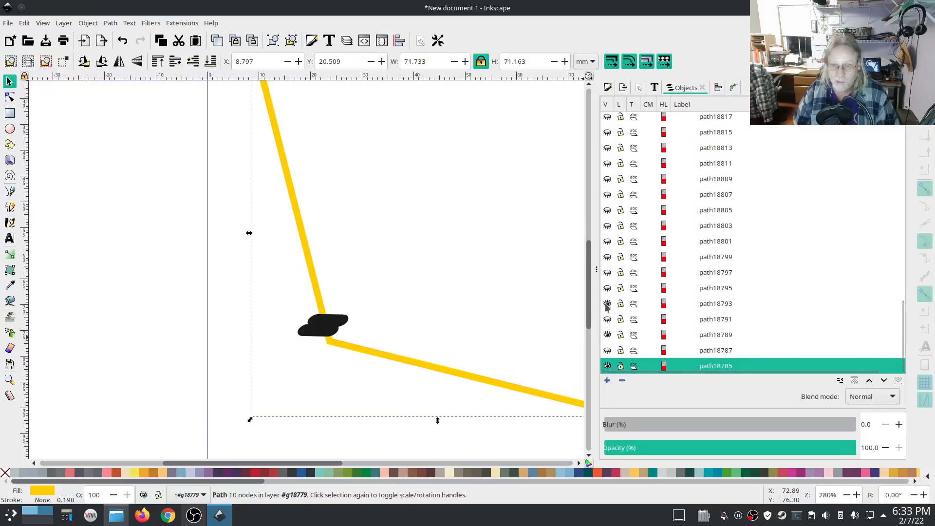
click(608, 304)
click(608, 304)
Show the remaining black shapes of the upper feather row: path18797, path18801, path18805 and path18809.
click(608, 272)
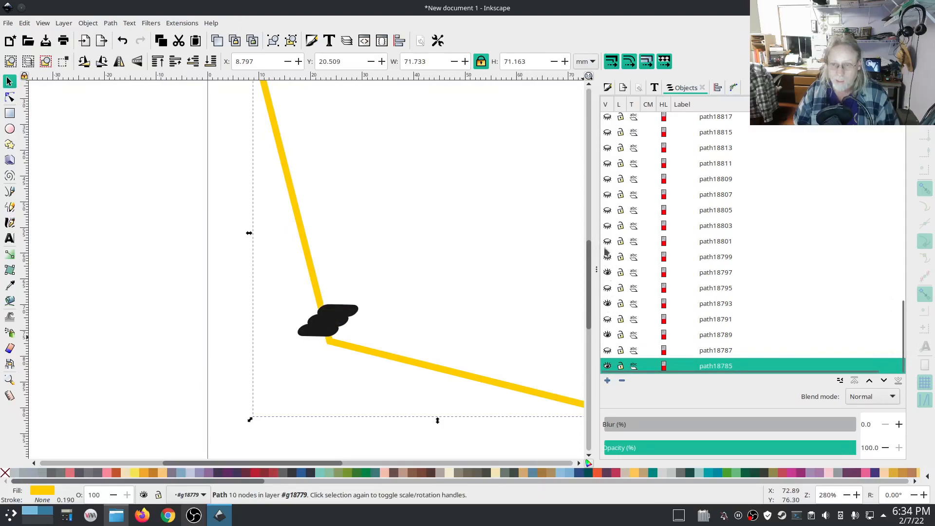
click(608, 242)
click(608, 210)
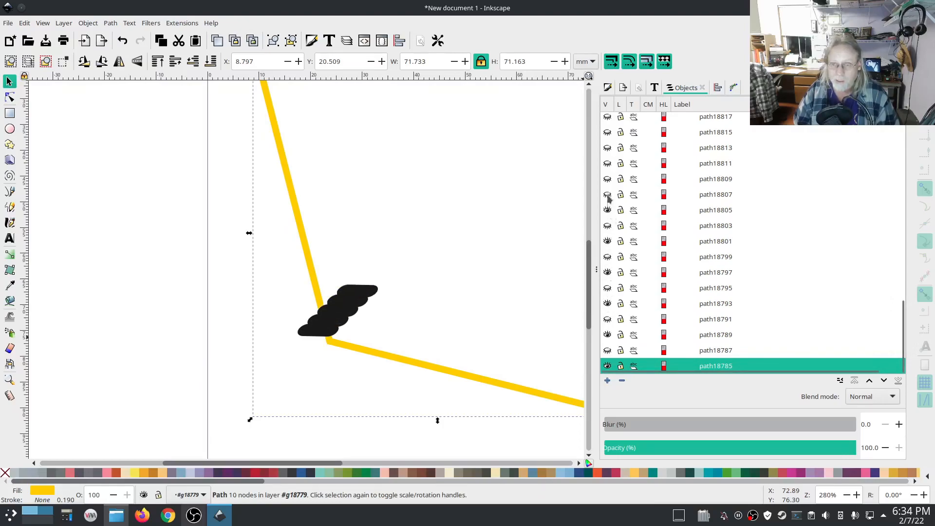
click(608, 179)
Show the black shapes of the lower feather row: path18813, path18817, path18821, path18825 and path18829.
scroll(616, 282, up, 4)
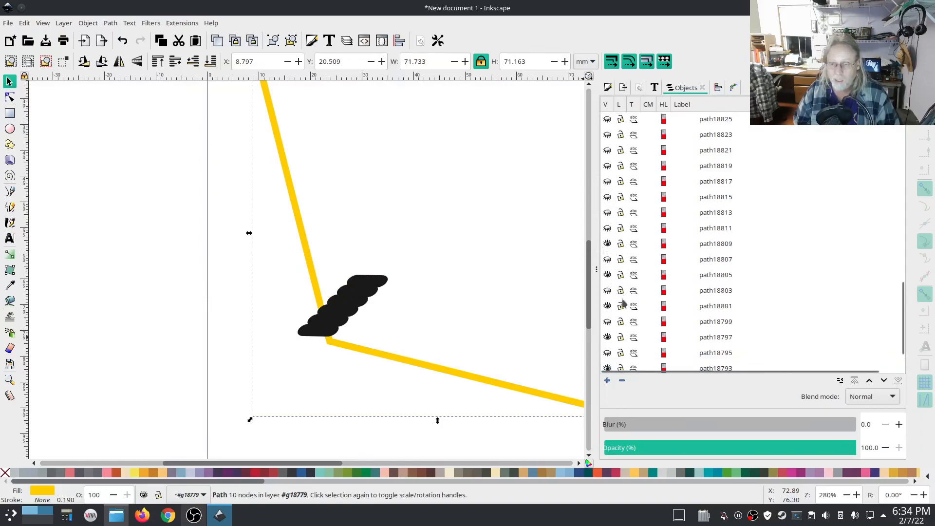
click(608, 310)
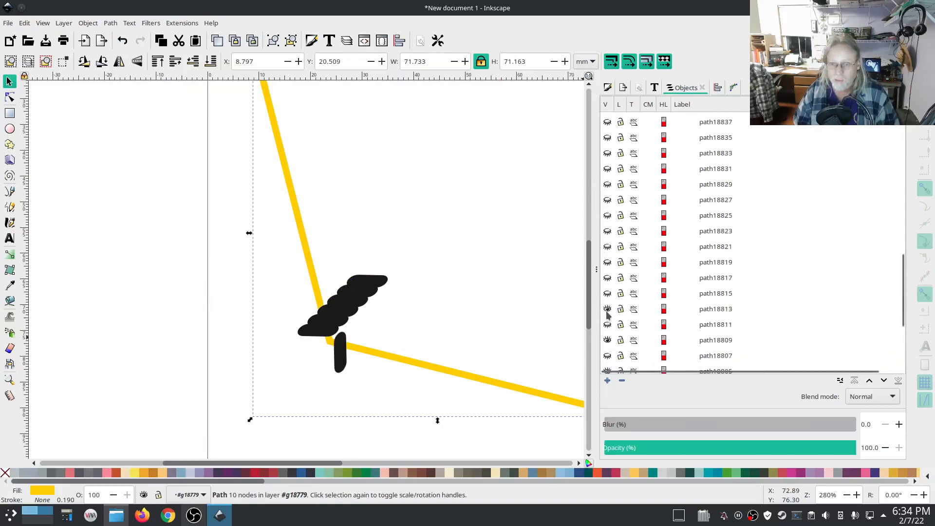
click(607, 278)
click(608, 247)
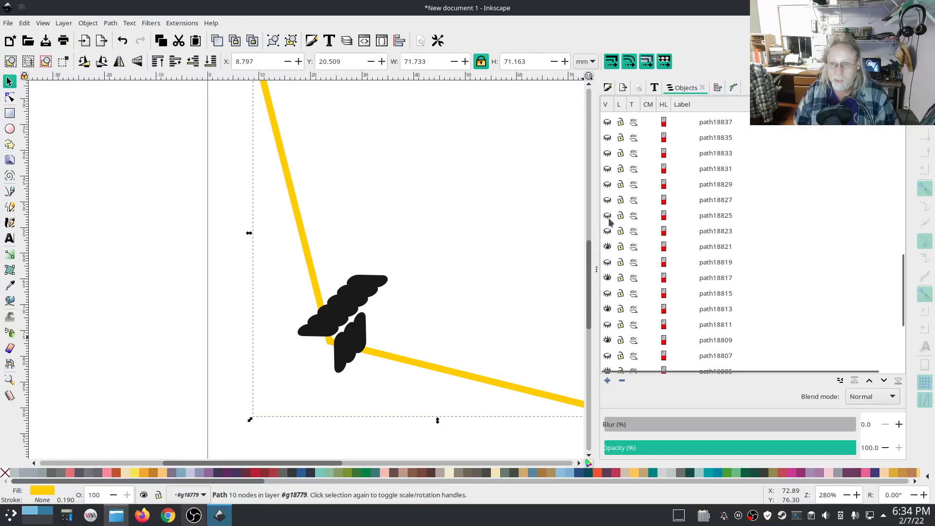
click(607, 215)
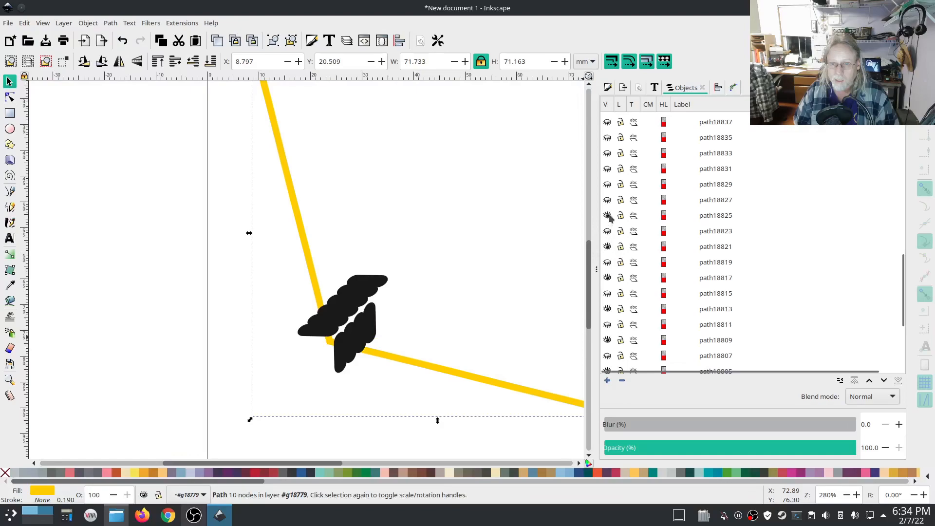
click(607, 184)
scroll(612, 258, up, 5)
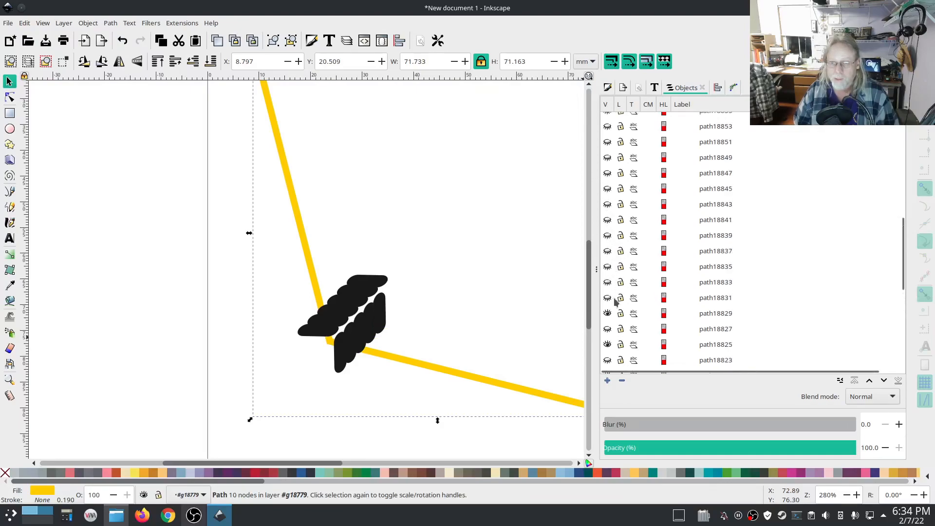
Unhide the last black feather piece path18833 and the brown lower bow limb path18837, previewing and re-hiding the highlight path18835.
click(608, 283)
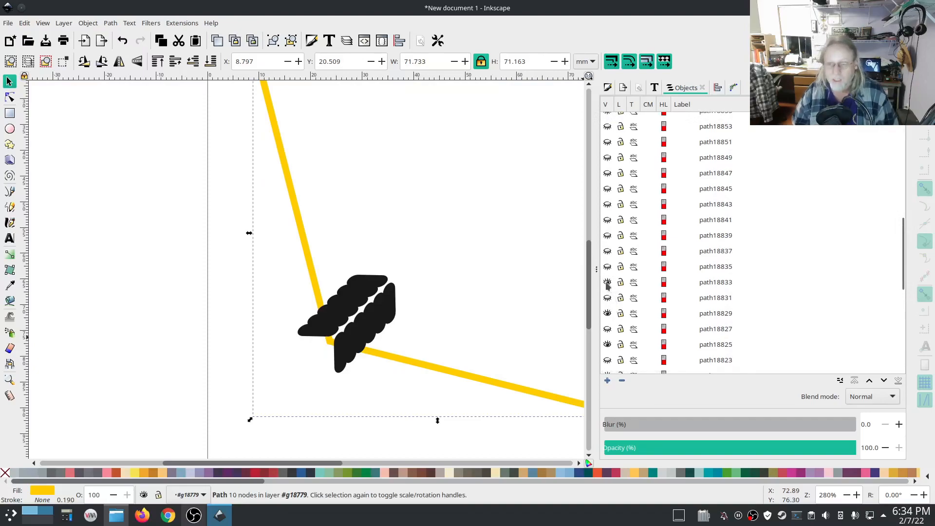
click(607, 268)
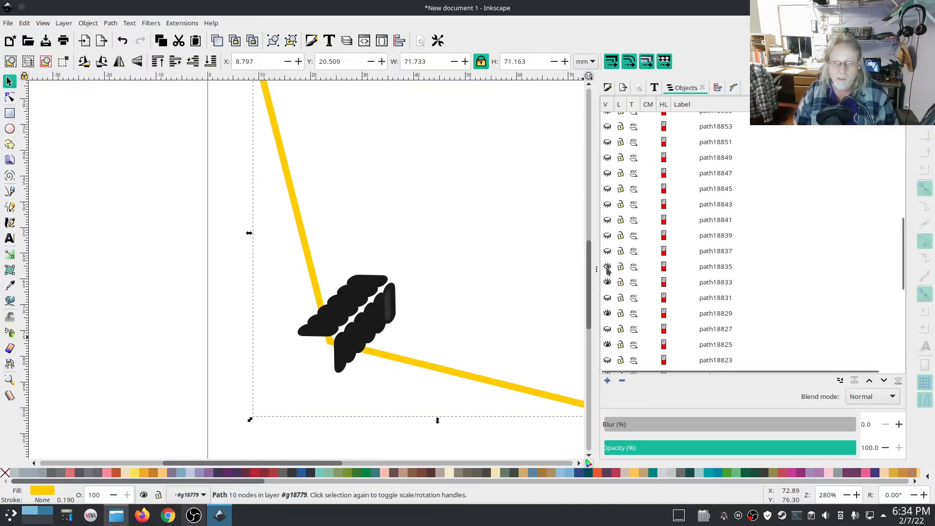
click(607, 251)
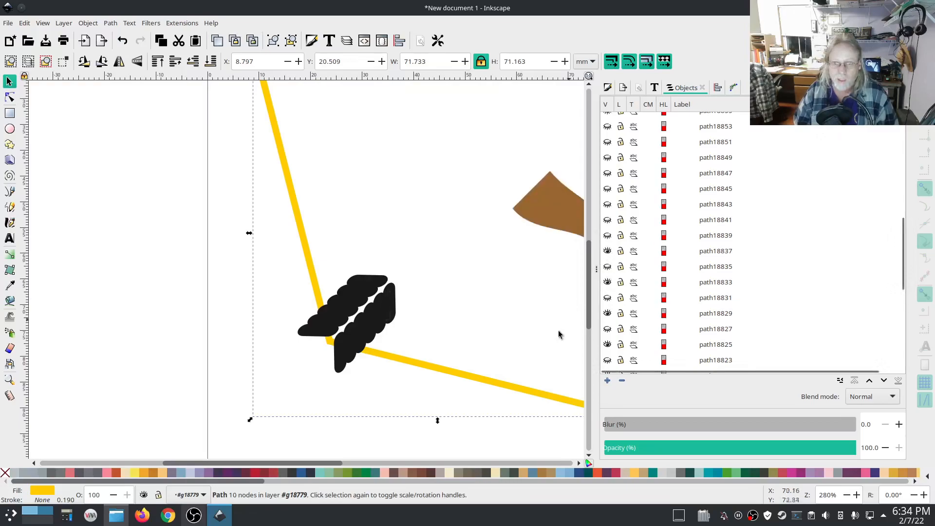
Preview the lower limb's shading paths path18839 and path18841 on the whole bow and hide both again.
scroll(565, 326, down, 4)
drag(520, 355, 421, 275)
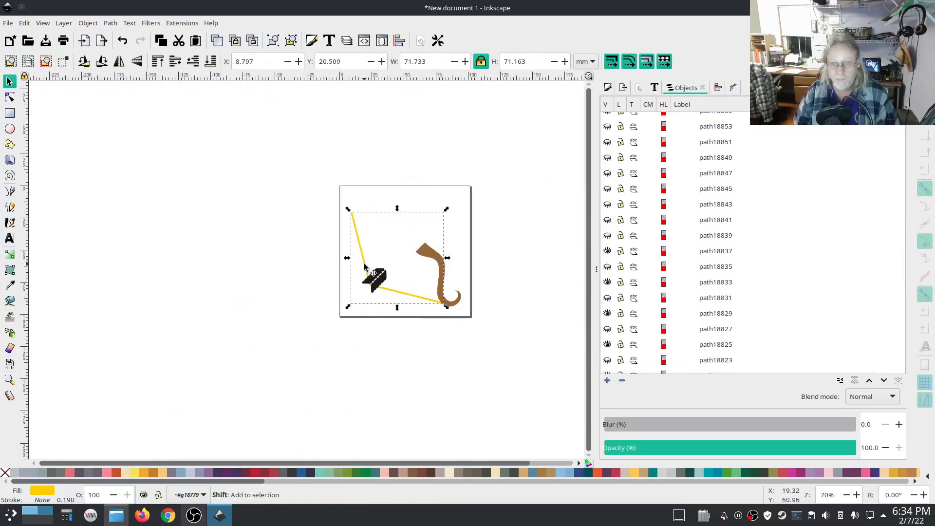
scroll(421, 275, up, 4)
scroll(420, 272, down, 2)
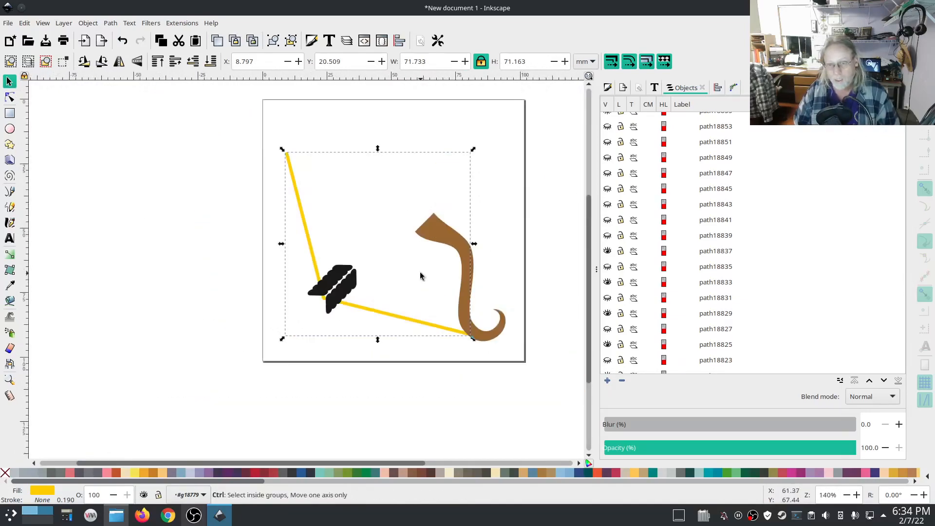
click(607, 235)
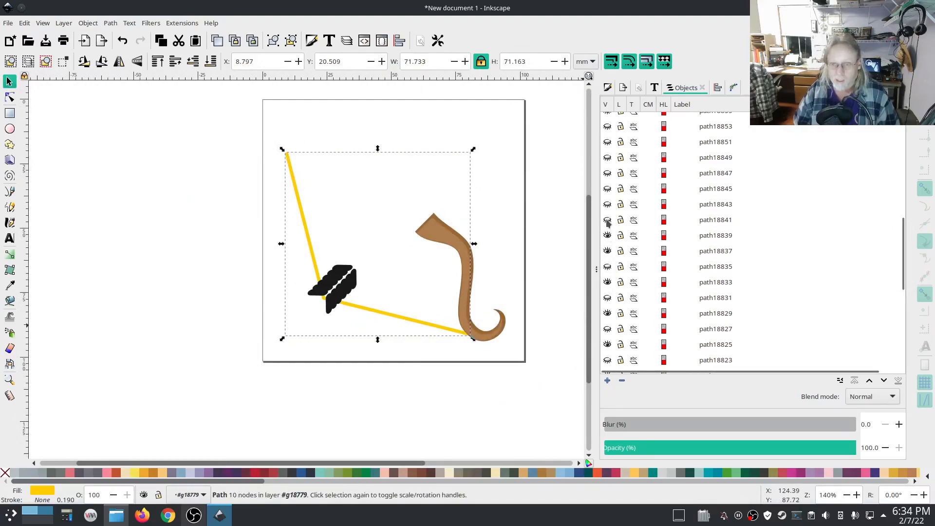
click(607, 220)
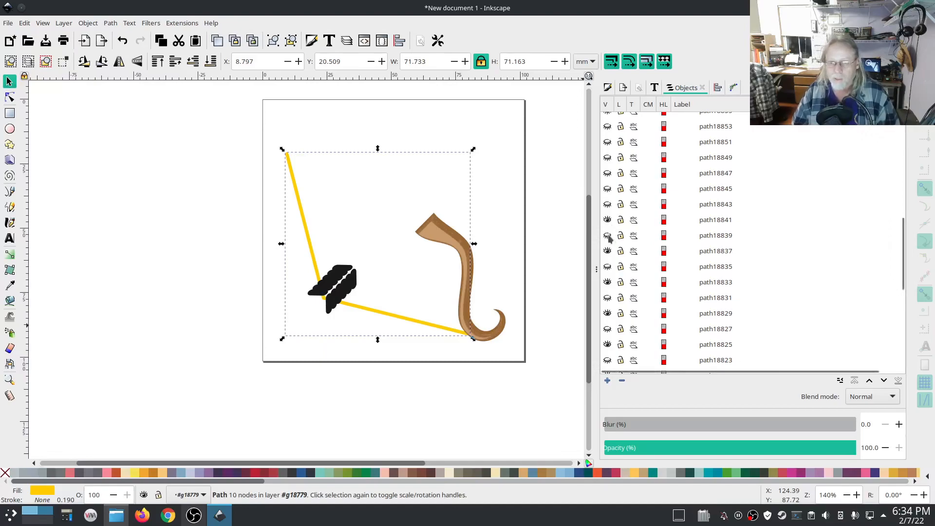
click(608, 220)
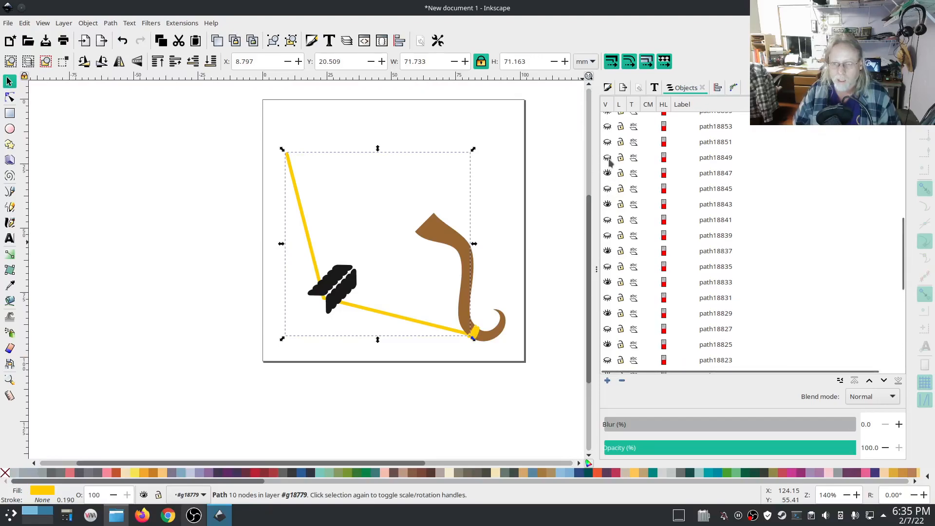
Unhide the lower limb tip's yellow wrap pieces, including path18851, and preview and re-hide the highlights path18855 and path18857.
click(608, 142)
scroll(612, 175, up, 5)
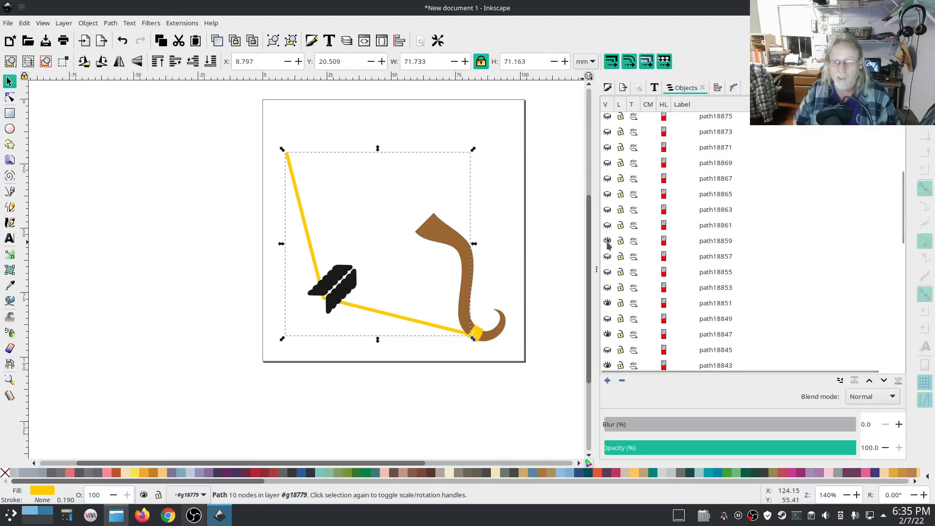
scroll(507, 331, up, 5)
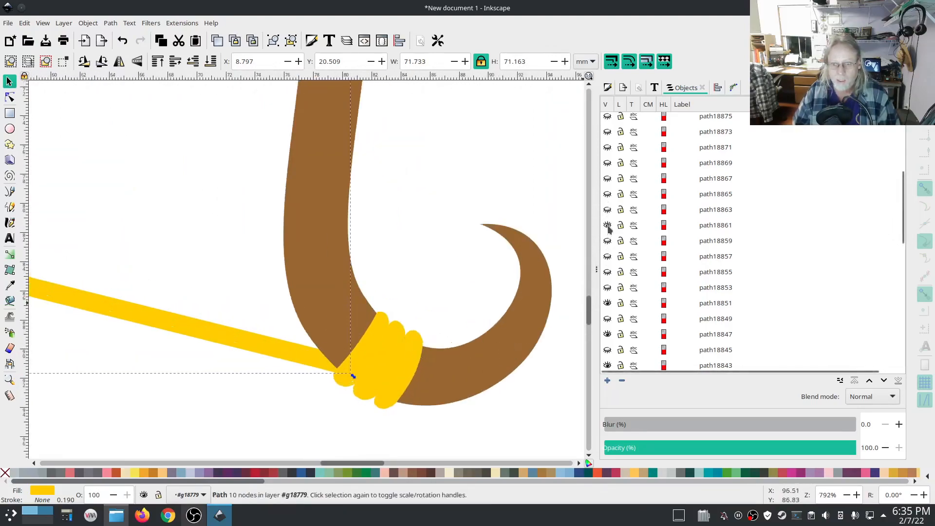
click(608, 273)
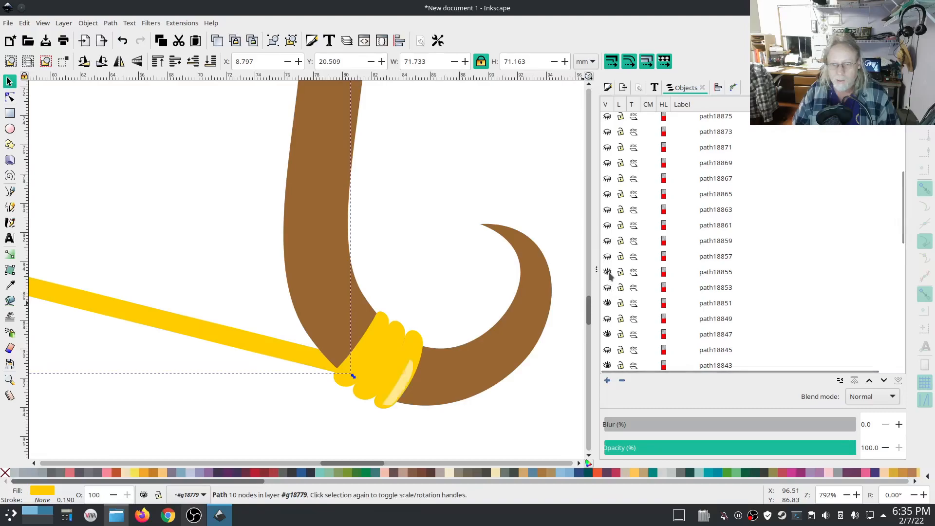
click(608, 257)
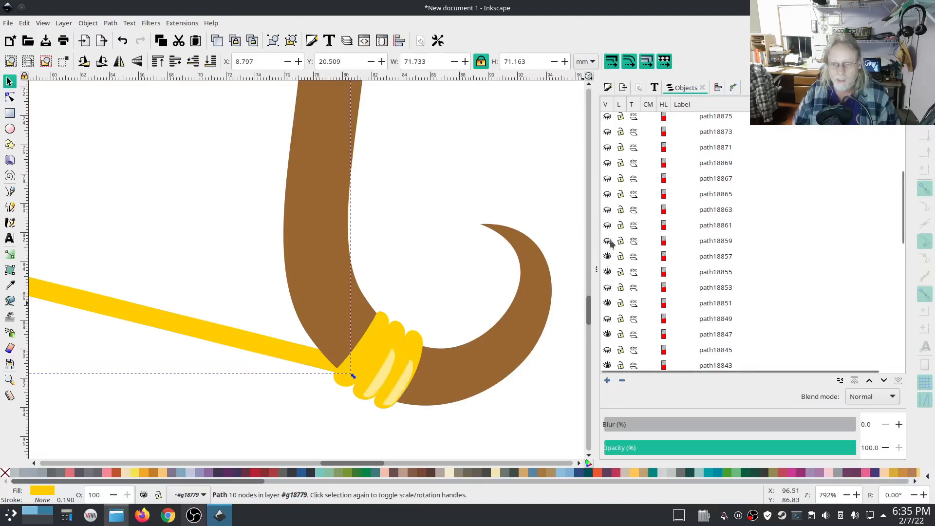
click(608, 273)
click(608, 256)
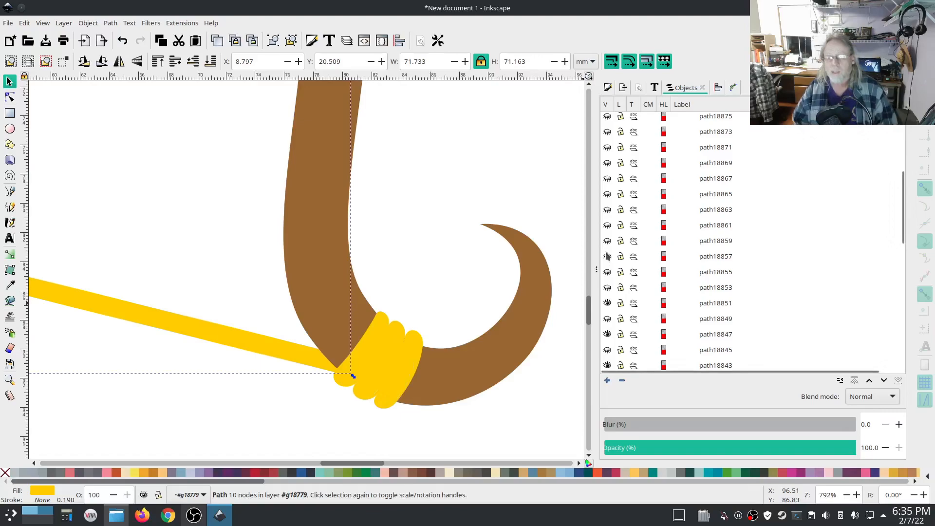
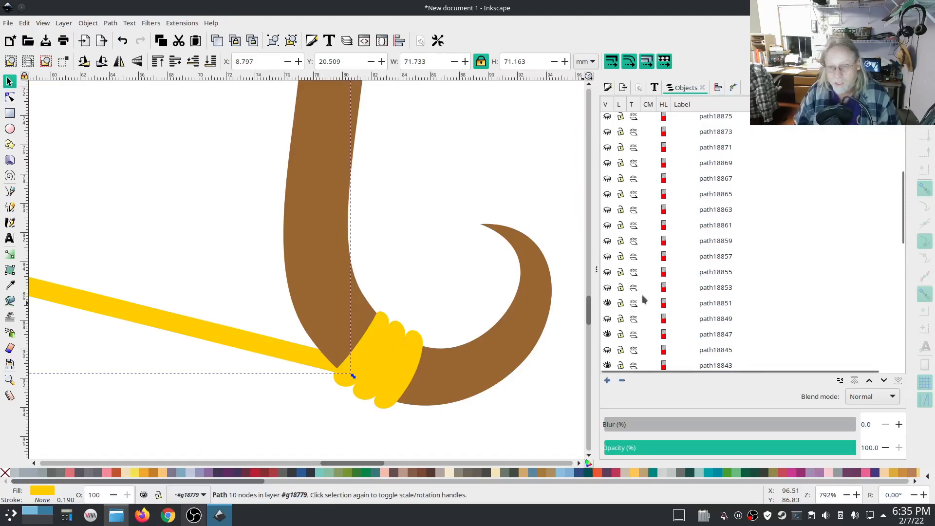
Preview and re-hide the wrap highlights path18857 and path18859, and unhide the brown upper bow limb path18861.
click(607, 256)
click(607, 256)
click(607, 241)
click(608, 241)
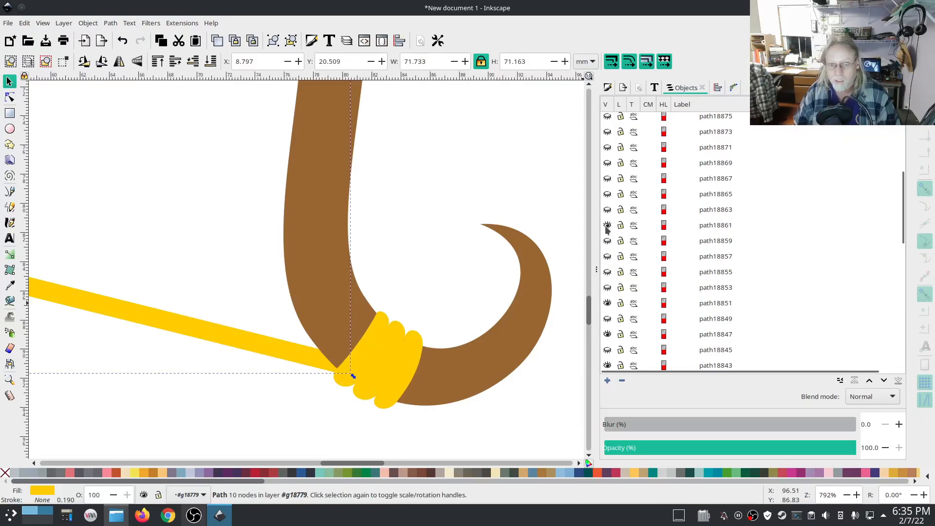
scroll(511, 272, down, 6)
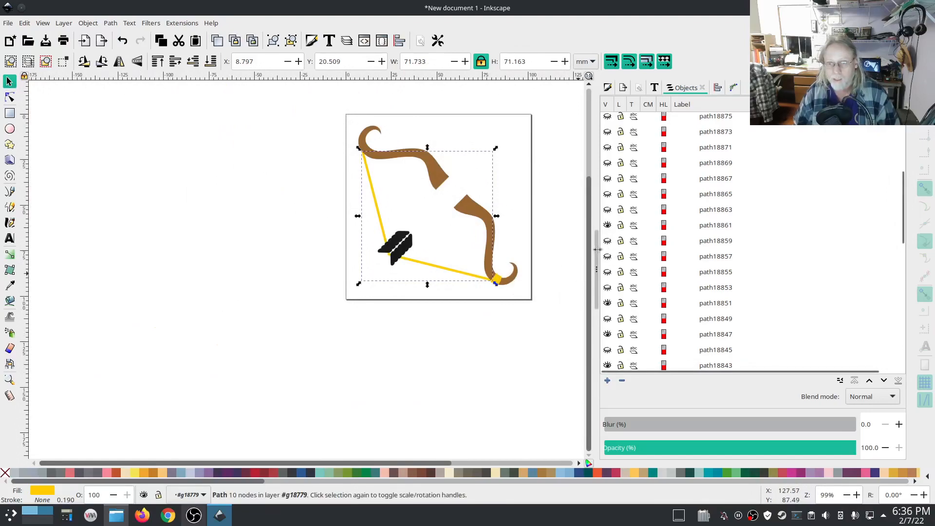
Unhide the upper limb tip's yellow wrap pieces path18867, path18871 and path18875, previewing and re-hiding the shading paths path18863 and path18865.
click(608, 209)
click(608, 208)
click(607, 194)
click(608, 195)
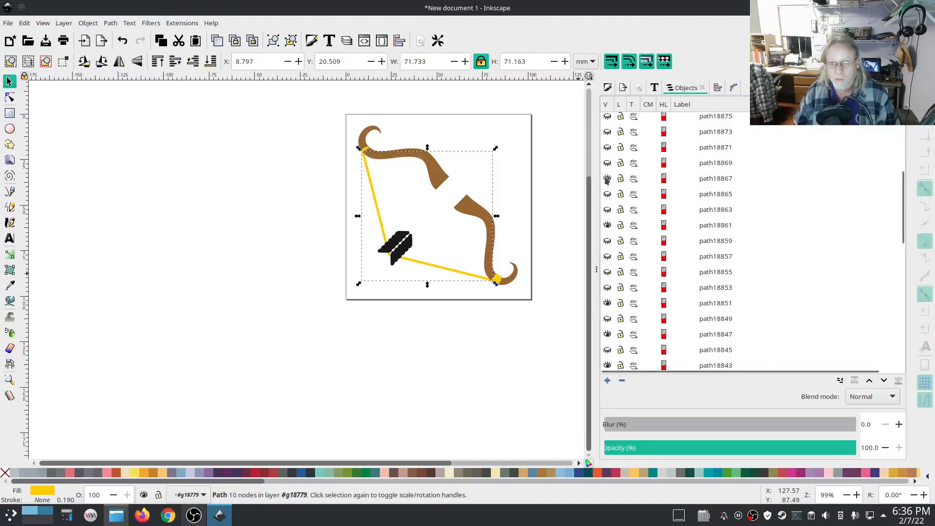
scroll(609, 214, up, 2)
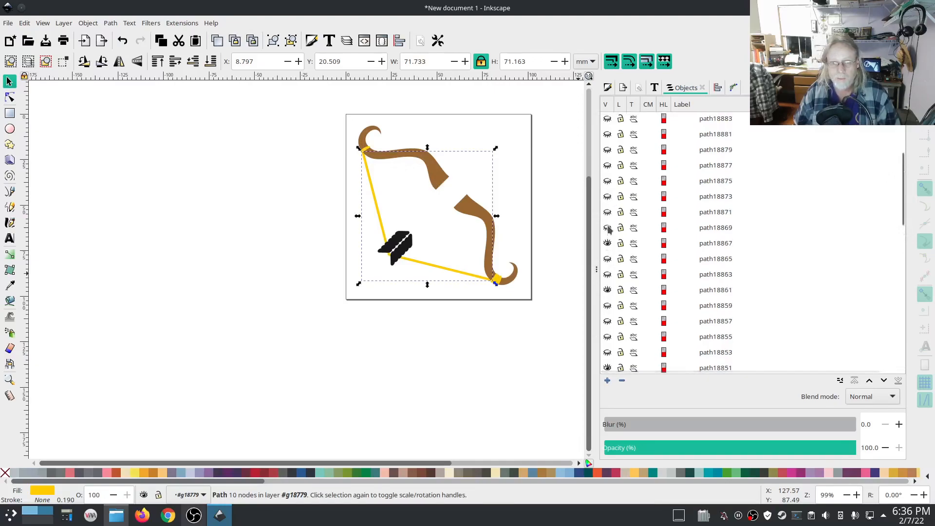
click(607, 181)
Unhide the dark brown grip path18885, previewing and re-hiding its detail paths path18887 and path18889.
scroll(609, 243, up, 3)
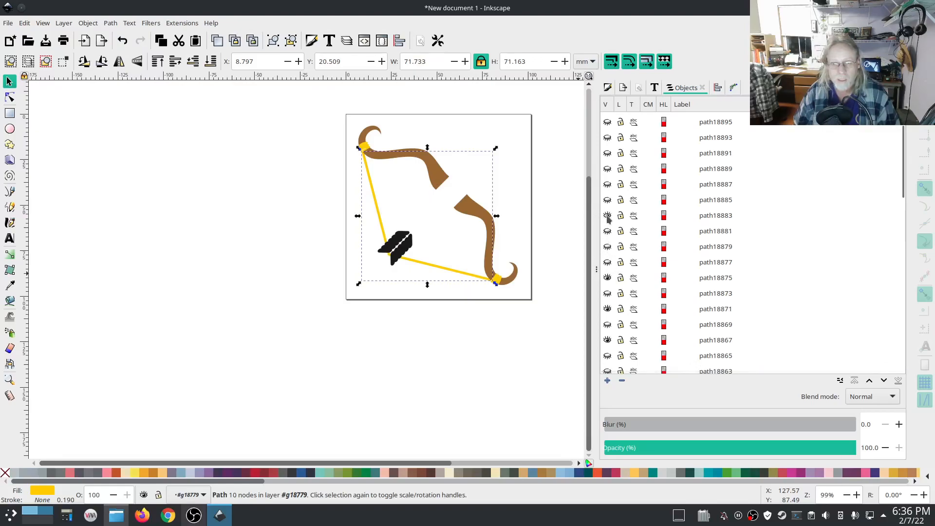
click(607, 200)
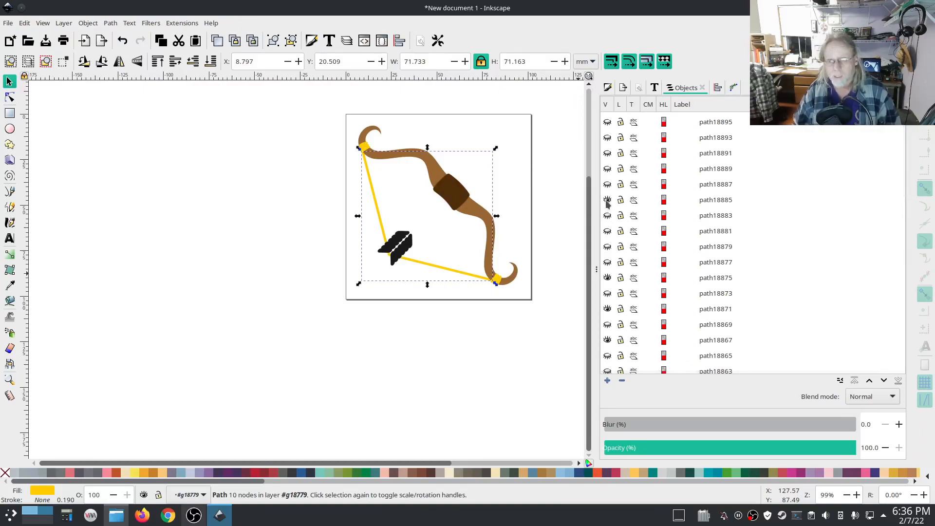
scroll(607, 203, up, 3)
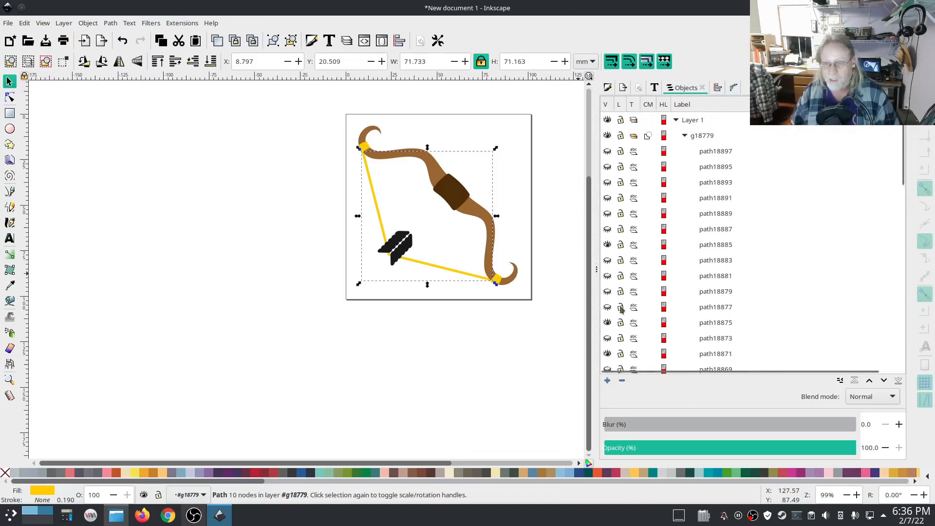
click(607, 229)
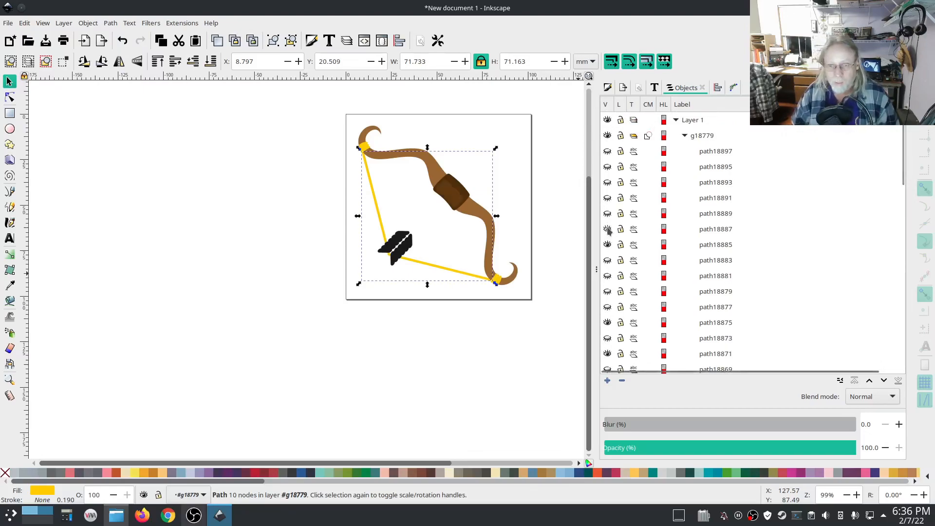
click(607, 214)
click(607, 214)
click(608, 229)
Unhide the red arrow shaft path18891, and preview and re-hide the lighter circle path18893 at the shaft's feathered end.
click(608, 198)
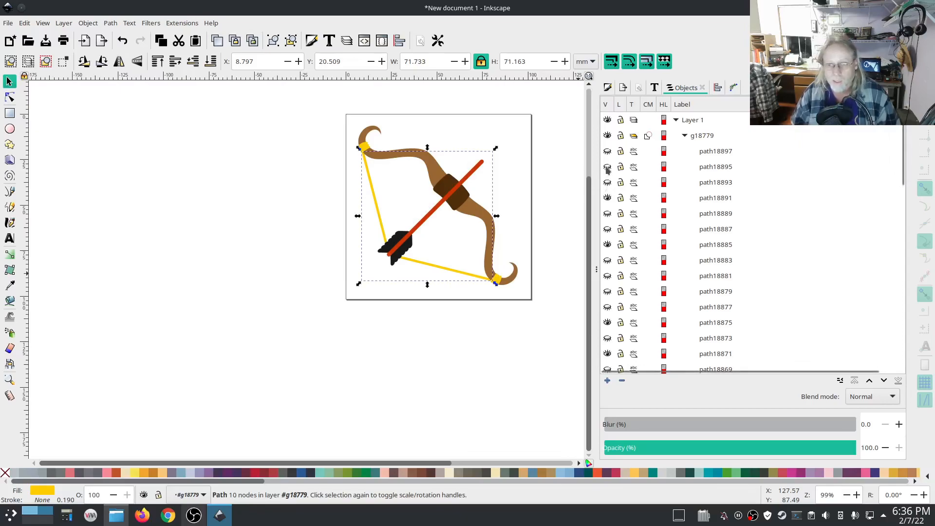
scroll(392, 256, up, 5)
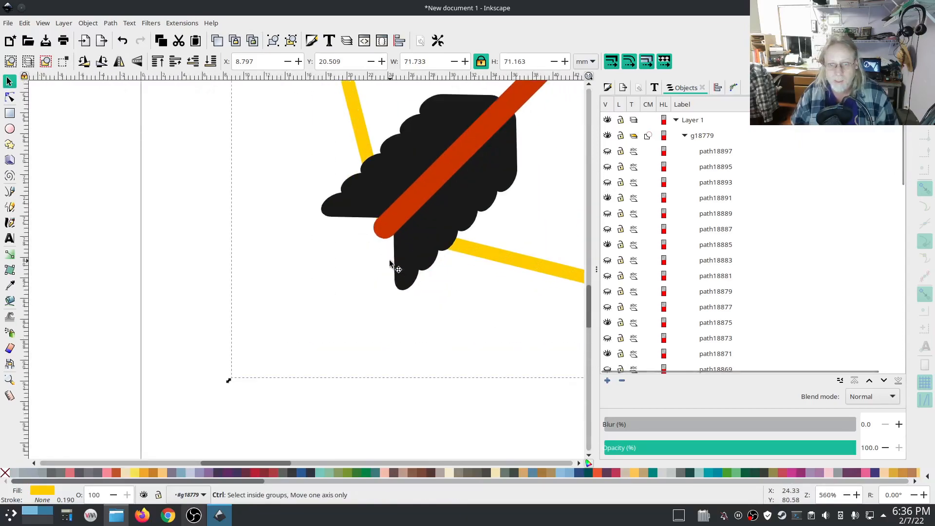
click(609, 184)
click(608, 184)
click(608, 184)
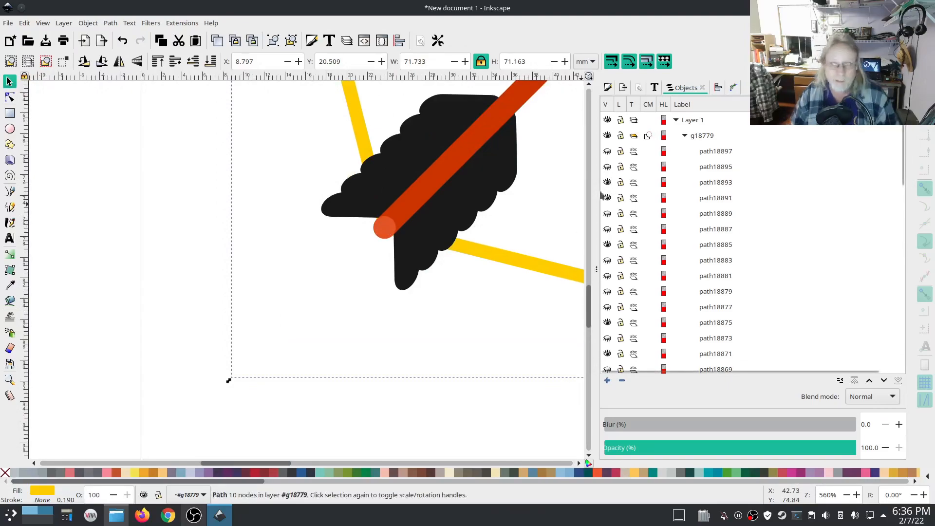
scroll(517, 302, down, 4)
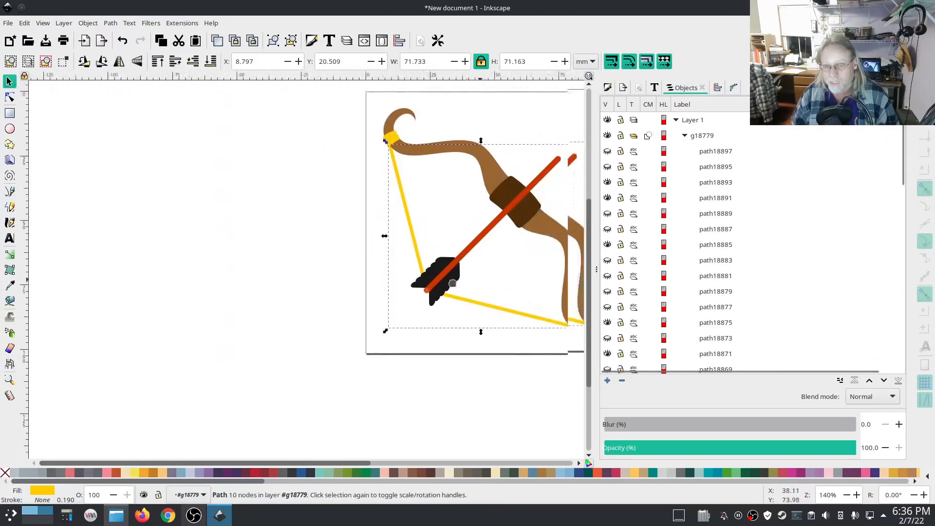
Unhide the yellow arrowhead path18895, previewing and re-hiding its overlay path18897.
click(608, 168)
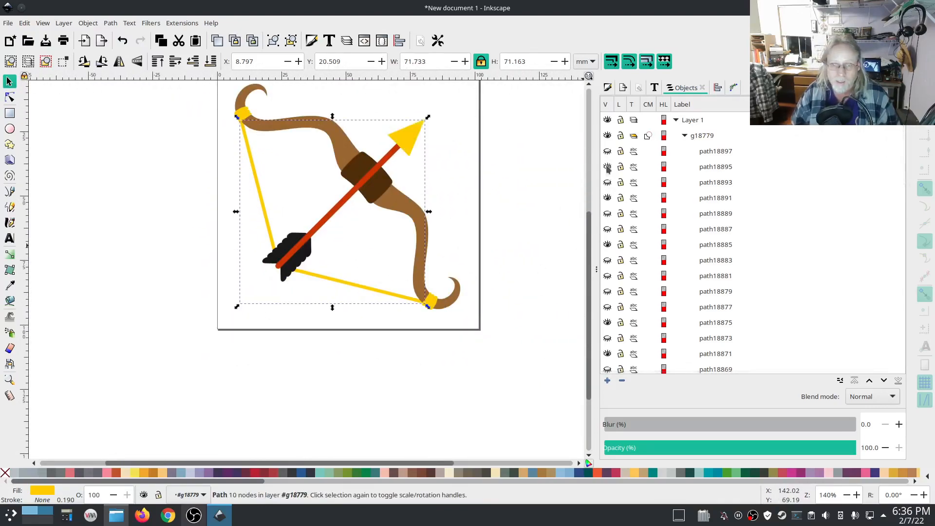
click(608, 153)
click(607, 153)
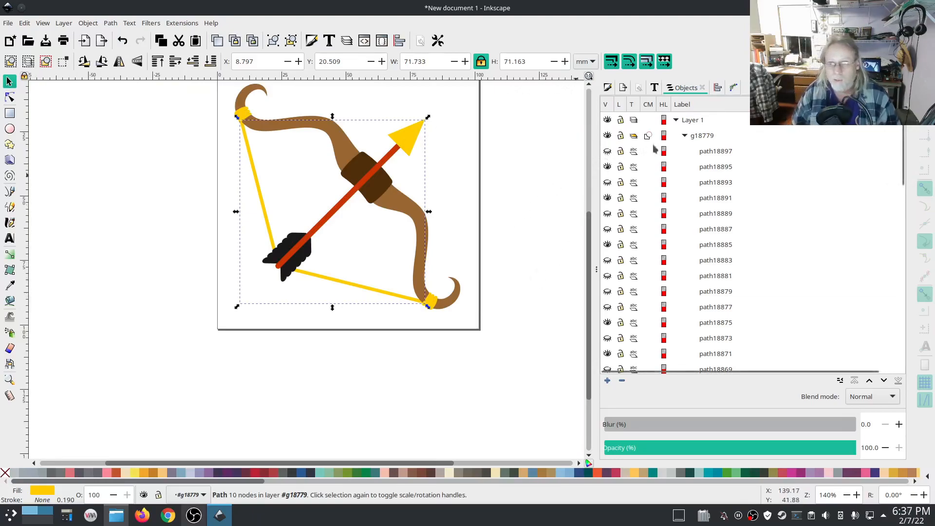
Select the whole bow-and-arrow group g18779 and run the Ink/Stitch stitch-out simulator on it.
click(703, 137)
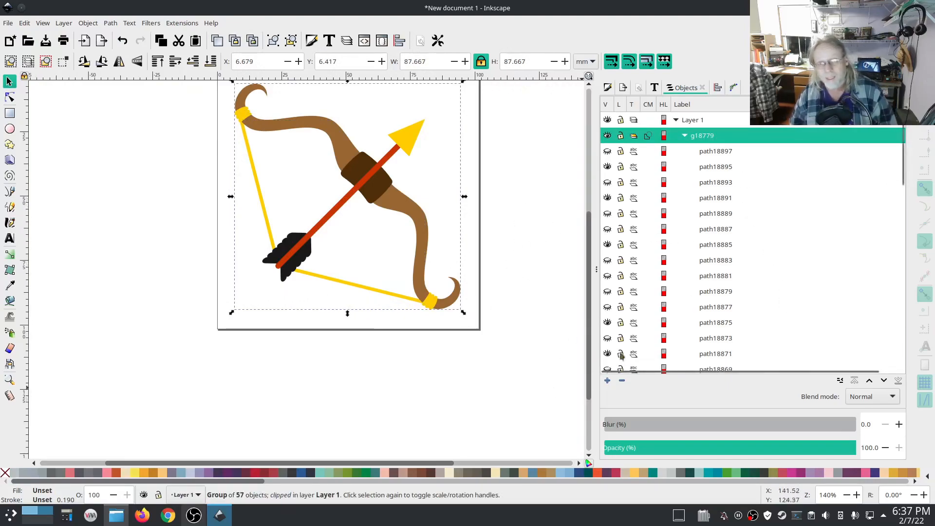
scroll(525, 292, up, 2)
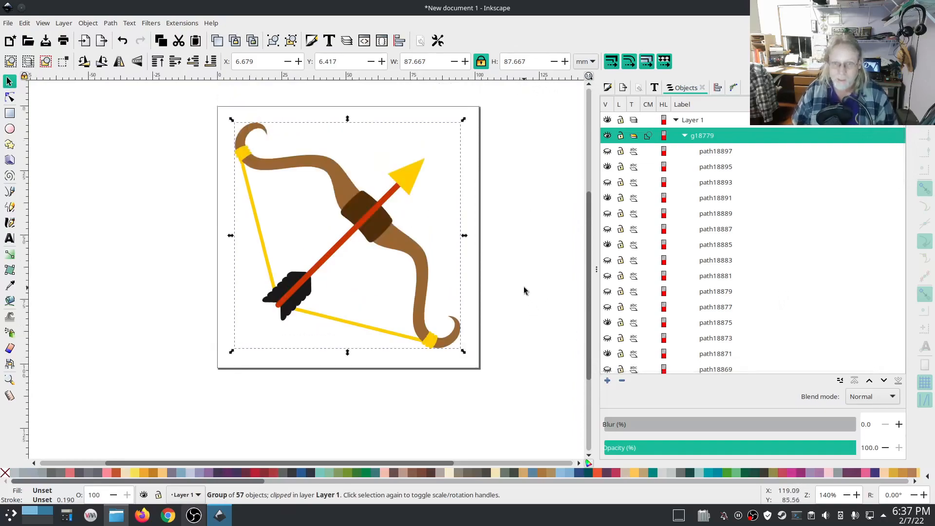
click(520, 227)
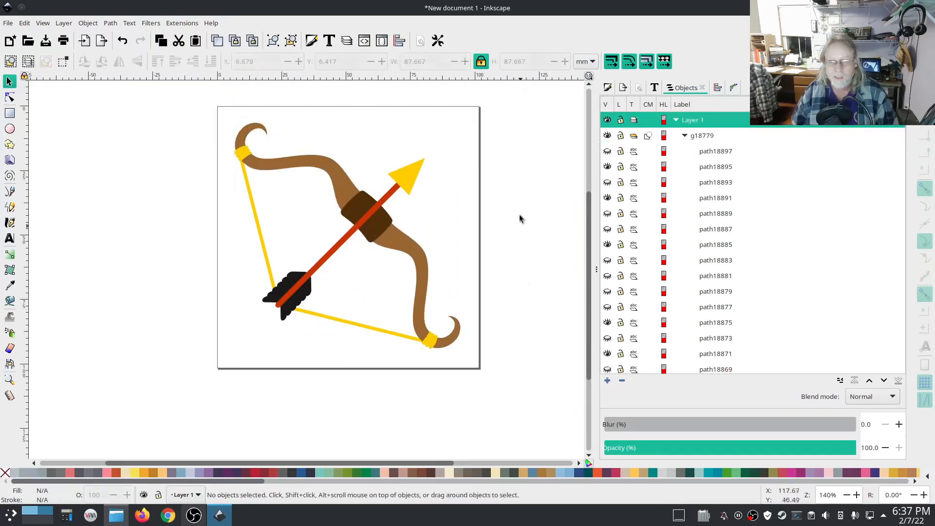
click(701, 136)
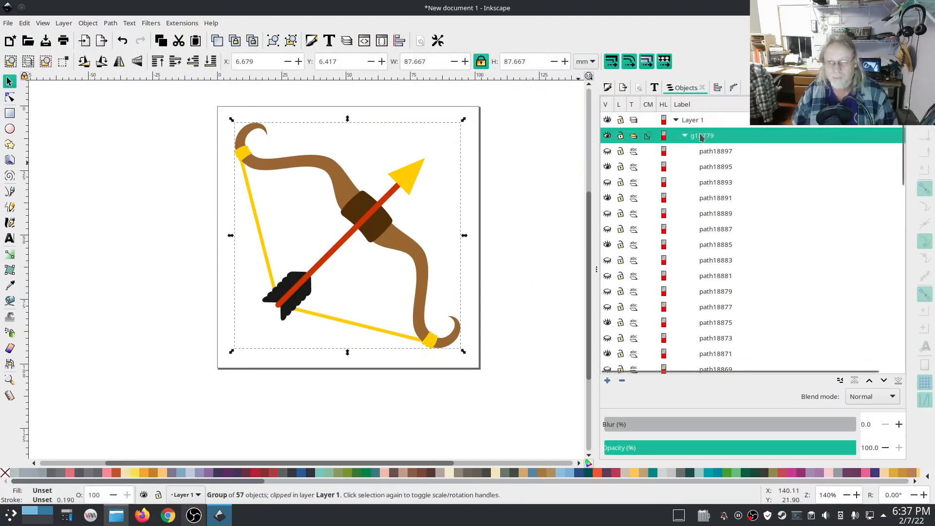
click(182, 23)
mouse_move(195, 158)
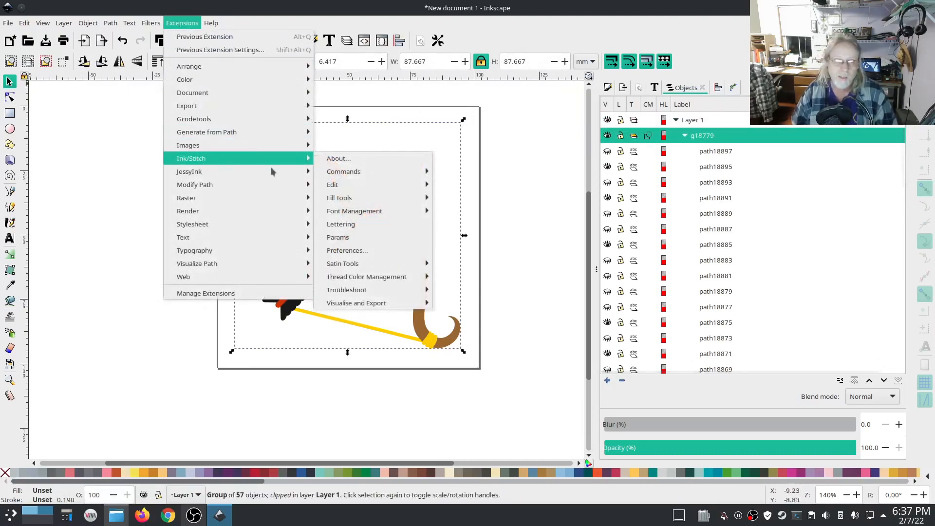
mouse_move(381, 305)
click(497, 330)
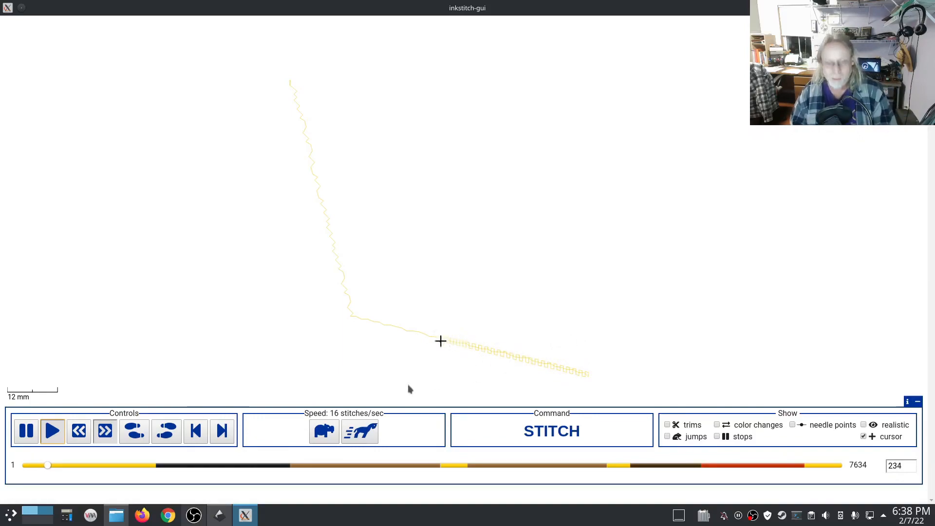
Raise the simulation speed to 1024 stitches/sec and play the bow-and-arrow stitch-out through to the last stitch.
click(361, 437)
click(360, 437)
click(360, 437)
click(360, 437)
click(361, 436)
click(360, 436)
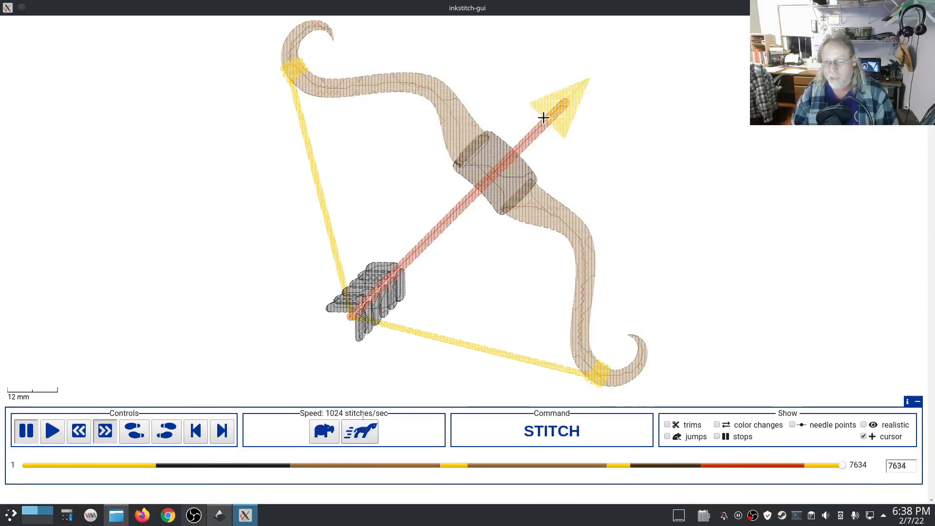
Show the finished bow-and-arrow stitch-out in realistic rendering, and close the simulator with nothing left selected in the drawing.
click(863, 425)
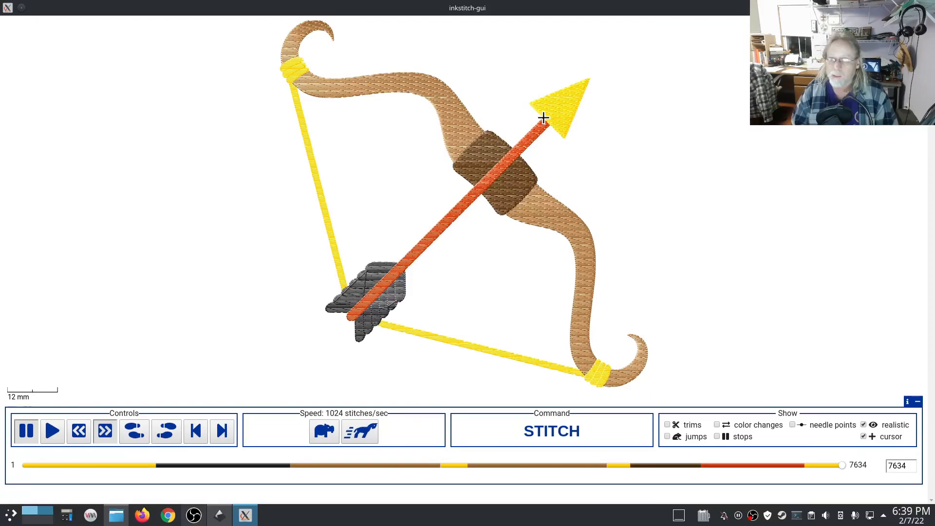
click(926, 7)
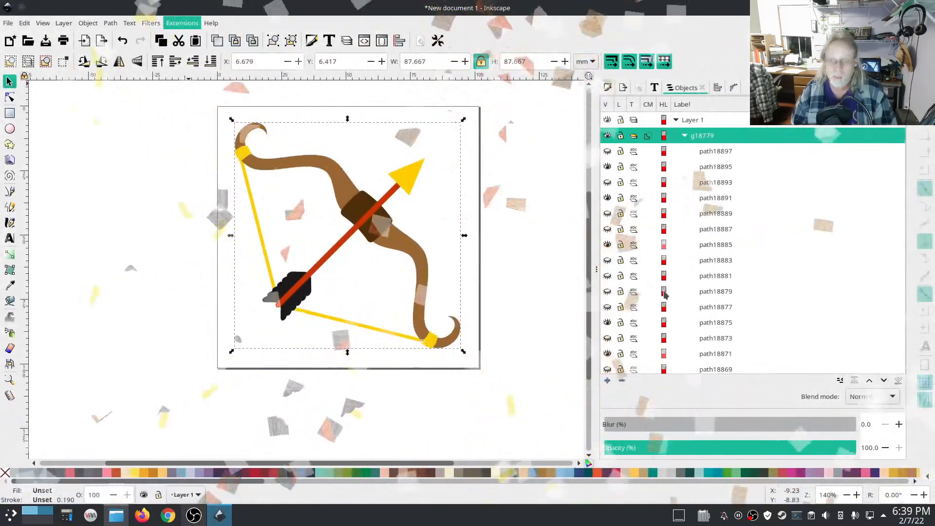
click(546, 271)
click(540, 260)
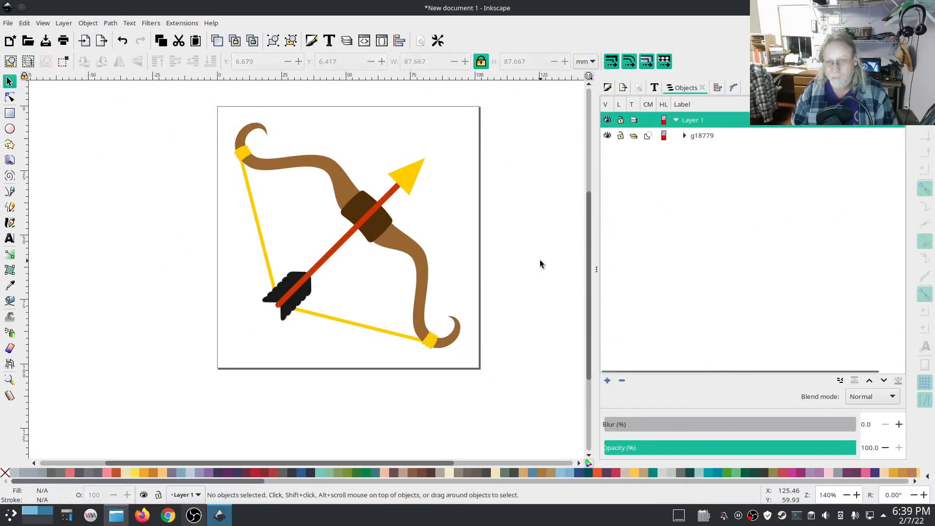
Delete the whole bow-and-arrow group g18779 from Layer 1.
click(700, 134)
right_click(701, 137)
click(720, 397)
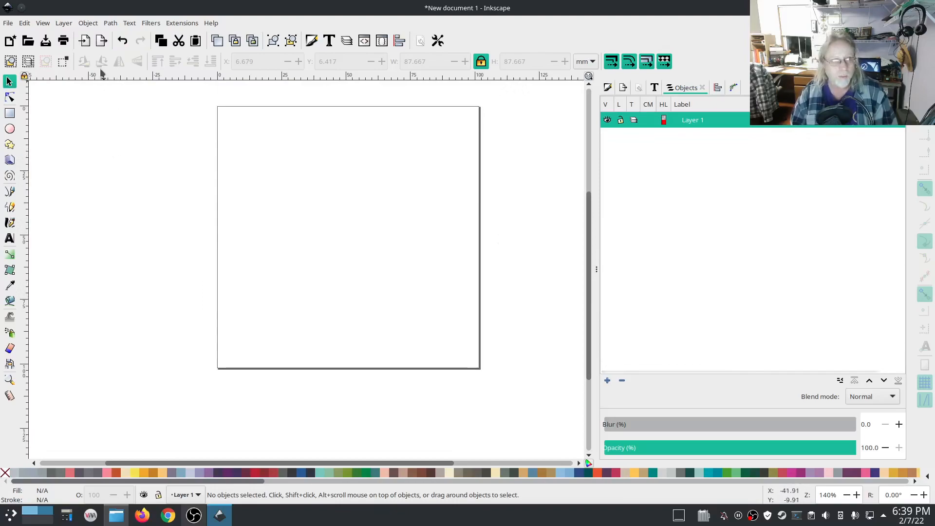
Switch to the Dolphin file manager, view the source code of 1526726371.svg in Kate, and close the editor.
click(116, 515)
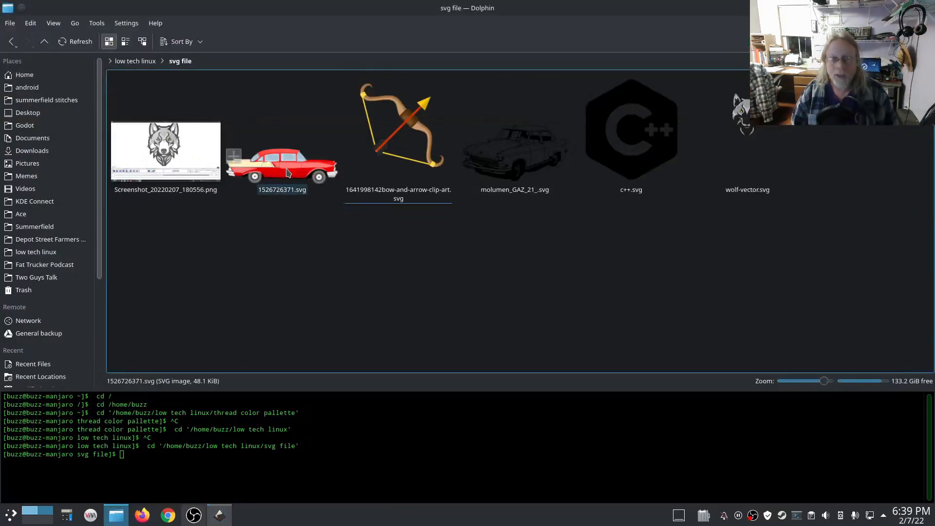
right_click(299, 177)
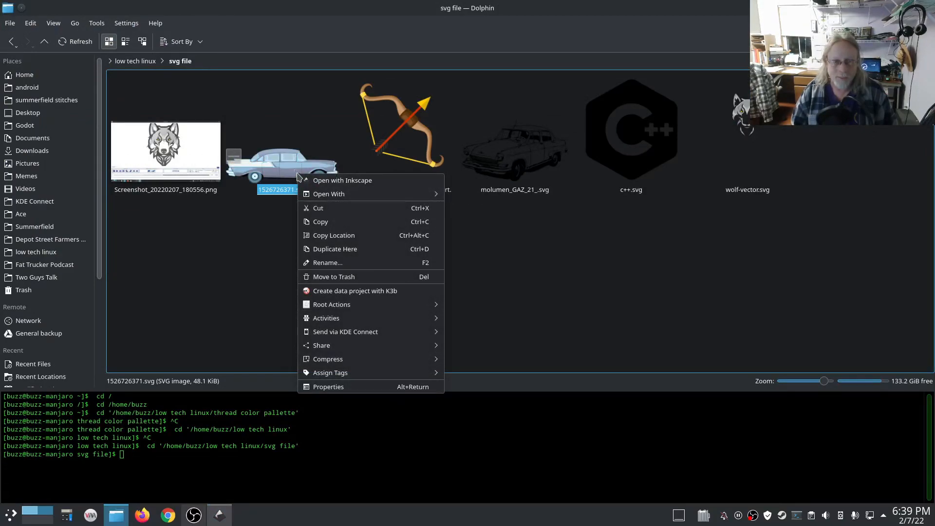
mouse_move(353, 194)
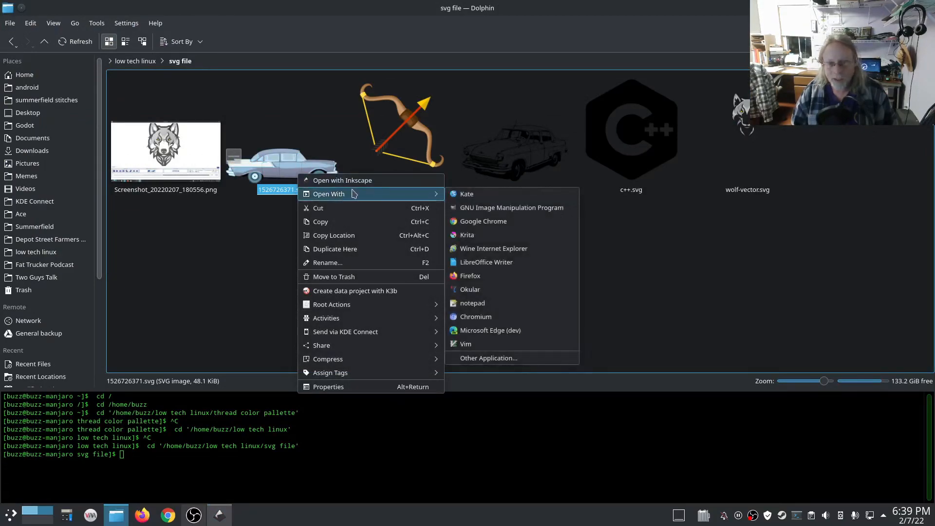
click(468, 195)
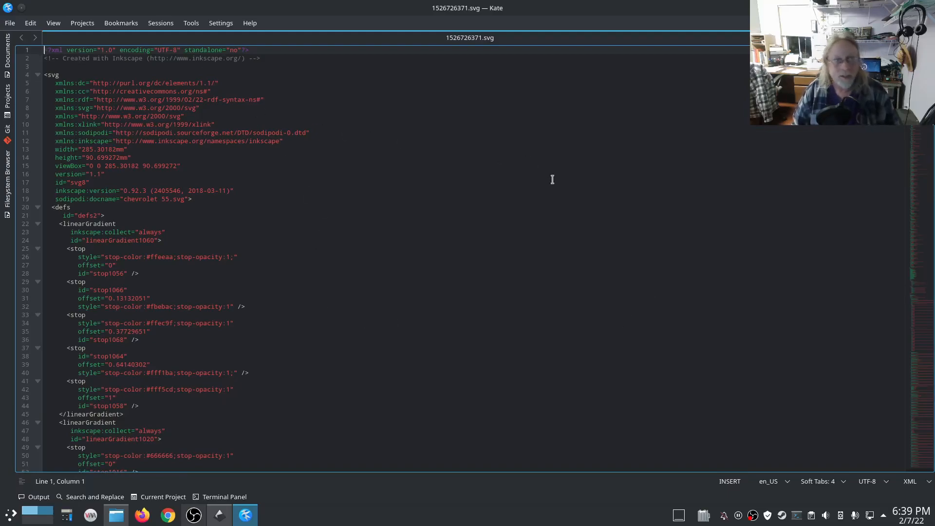
click(927, 8)
click(338, 253)
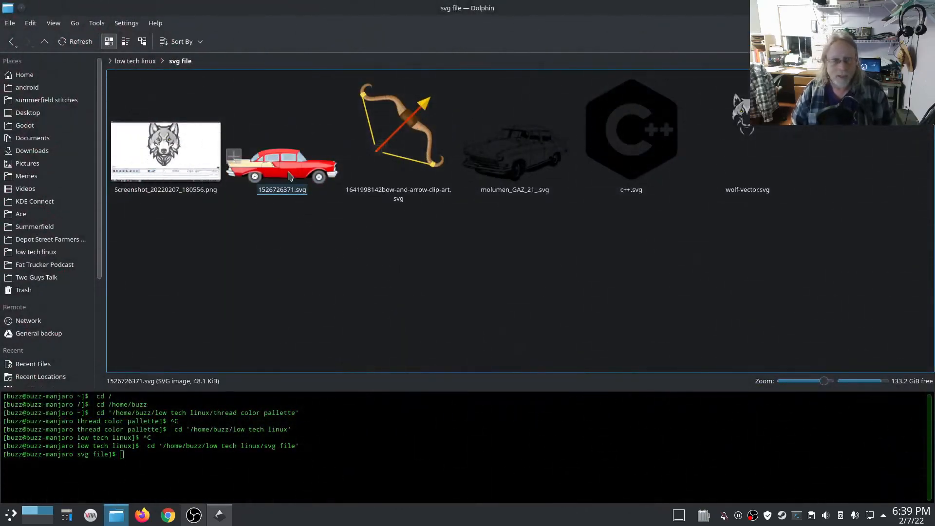
Switch back to Inkscape and set the page's custom size to 7 in wide by 5 in high.
click(221, 515)
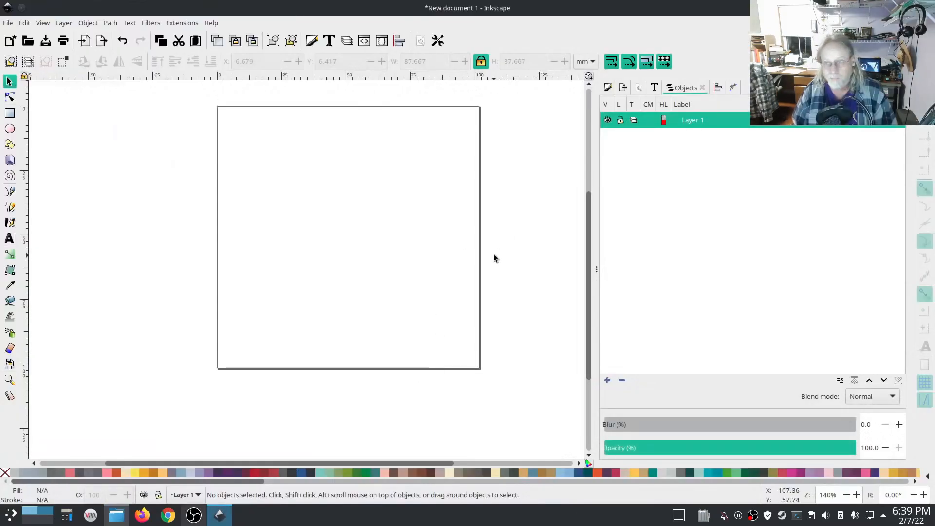
click(638, 87)
drag(661, 325, 627, 324)
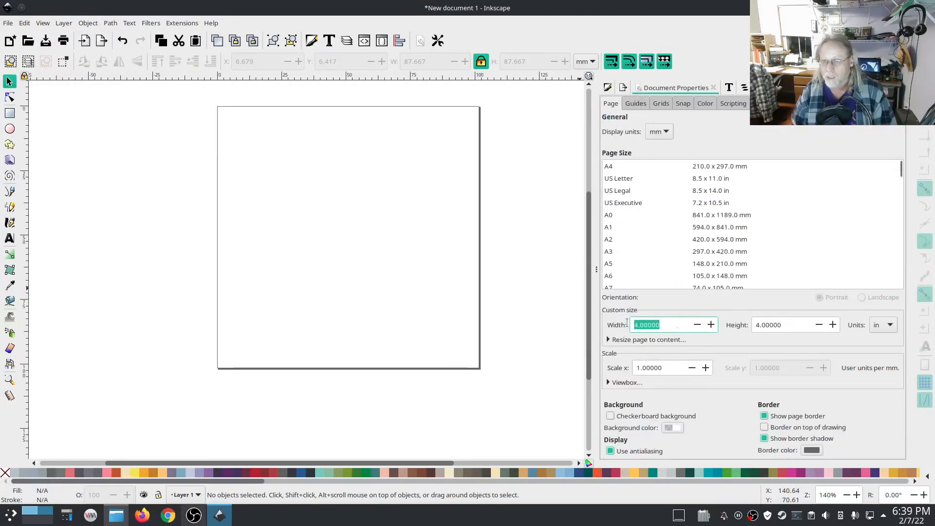
text(7)
key(Tab)
text(5)
key(Return)
scroll(368, 349, right, 6)
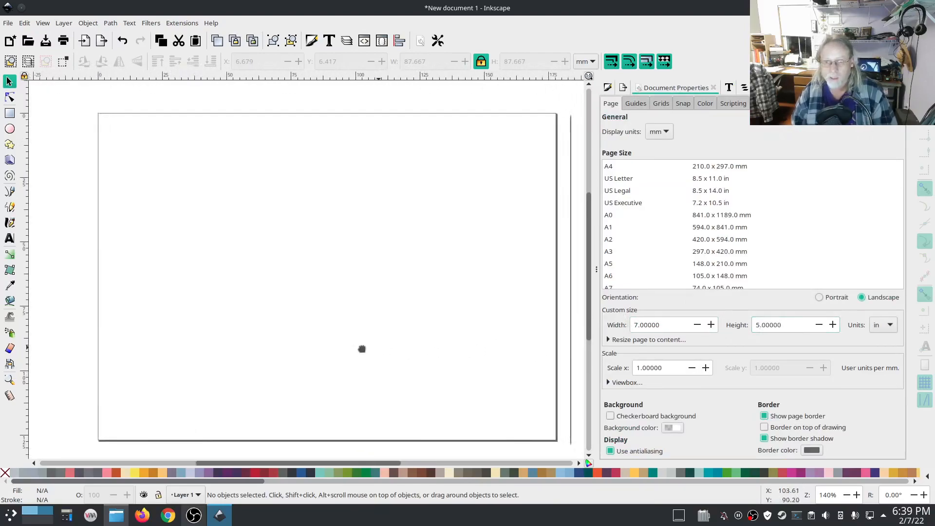
scroll(361, 340, left, 1)
scroll(368, 338, down, 2)
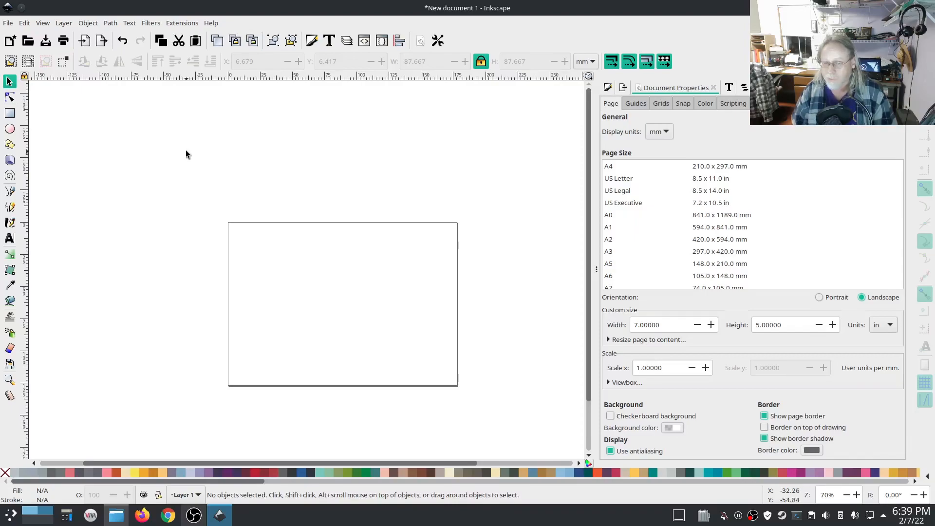
Import the car drawing 1526726371.svg into the document.
click(9, 24)
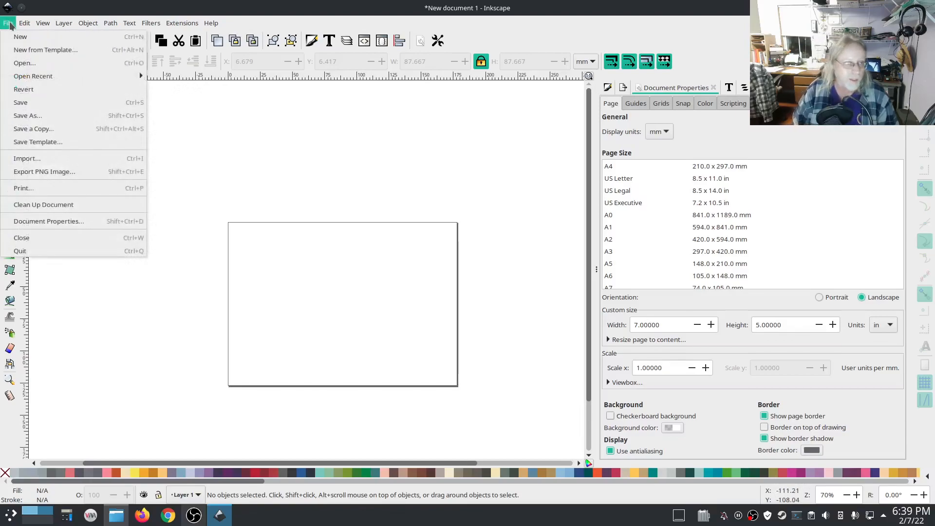
click(69, 160)
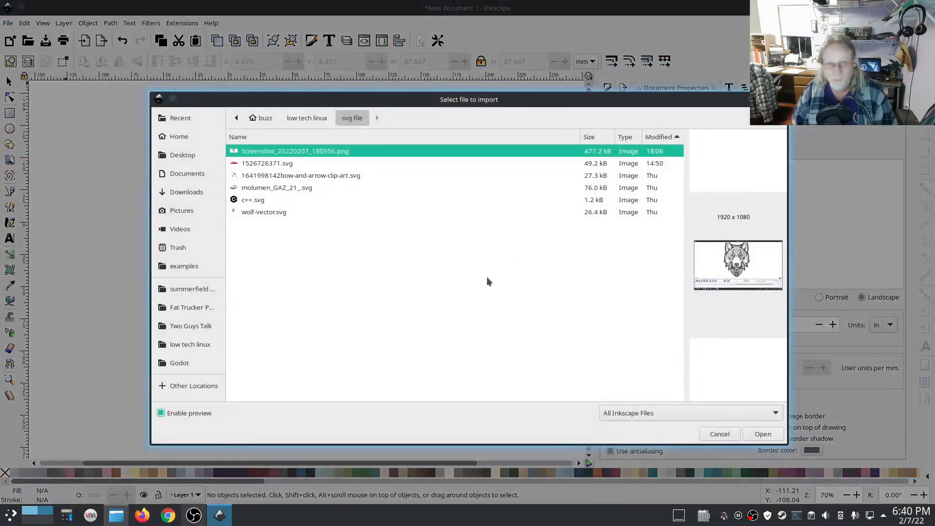
click(266, 161)
click(763, 435)
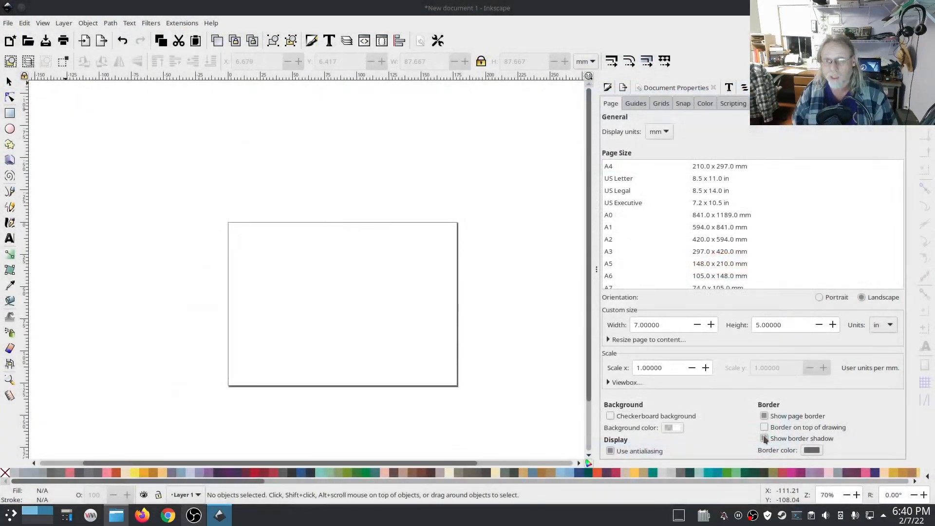
click(593, 305)
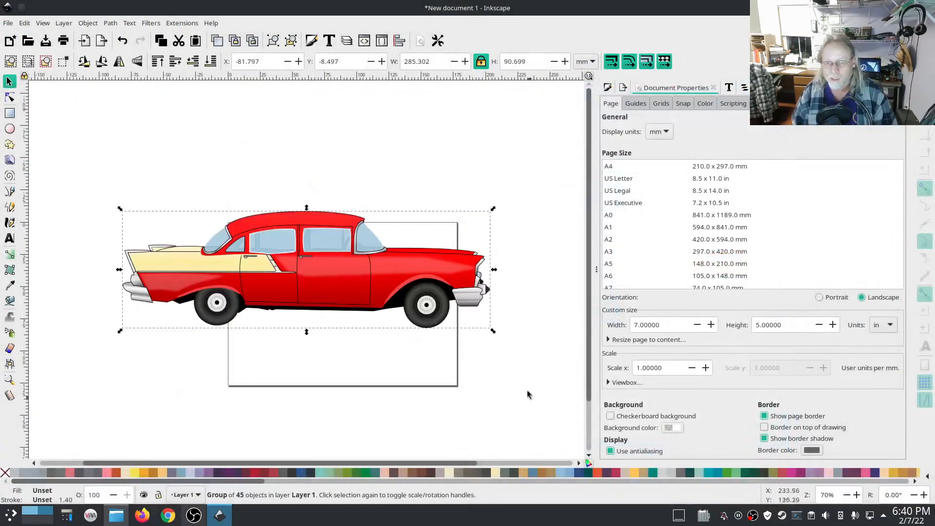
Scale the imported car down proportionally to about 177 mm wide and position it across the page's width.
drag(352, 269, 419, 317)
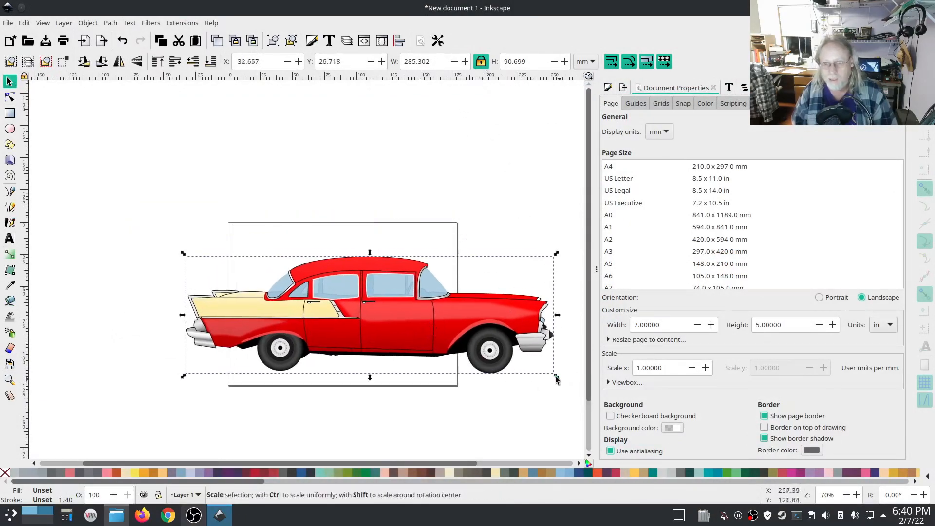
click(553, 378)
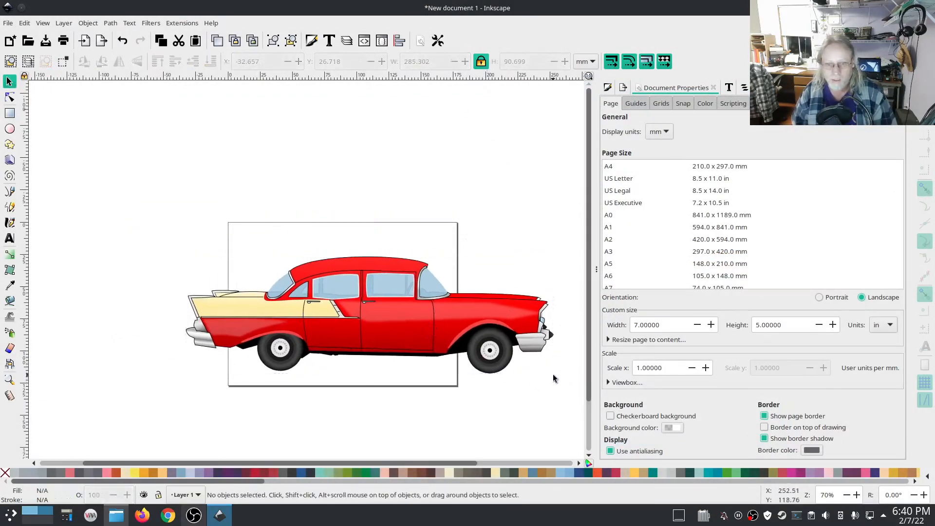
click(466, 320)
drag(547, 376, 470, 327)
drag(329, 287, 374, 294)
drag(442, 334, 460, 345)
ctrl+scroll(421, 326, up, 1)
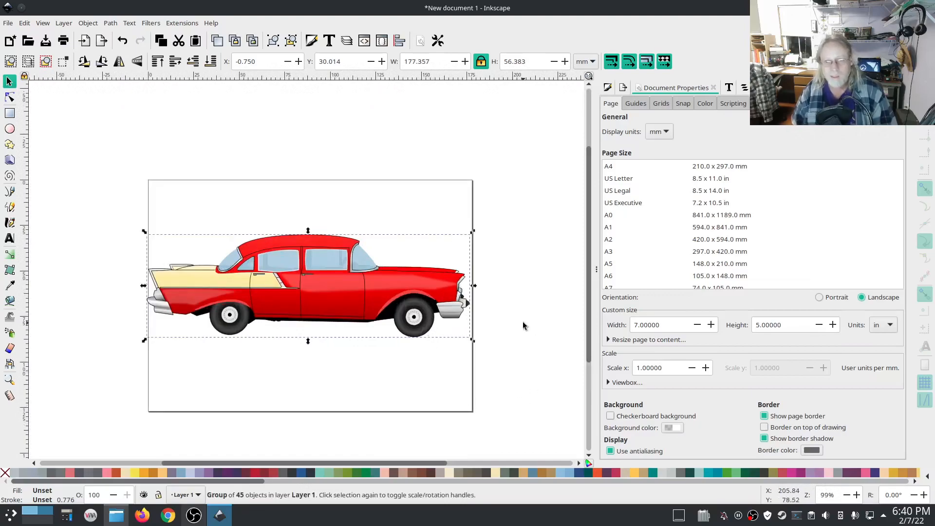
List the document's objects, run the Ink/Stitch Troubleshoot Objects check on car group g1185, and dismiss its report.
click(744, 87)
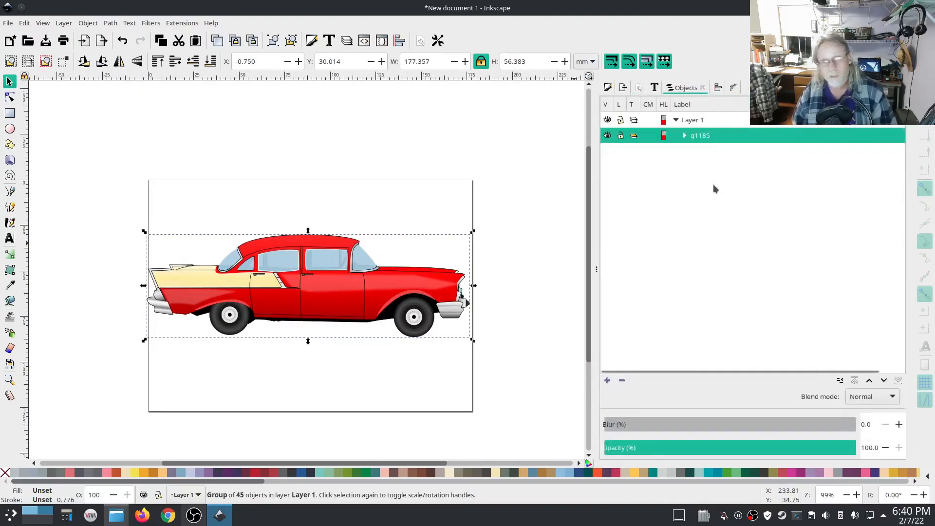
click(176, 24)
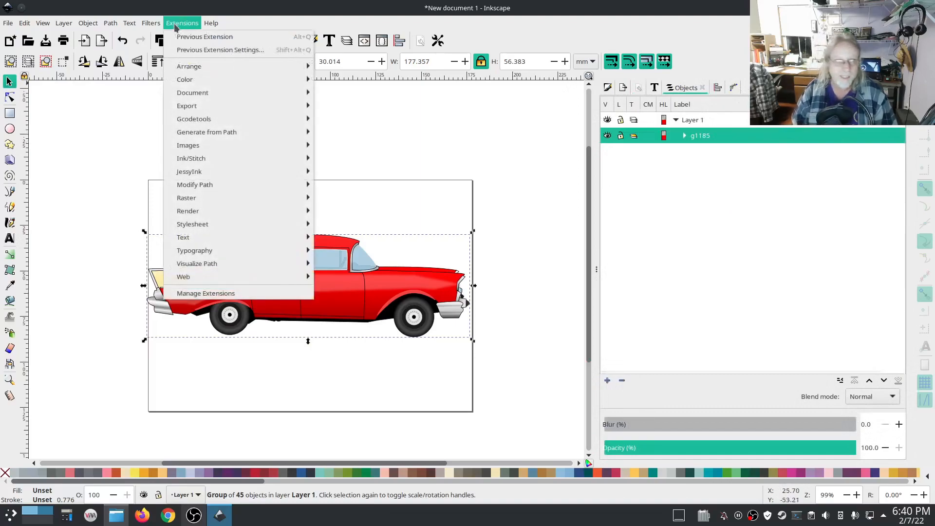
mouse_move(191, 160)
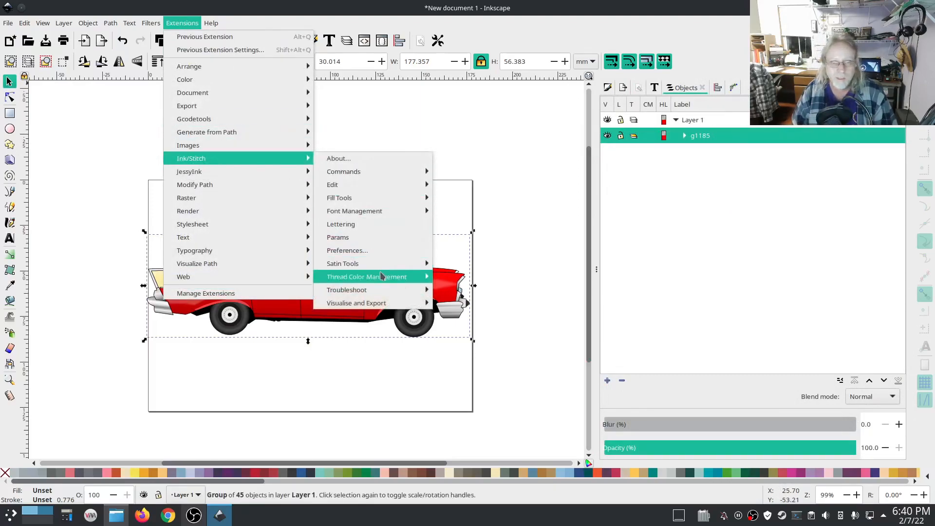
mouse_move(381, 276)
click(468, 316)
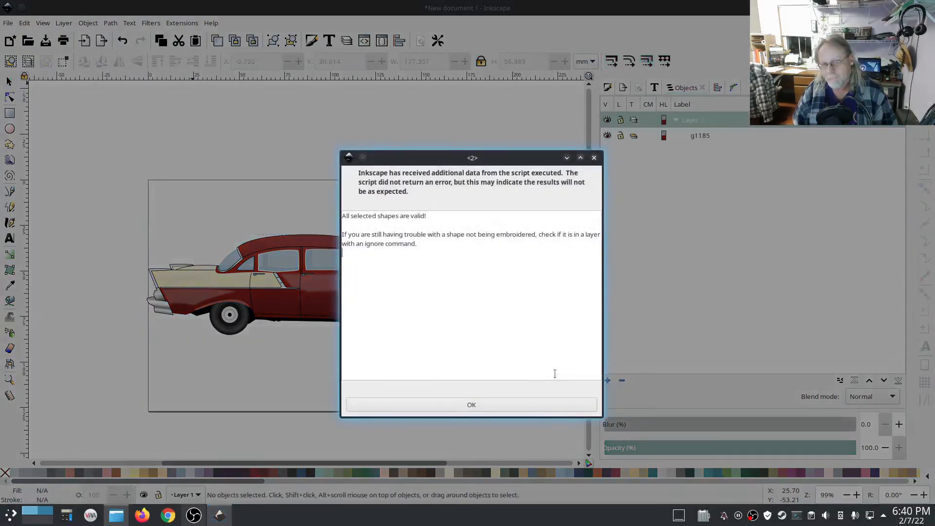
click(485, 405)
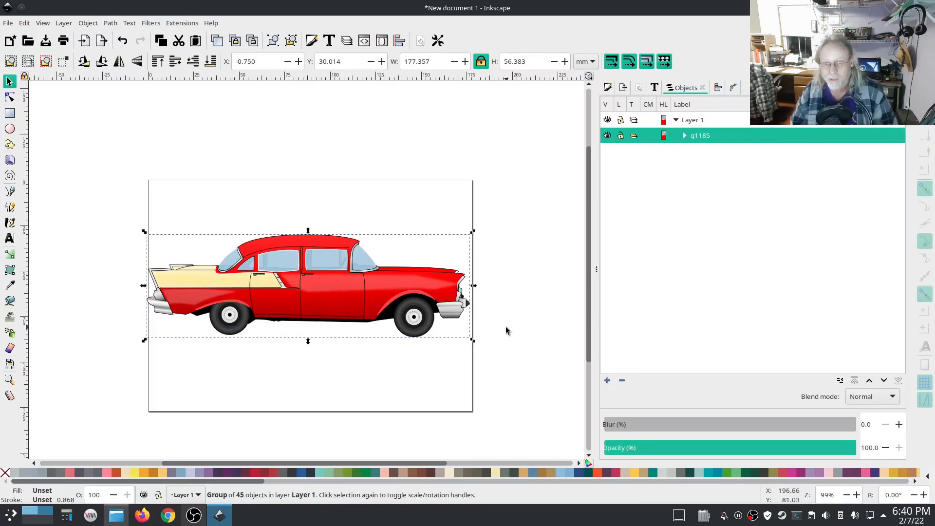
Generate an Ink/Stitch stitch plan preview of the car beside the canvas, with needle points and design layer visibility Unchanged.
drag(521, 264, 449, 246)
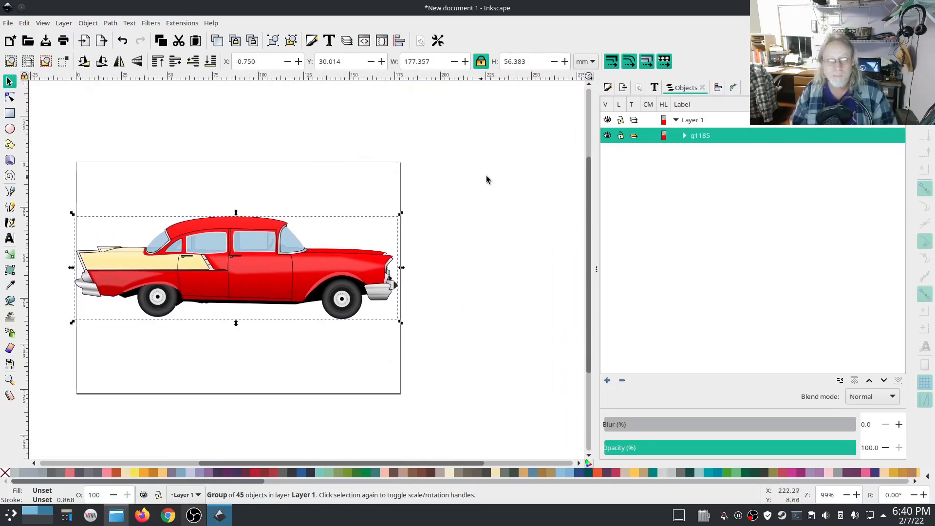
click(175, 23)
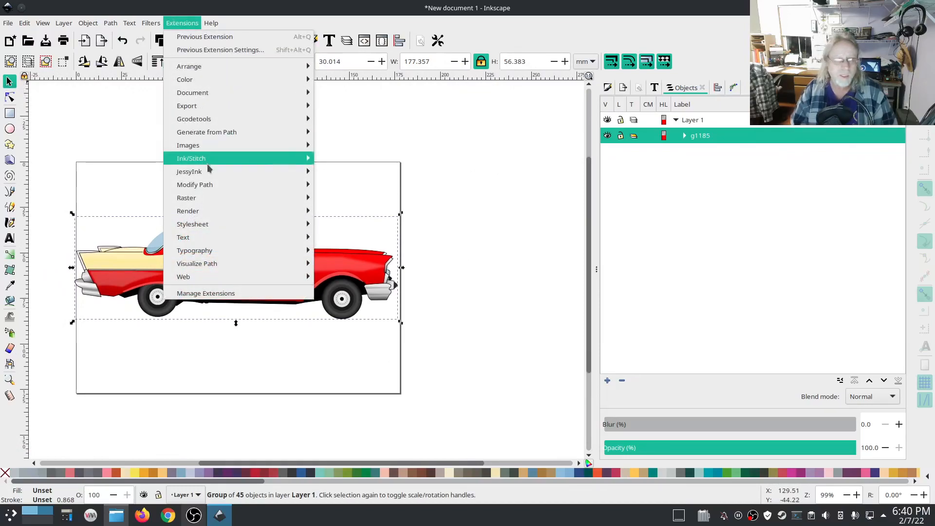
mouse_move(246, 157)
mouse_move(398, 304)
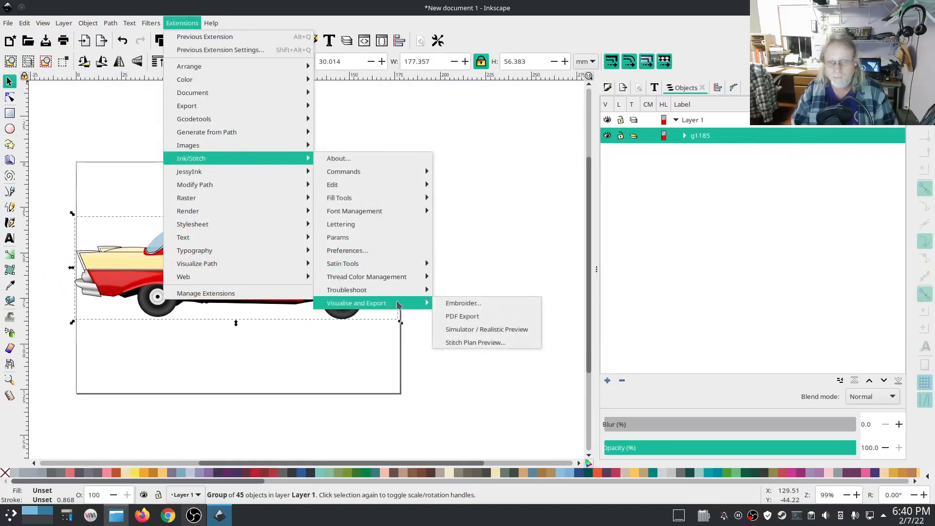
click(485, 342)
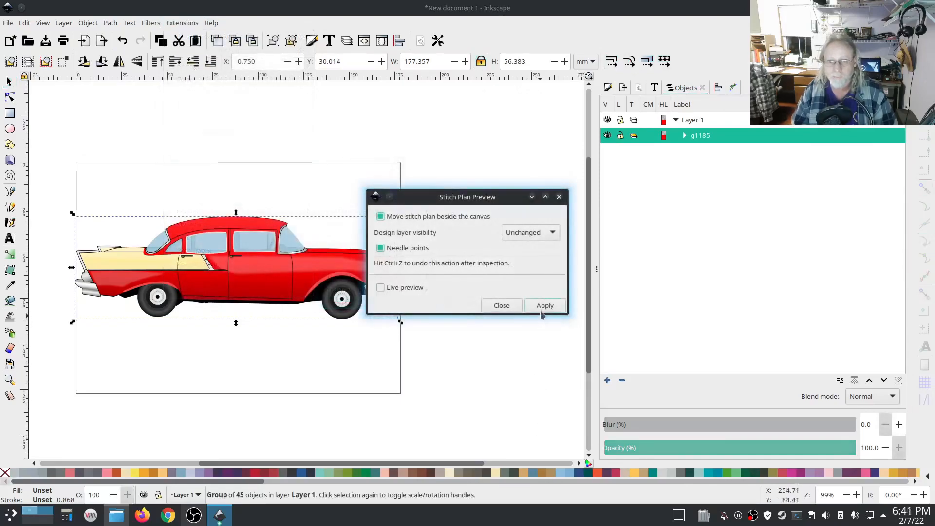
click(541, 311)
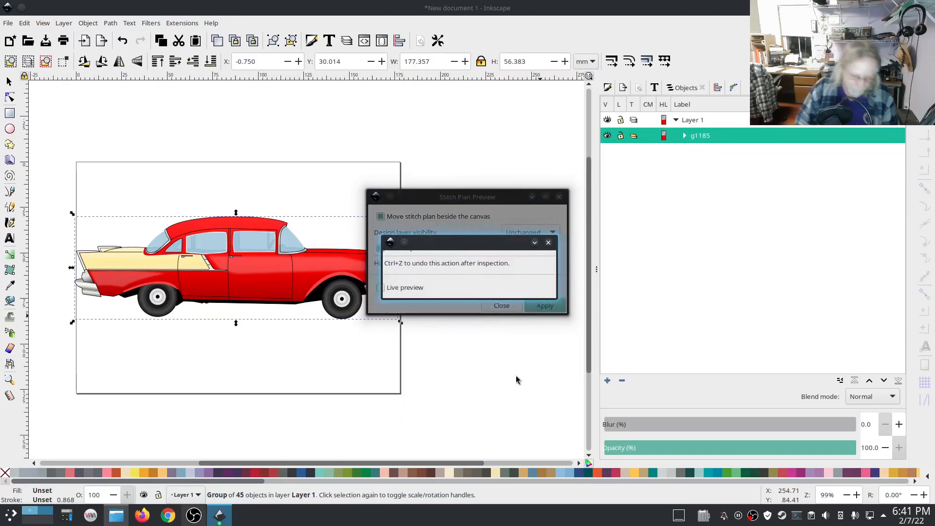
click(502, 306)
Examine the car's stitch plan beside the page and look through the color blocks in the Stitch Plan layer.
drag(519, 363, 300, 327)
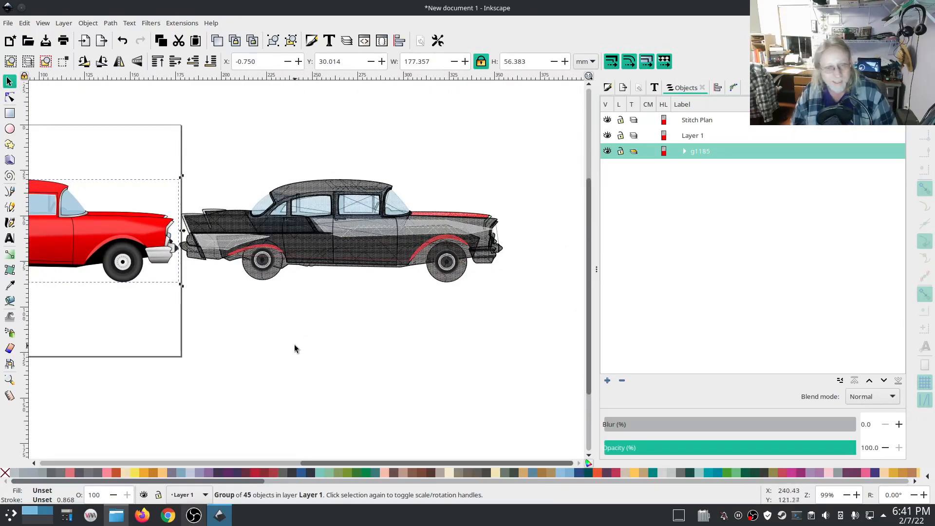
drag(296, 343, 240, 323)
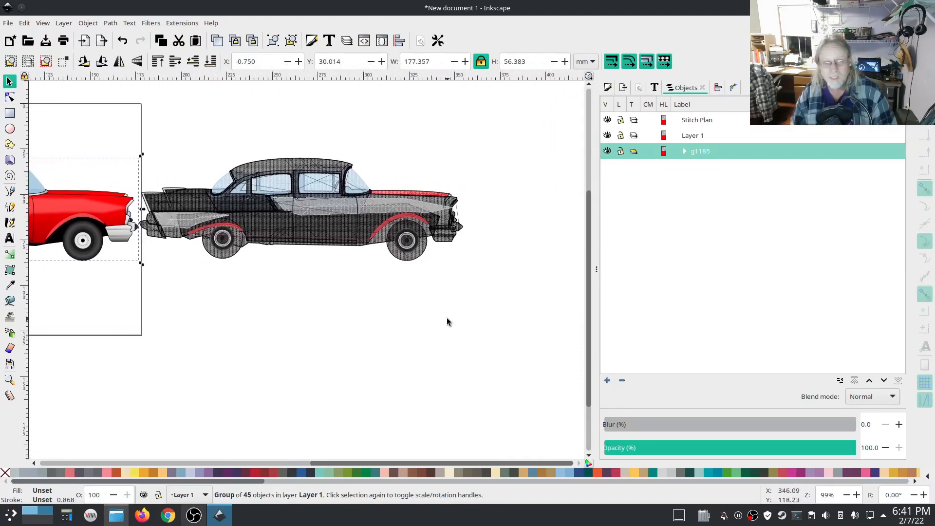
drag(453, 315, 363, 345)
scroll(395, 335, down, 2)
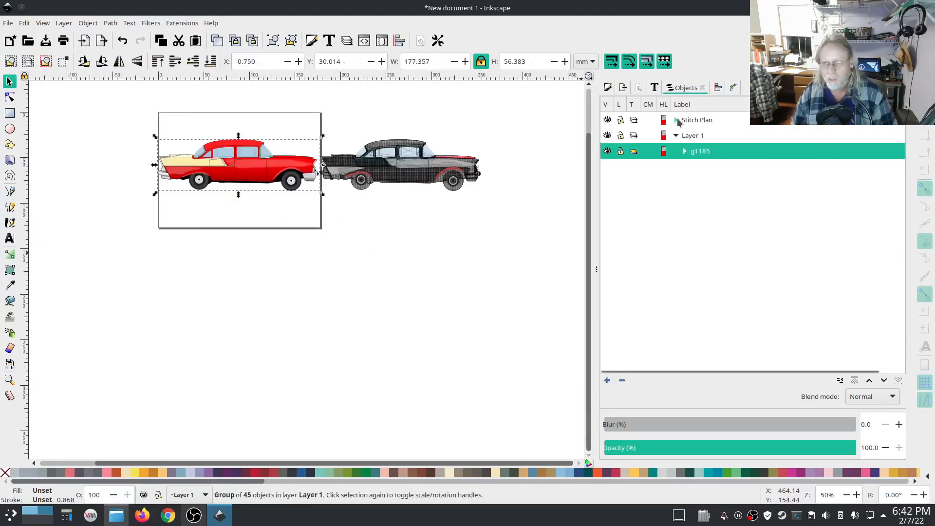
click(676, 119)
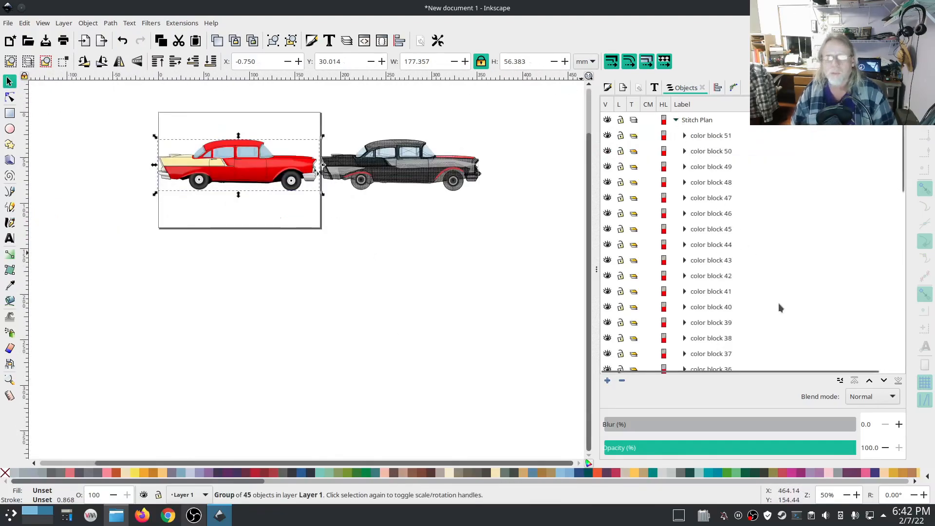
scroll(779, 305, down, 10)
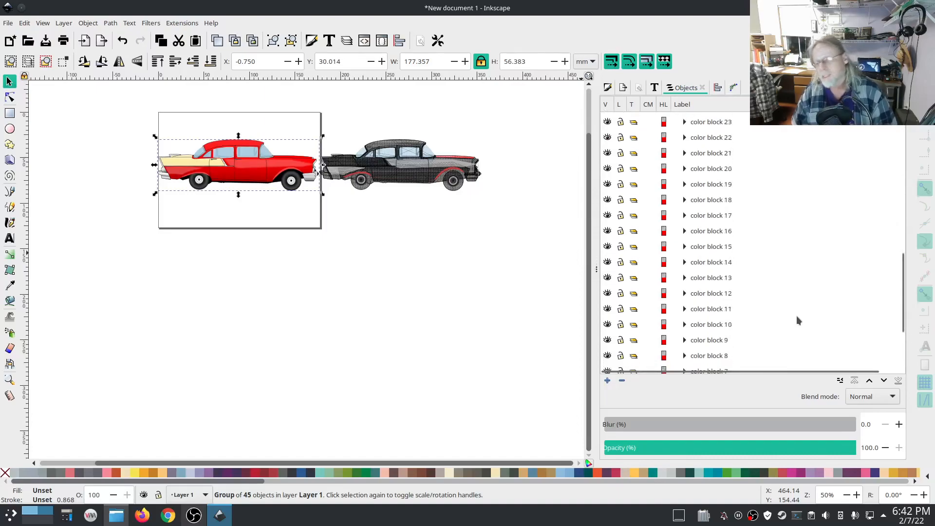
Delete the Stitch Plan layer, keeping the original car drawing in Layer 1.
scroll(797, 319, down, 3)
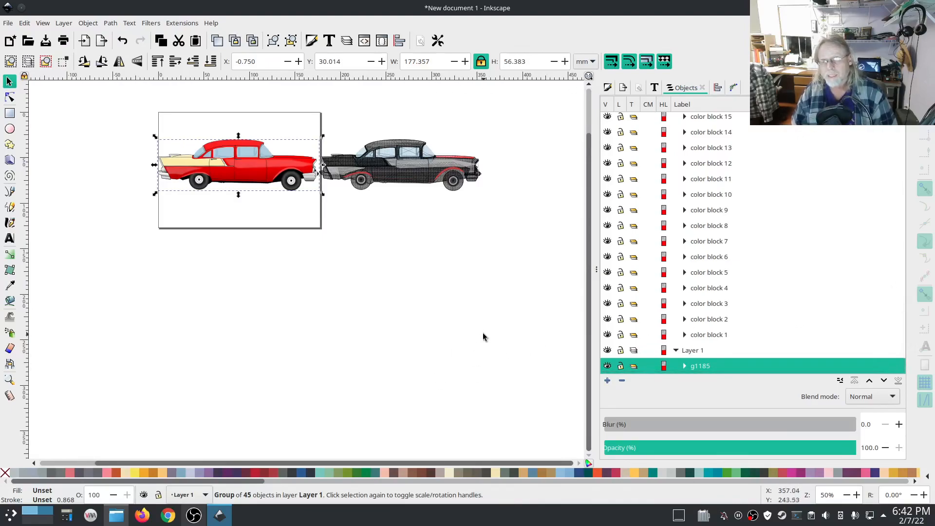
scroll(721, 321, up, 10)
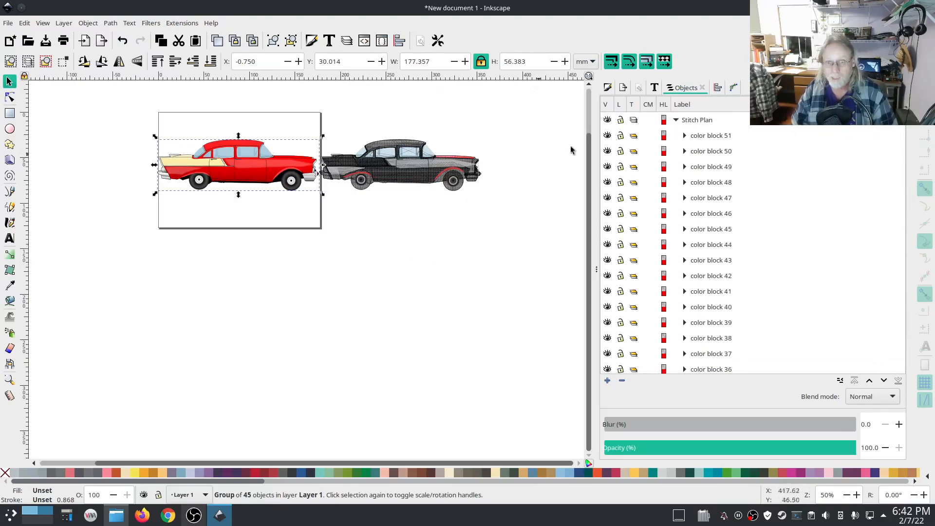
right_click(692, 121)
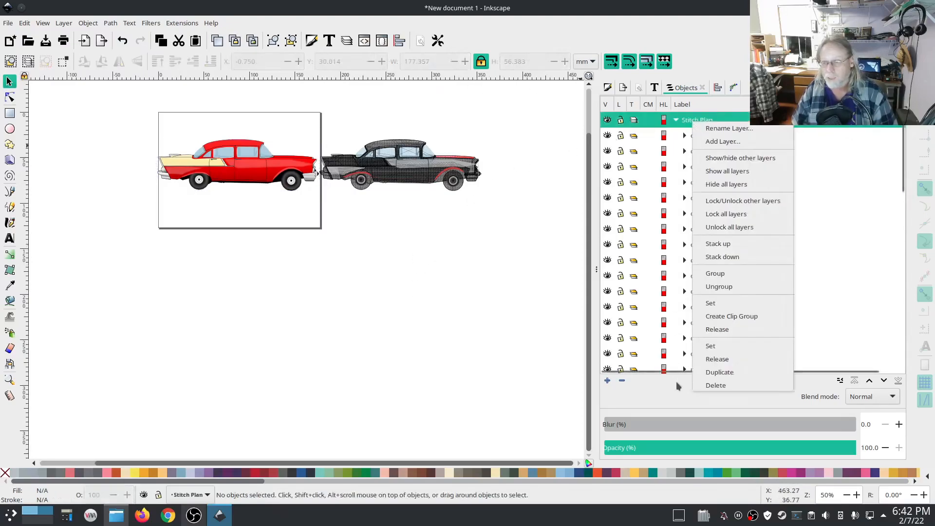
click(716, 385)
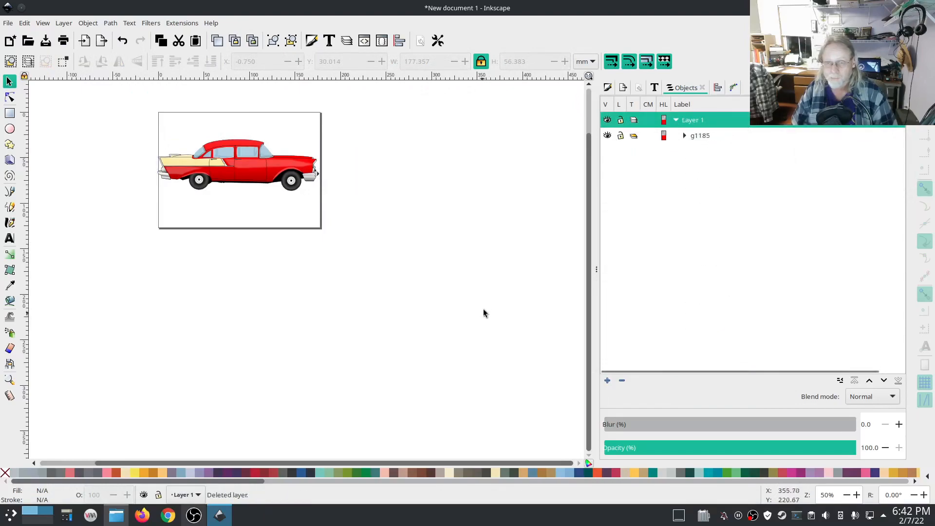
Expand car group g1185 and hide all the objects inside it.
click(685, 135)
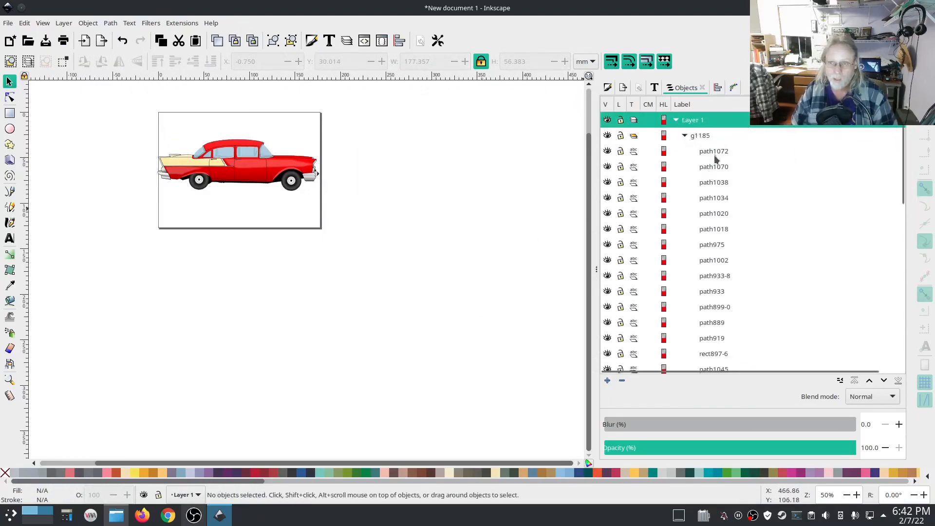
click(714, 151)
key(ctrl+a)
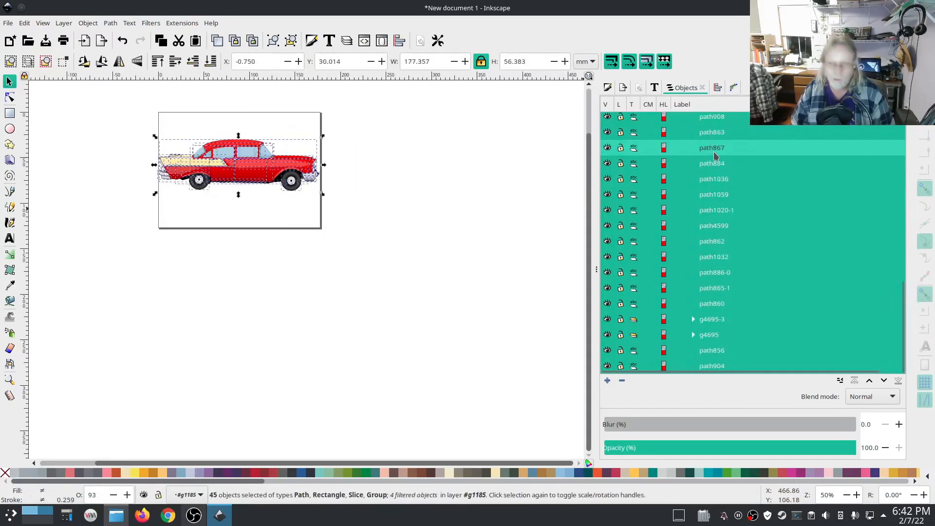
click(607, 366)
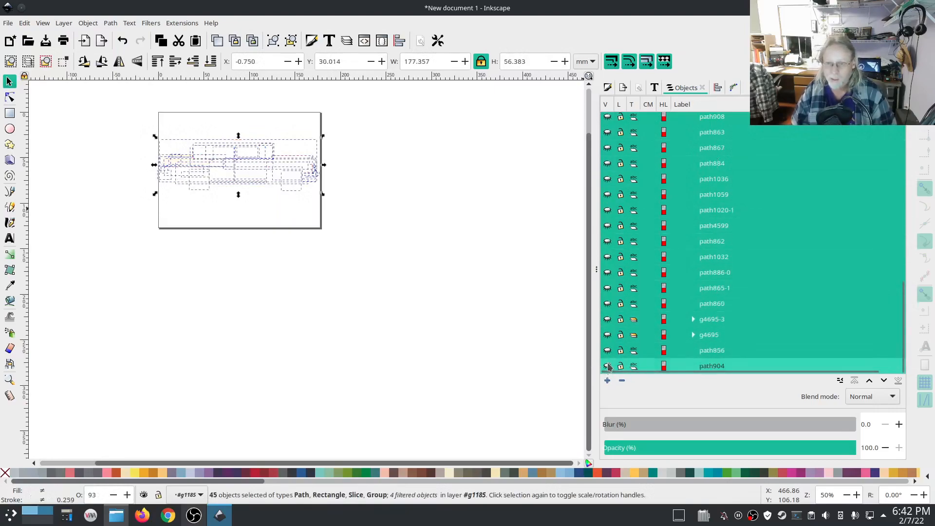
Expand the two wheel groups g4695-3 and g4695, and make the rear wheel group g4695 visible for close inspection.
click(694, 335)
click(693, 319)
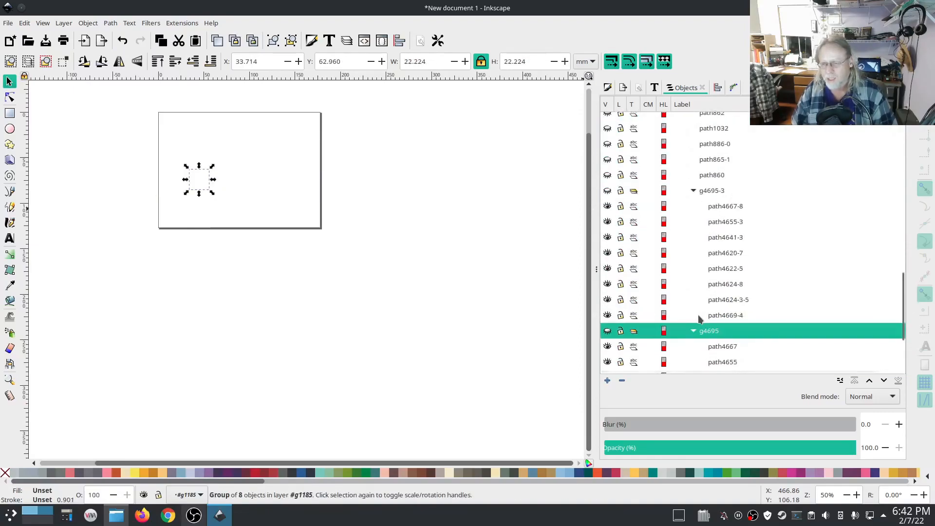
click(608, 331)
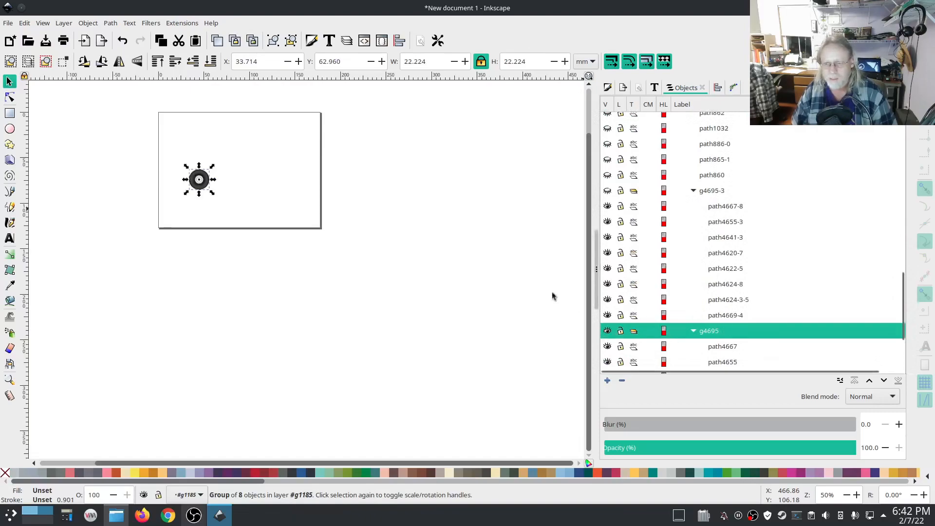
scroll(174, 165, up, 6)
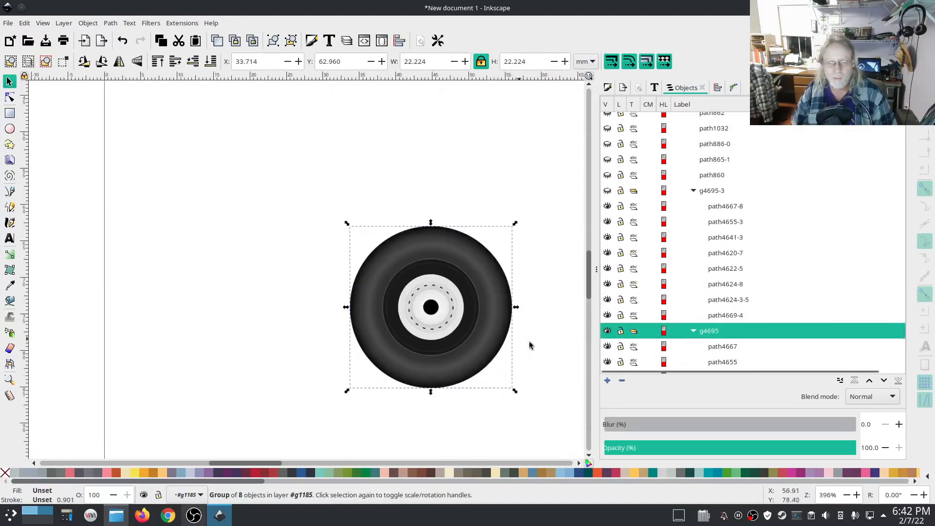
scroll(758, 332, down, 5)
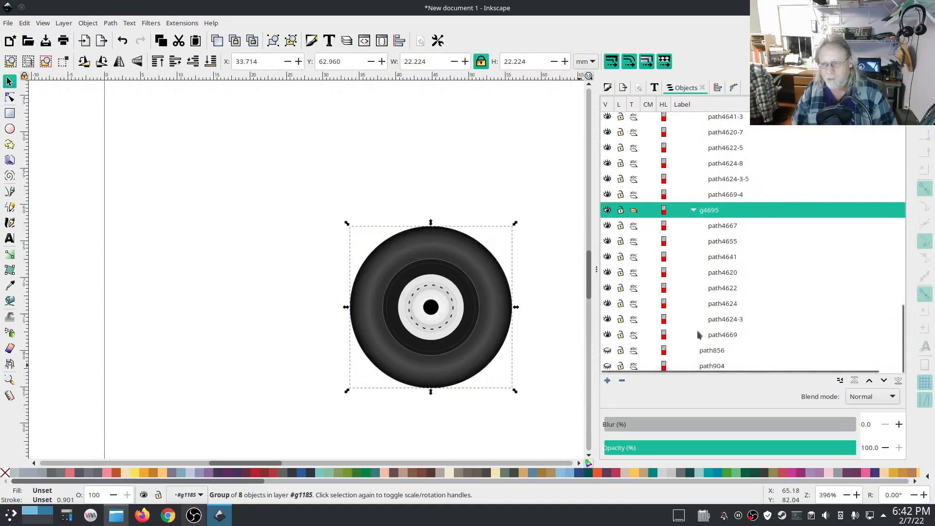
Hide every part of rear wheel group g4695 except the tire circle path4669.
click(712, 226)
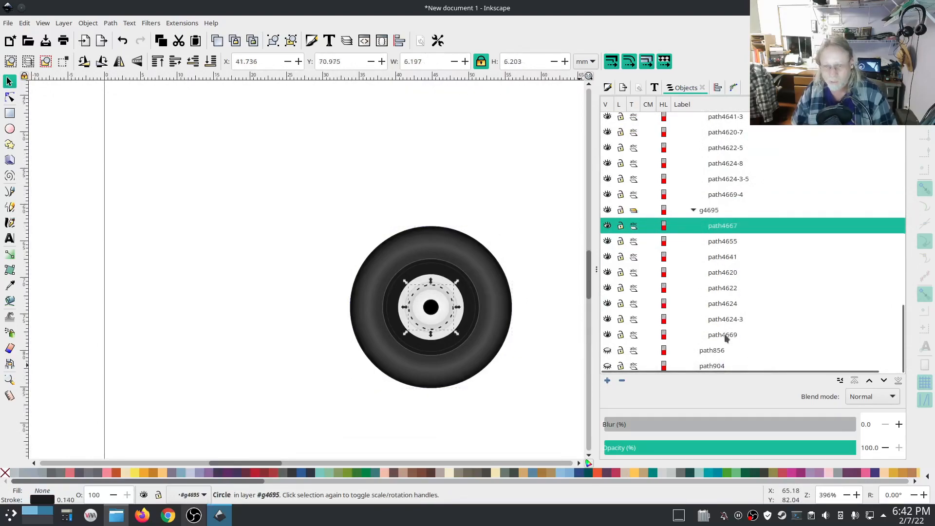
shift+click(724, 334)
click(607, 335)
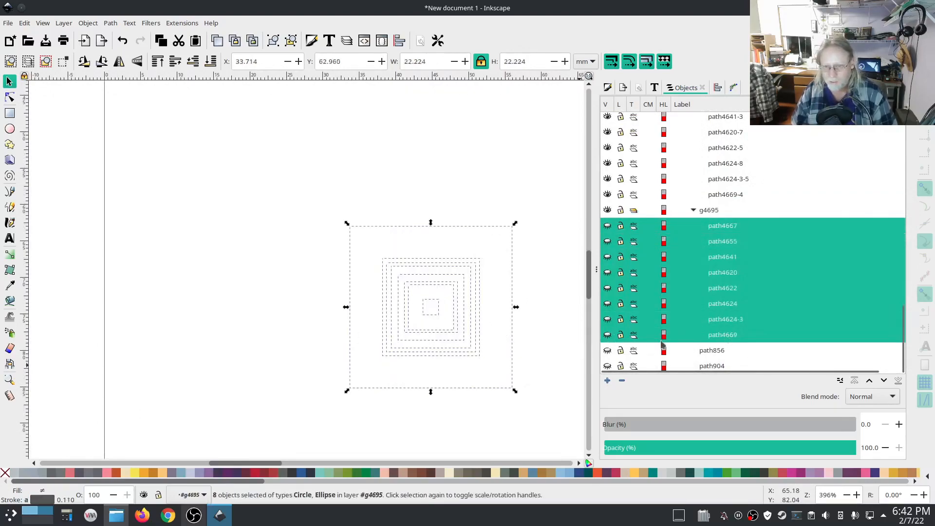
click(710, 337)
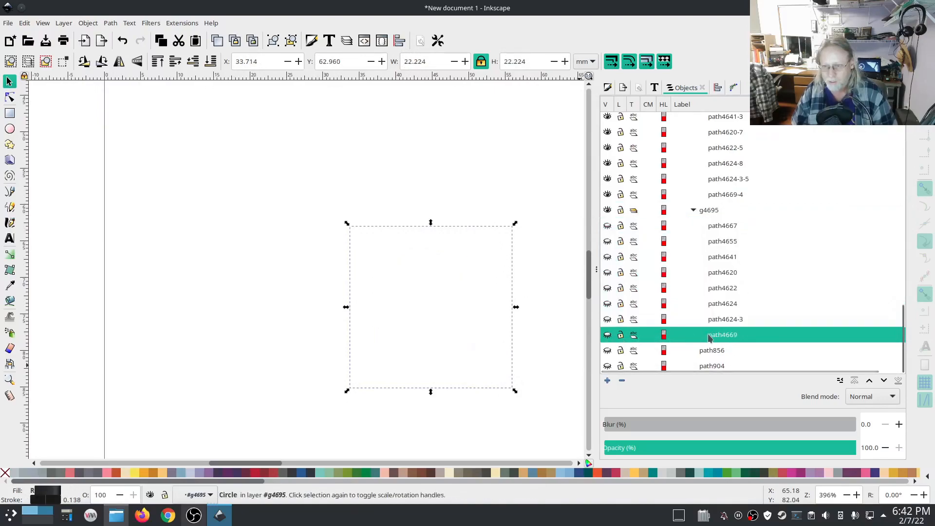
click(607, 335)
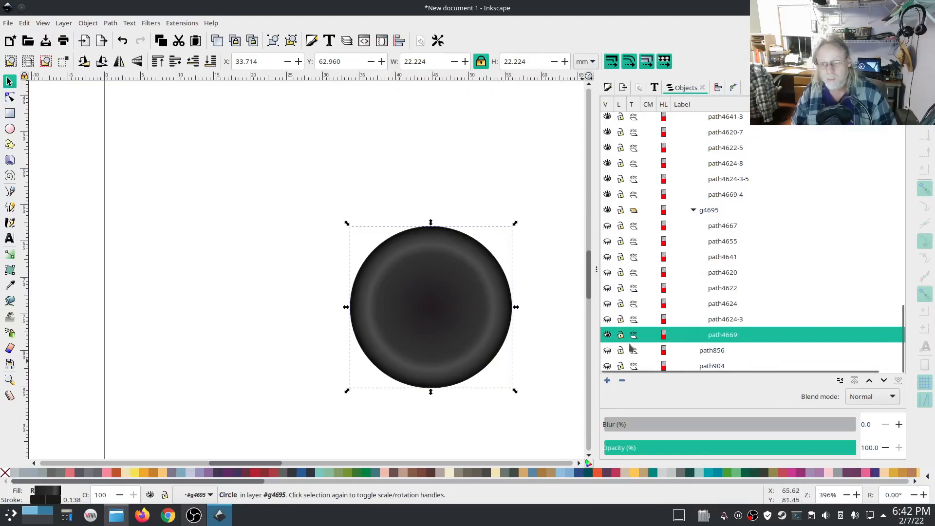
Check the rear wheel's remaining parts one by one, leaving only the light hub disc path4620 shown with the tire.
click(608, 320)
click(608, 319)
click(608, 304)
click(608, 304)
click(608, 287)
click(608, 288)
click(608, 272)
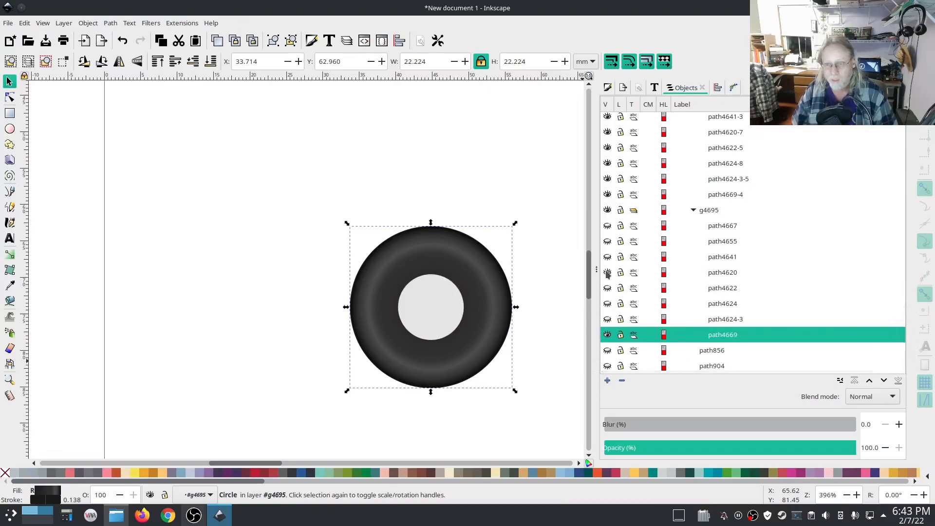
click(608, 257)
click(607, 256)
click(608, 241)
click(608, 241)
click(608, 225)
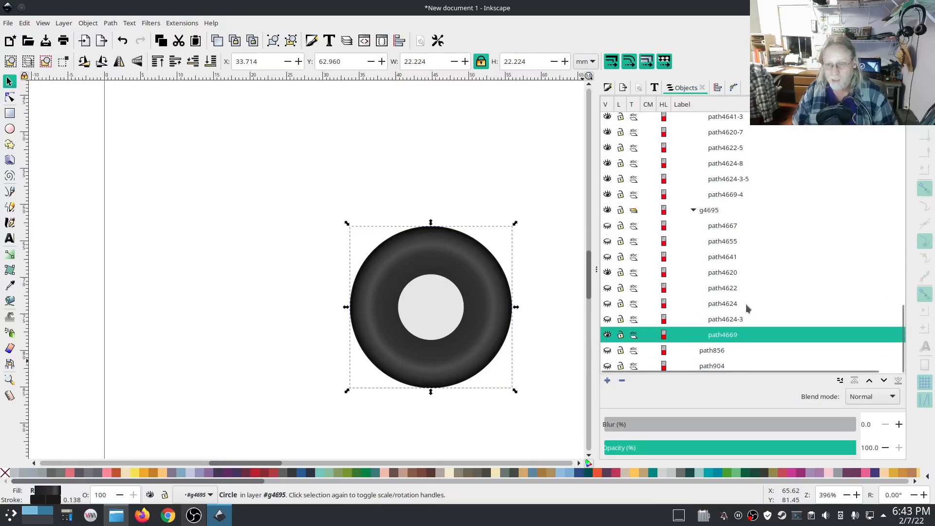
Delete the six hidden parts of rear wheel group g4695: path4667, path4655, path4641, path4622, path4624 and path4624-3.
click(715, 231)
shift+click(724, 258)
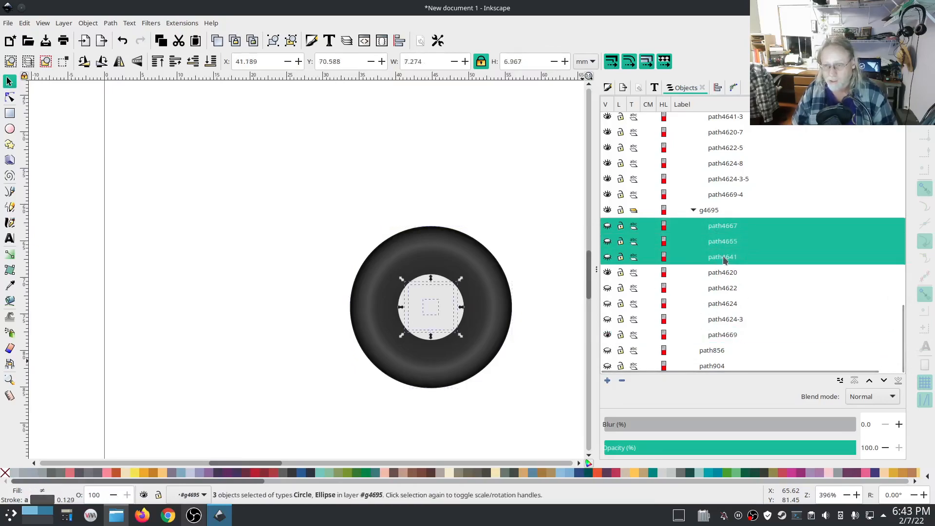
ctrl+click(723, 288)
ctrl+click(721, 304)
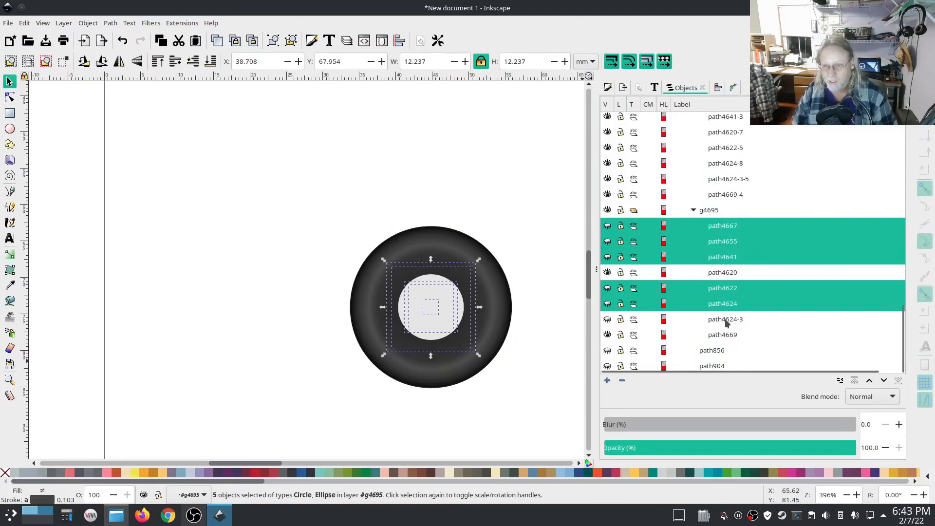
ctrl+click(724, 319)
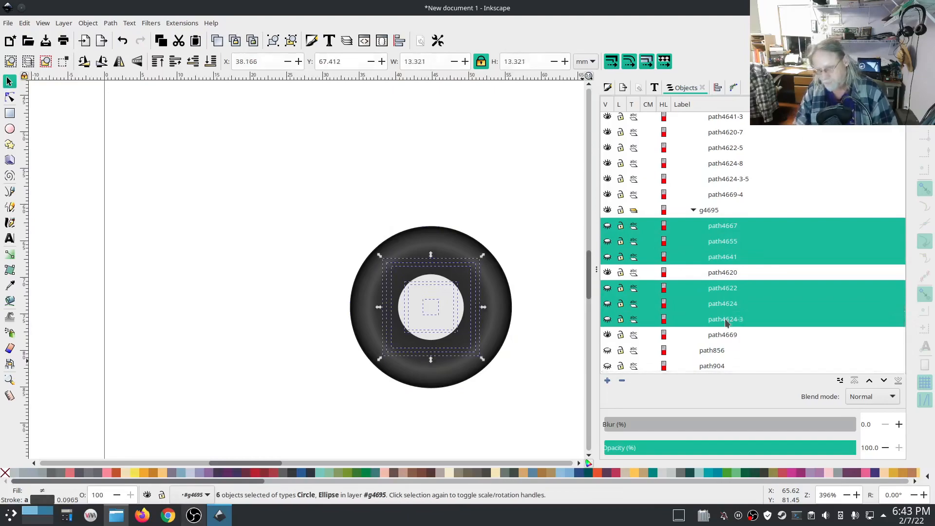
key(Escape)
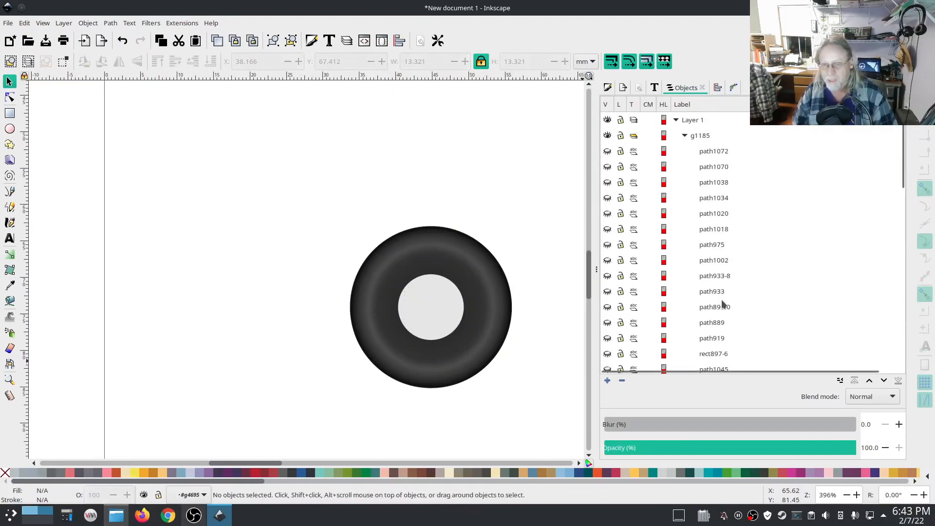
Make the front wheel group g4695-3 visible with all its parts hidden except the tire circle path4669-4.
scroll(746, 282, down, 2)
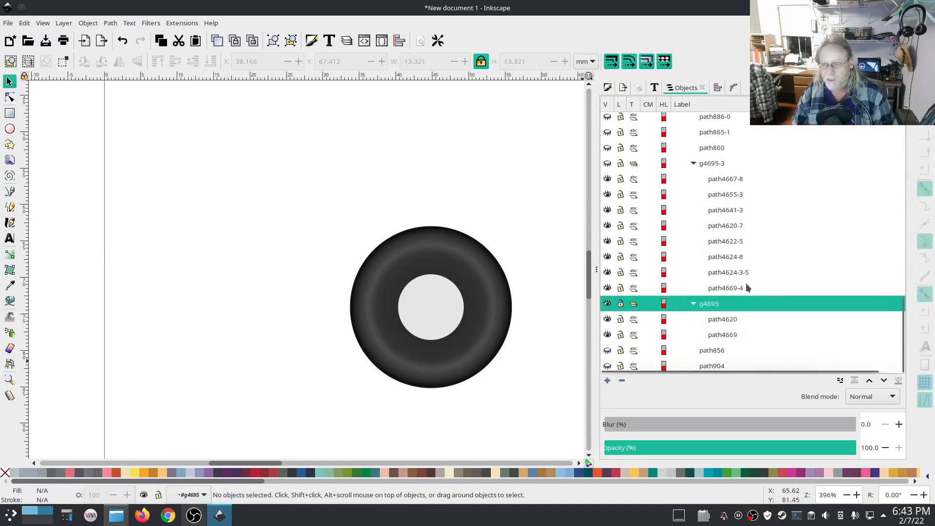
drag(492, 336, 200, 295)
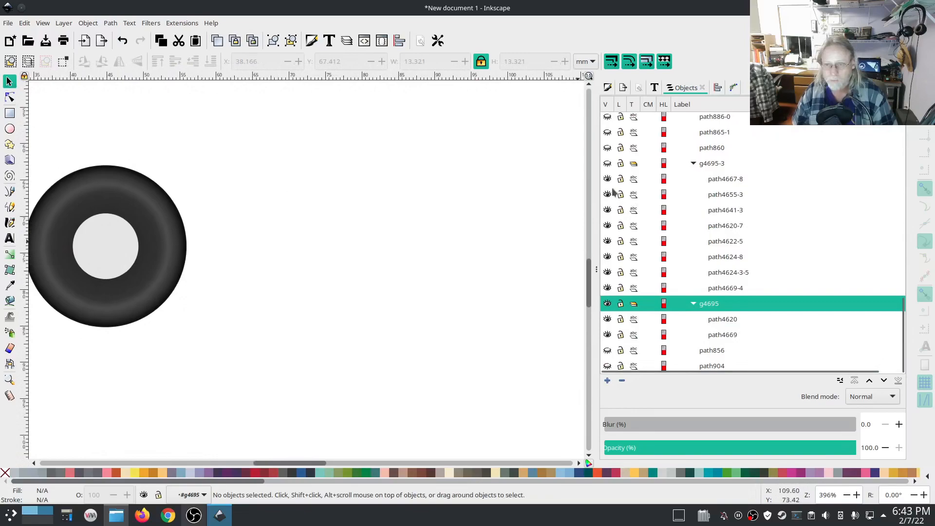
click(608, 163)
drag(543, 309, 49, 325)
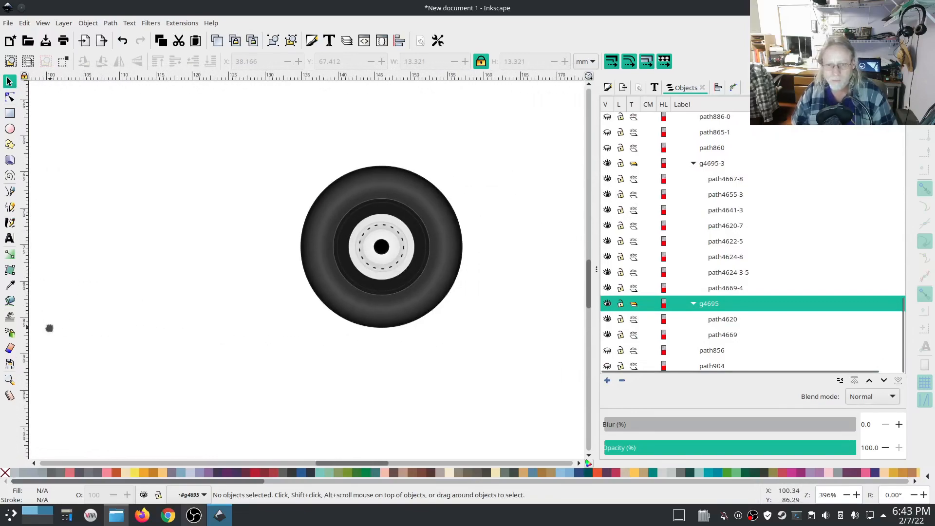
click(726, 179)
shift+click(734, 287)
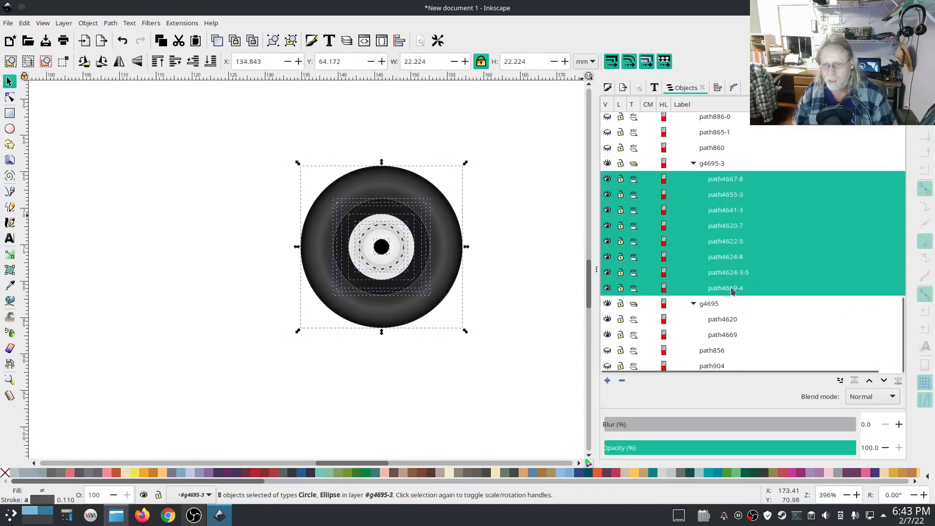
click(608, 288)
click(608, 290)
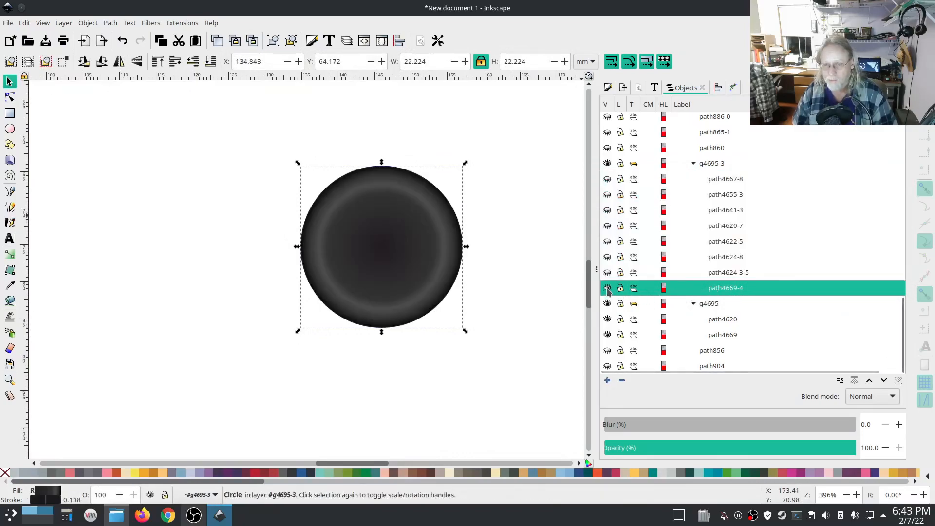
Check the front wheel's remaining parts one by one, leaving only the light hub disc path4620-7 shown with the tire.
click(607, 272)
click(608, 272)
click(608, 273)
click(608, 273)
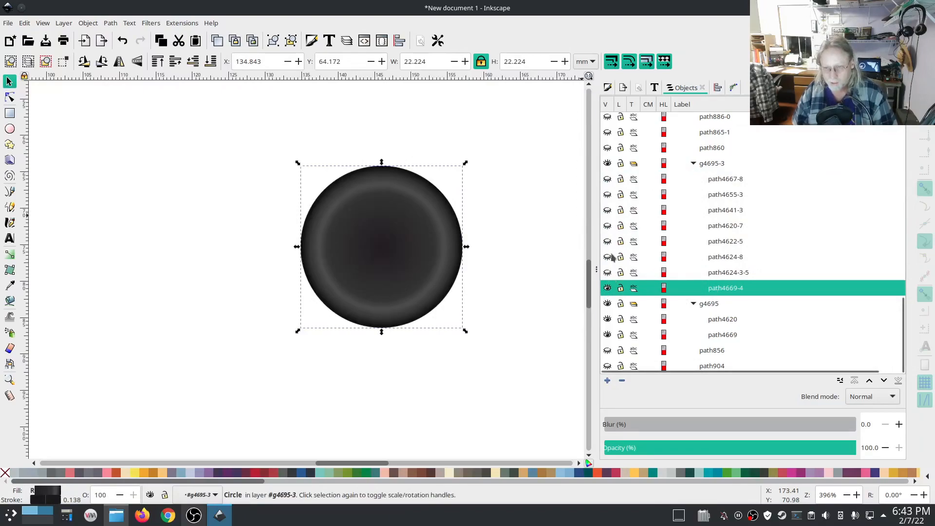
click(608, 258)
click(608, 257)
click(608, 242)
click(607, 241)
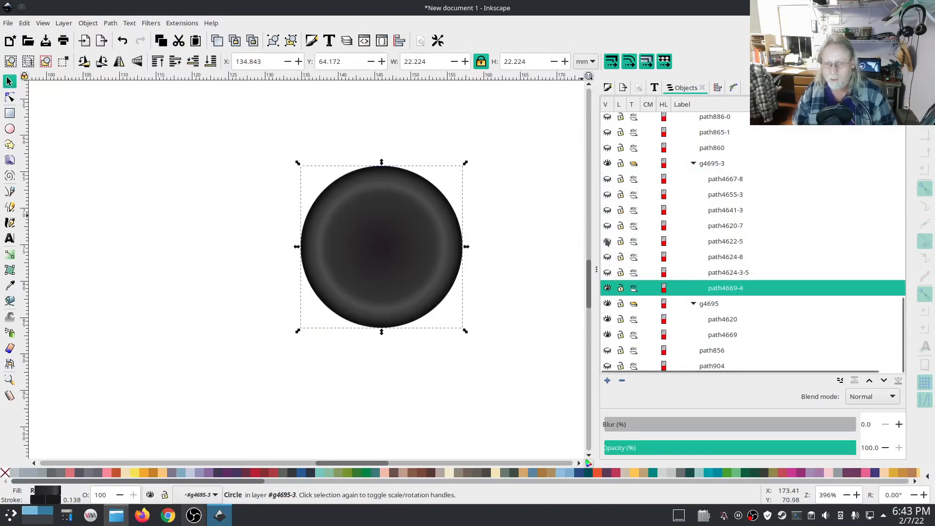
click(608, 226)
click(608, 226)
click(607, 226)
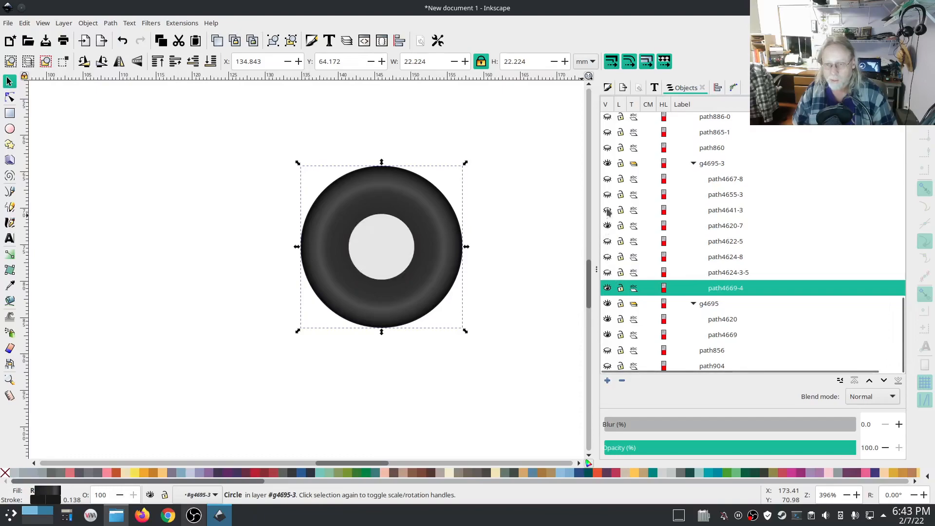
click(607, 210)
click(607, 195)
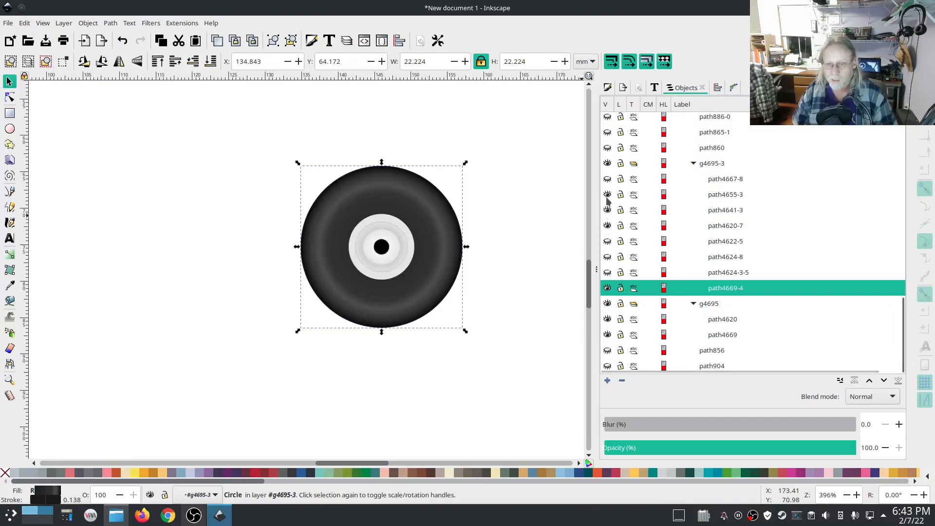
click(607, 209)
click(607, 195)
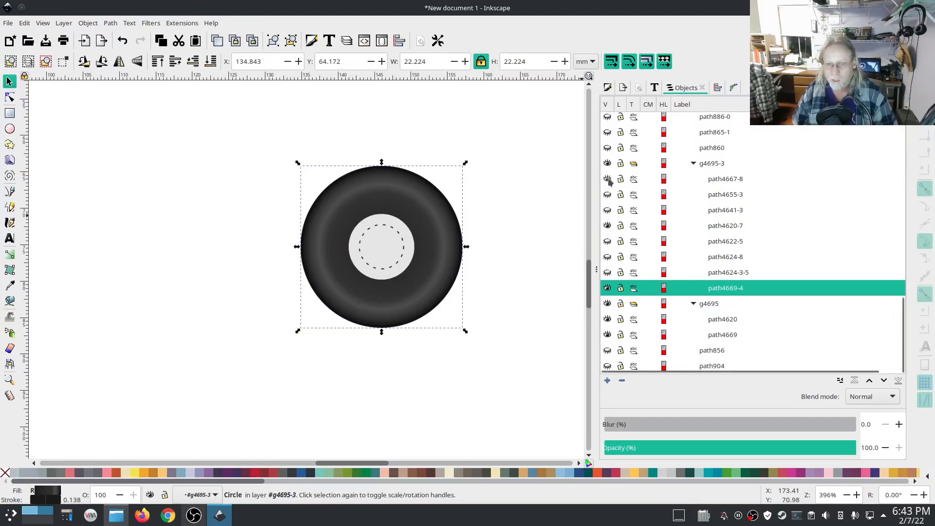
click(607, 179)
Delete the six hidden parts of front wheel group g4695-3, keeping only path4620-7 and path4669-4.
click(715, 179)
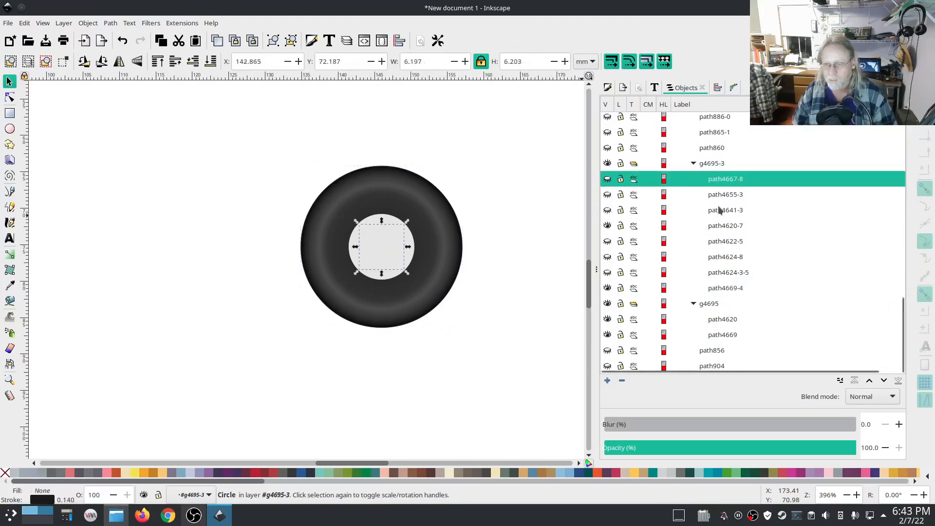
shift+click(720, 211)
ctrl+click(721, 243)
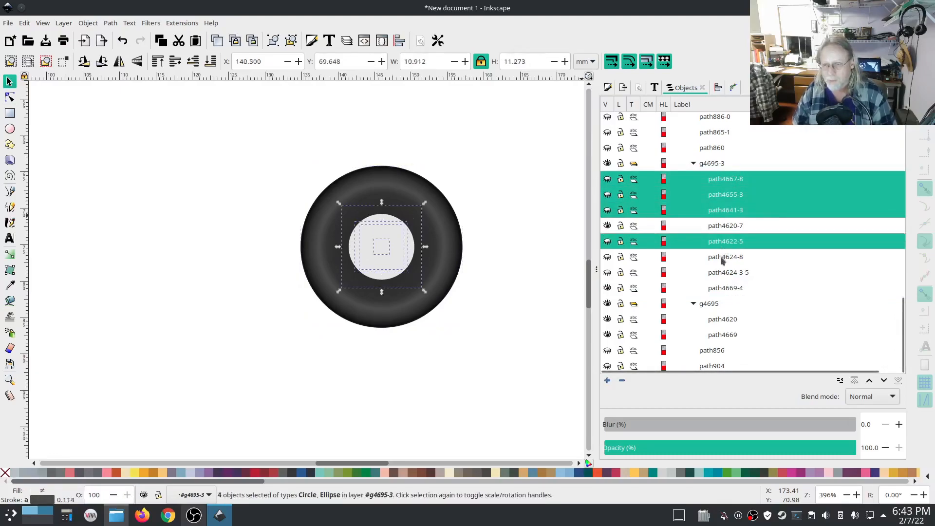
ctrl+click(720, 256)
ctrl+click(720, 273)
key(Escape)
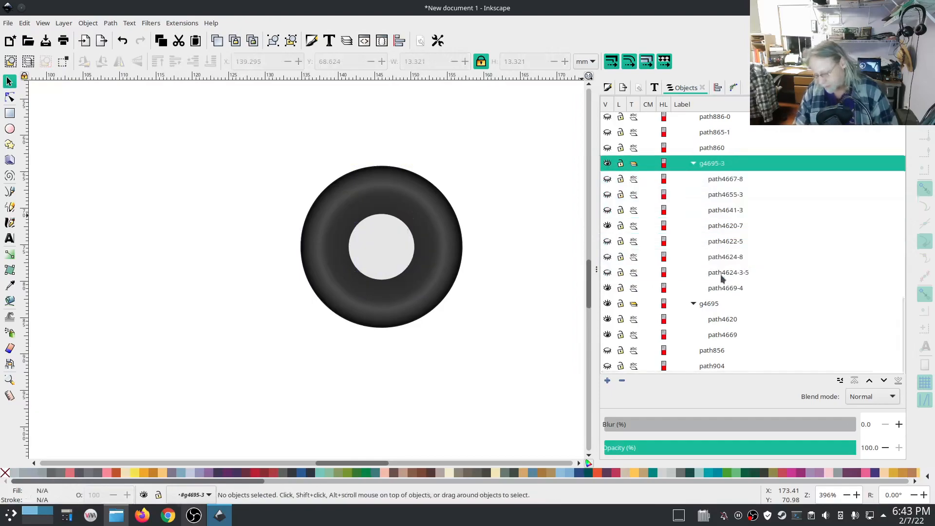
scroll(396, 352, down, 4)
scroll(396, 352, up, 3)
ctrl+scroll(396, 352, down, 4)
drag(344, 371, 360, 342)
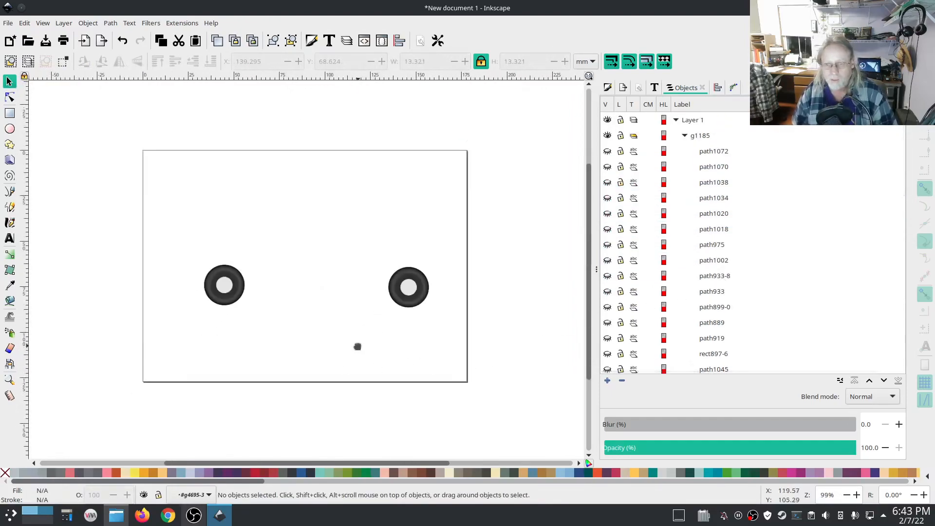
Hide the small light-blue piece path904 and make the black underbody path856 visible with the wheels.
scroll(701, 311, down, 12)
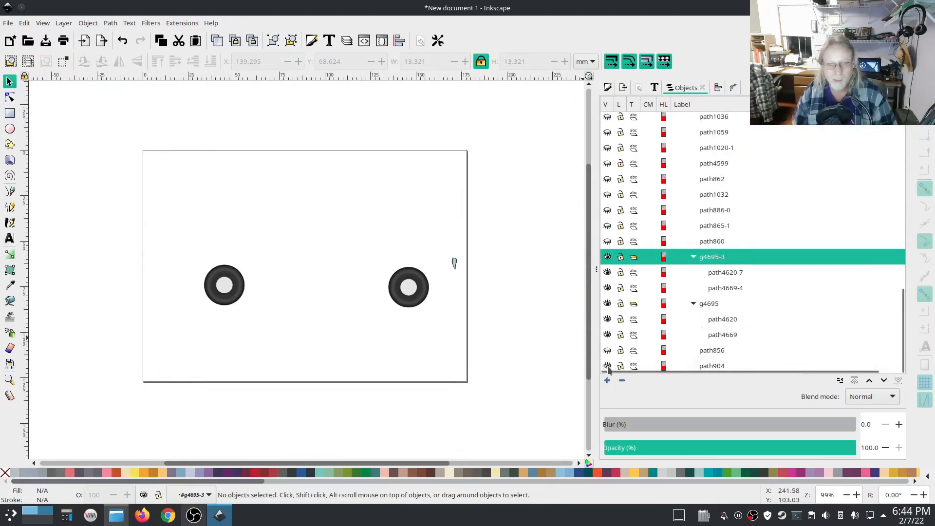
ctrl+scroll(474, 271, up, 4)
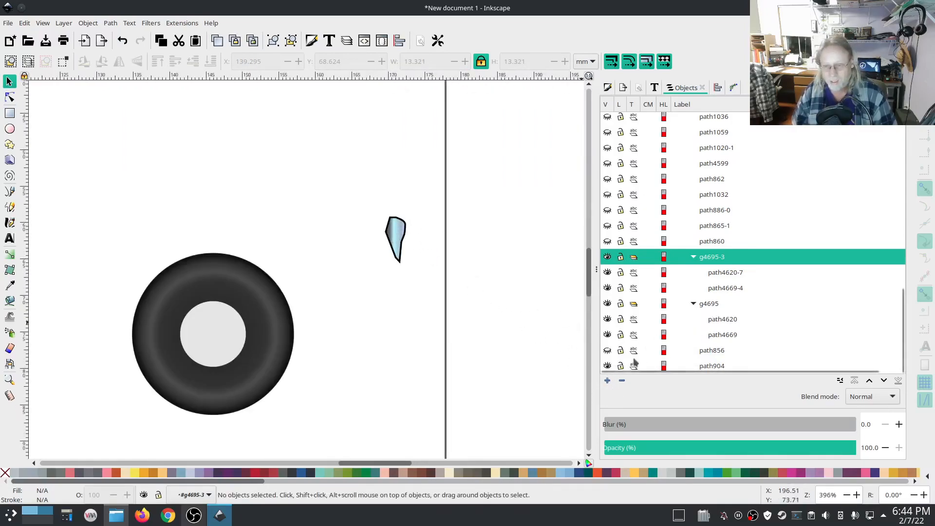
click(607, 366)
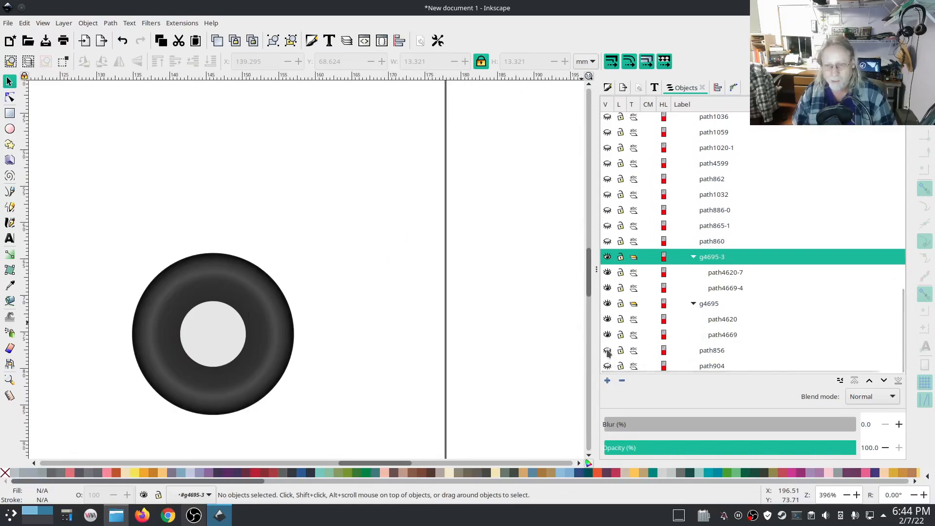
click(607, 350)
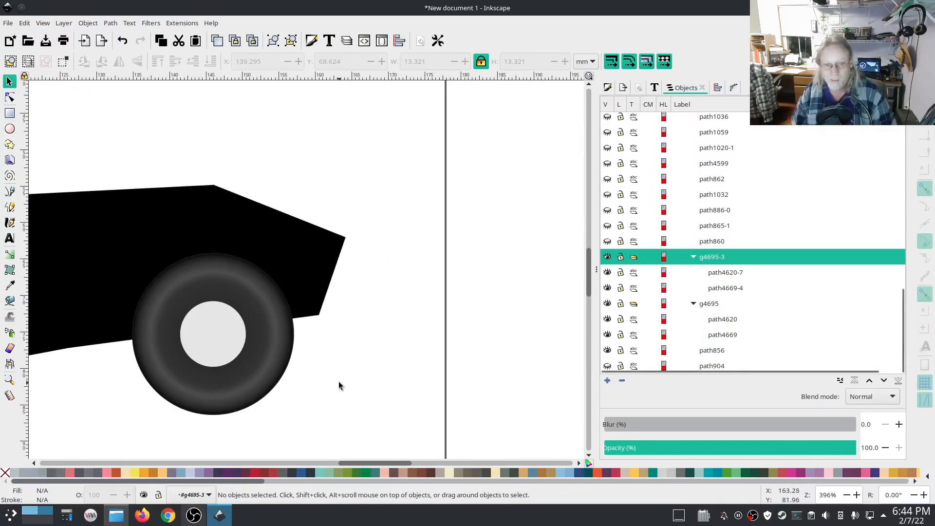
scroll(338, 381, down, 2)
drag(234, 395, 468, 365)
scroll(442, 370, down, 2)
scroll(443, 369, down, 2)
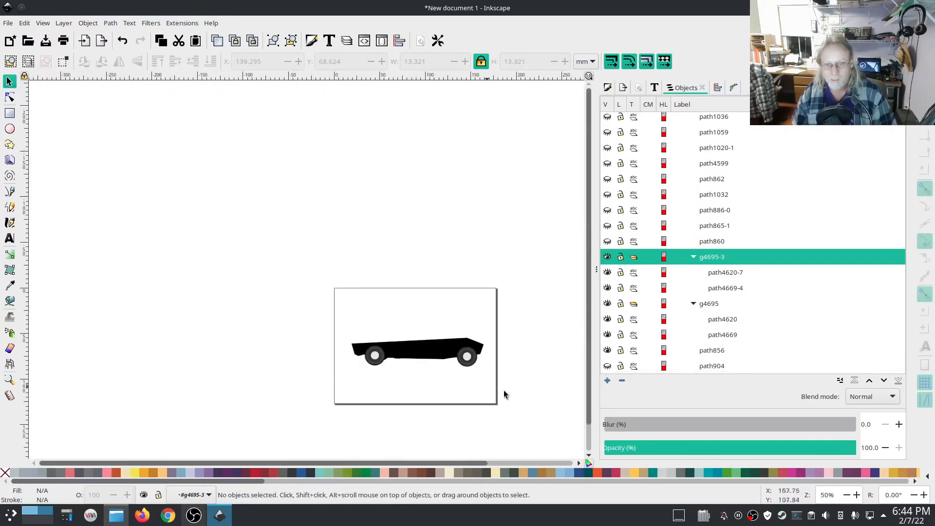
scroll(461, 367, up, 2)
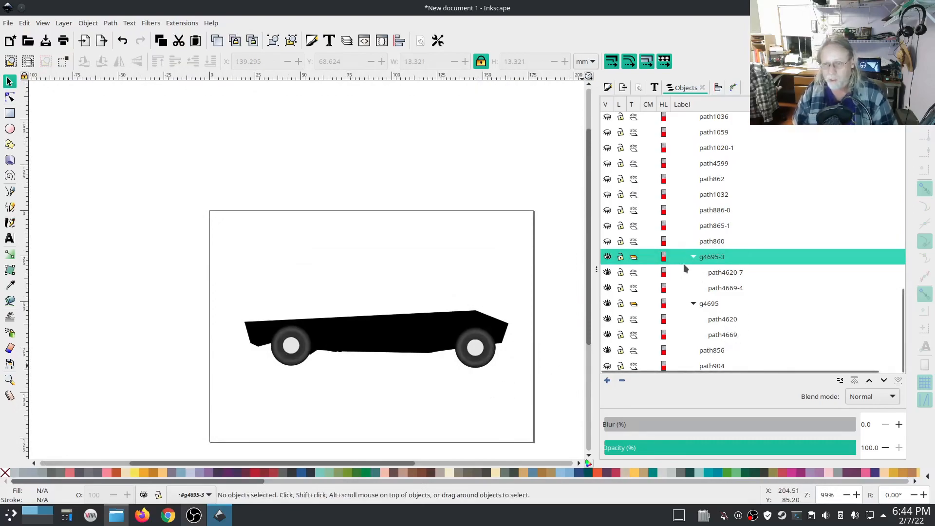
Show the red hood strip path860, blue interior path1032 and window glass path862, keeping path865-1 hidden.
click(608, 242)
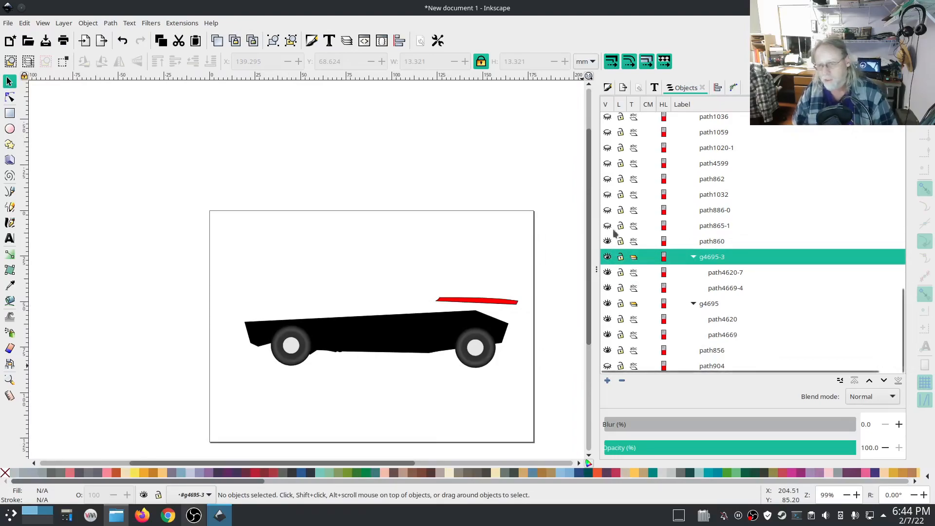
click(608, 226)
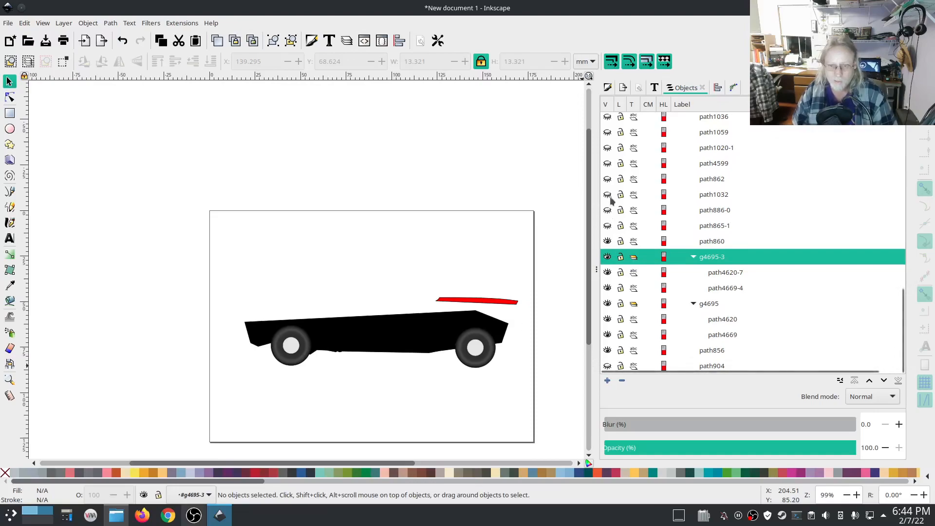
click(608, 195)
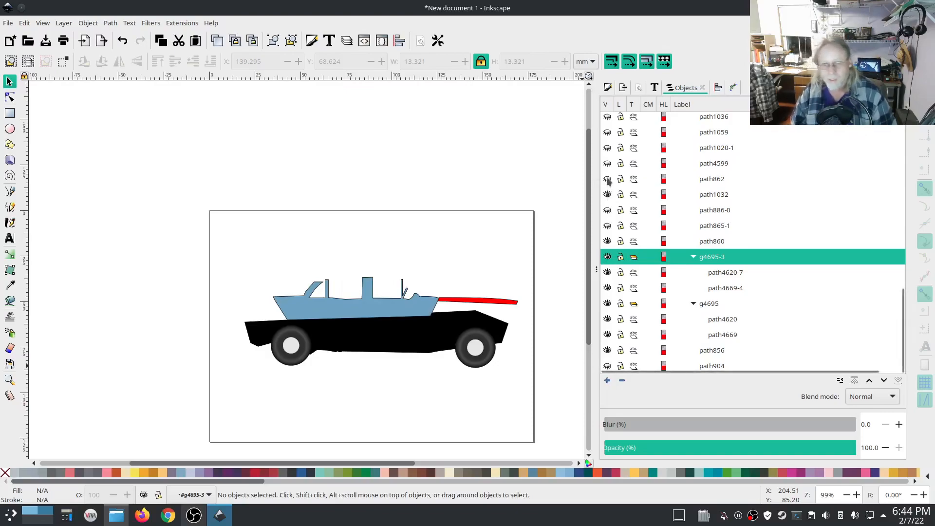
click(608, 179)
scroll(628, 243, up, 3)
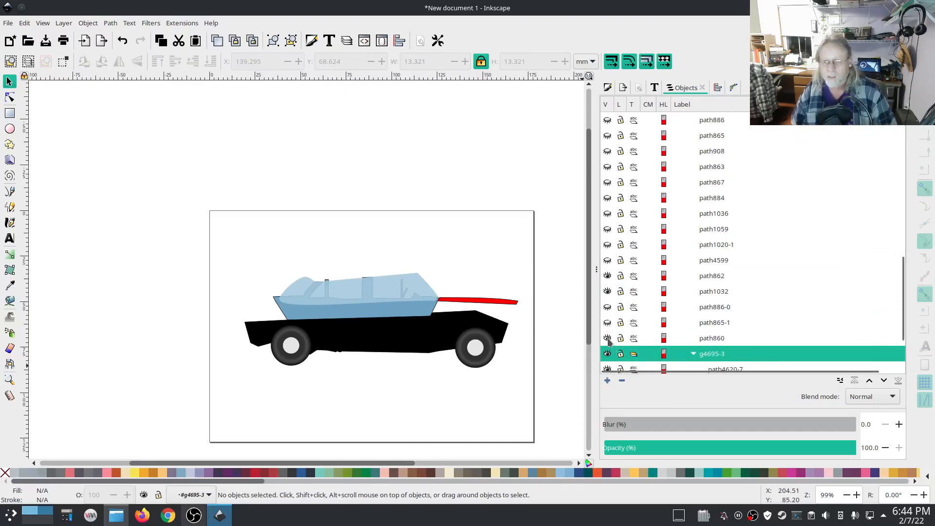
Select the window glass path862 and make the red car body path4599 visible.
click(709, 338)
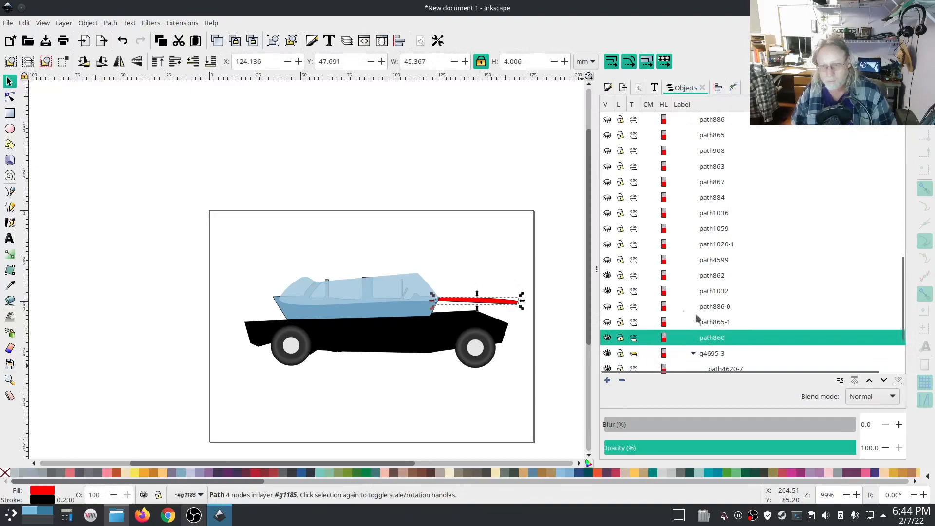
click(710, 276)
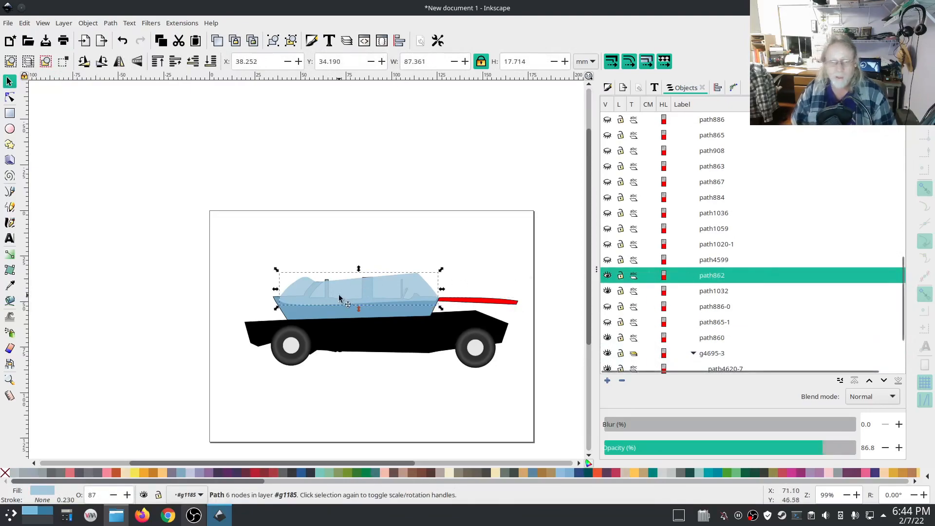
scroll(339, 299, up, 2)
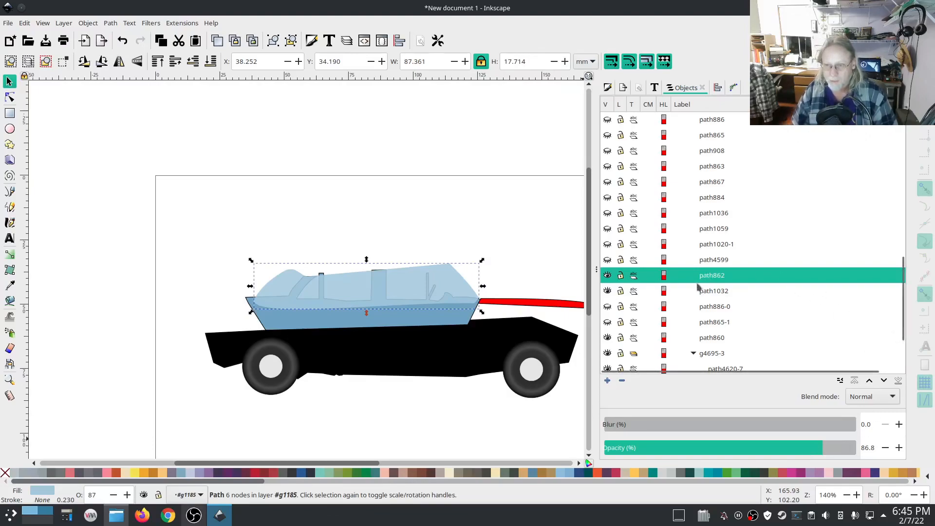
click(608, 260)
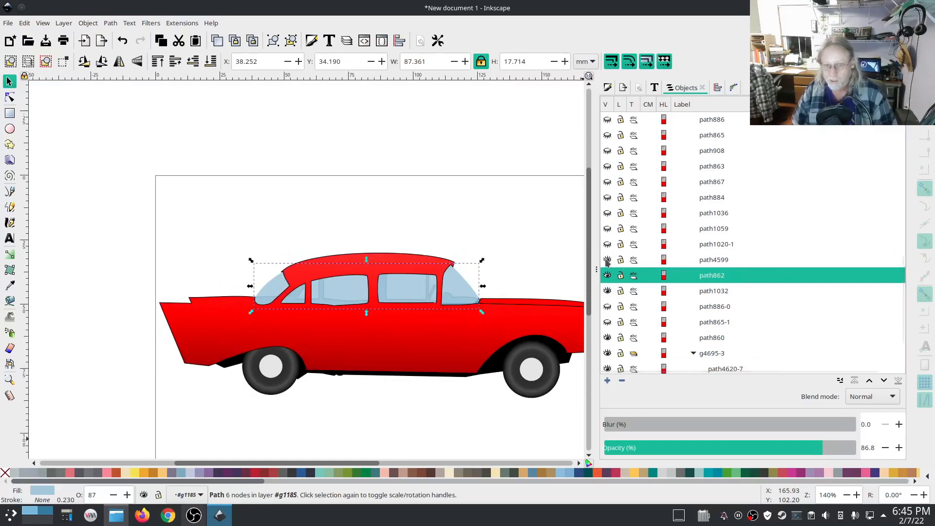
drag(493, 418, 418, 380)
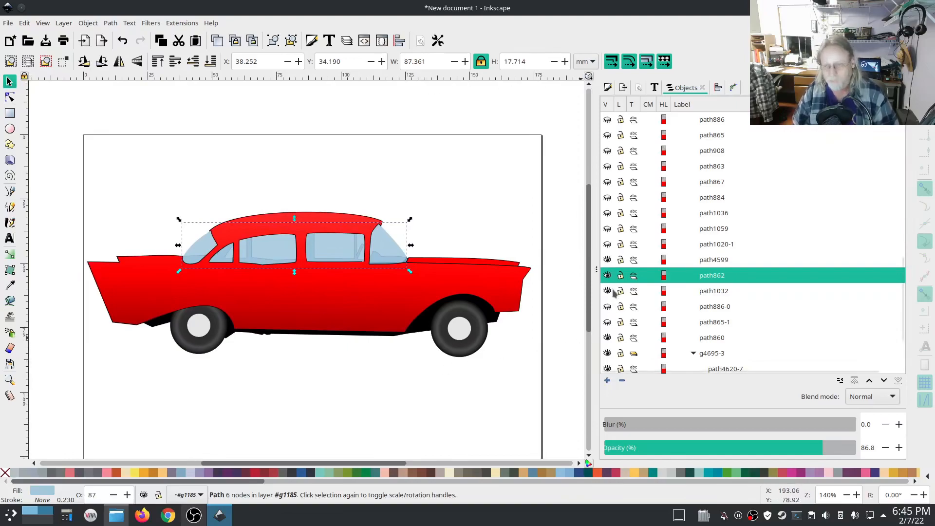
Compare the car with and without the body path4599 and window glass path862, leaving both shown.
click(607, 259)
click(607, 259)
click(607, 260)
click(608, 259)
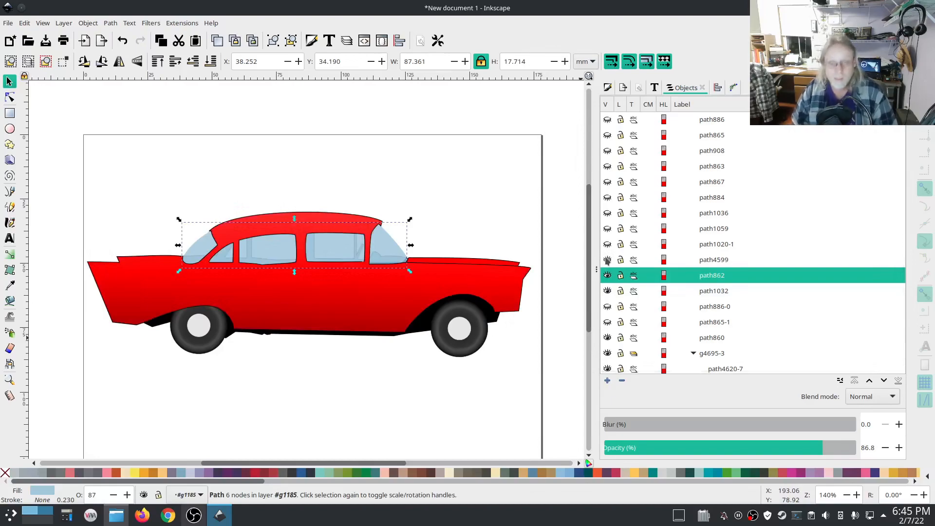
click(607, 275)
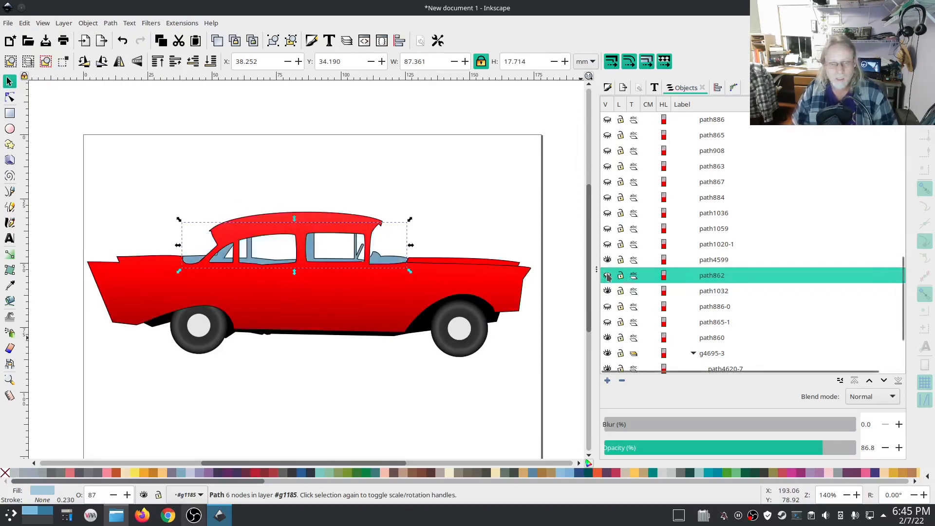
click(607, 275)
click(607, 276)
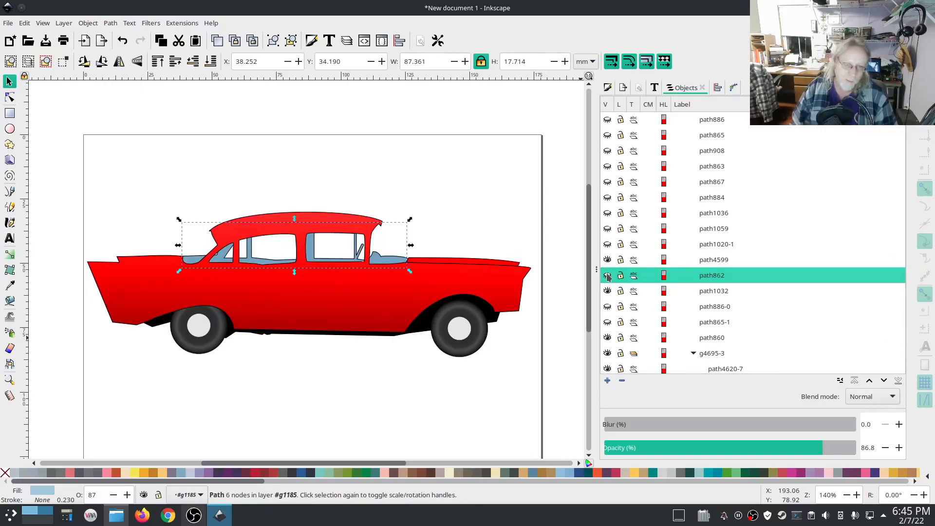
click(608, 276)
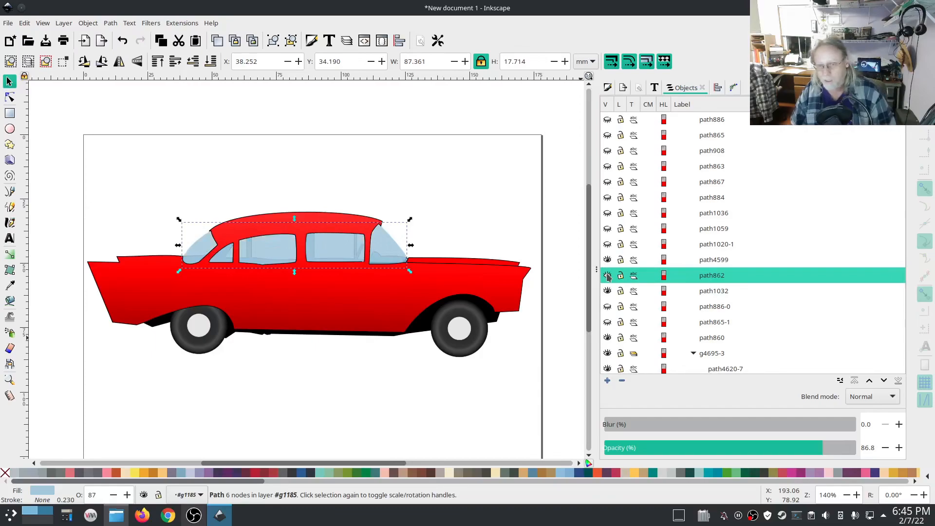
Show the tail fin trim path1020-1, the cream side panel path1059 and the fin outline path1036.
click(607, 244)
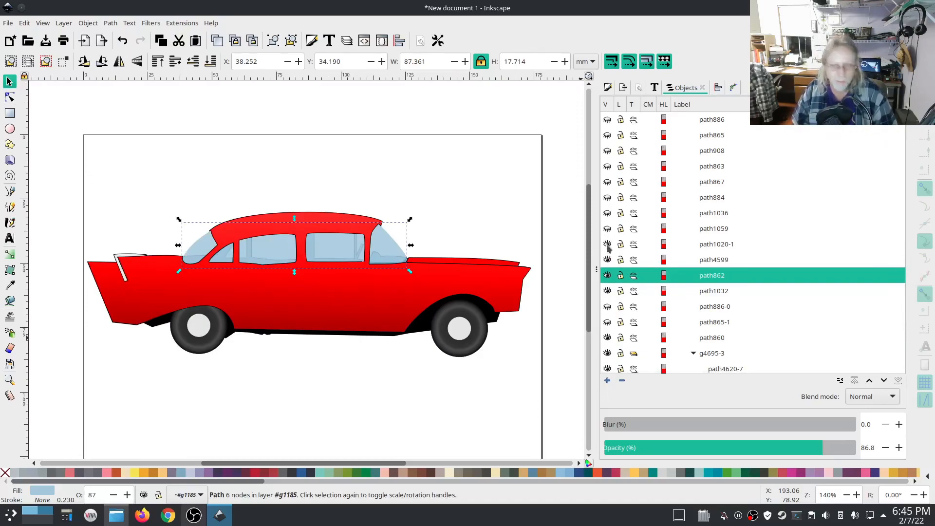
click(607, 244)
click(608, 228)
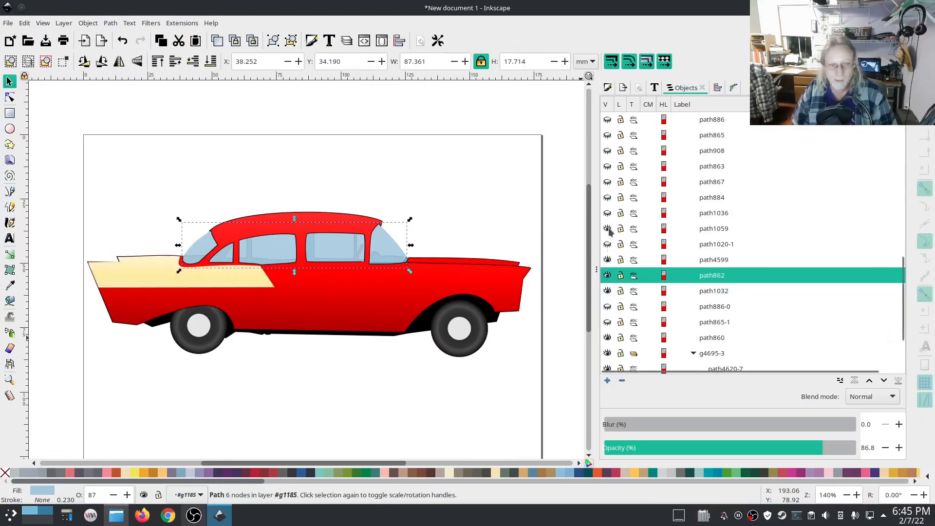
click(607, 244)
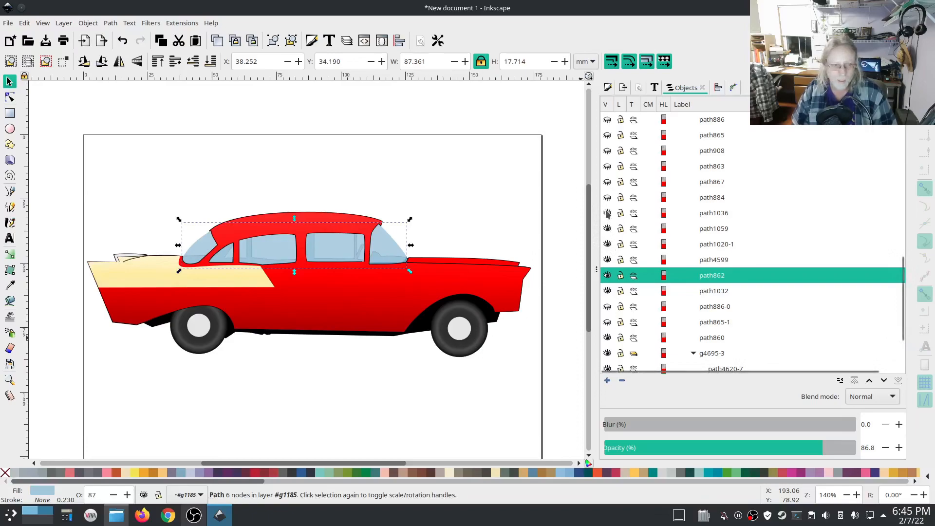
Show the front bumper path863, keeping path884 and path867 hidden, and select path867 to locate it.
click(607, 183)
click(607, 184)
click(607, 183)
click(608, 183)
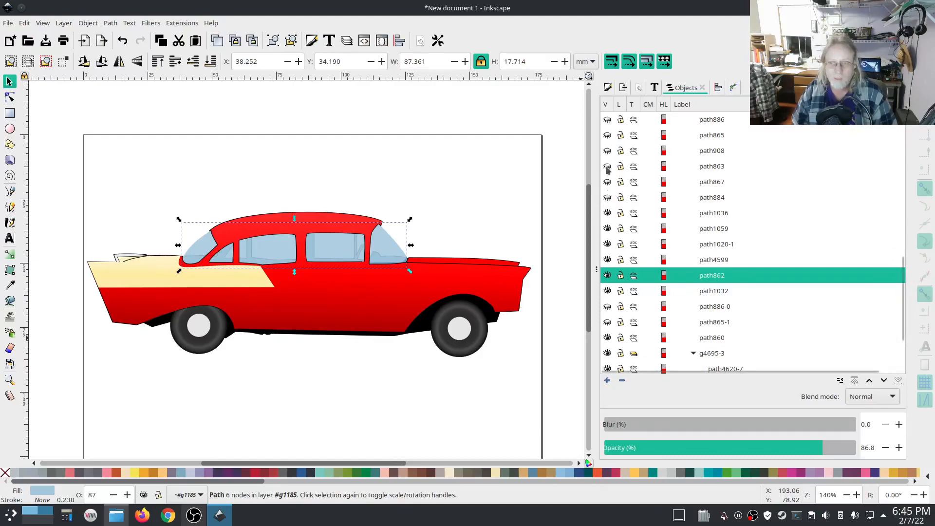
click(607, 167)
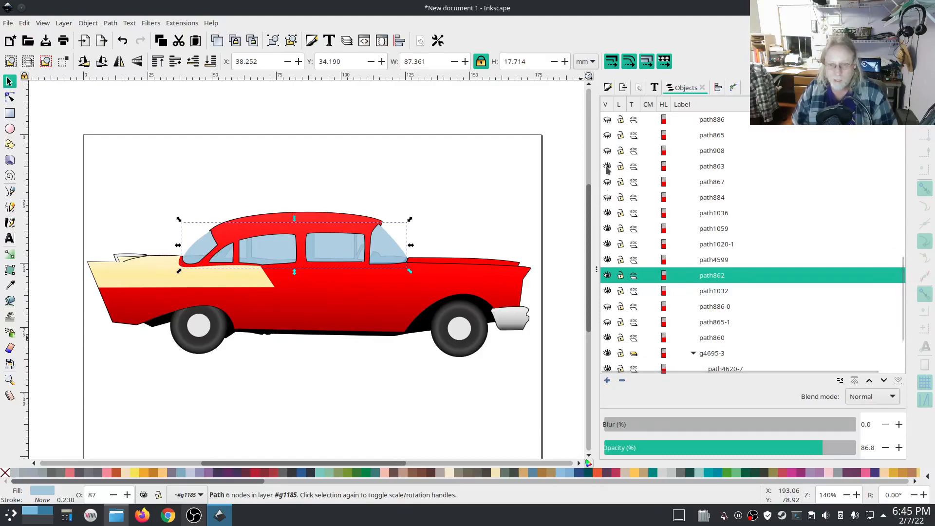
click(615, 181)
Check path865, path886, path910 and path912 one by one, leaving only the rear window trim path914 newly shown.
scroll(655, 251, up, 5)
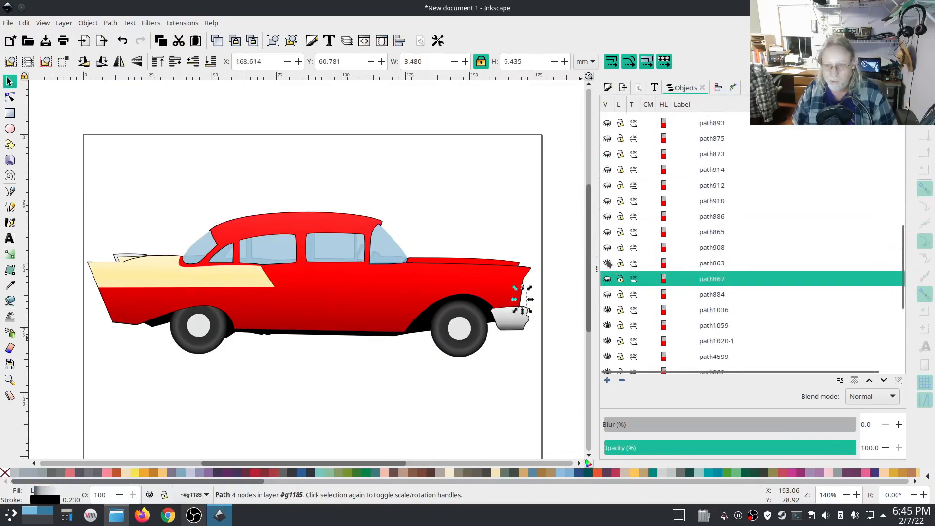
click(607, 232)
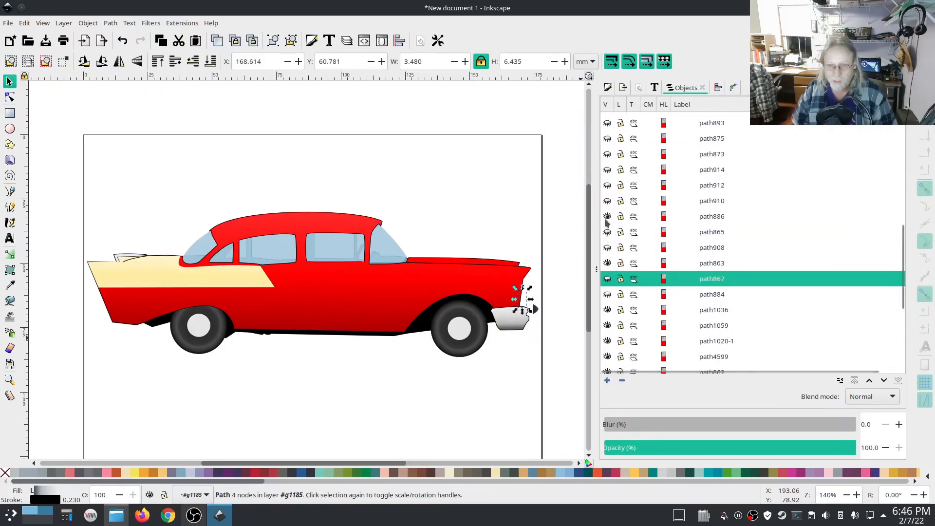
click(607, 204)
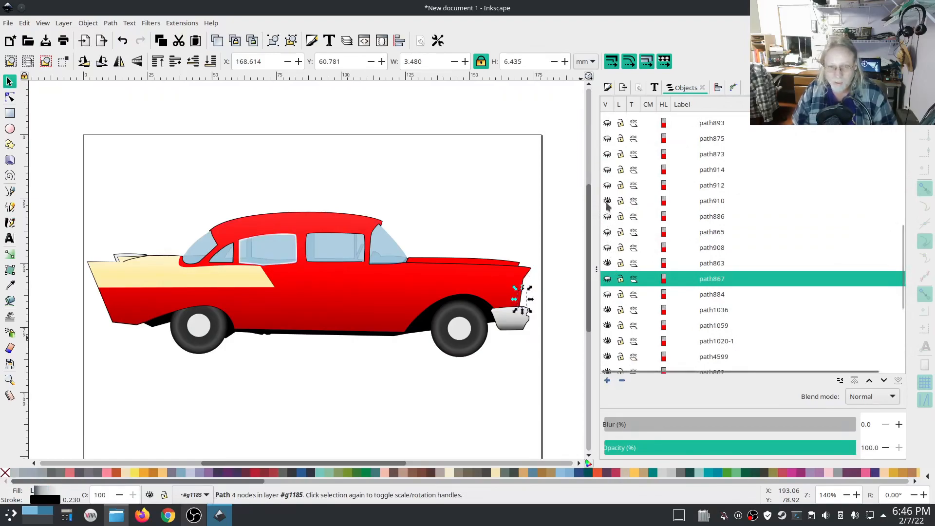
click(608, 188)
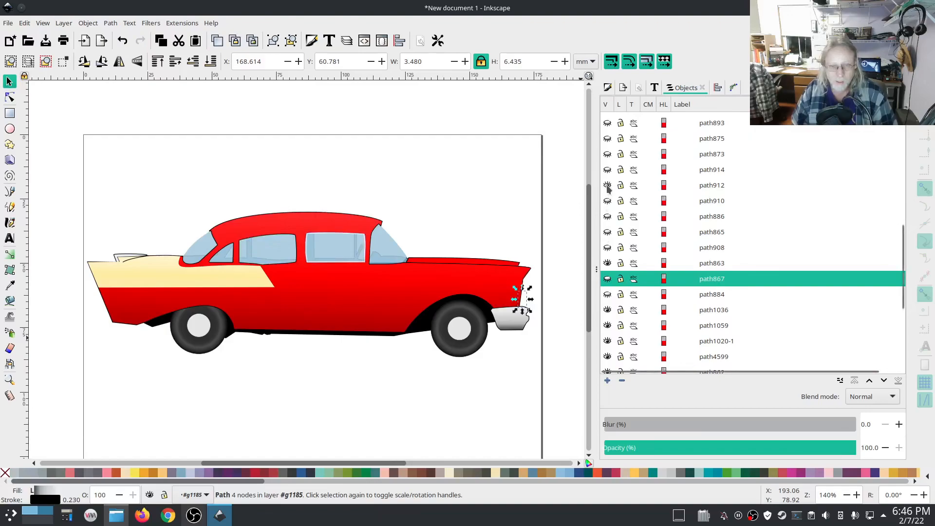
click(607, 171)
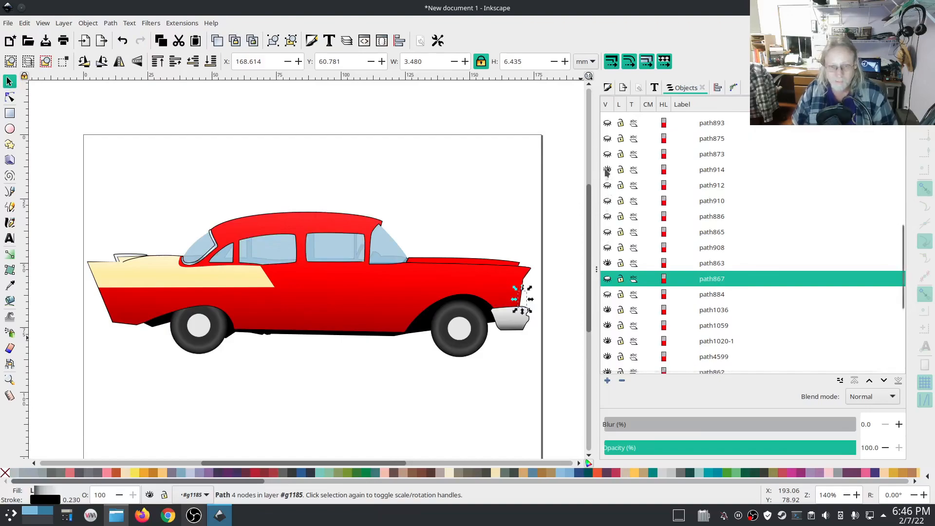
click(607, 170)
click(607, 170)
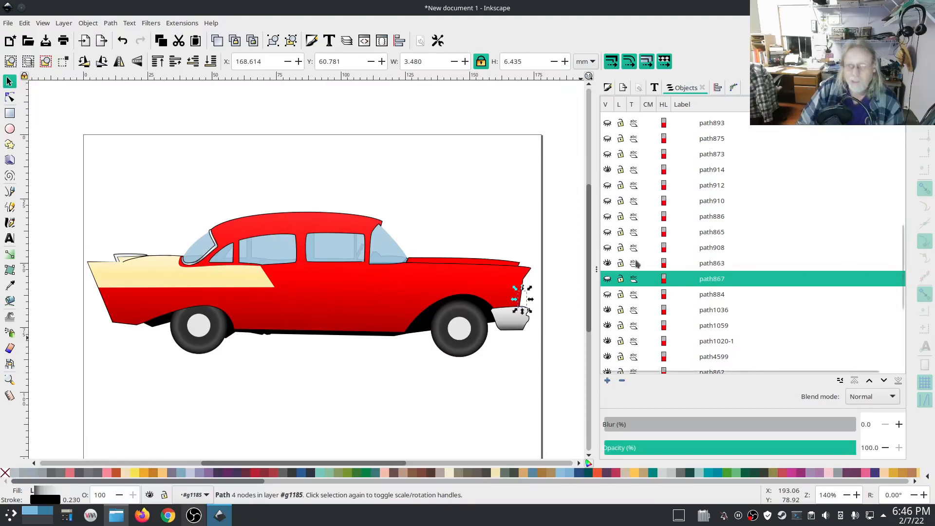
Check what path873 and path875 add to the car, leaving both hidden.
scroll(622, 283, up, 4)
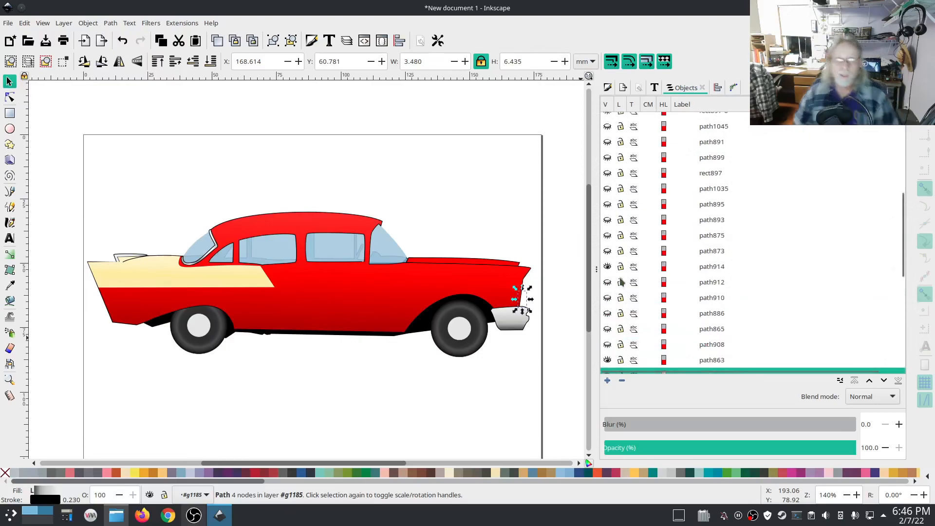
click(607, 251)
click(608, 250)
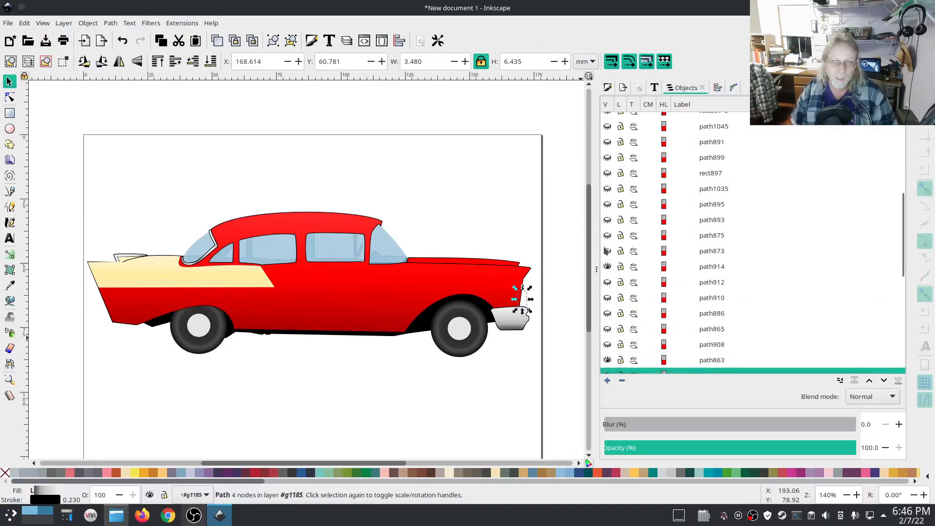
click(607, 236)
click(607, 235)
click(607, 236)
click(607, 236)
Show the door outlines path893 and path895, and check the body highlight path1035 while leaving it hidden.
click(608, 220)
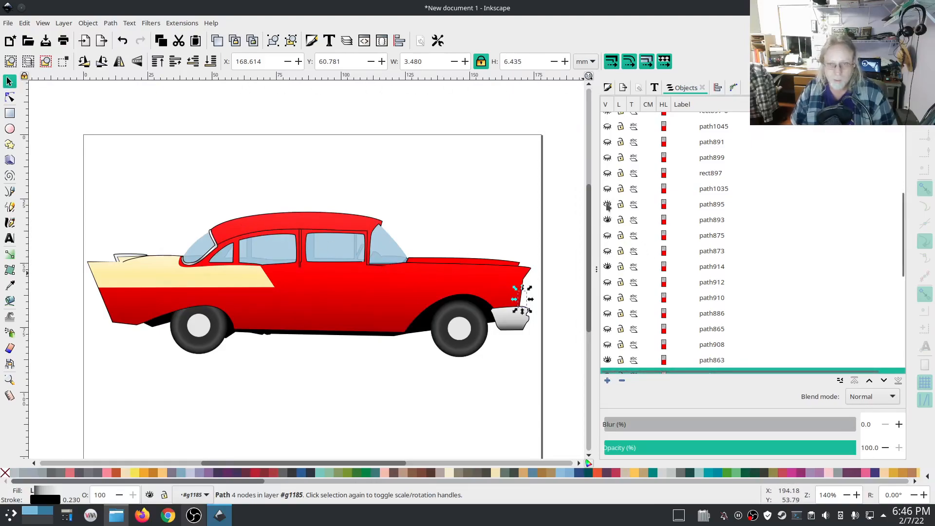
click(607, 189)
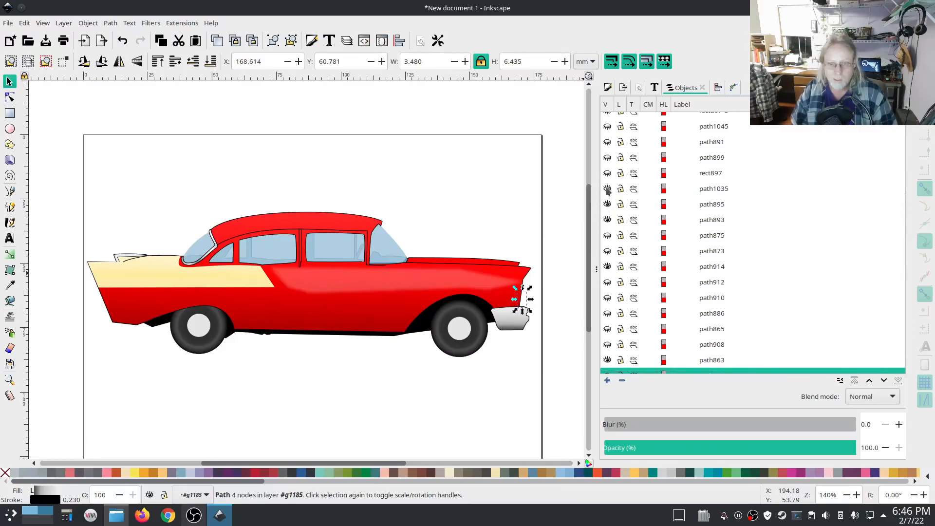
click(608, 193)
scroll(628, 275, up, 3)
click(608, 287)
click(607, 286)
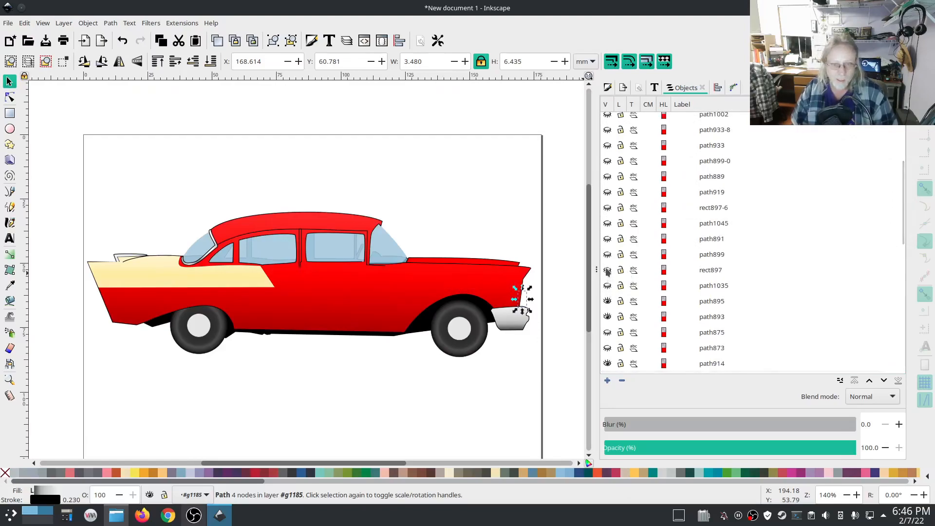
Show the door line path891, and check path1045 and rect897-6 while leaving both hidden.
click(608, 240)
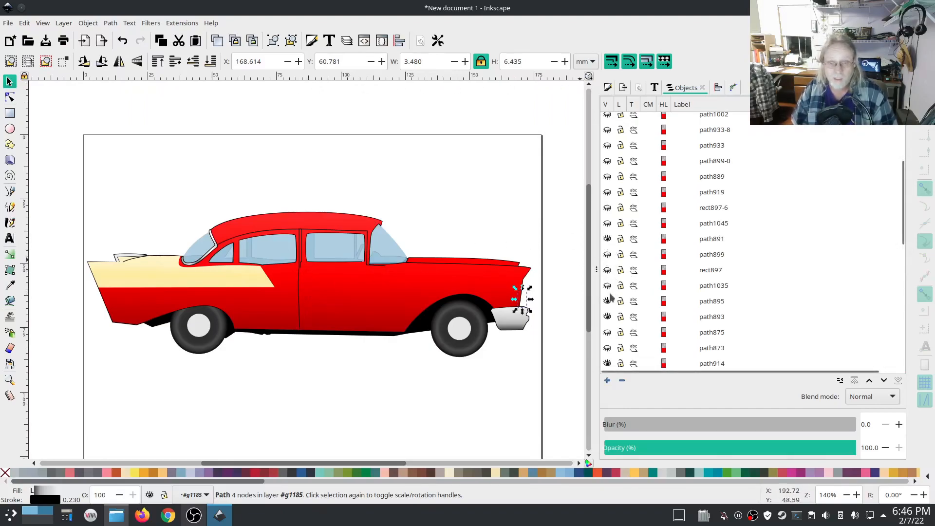
scroll(610, 296, up, 2)
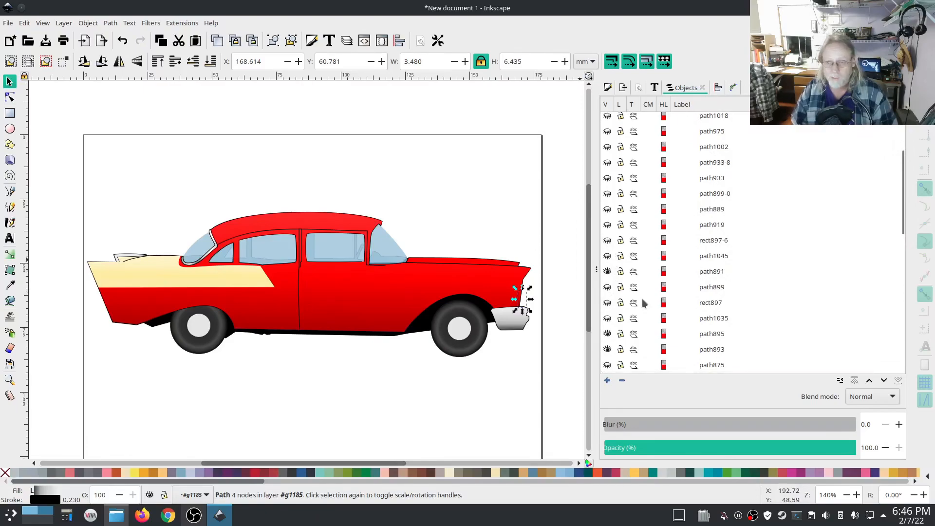
click(607, 256)
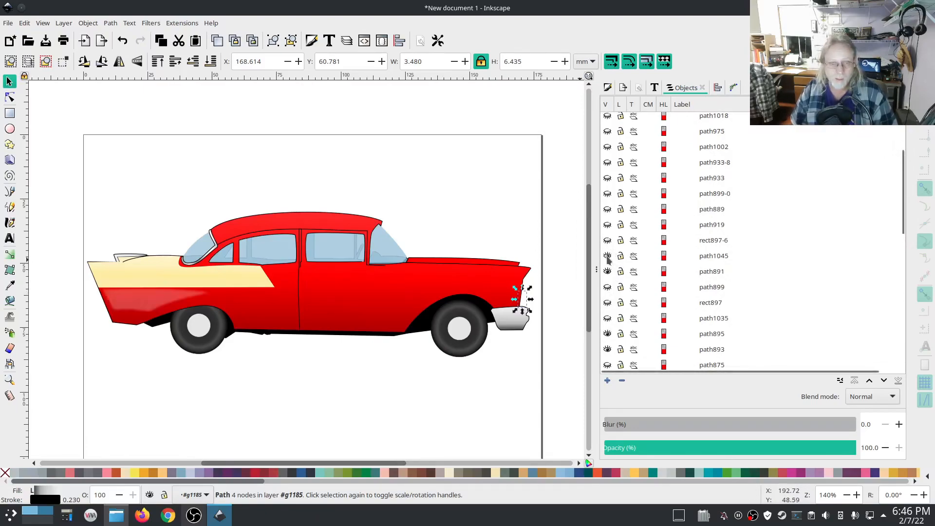
click(608, 257)
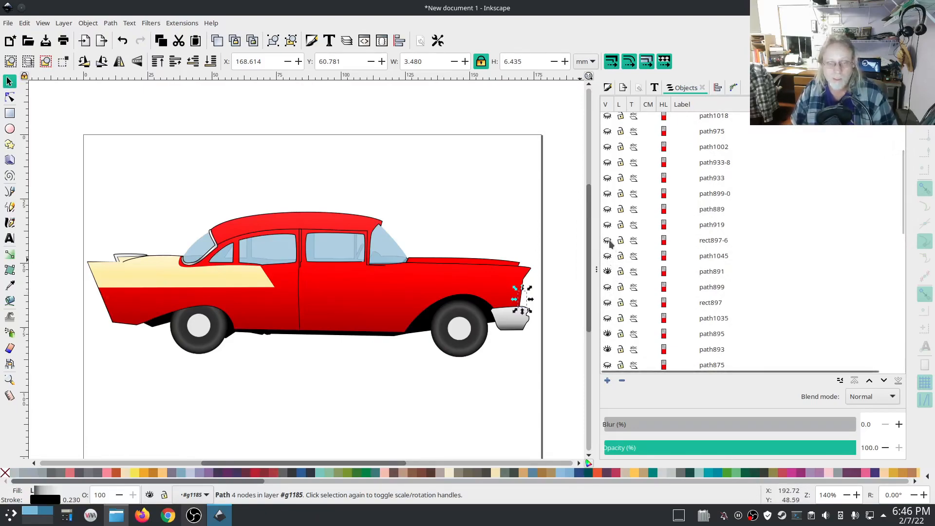
click(608, 241)
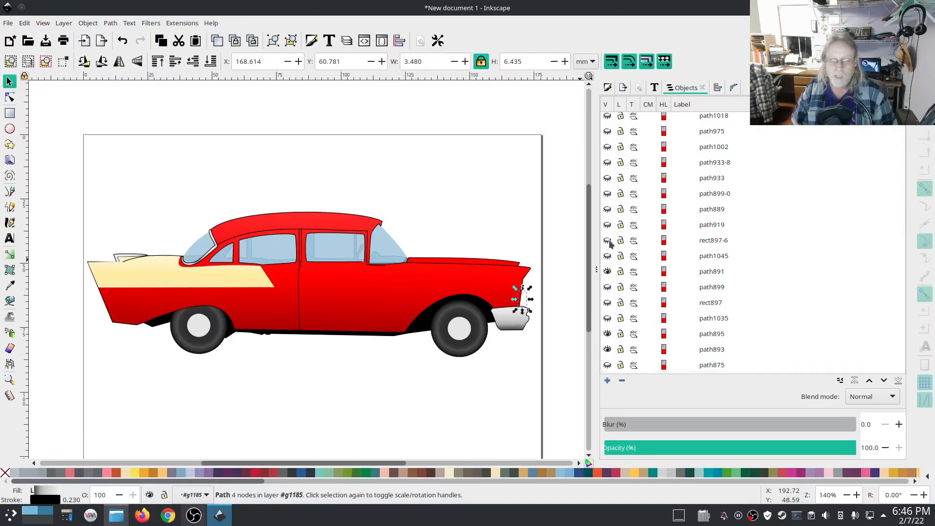
Show the side trim and door lines path919 and path889, plus the rear bumper part path1002.
click(607, 225)
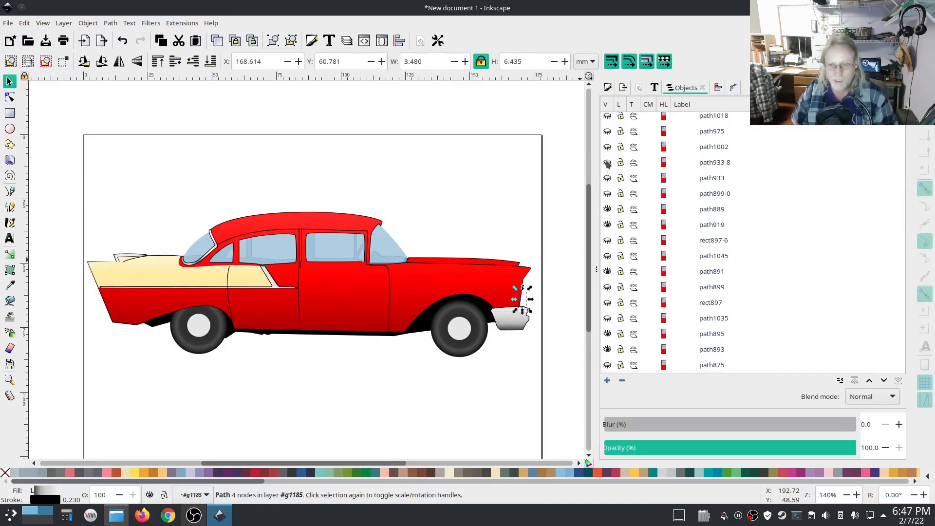
click(607, 147)
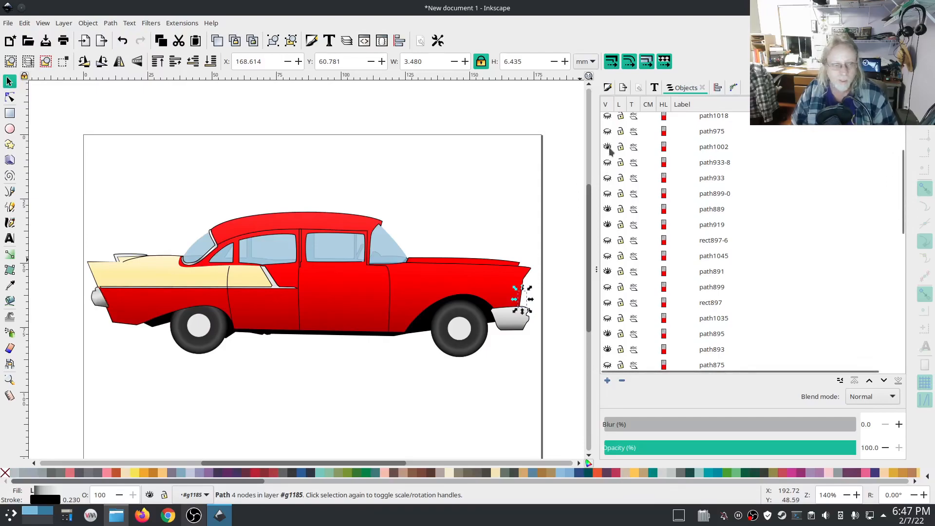
click(607, 147)
click(607, 148)
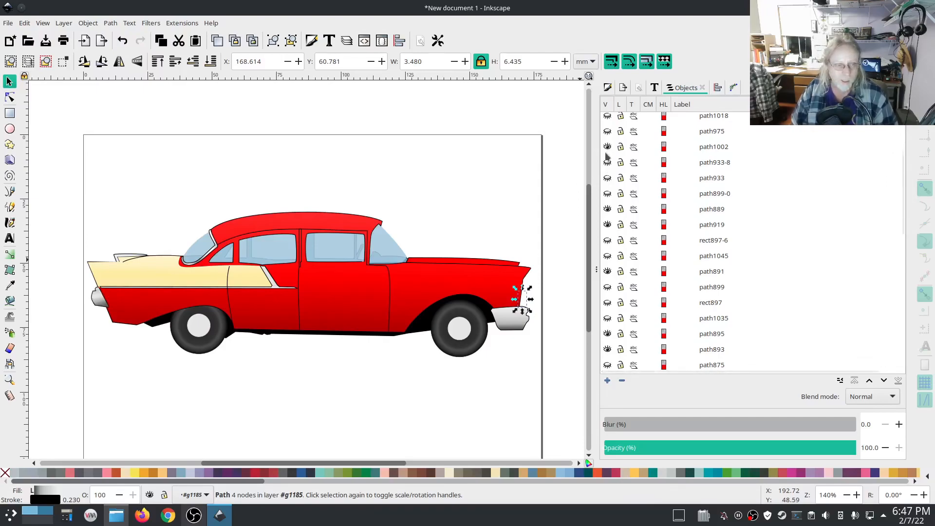
Show the rear bumper path975 and compare it with path1002 by hiding each briefly, leaving both shown.
scroll(636, 291, up, 4)
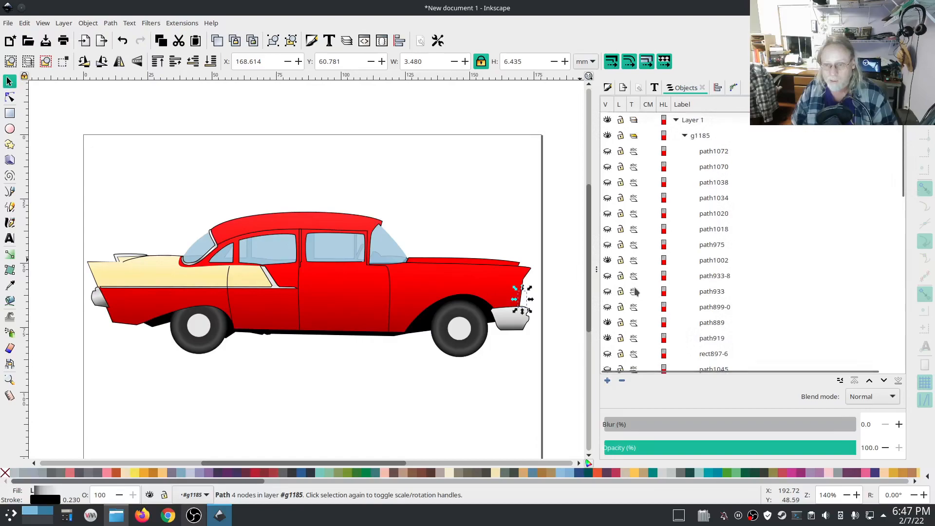
click(606, 245)
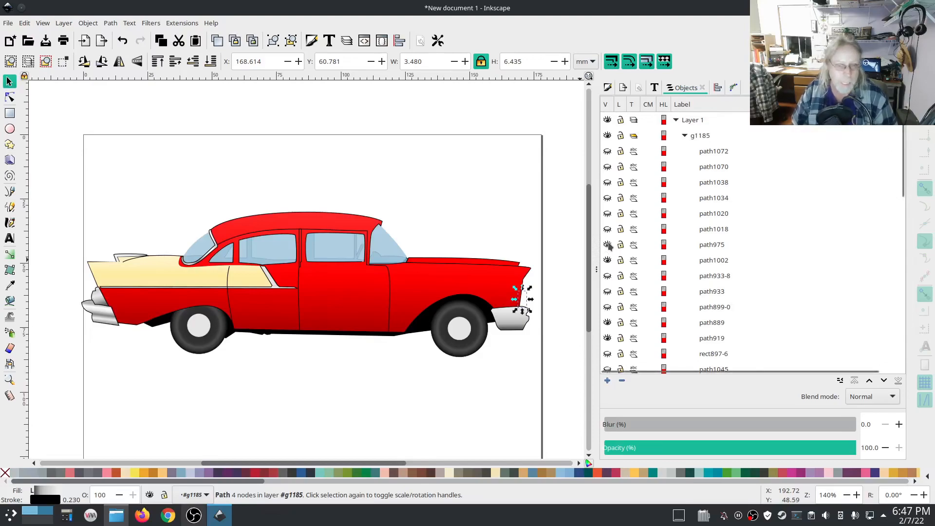
click(607, 261)
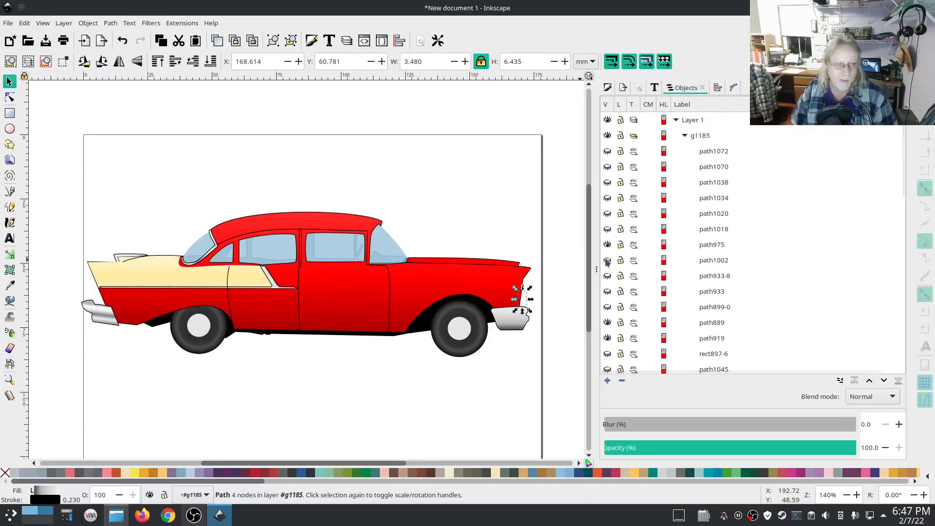
click(608, 245)
click(608, 261)
click(607, 245)
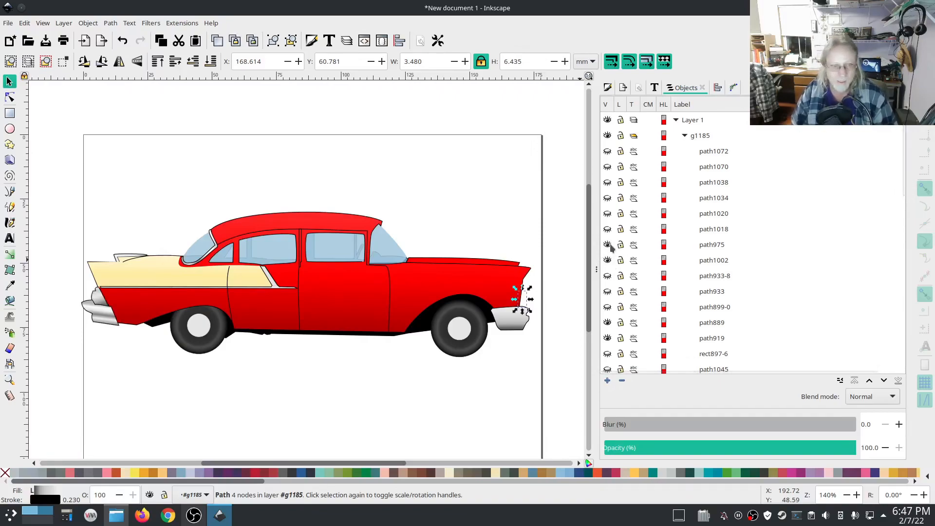
Show the rear fin trim path1018 and path1020, the lower body line path1034 and the windshield trim path1038, leaving path1072 hidden.
click(607, 213)
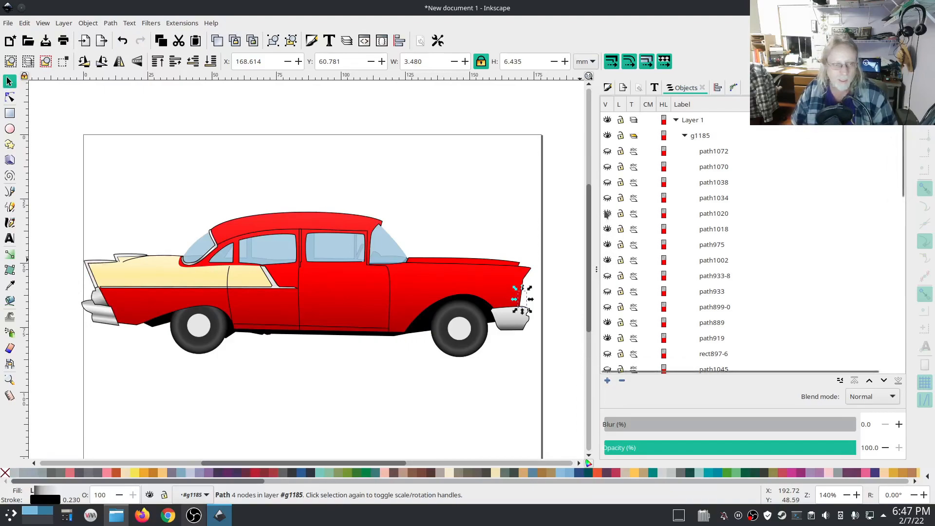
click(608, 198)
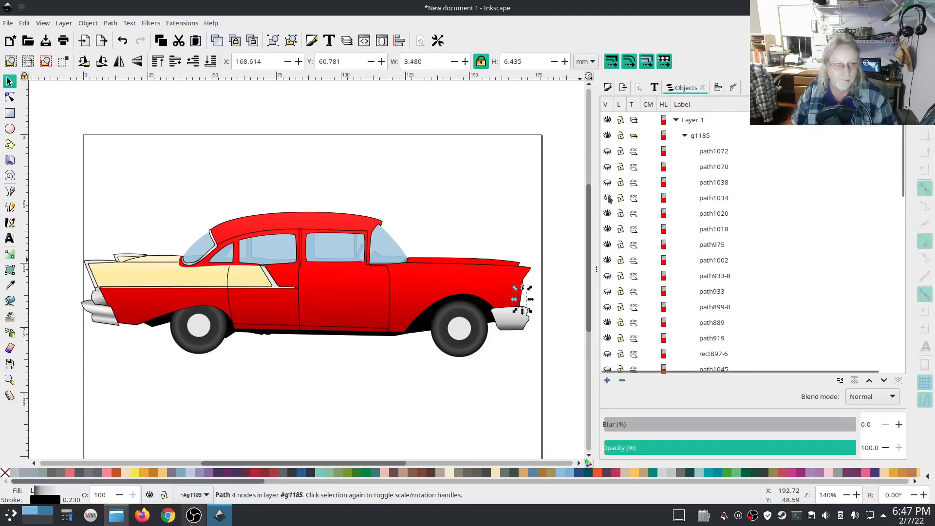
click(607, 183)
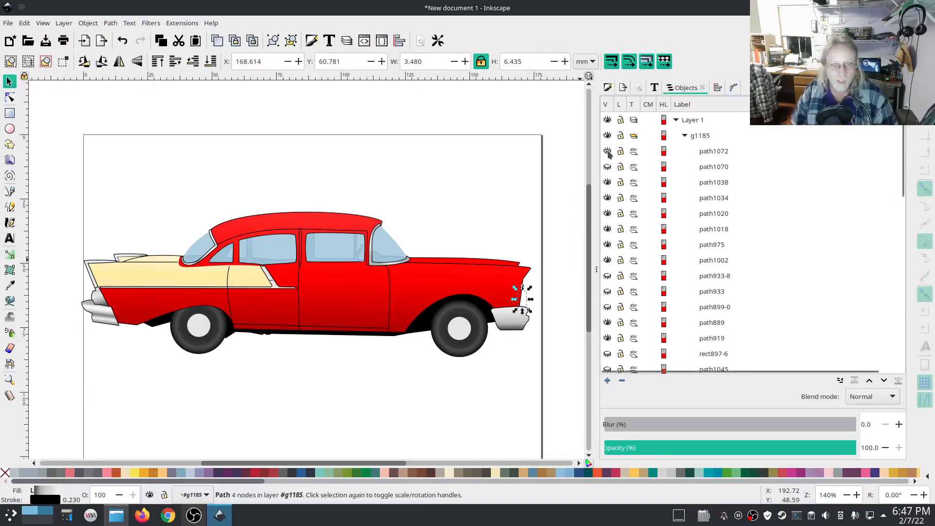
click(557, 291)
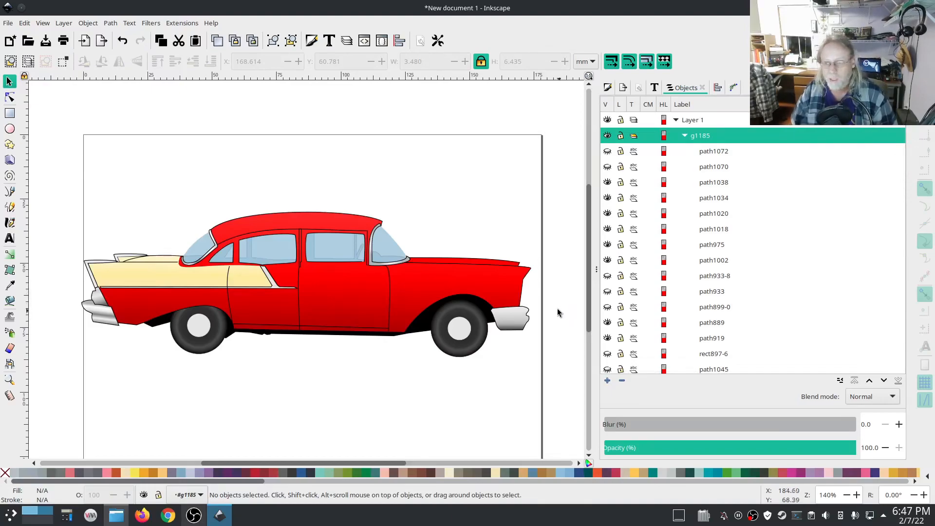
In Ink/Stitch Params, set the window glass path862's spacing between rows to 0.50 mm, review its underlay settings and apply.
scroll(728, 284, down, 10)
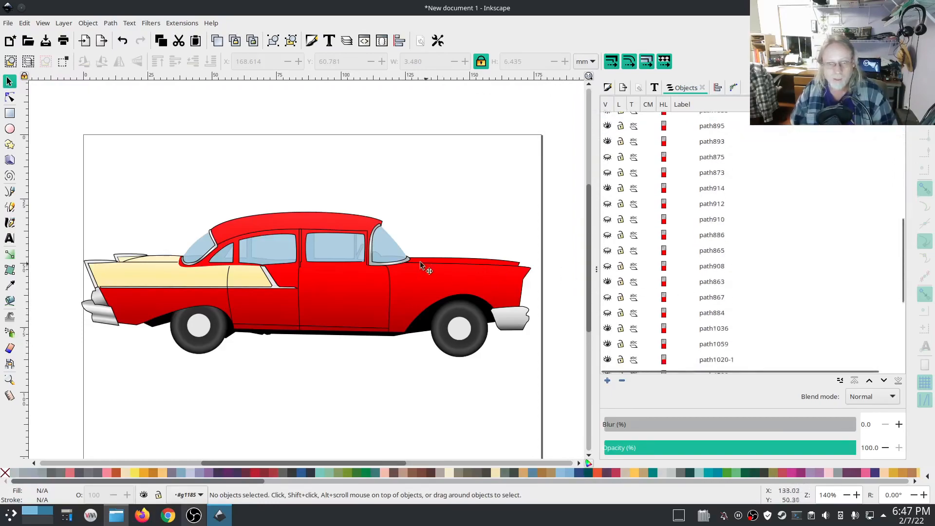
click(384, 241)
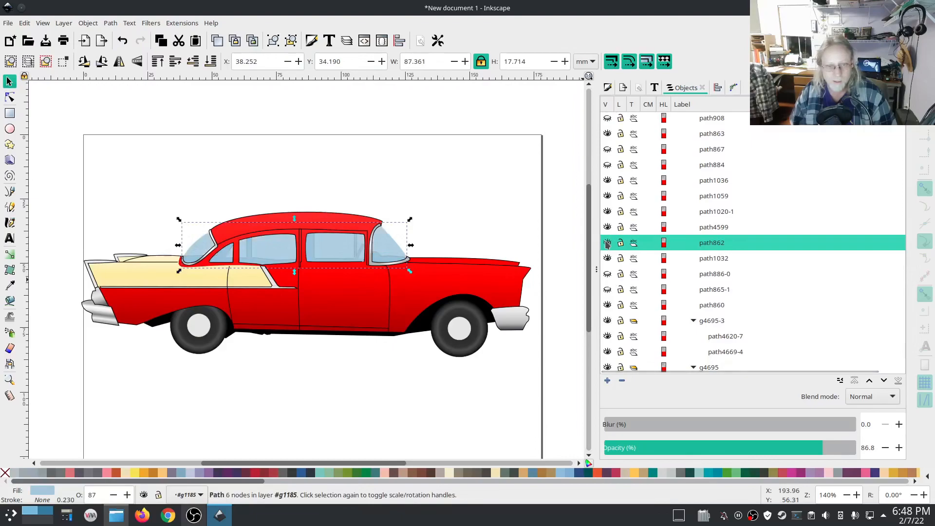
click(174, 24)
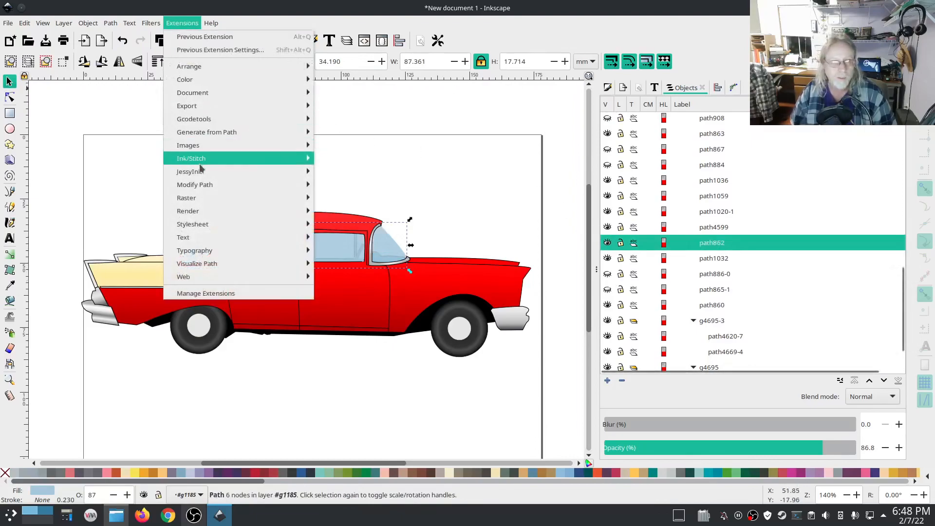
mouse_move(273, 158)
click(348, 238)
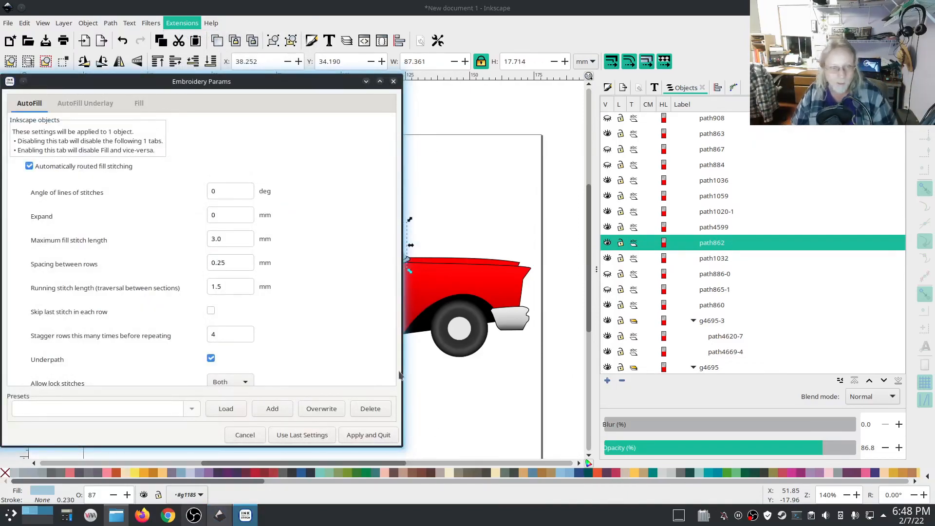
click(236, 263)
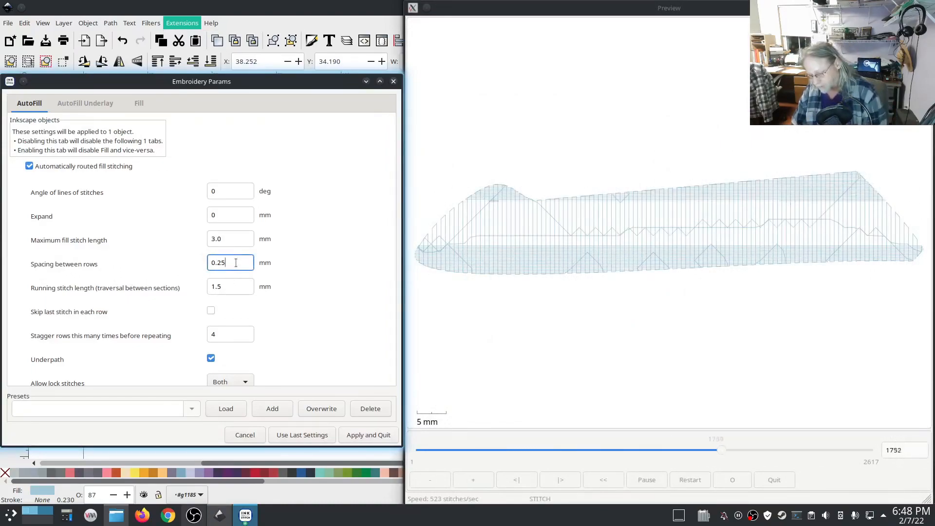
key(BackSpace)
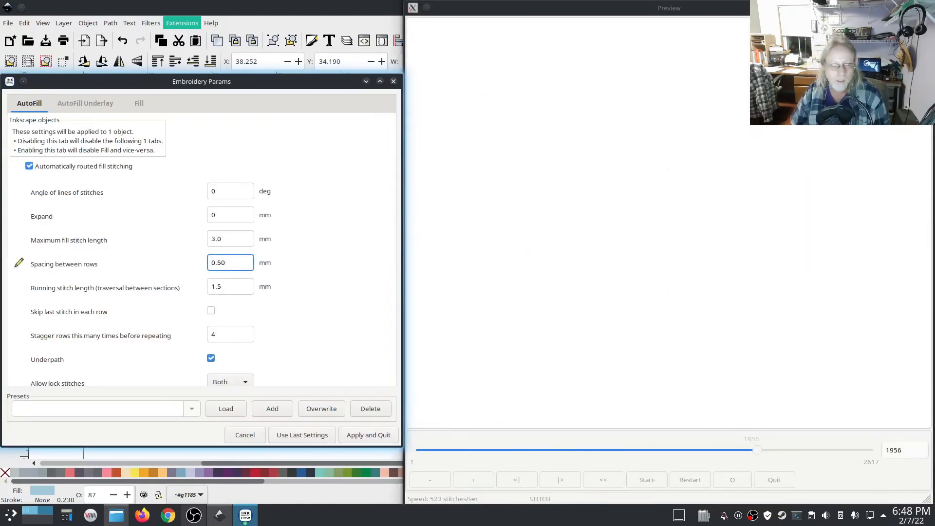
click(86, 102)
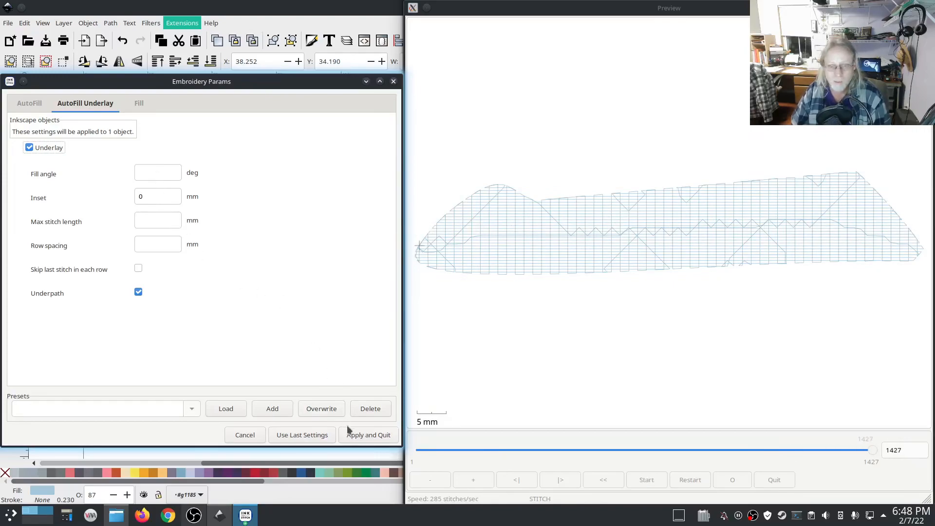
click(357, 434)
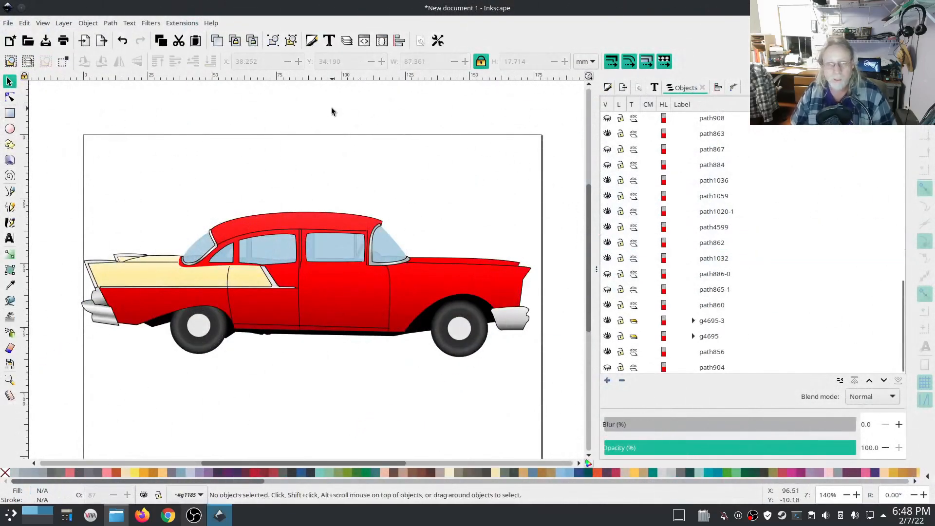
Open the Ink/Stitch simulator for the whole car design with nothing selected.
click(180, 24)
mouse_move(204, 158)
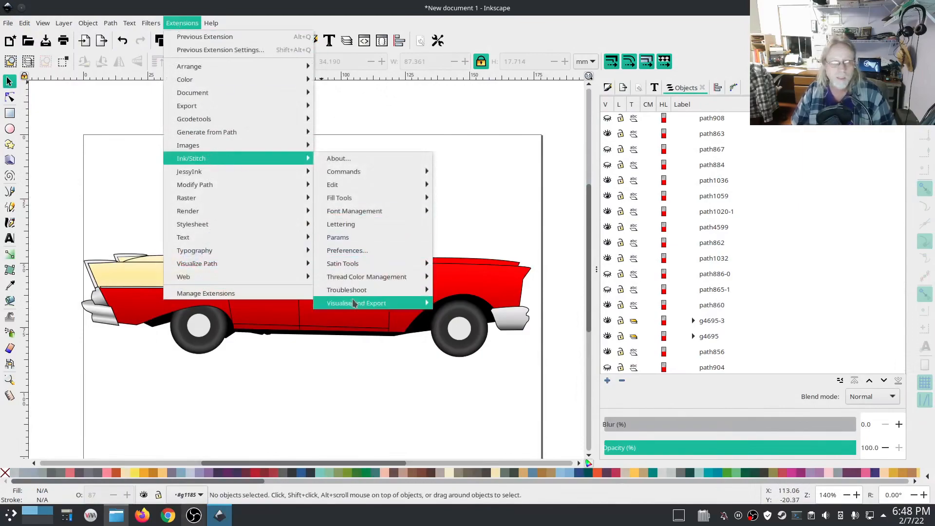
mouse_move(354, 303)
click(492, 330)
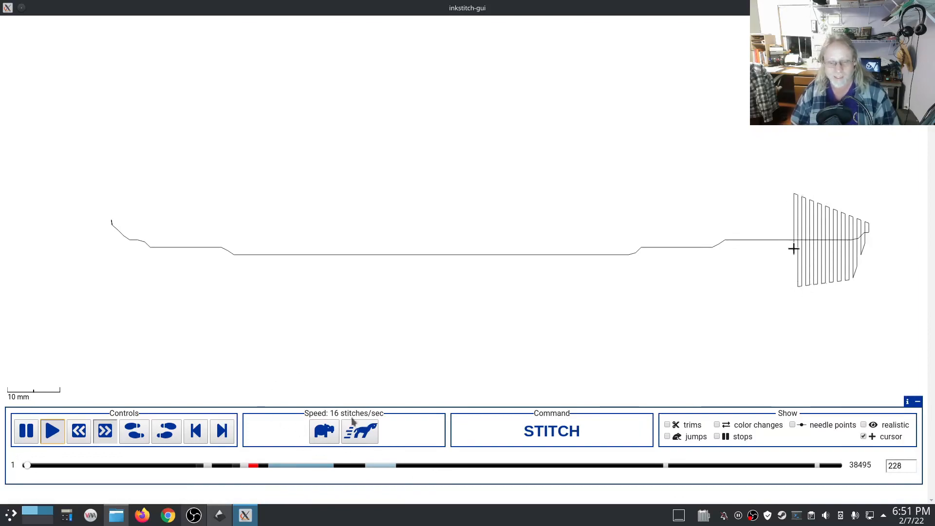
Speed the stitch simulation up to 2048 stitches/sec, watch it through to the last stitch and close the simulator.
click(365, 433)
click(364, 433)
click(364, 432)
click(364, 432)
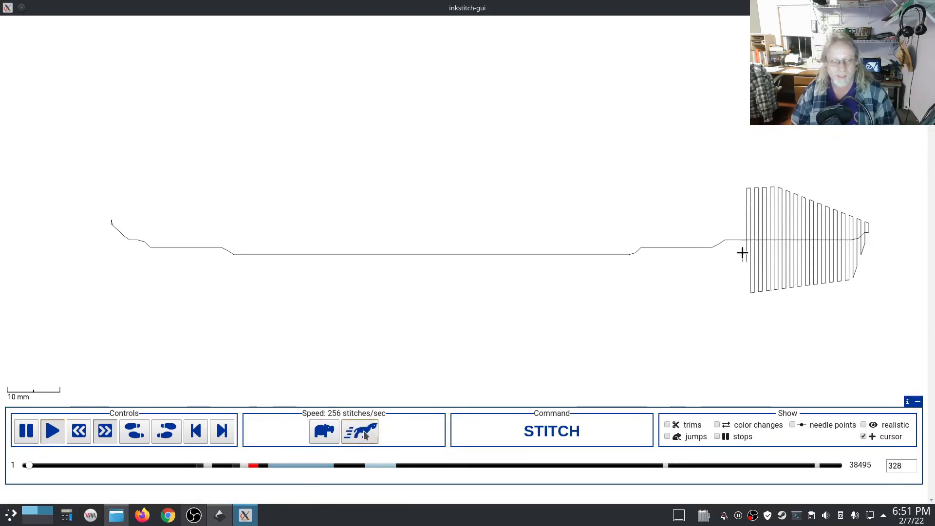
click(364, 433)
click(365, 433)
click(365, 433)
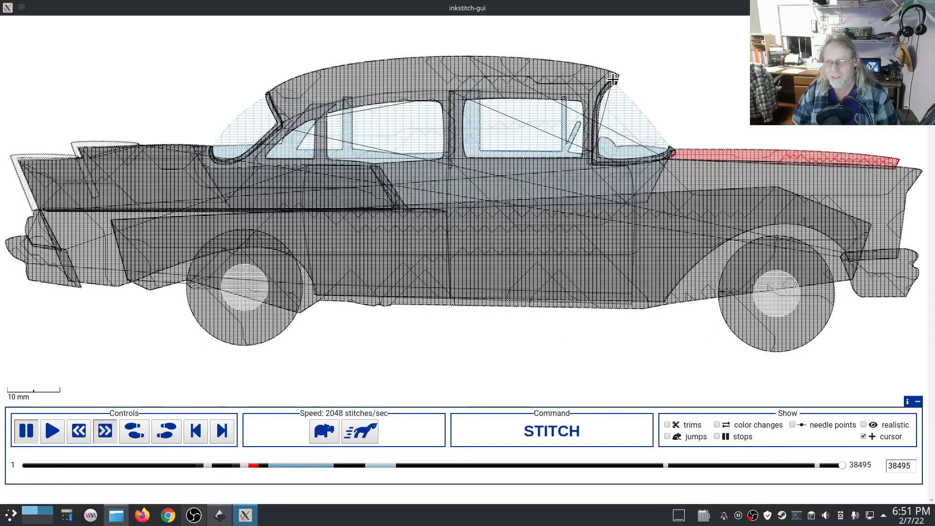
click(927, 8)
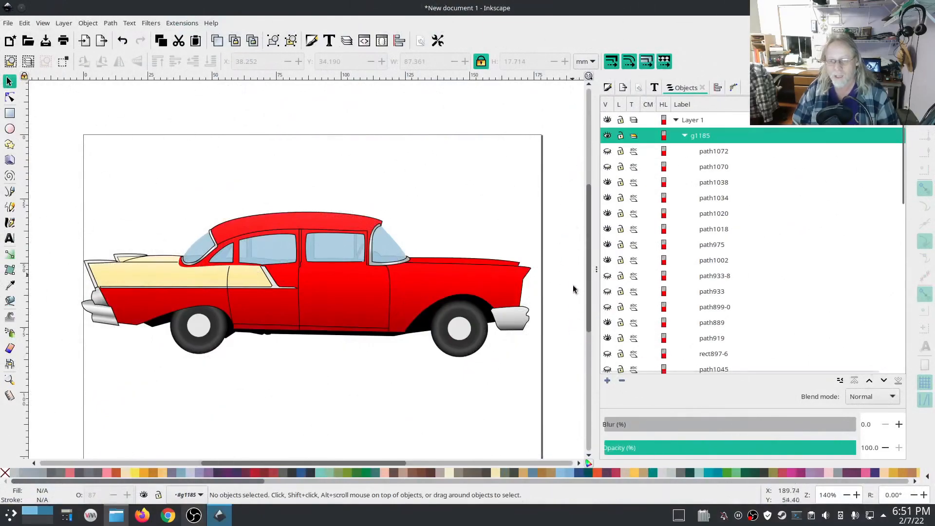
Select the red car body path4599 and hide it to expose the shapes underneath.
click(351, 284)
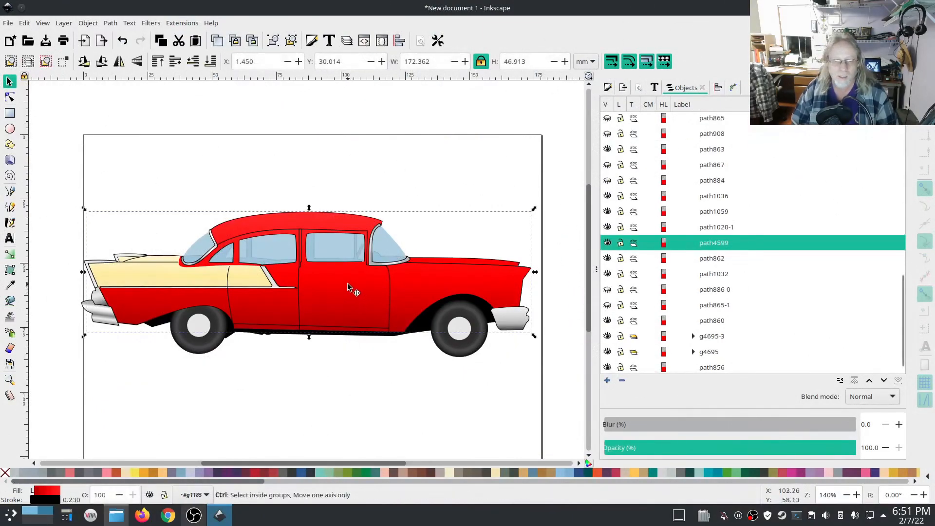
ctrl+click(351, 278)
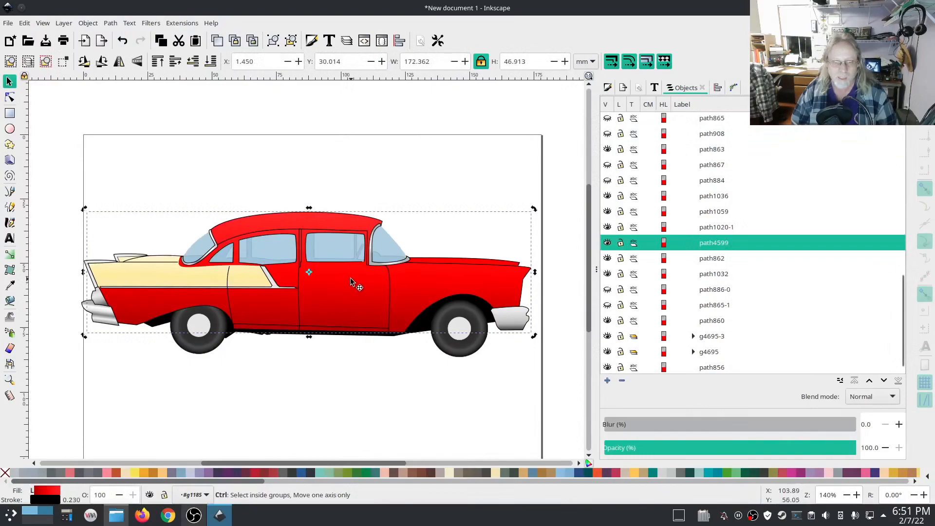
click(608, 242)
click(608, 243)
click(607, 243)
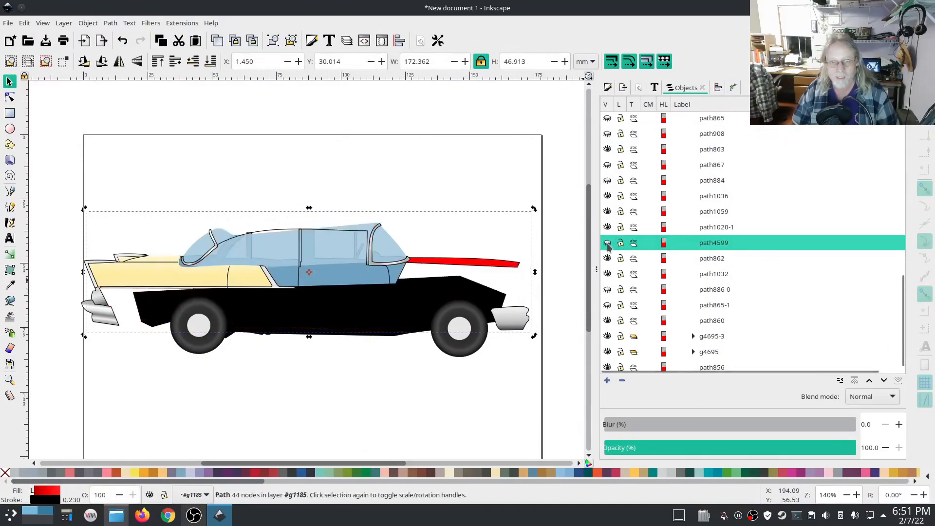
Move the upper front node of the black underbody path856 down about 7 mm to flatten its top edge.
ctrl+click(399, 306)
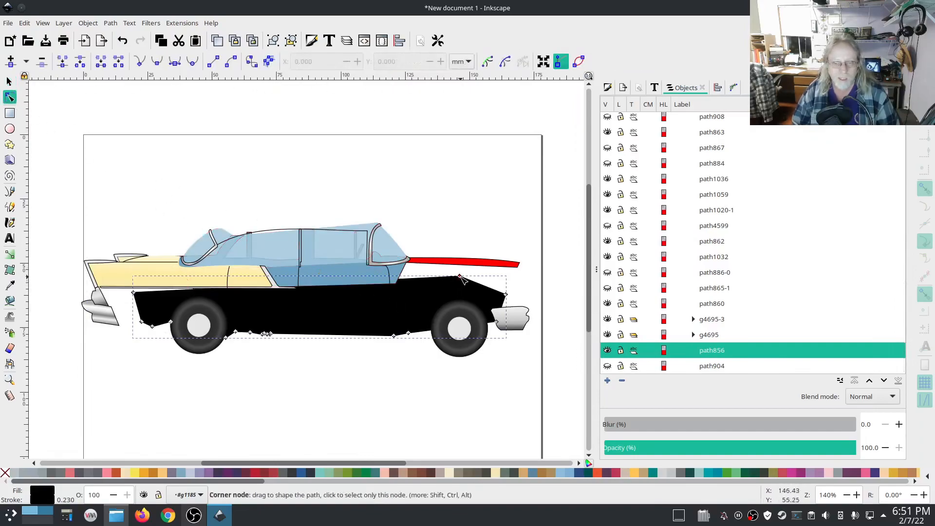
drag(461, 277, 460, 295)
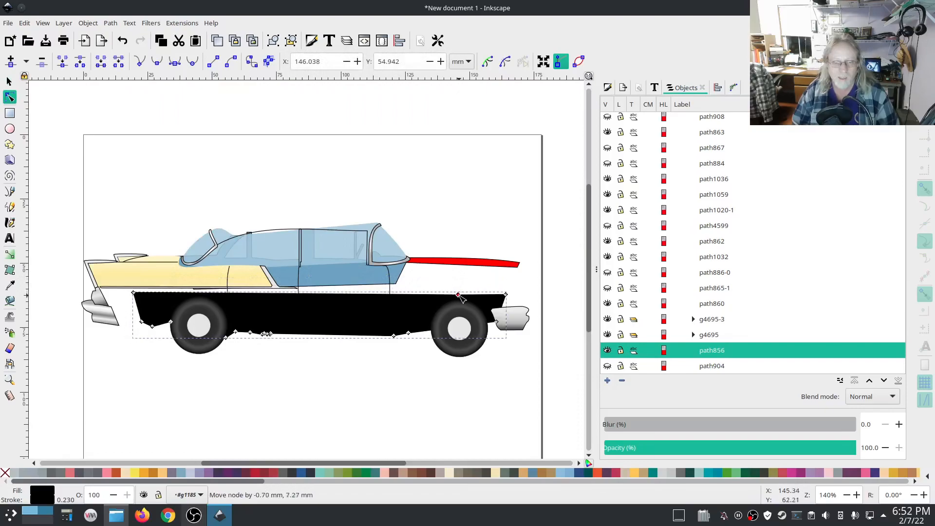
drag(461, 298, 461, 299)
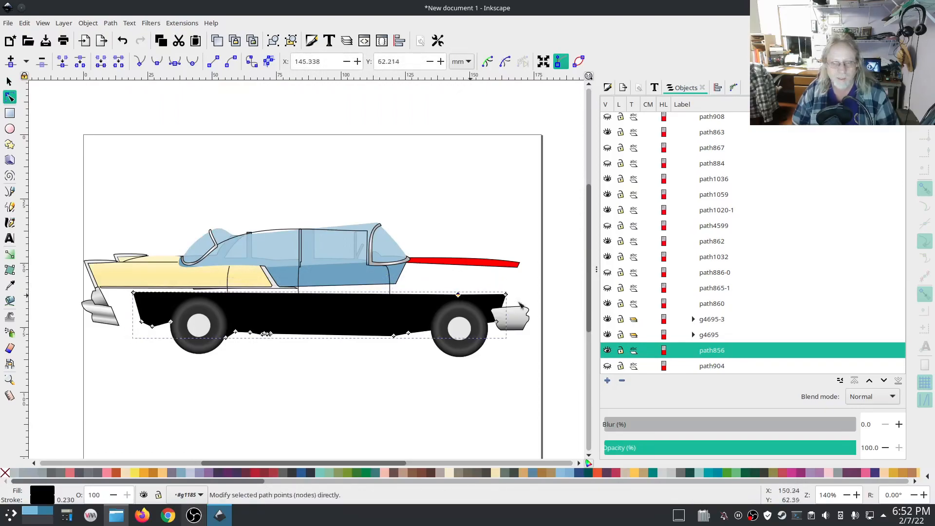
Toggle the visibility of the red body path4599 to compare its outline with the trimmed underbody beneath.
click(607, 226)
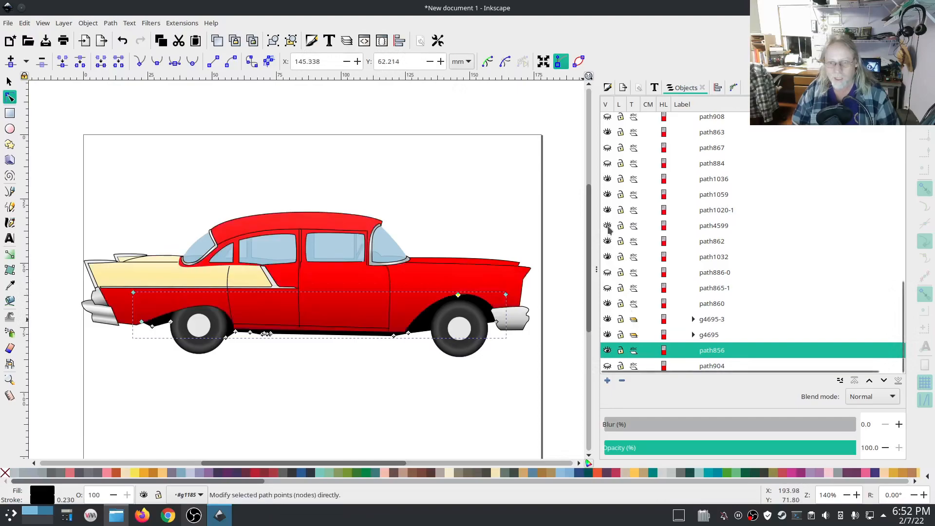
click(607, 226)
click(608, 226)
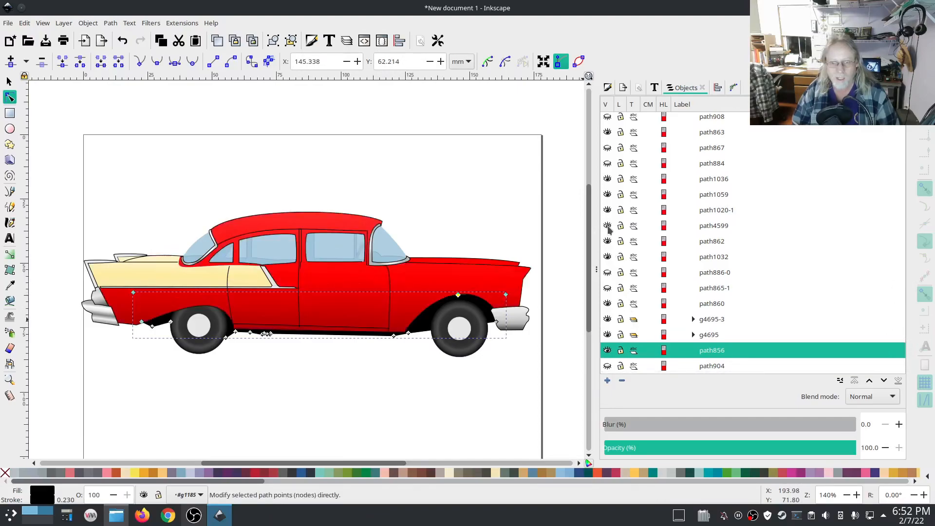
click(608, 226)
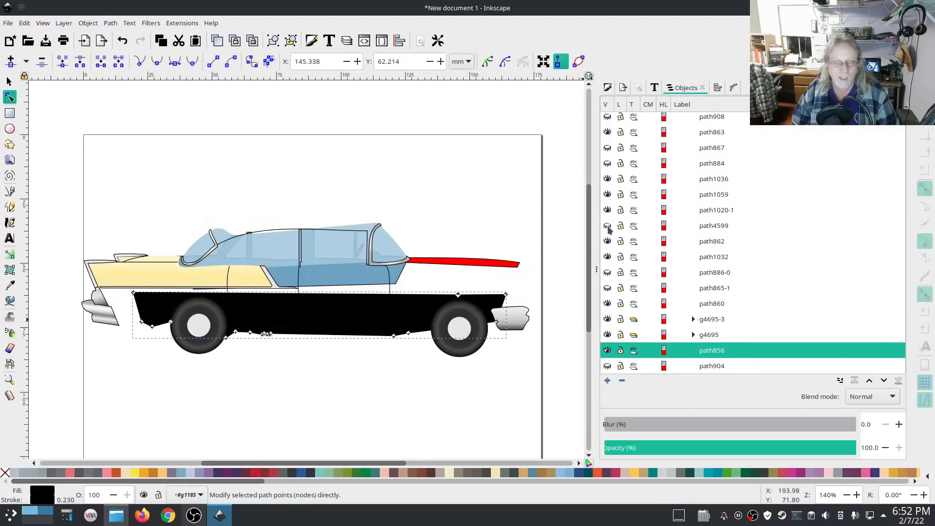
Insert nodes along the top edge of the black underbody path856 and pull the two middle ones down about 9 mm between the wheels.
shift+click(458, 295)
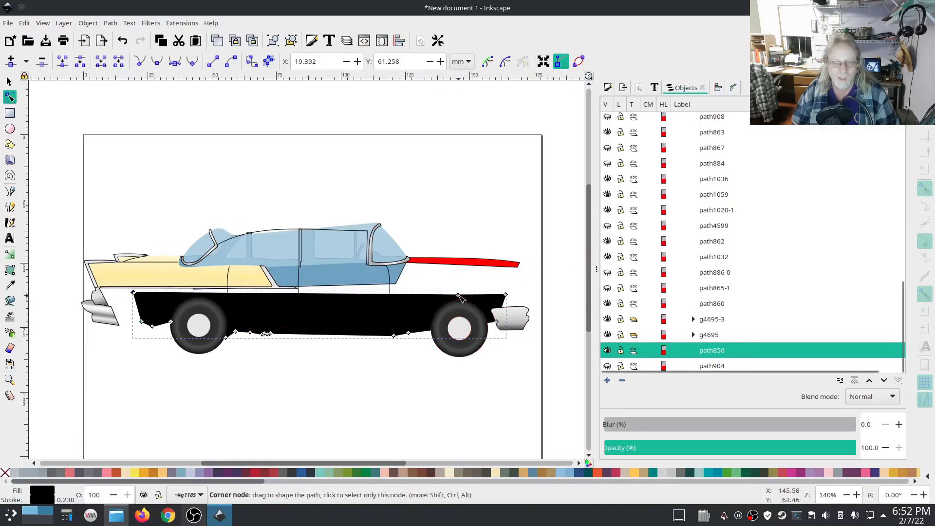
click(11, 61)
click(296, 294)
drag(297, 295, 254, 316)
drag(377, 294, 417, 319)
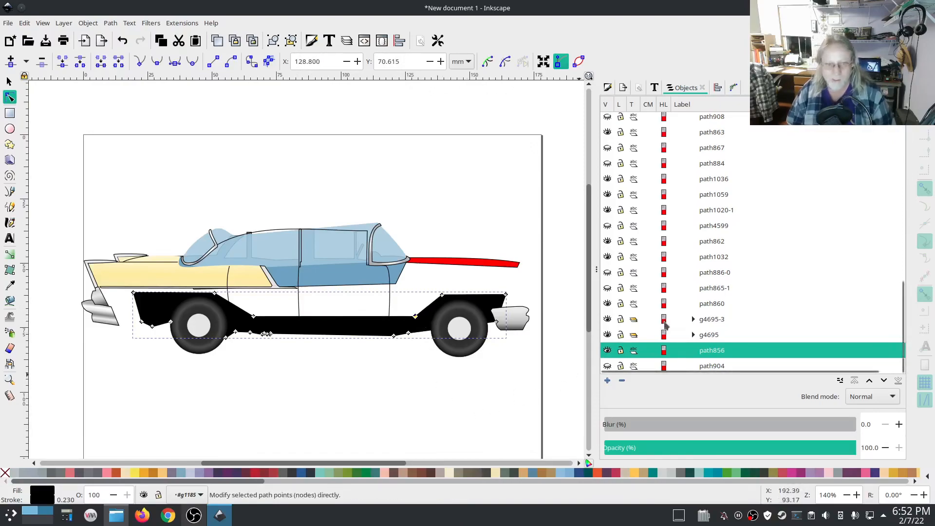
Show the red car body path4599 again and select it with the Selector tool.
click(608, 227)
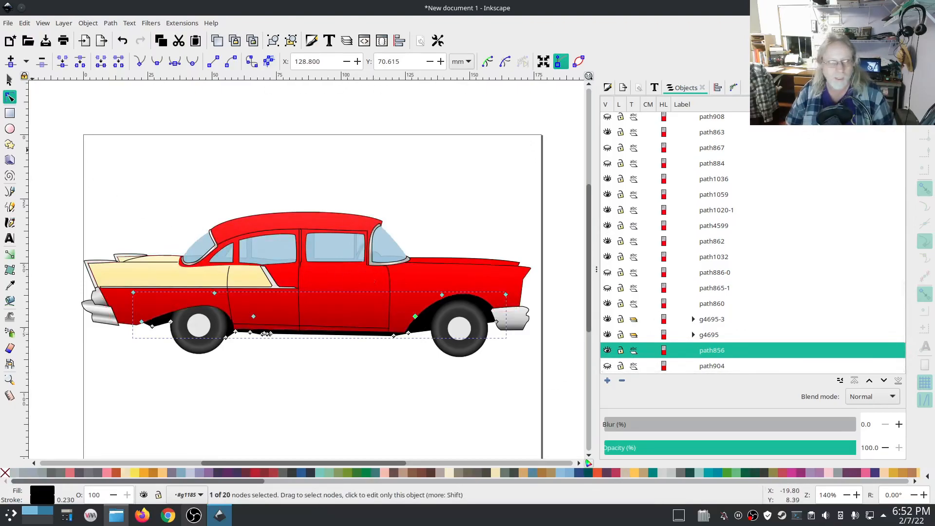
click(9, 81)
click(434, 268)
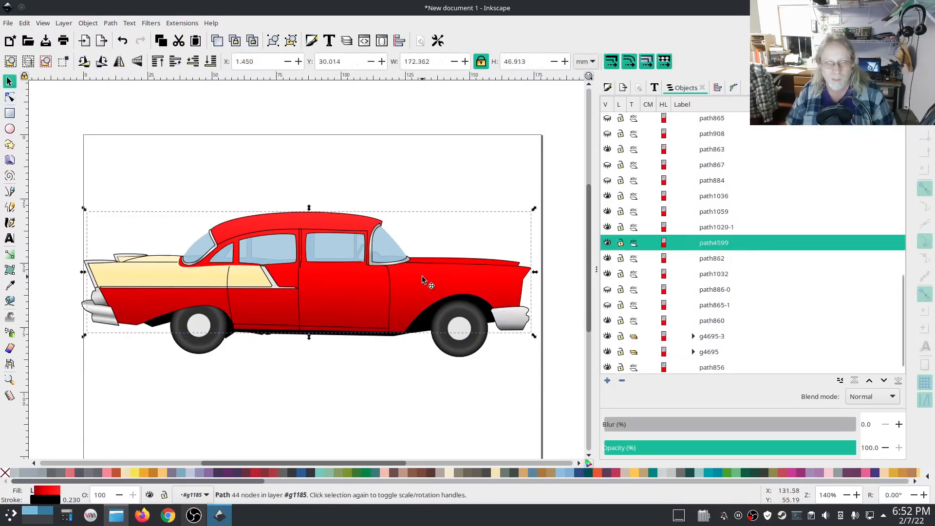
click(608, 242)
click(607, 243)
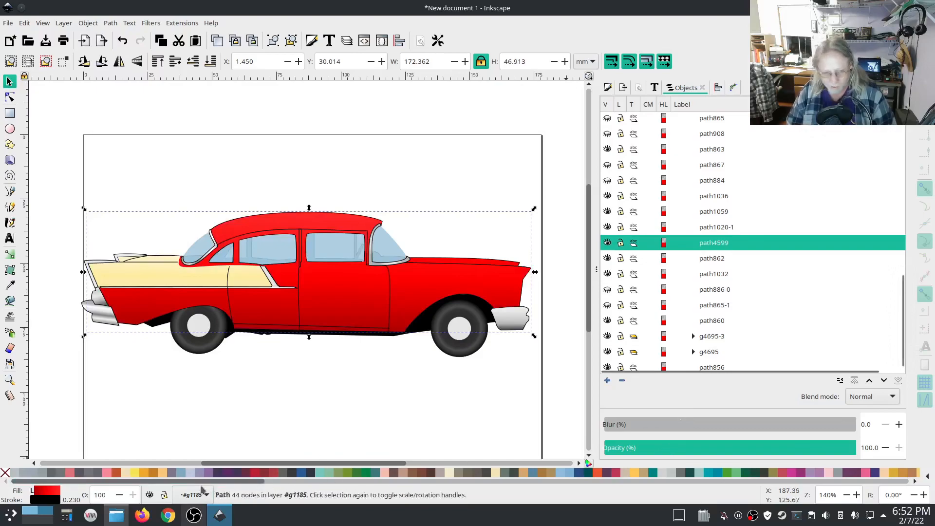
Try flat palette fills on the red body path4599, including Saffron 1878 and Bitteroot 1954.
drag(200, 481, 530, 471)
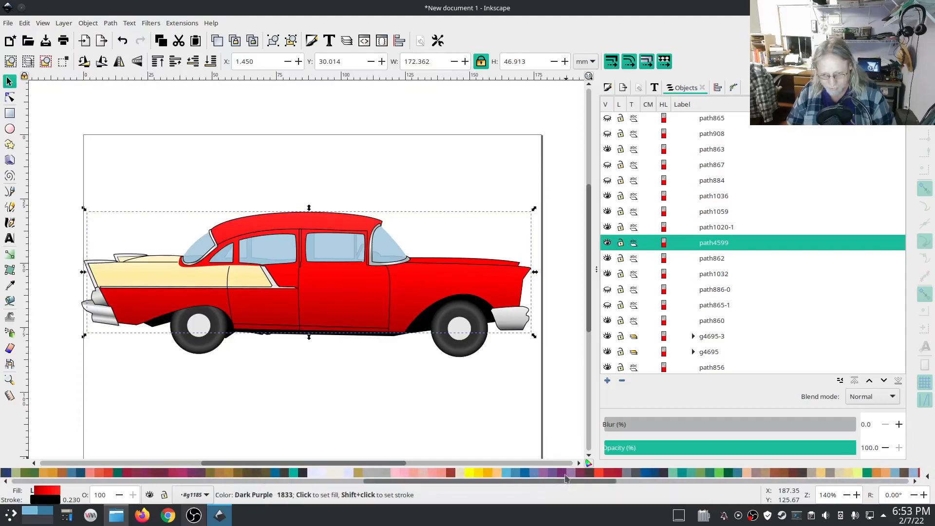
click(599, 473)
click(612, 473)
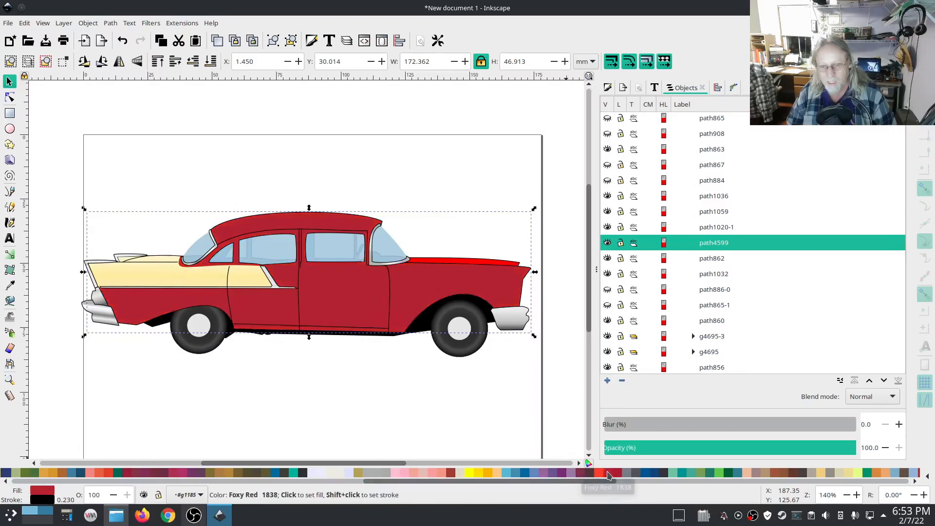
drag(598, 481, 687, 480)
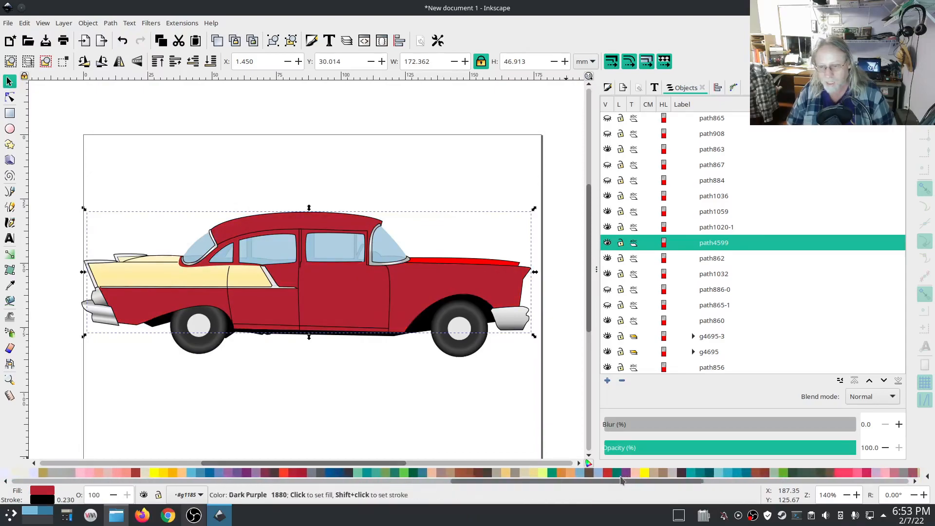
click(608, 474)
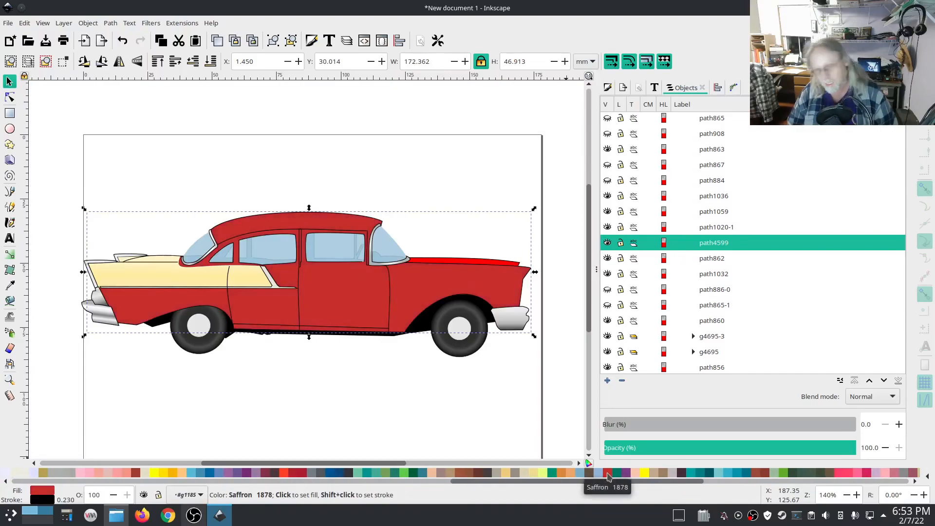
drag(684, 487, 889, 481)
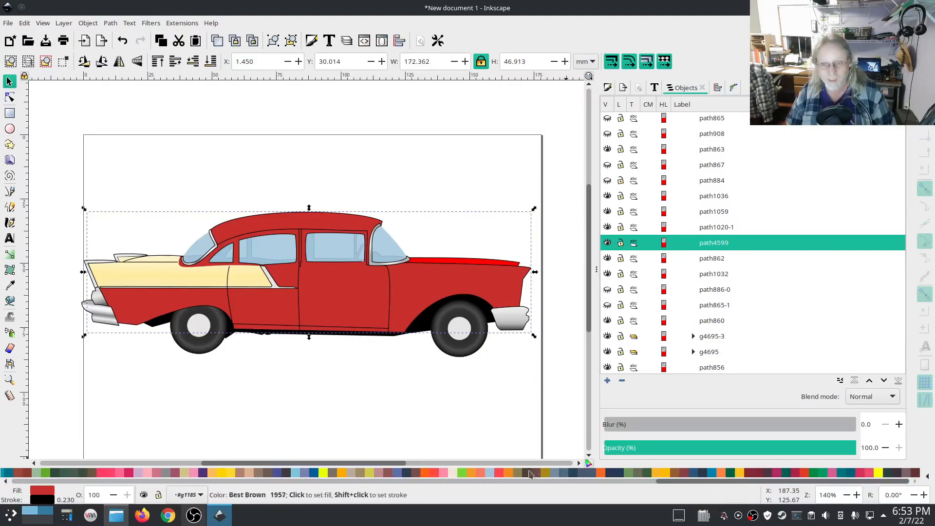
click(500, 472)
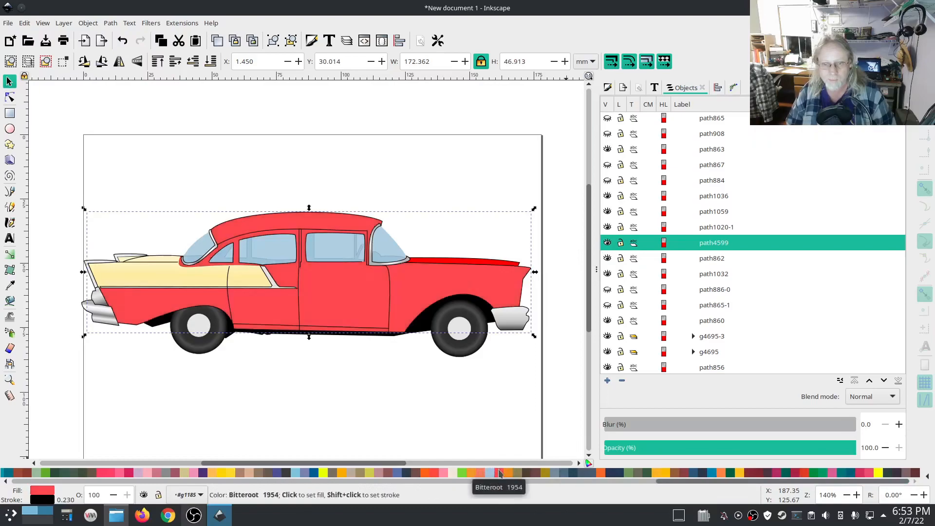
Sample the bright red of the hood strip as the body's flat fill and check it in Fill and Stroke.
click(10, 285)
click(429, 261)
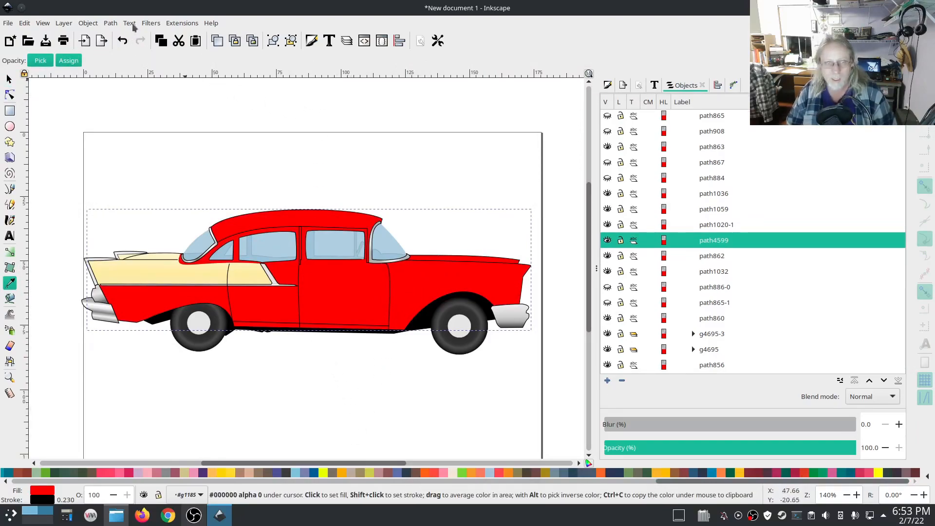
click(181, 23)
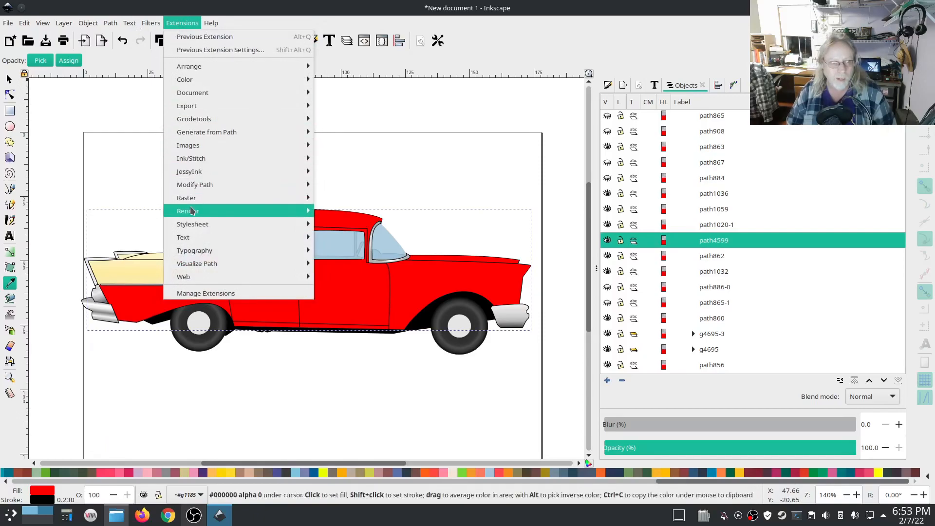
mouse_move(194, 160)
click(607, 87)
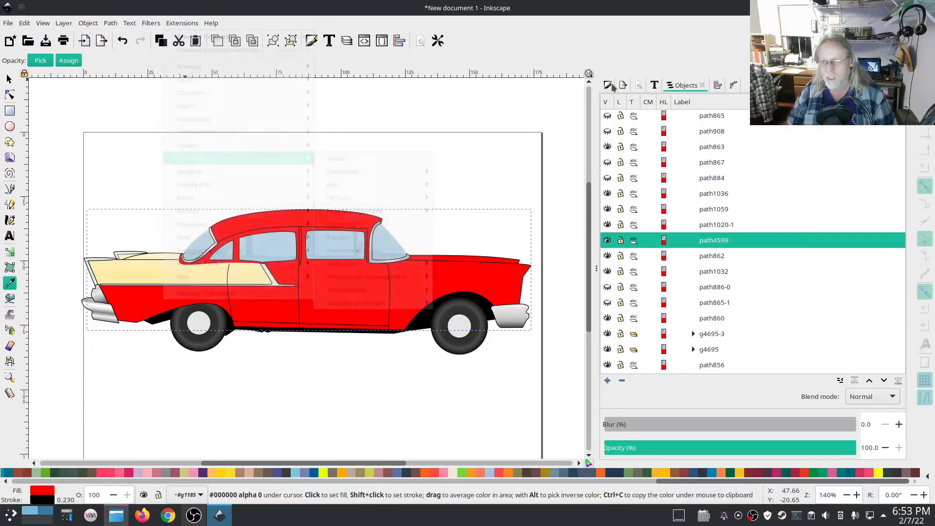
click(608, 86)
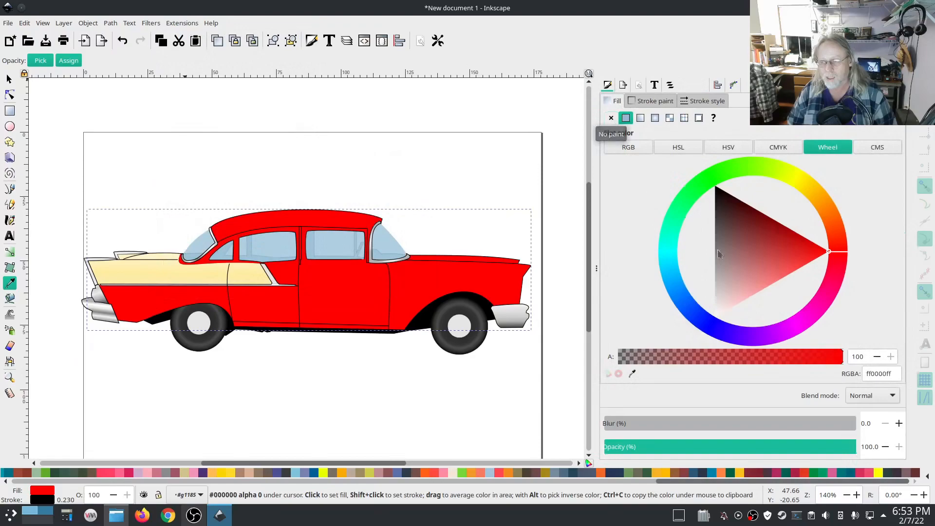
Open the Ink/Stitch Params for the selected car body.
click(180, 24)
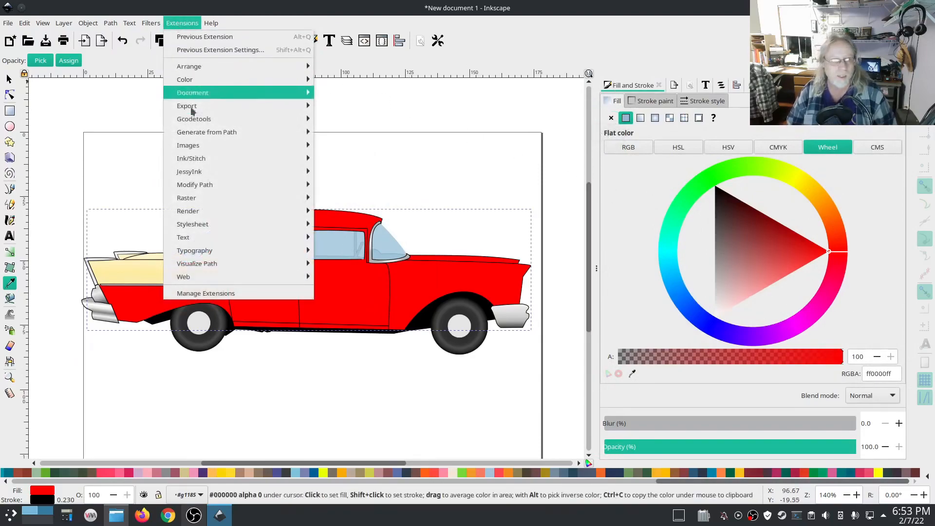
mouse_move(195, 159)
click(350, 237)
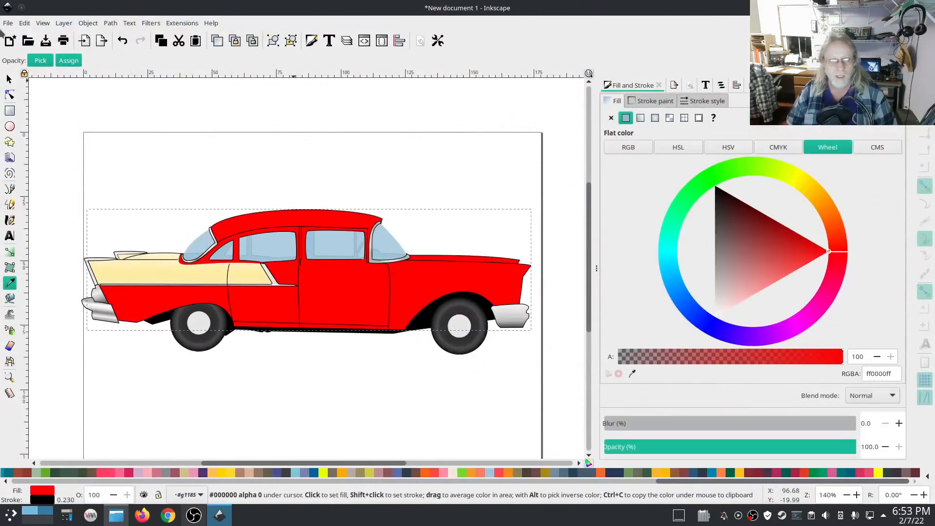
Return to the object list and select the whole car group g1185.
click(721, 85)
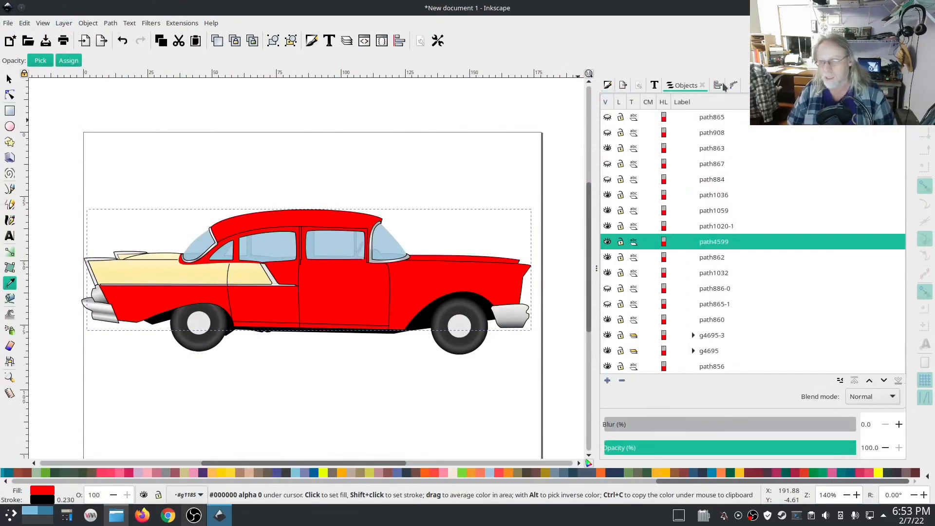
scroll(784, 247, up, 5)
click(702, 133)
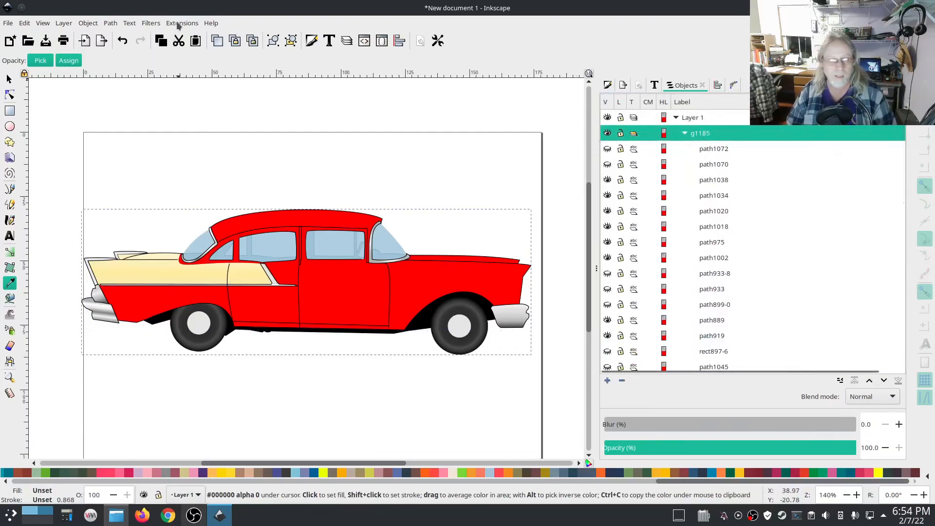
Select the cream rear side panel path1059 inside the group and toggle its visibility to inspect the overlap with the body.
click(9, 80)
ctrl+click(149, 268)
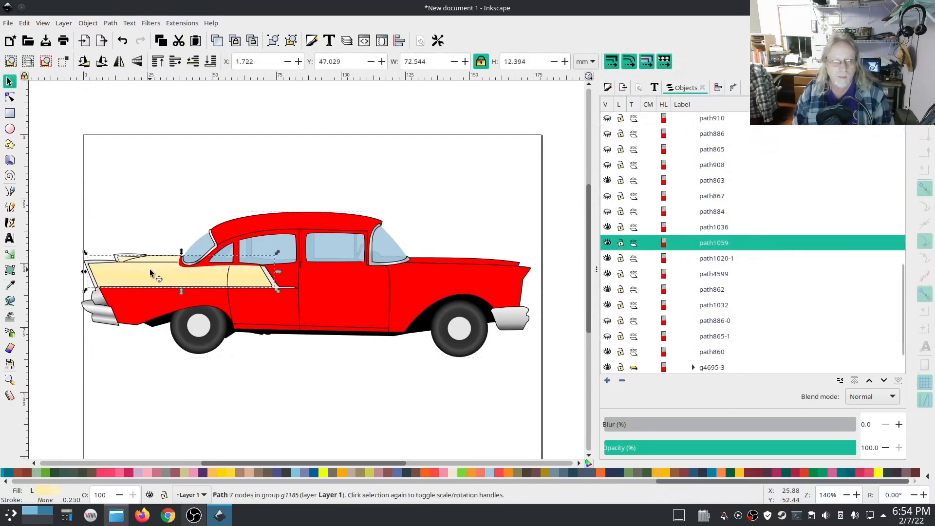
click(607, 243)
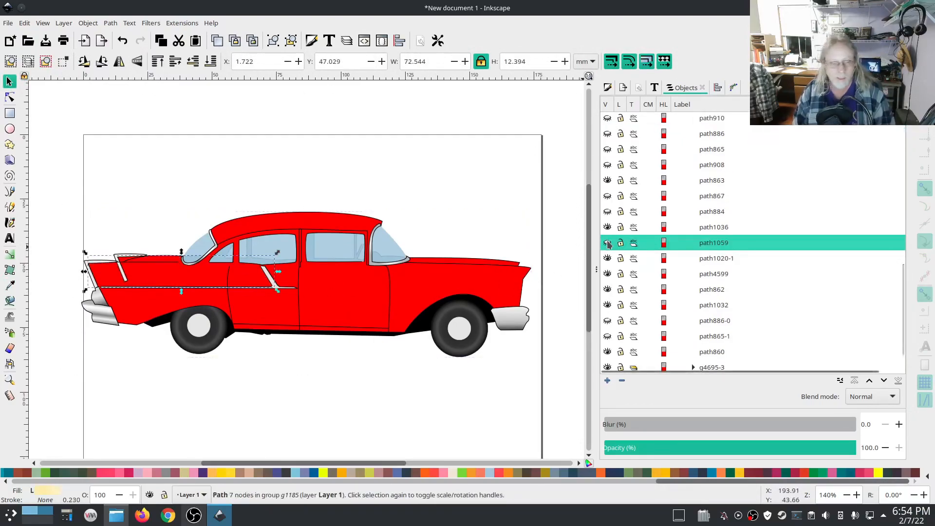
click(608, 243)
click(608, 243)
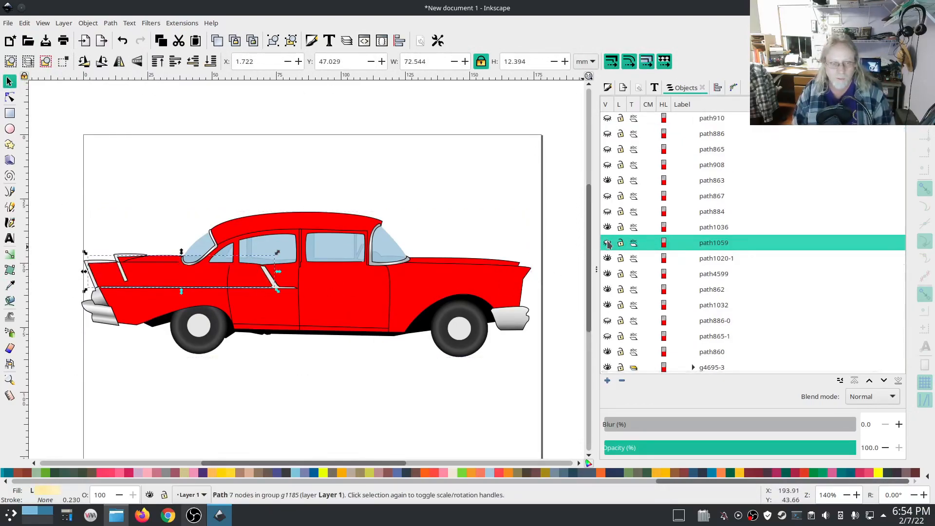
click(607, 242)
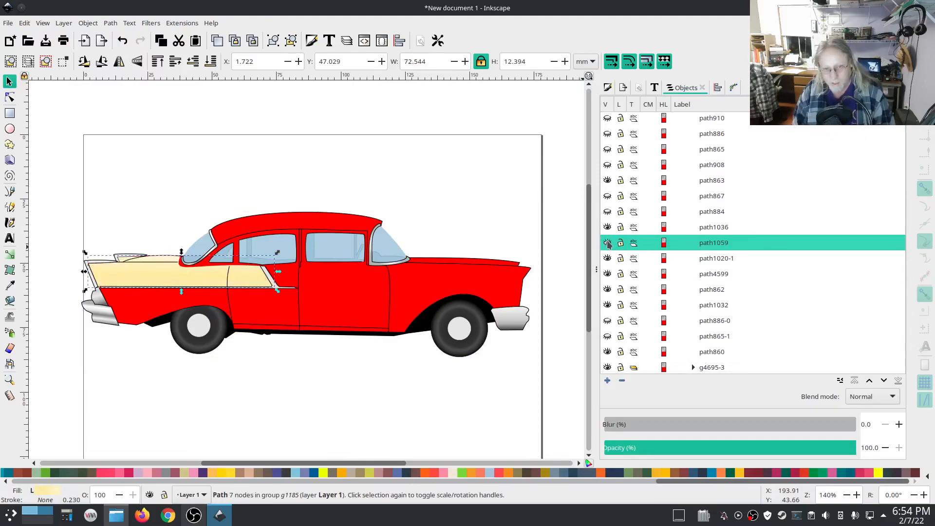
Deselect everything and open the Ink/Stitch Simulator / Realistic Preview for the whole car.
click(338, 109)
click(182, 23)
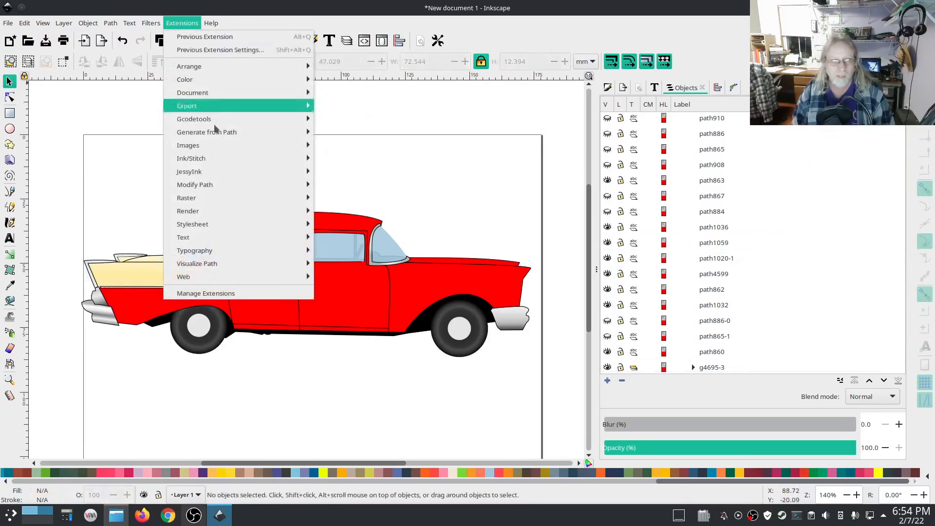
mouse_move(216, 158)
mouse_move(384, 305)
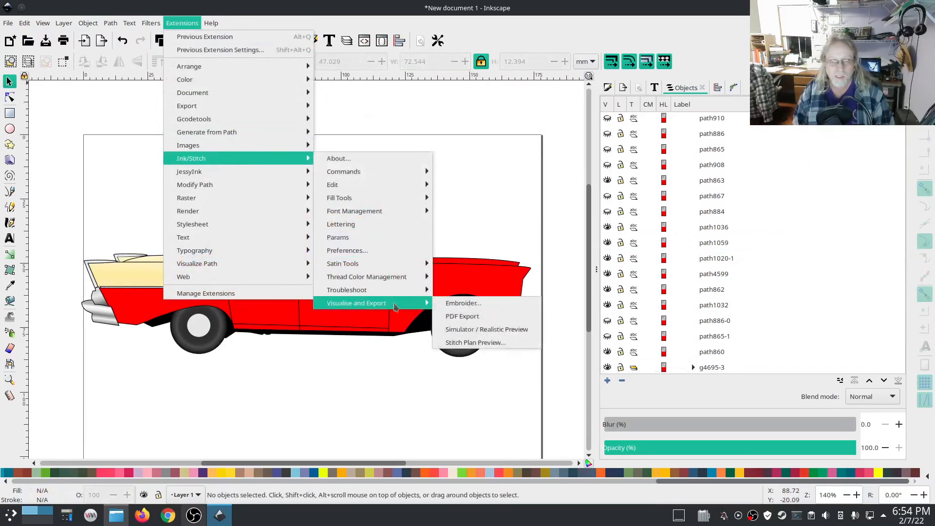
click(489, 334)
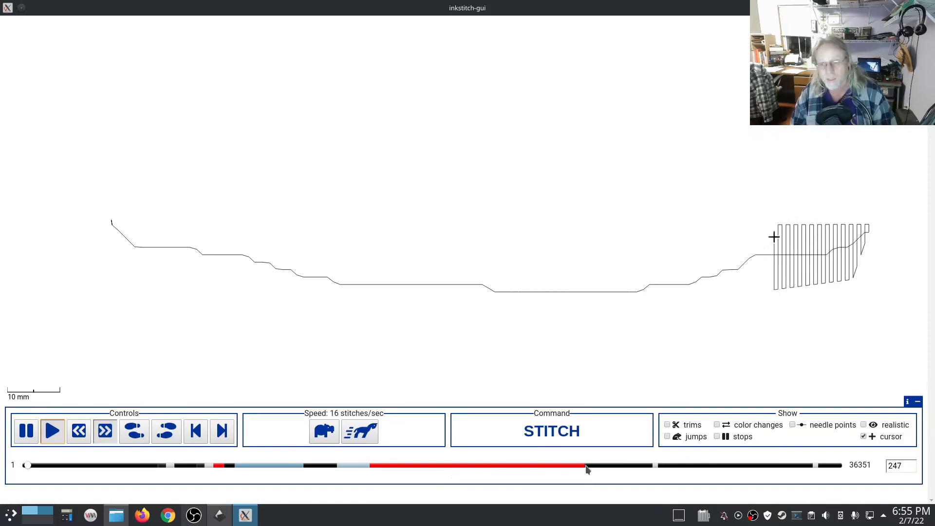
Raise the simulation speed to 2048 stitches/sec, watch the stitch-out to the end and close the simulator.
click(360, 431)
click(359, 431)
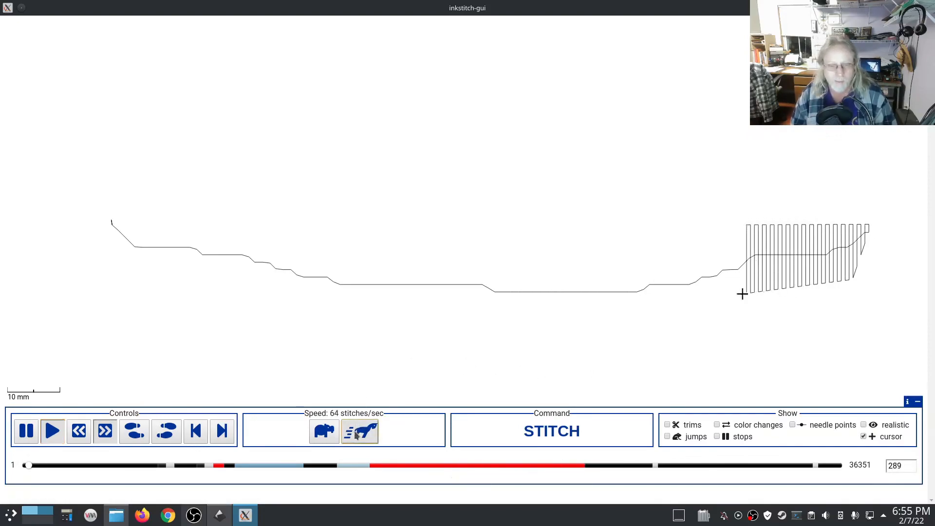
click(360, 432)
click(359, 432)
click(359, 431)
click(359, 432)
click(359, 431)
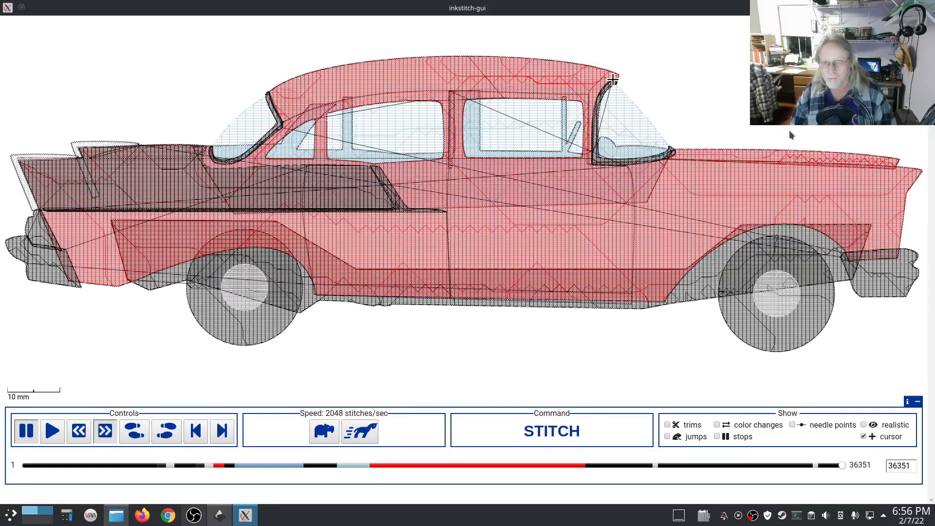
key(q)
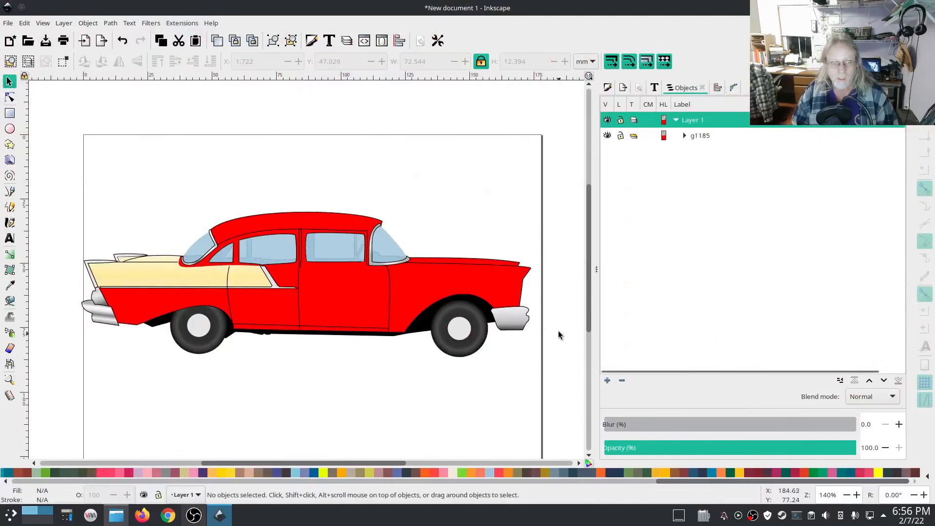
Select the front bumper path863 inside the car group and set its stroke and fill to Moonbeam 1949.
click(517, 319)
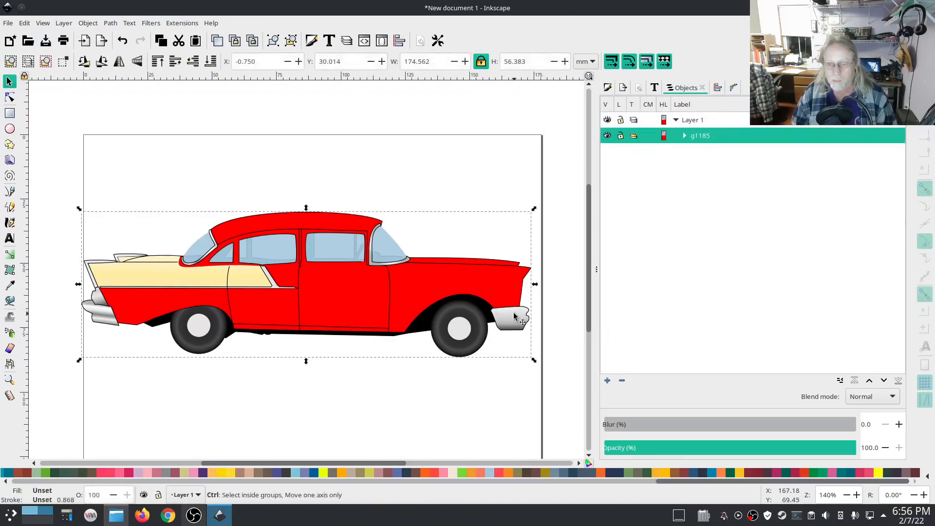
ctrl+click(517, 319)
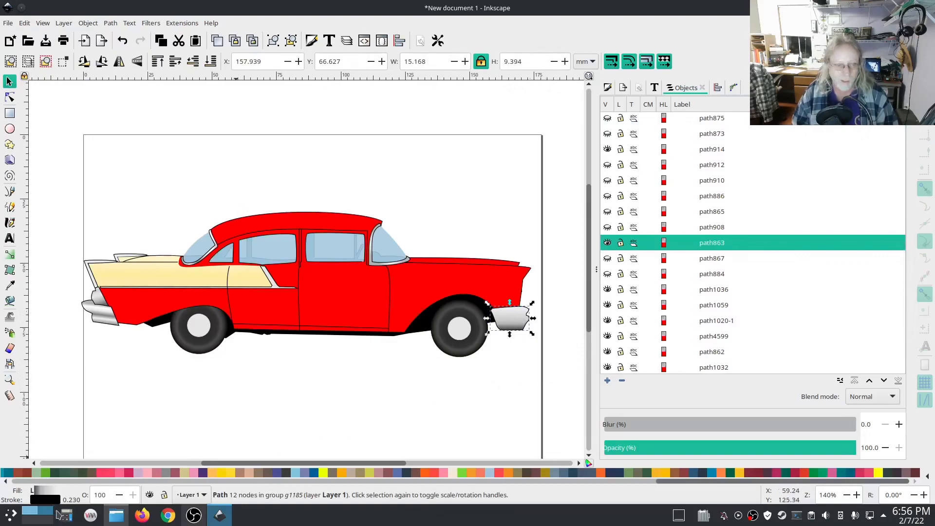
mouse_move(47, 512)
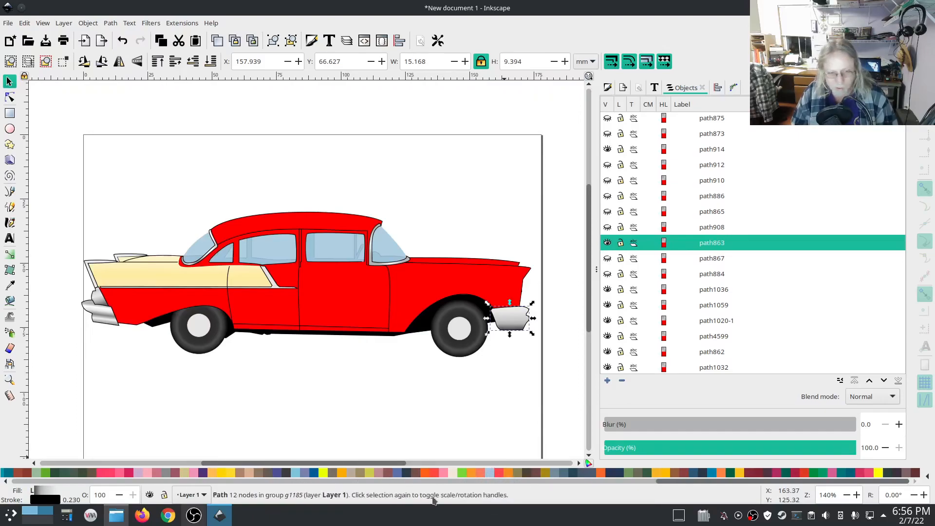
shift+click(453, 473)
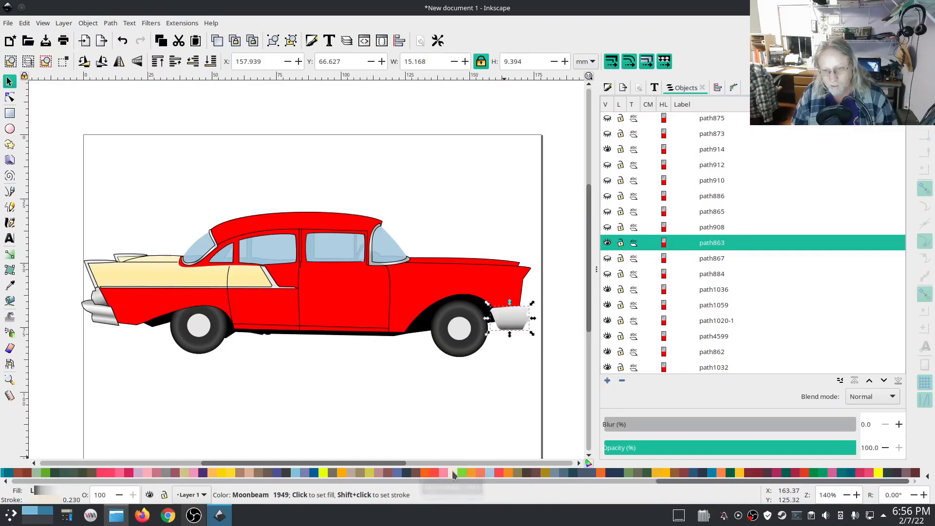
click(454, 473)
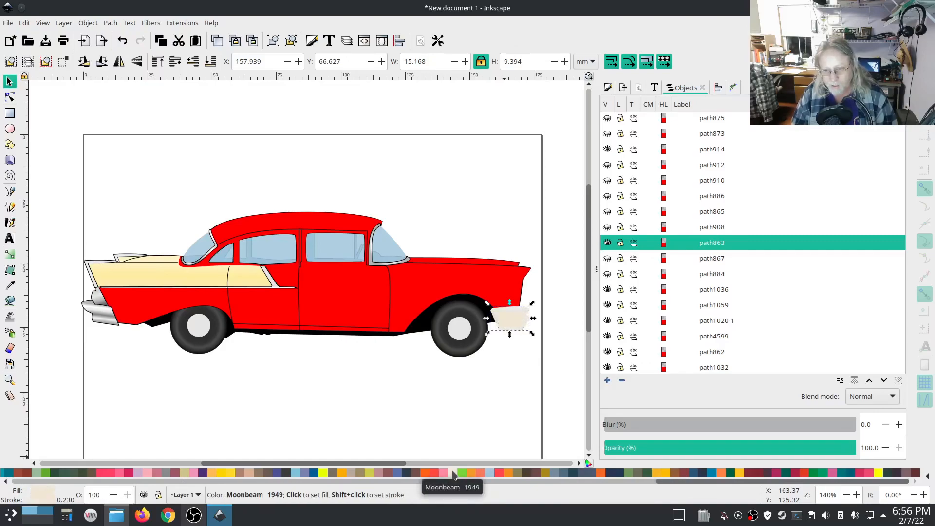
Try light blue, Stainless Steel 1886 and Wild Dove 1840 as flat fills for the front bumper.
click(490, 473)
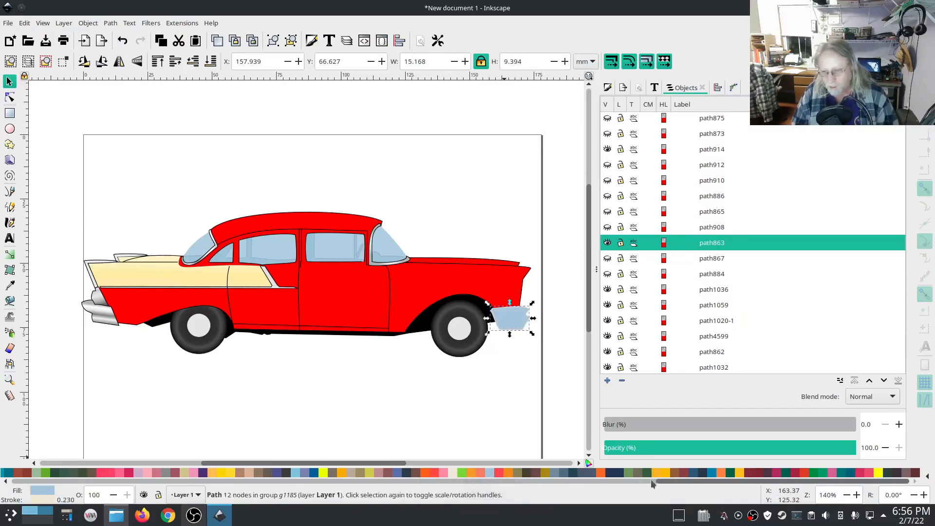
drag(678, 482, 461, 490)
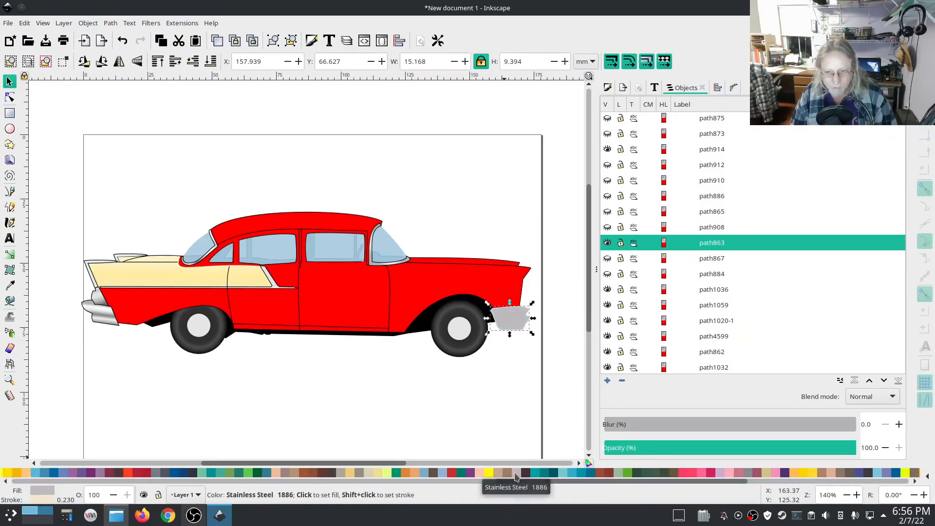
click(157, 473)
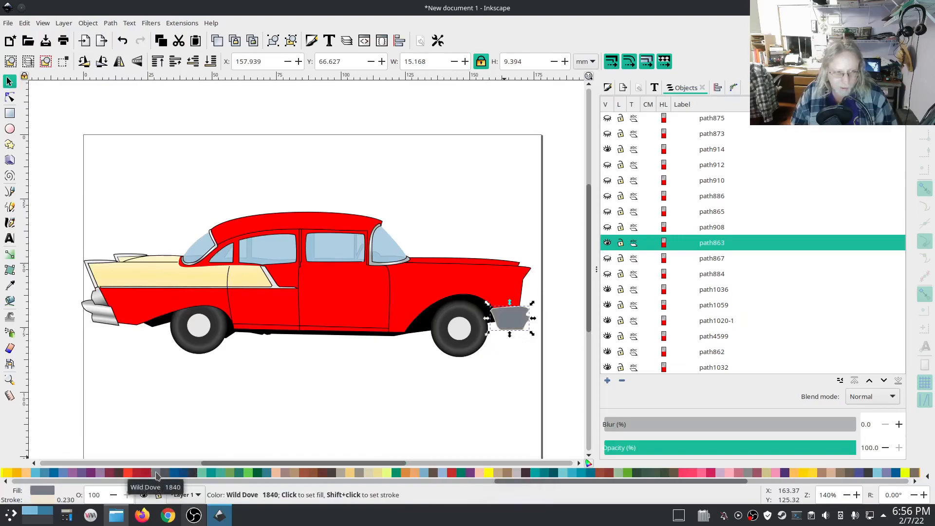
Fill the front bumper with a flat light grey sampled from the rear bumper using the Dropper tool.
click(10, 286)
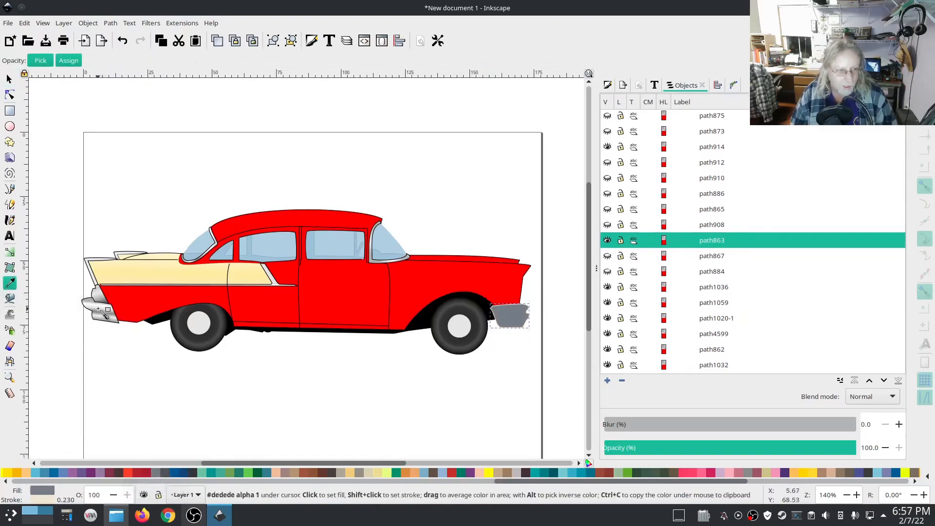
click(98, 306)
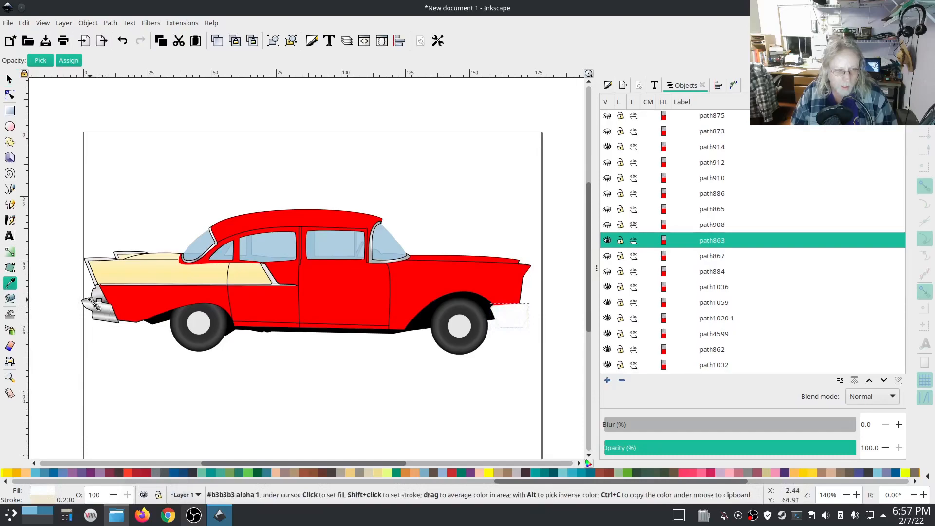
click(91, 300)
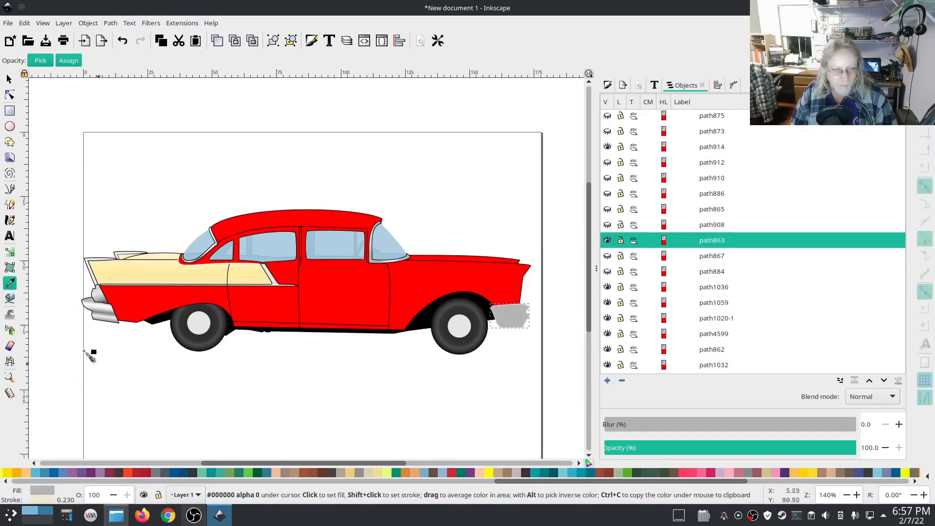
click(9, 79)
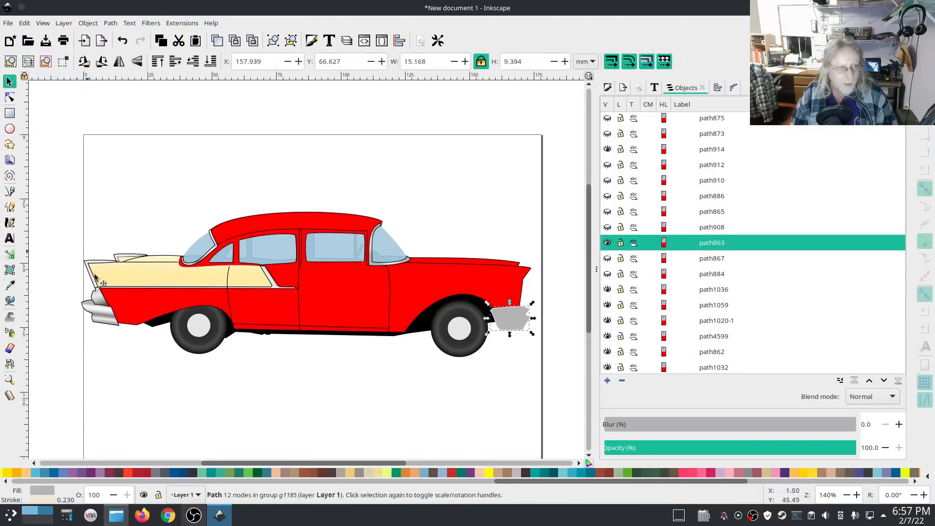
Select the rear bumper path975 inside the group and replace its gradient with a sampled flat light grey.
click(100, 316)
ctrl+click(100, 315)
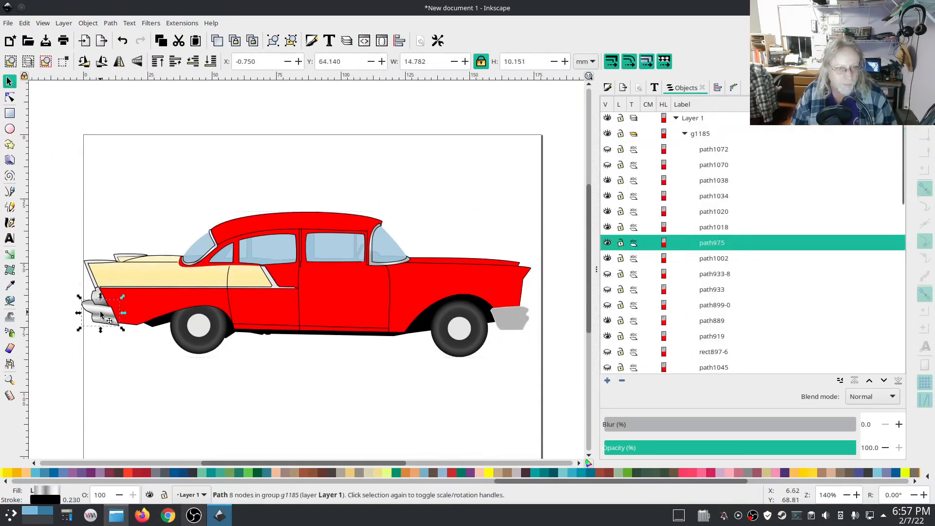
click(10, 285)
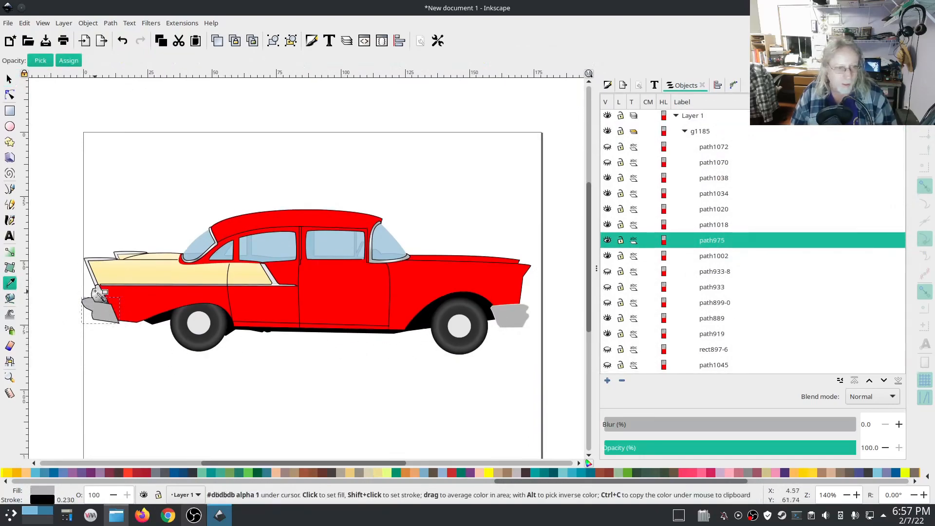
click(9, 81)
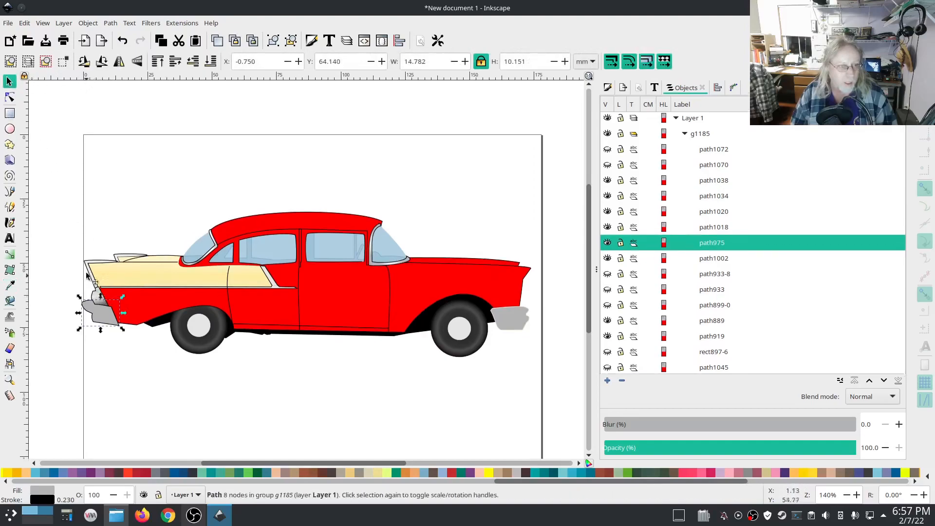
Select the small piece path1002 above the rear bumper and fill it with the flat grey sampled from the front bumper.
click(54, 207)
ctrl+click(99, 296)
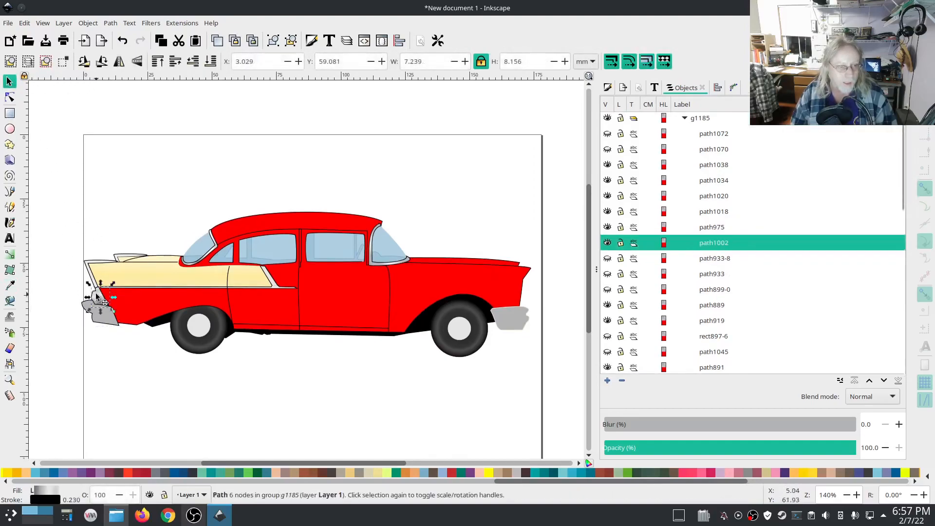
click(9, 285)
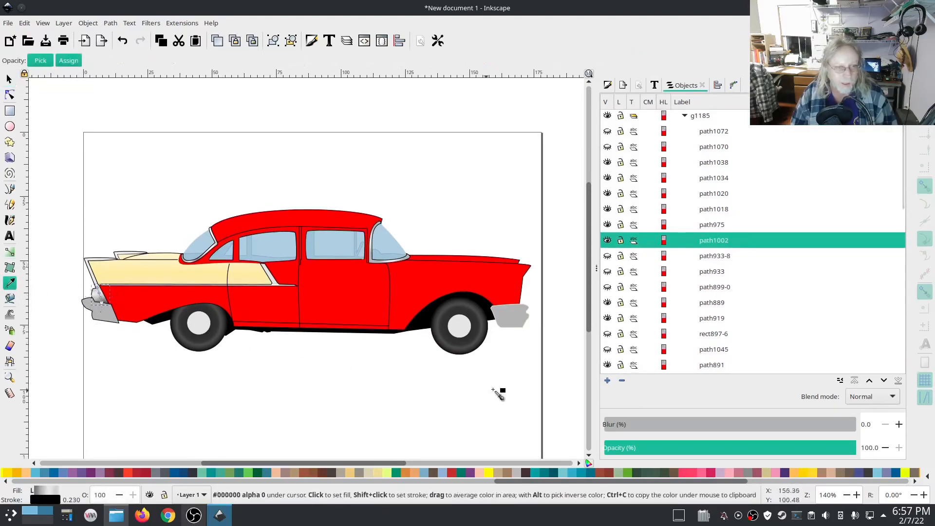
click(516, 317)
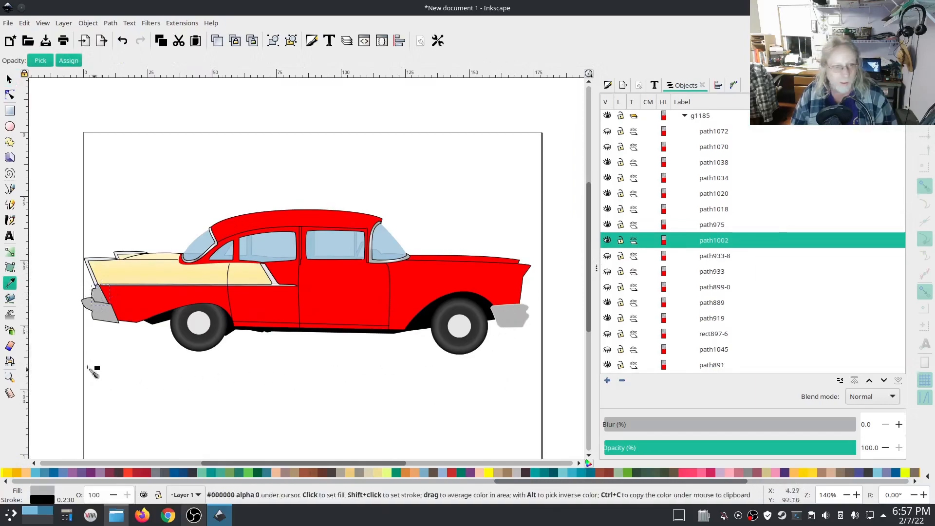
click(9, 80)
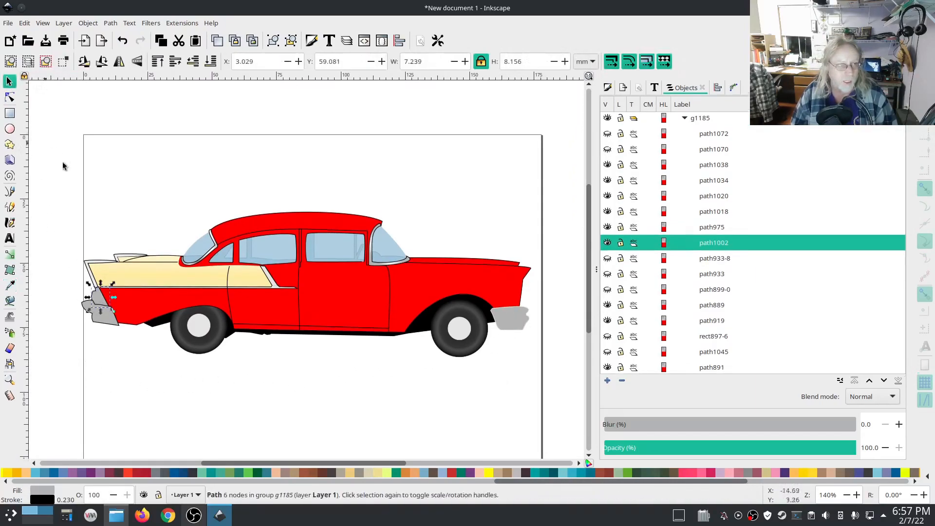
Replace the gradient of the rear side panel path1059 with a flat cream sampled by the Dropper, then deselect it.
ctrl+click(165, 277)
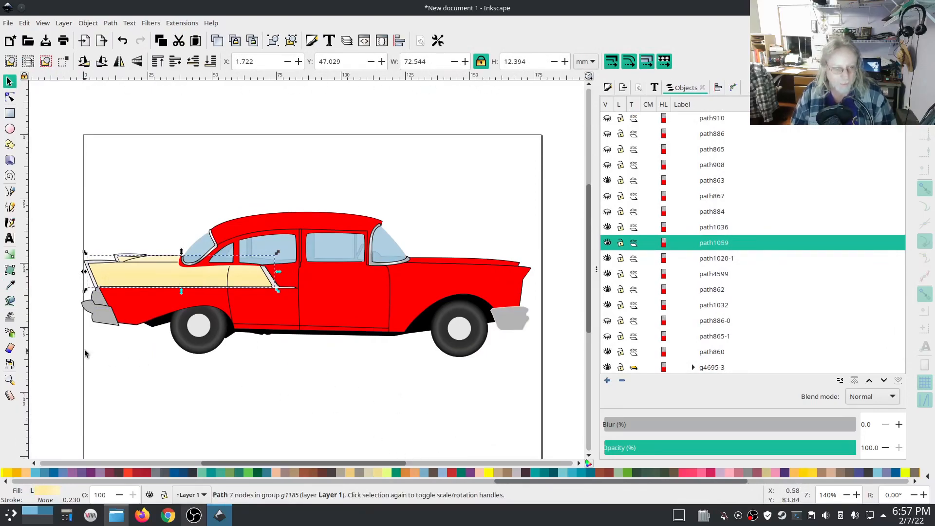
click(10, 289)
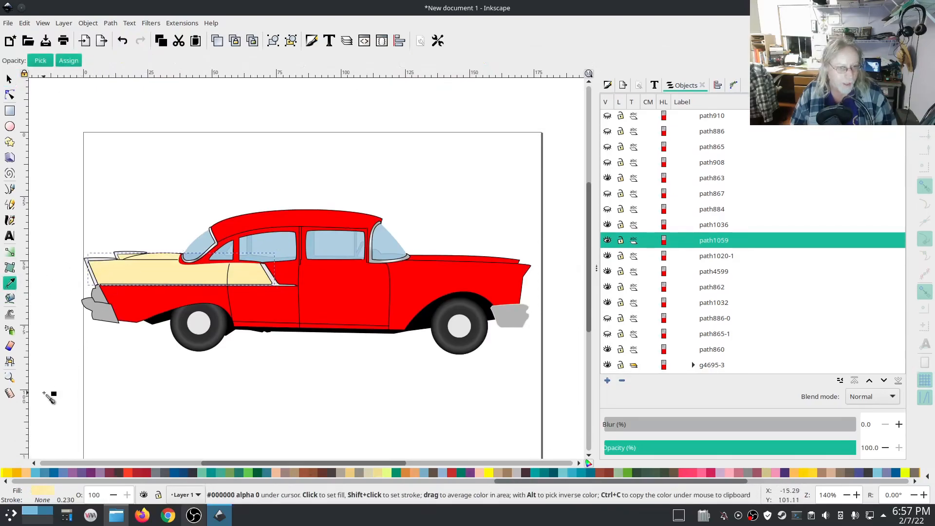
click(9, 79)
click(42, 128)
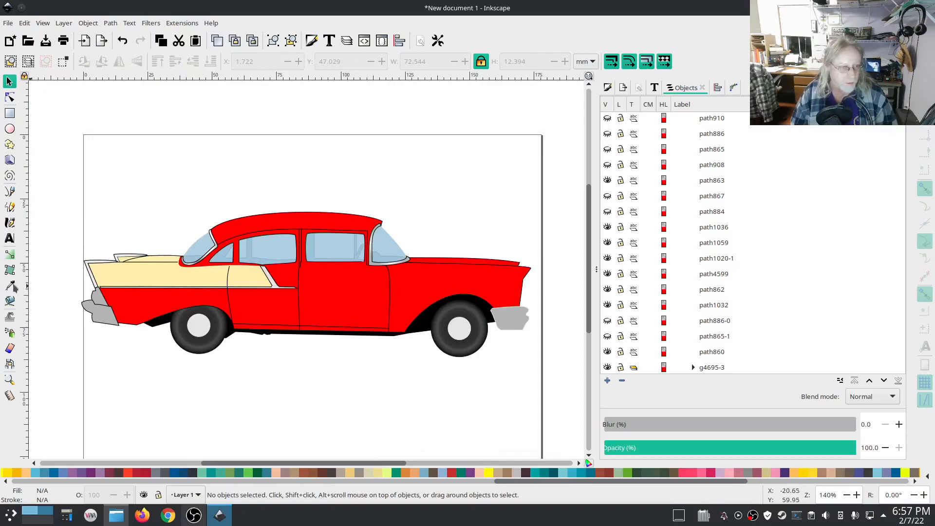
Give the hub circles of both wheels, path4620 and path4620-7, a flat light grey fill with the Dropper and deselect everything.
ctrl+click(199, 332)
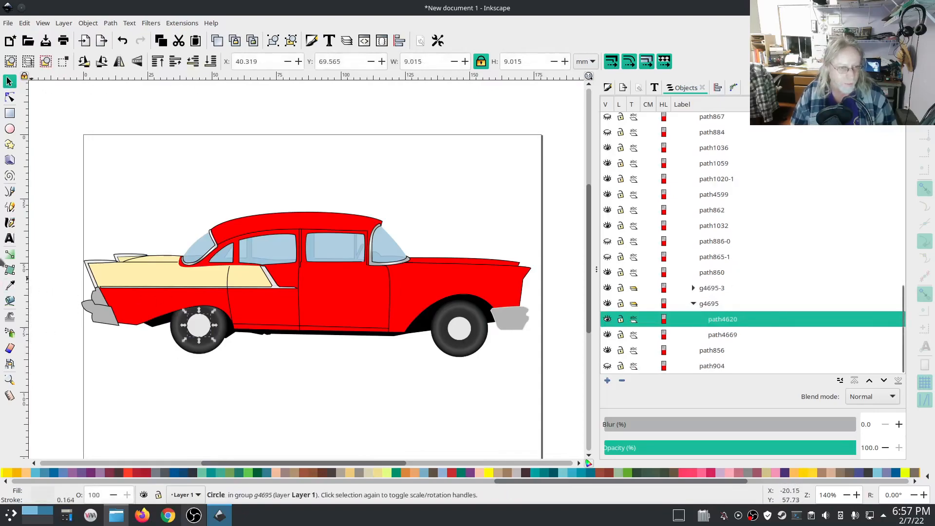
click(9, 285)
click(462, 331)
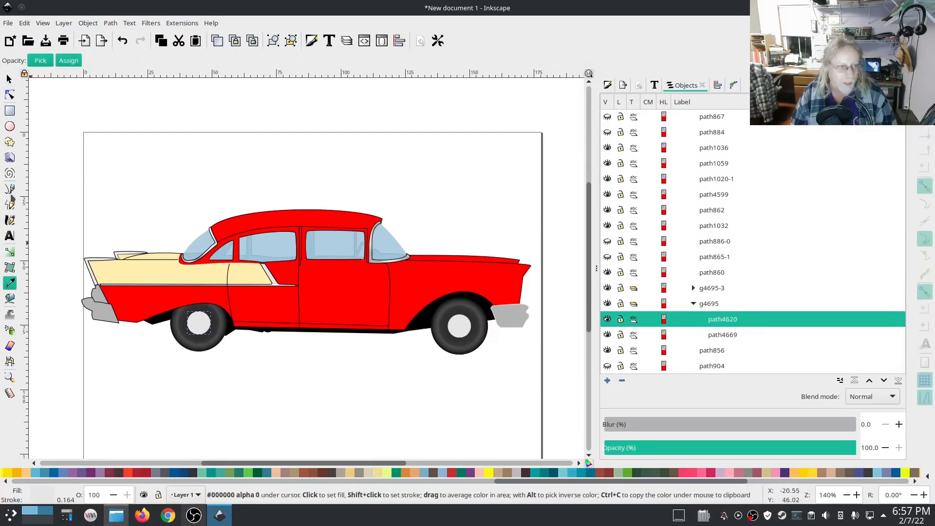
click(8, 79)
ctrl+click(463, 327)
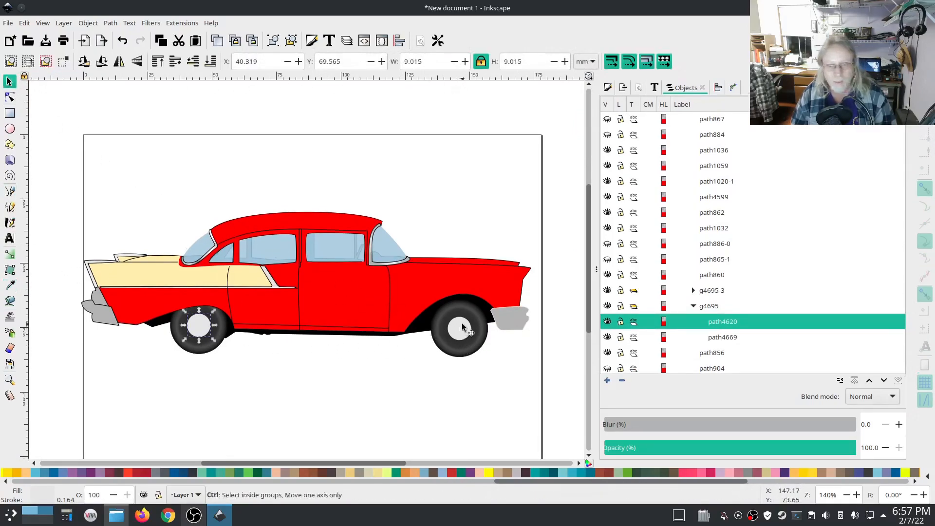
click(10, 285)
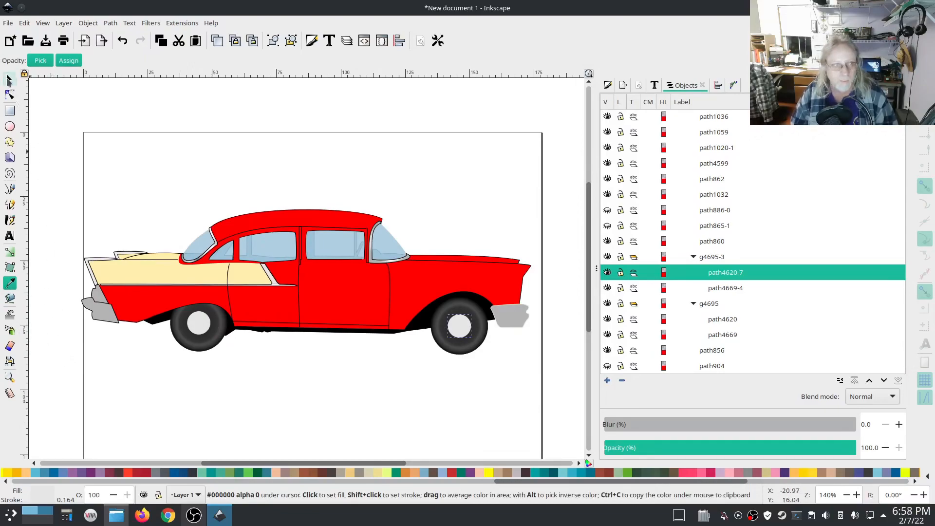
click(9, 79)
click(76, 99)
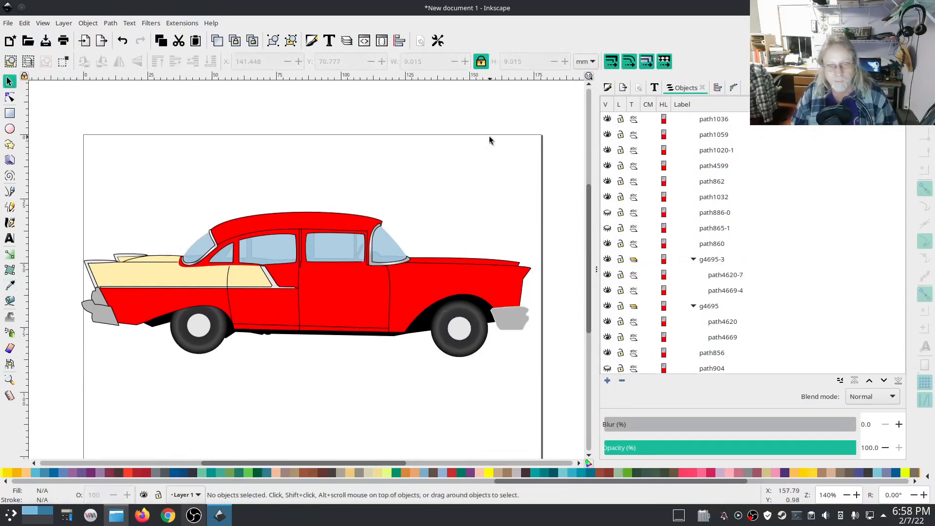
Open the Ink/Stitch Simulator / Realistic Preview to check the recoloured car.
click(182, 23)
mouse_move(191, 163)
mouse_move(370, 305)
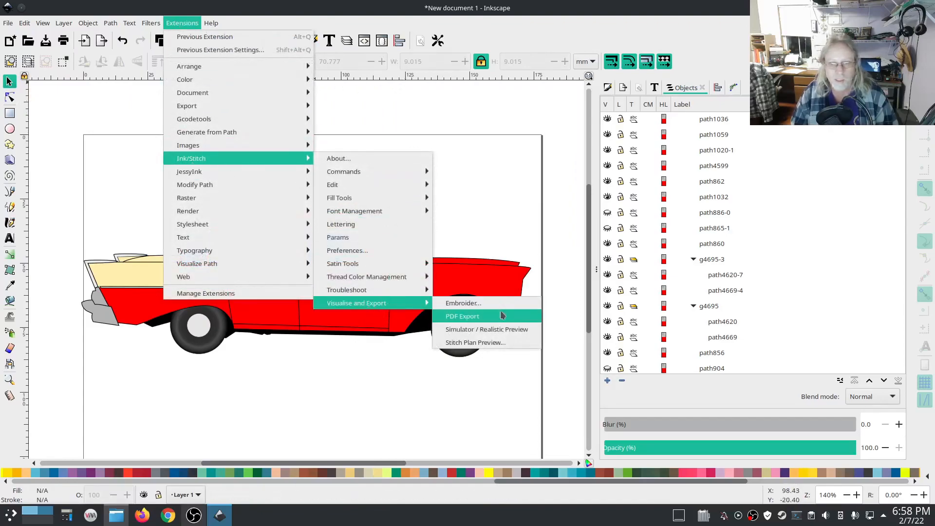
click(512, 331)
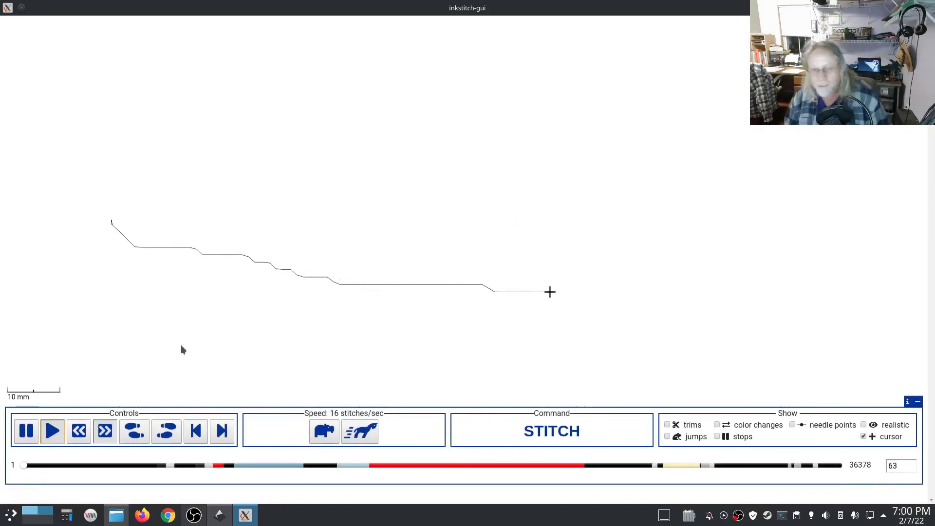
Raise the simulation speed to 4096 stitches/sec, watch the stitch-out to the end and turn on the realistic view.
click(362, 429)
click(361, 428)
click(361, 429)
click(362, 428)
click(362, 431)
click(361, 431)
click(362, 431)
click(362, 431)
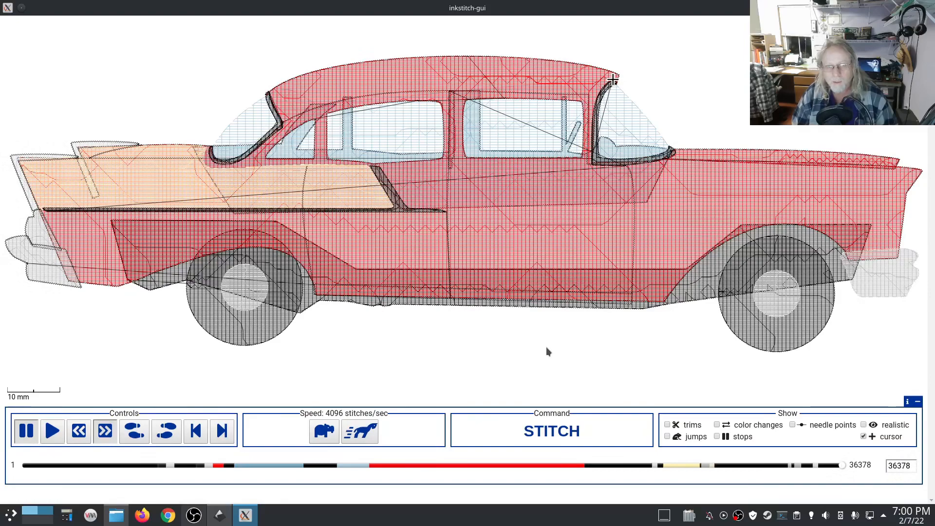
click(863, 425)
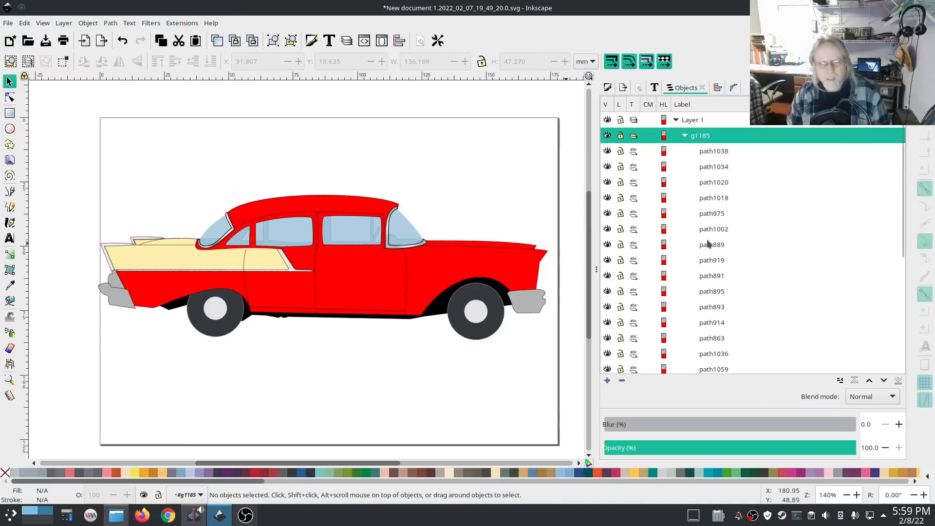
Hide every object in the car group g1185 from path1038 through path856_2, then select only path856_2.
click(715, 155)
scroll(752, 235, down, 5)
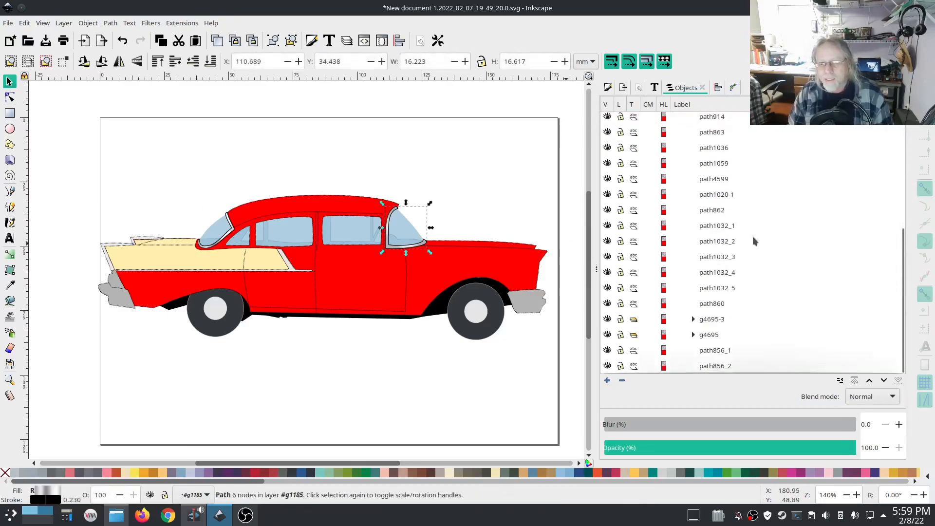
shift+click(723, 367)
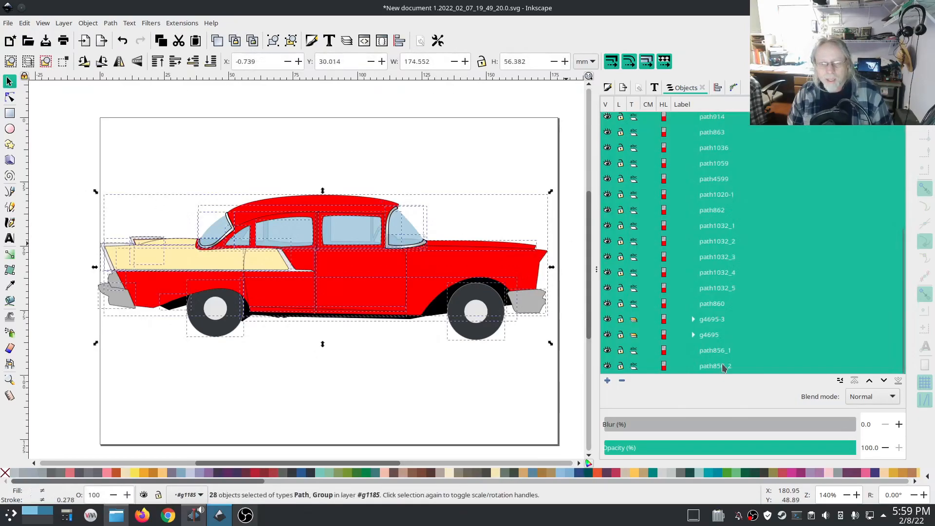
click(607, 367)
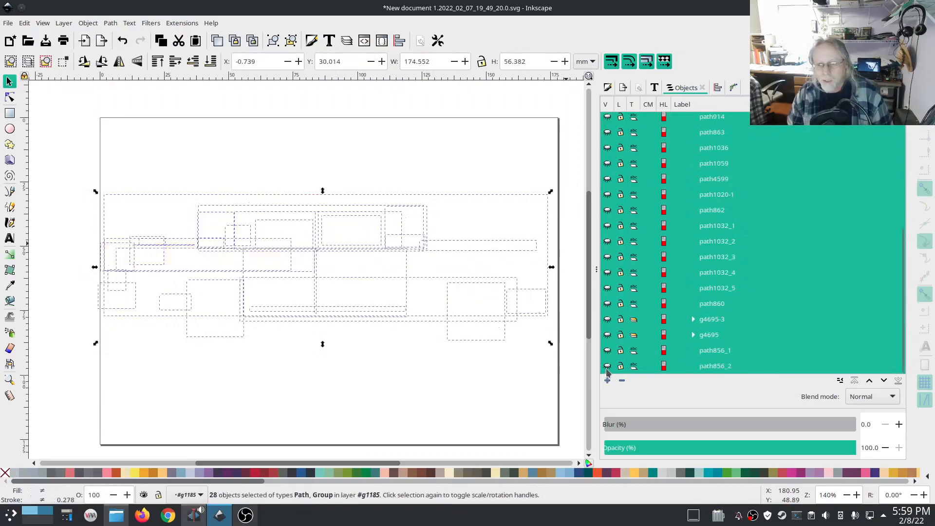
click(711, 367)
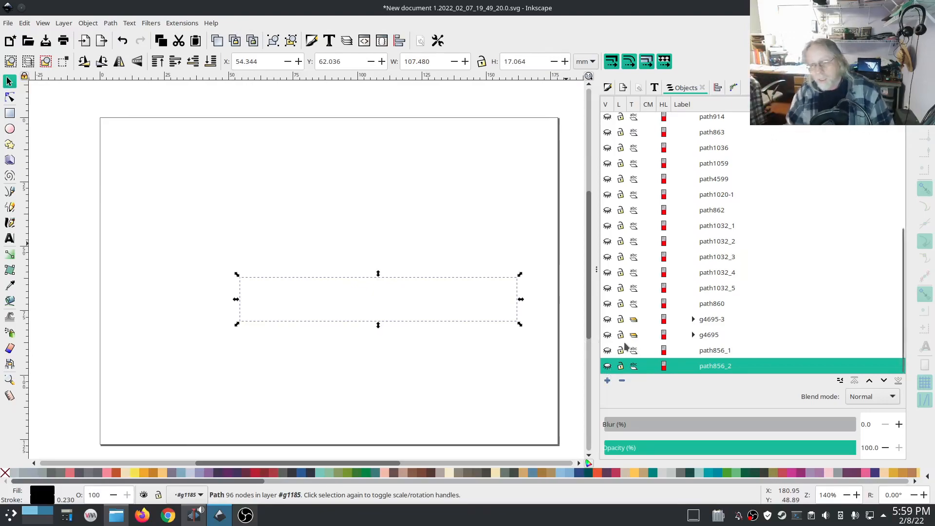
Unhide path856_2, path856_1, the wheel groups g4695 and g4695-3, and path860 one after another in stitching order.
click(608, 367)
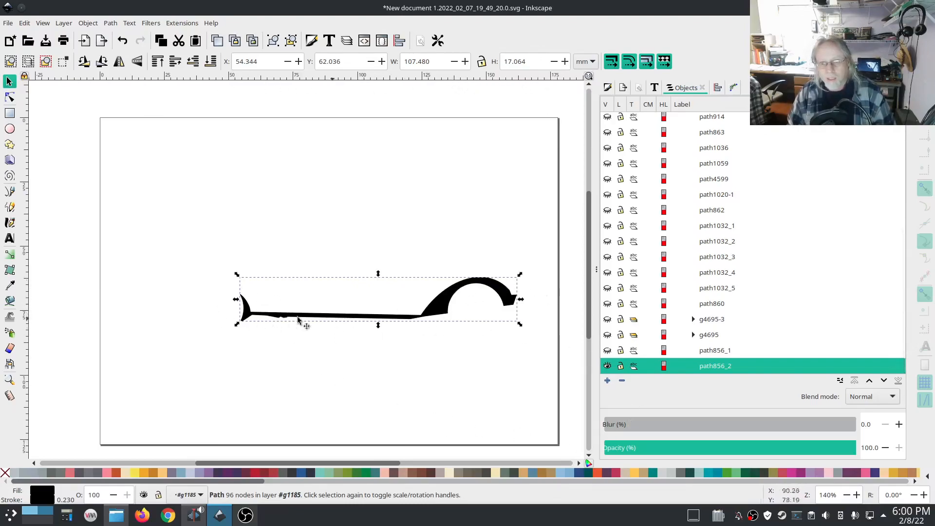
click(607, 350)
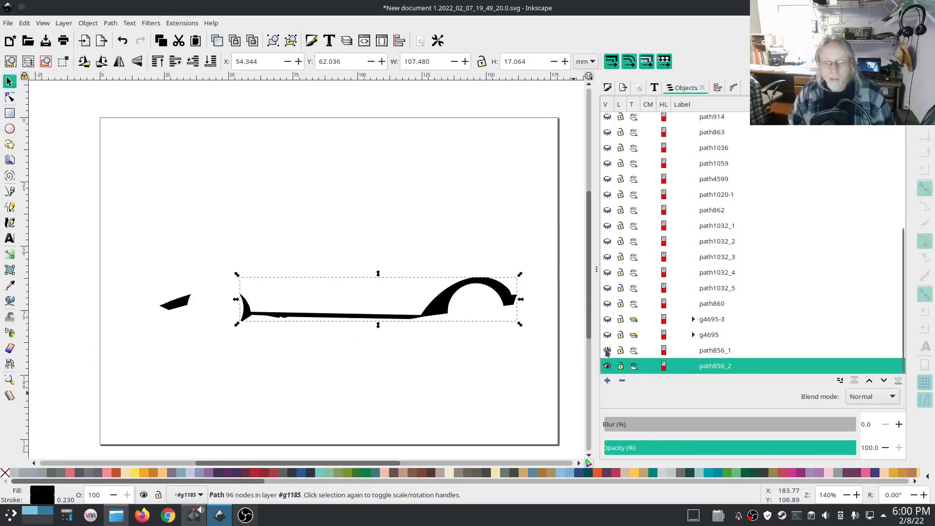
click(608, 335)
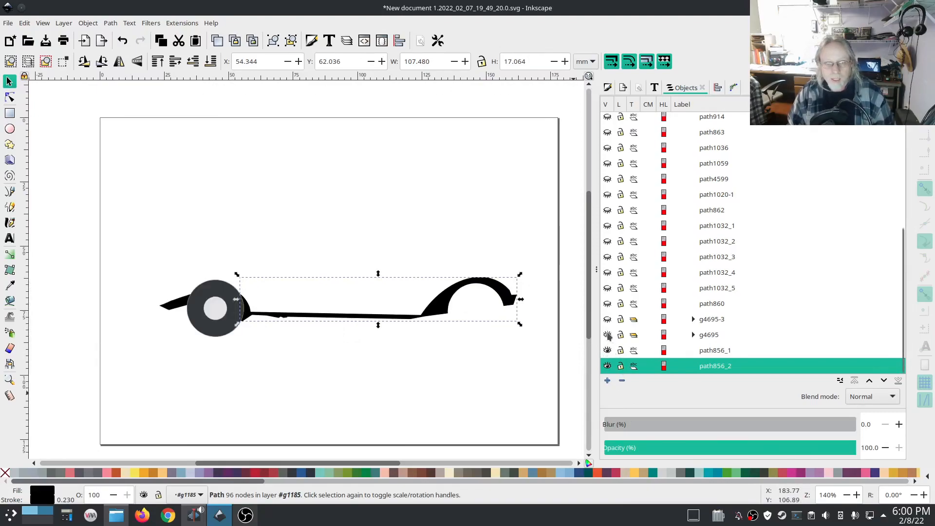
click(608, 319)
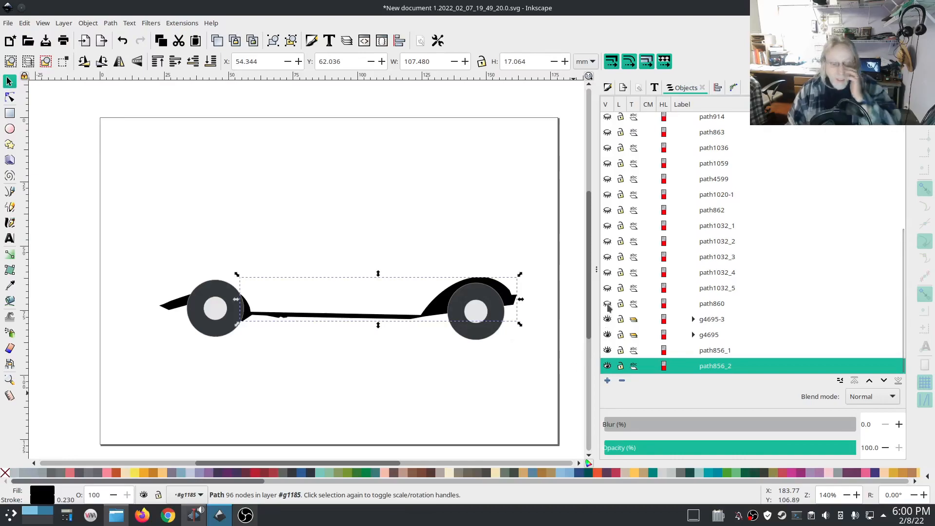
click(607, 304)
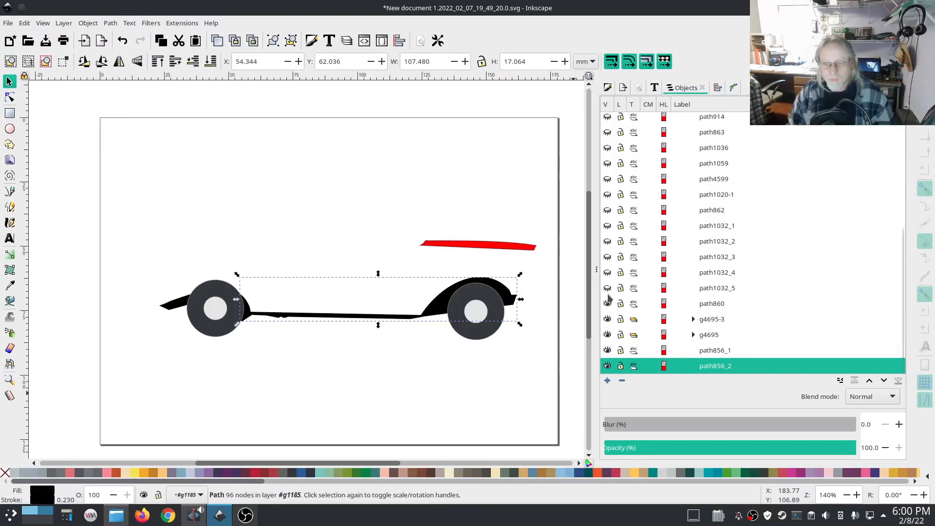
Unhide the interior pieces path1032_5 through path1032_1 and the window glass path862 in stitching order.
click(608, 289)
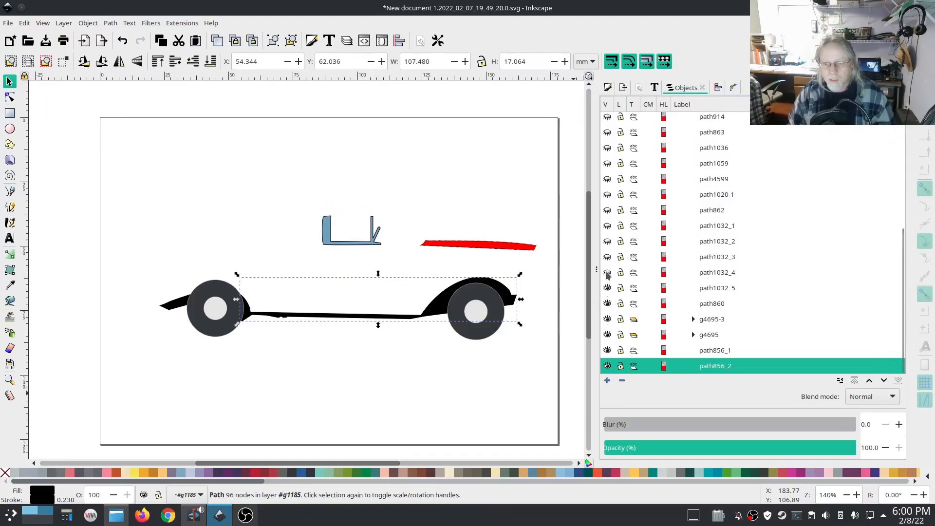
click(607, 273)
click(607, 257)
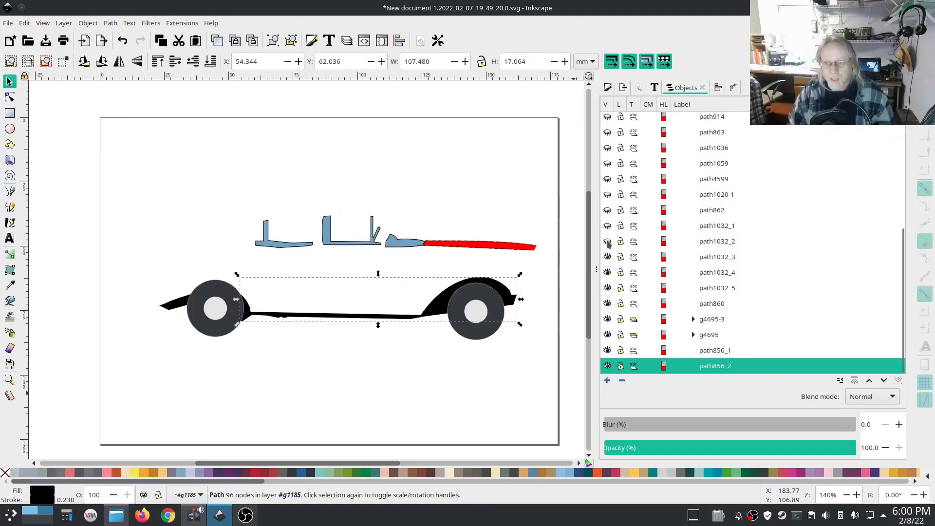
click(607, 241)
click(607, 226)
click(608, 210)
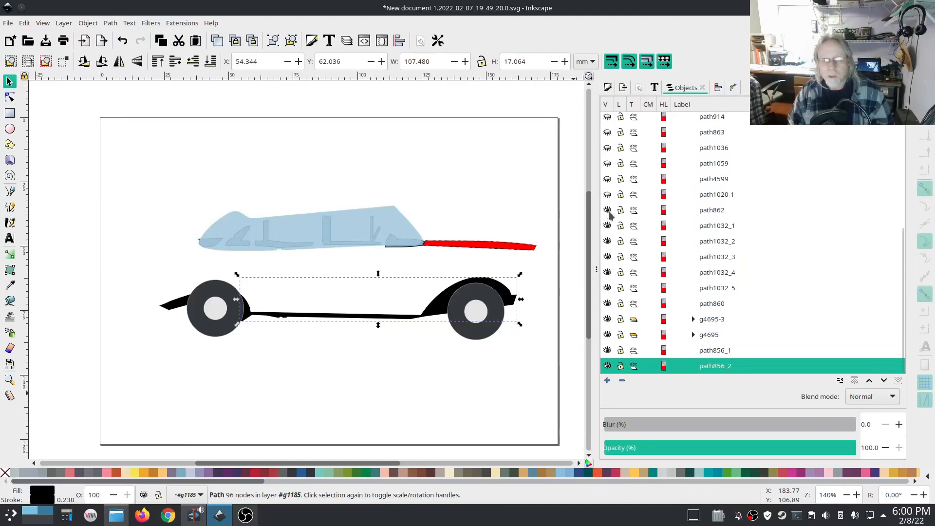
Unhide the next objects in stitching order, from path1020-1 and path4599 through path1059 and path1036 up to path895.
scroll(618, 290, up, 1)
scroll(617, 290, up, 1)
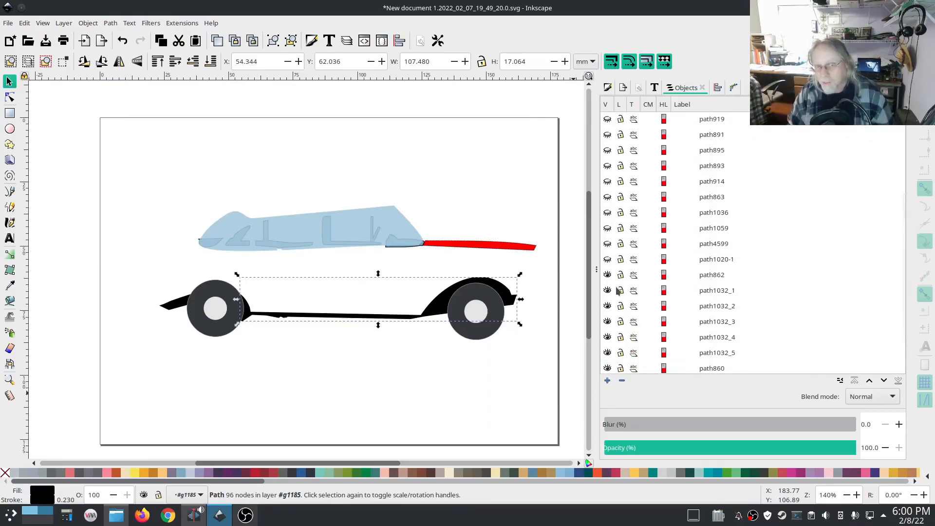
scroll(621, 307, up, 1)
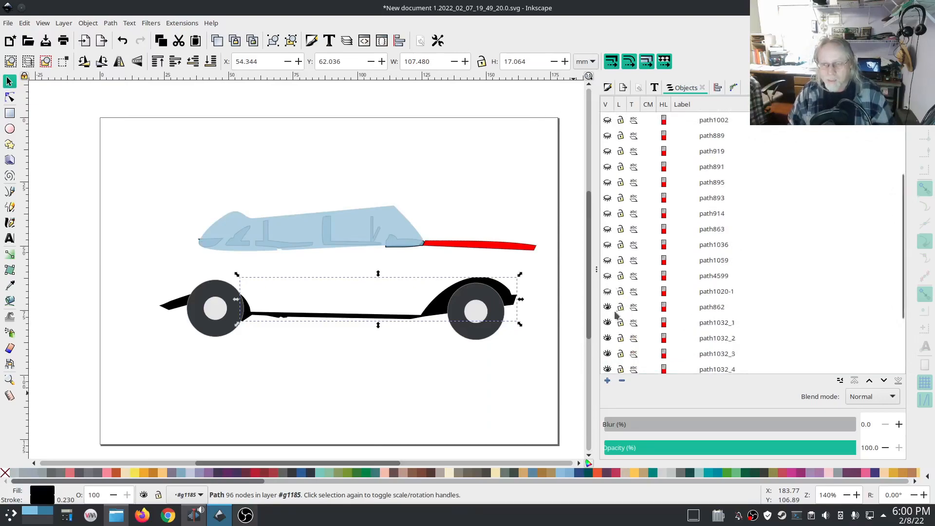
click(607, 292)
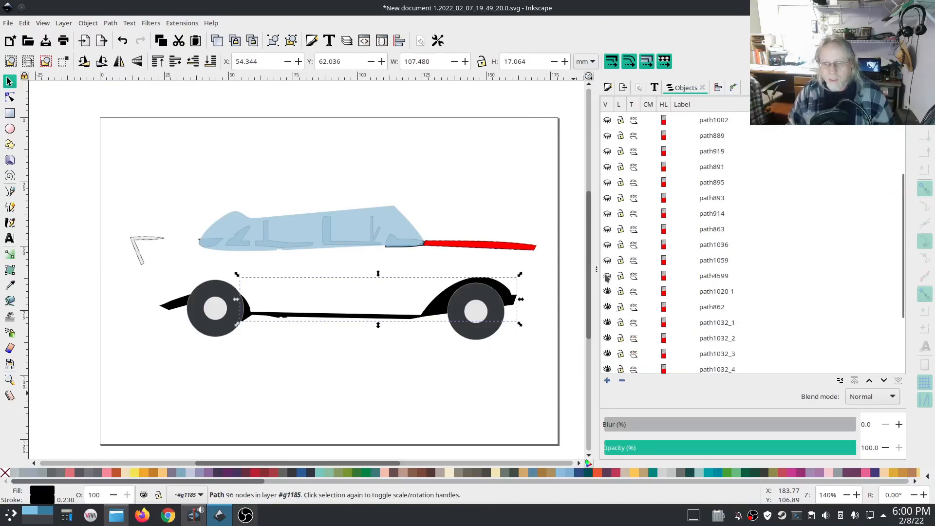
click(607, 276)
click(608, 261)
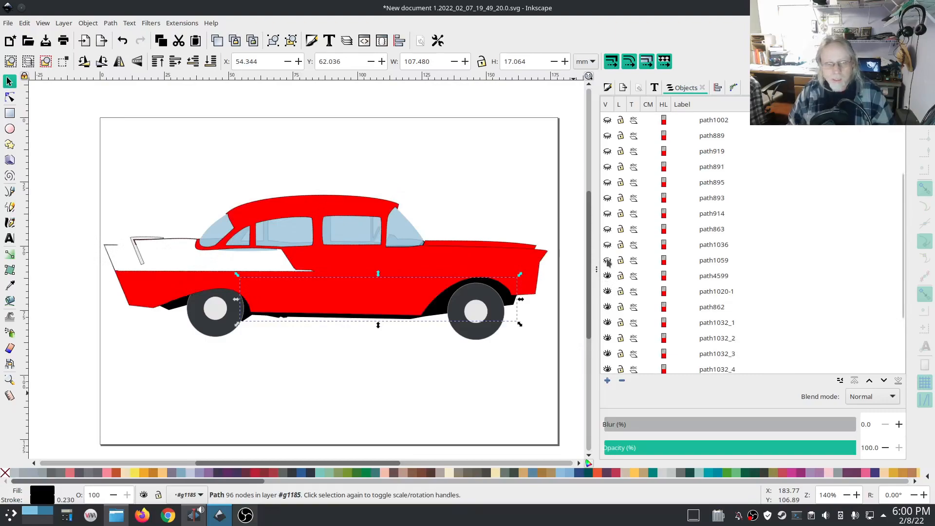
click(607, 245)
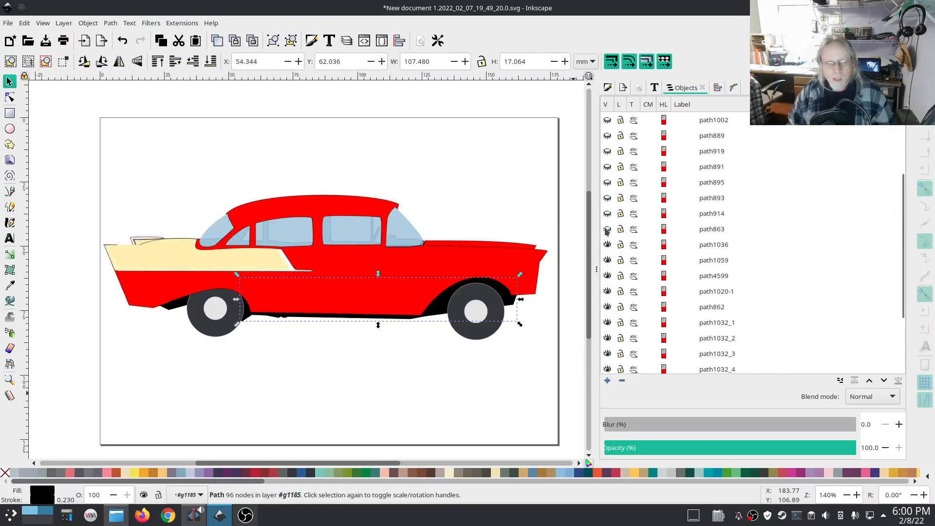
click(607, 229)
click(607, 214)
click(607, 182)
Unhide the remaining objects of g1185 from path891 up through path1038, then deselect everything.
scroll(628, 258, up, 3)
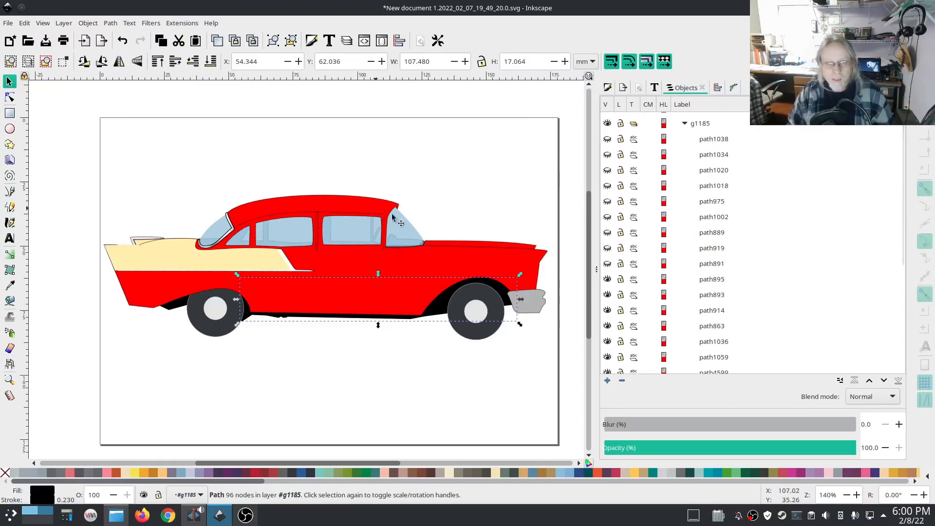
scroll(309, 212, up, 5)
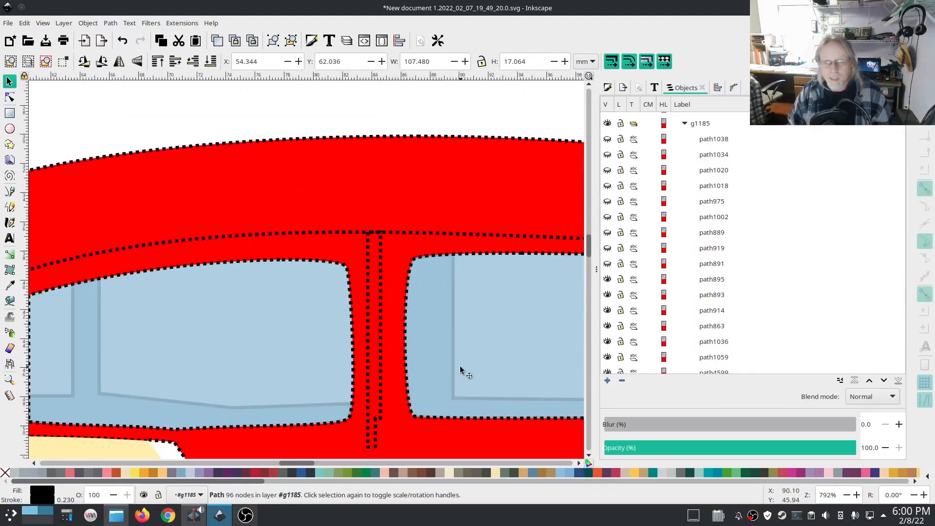
scroll(418, 358, down, 5)
drag(449, 371, 337, 284)
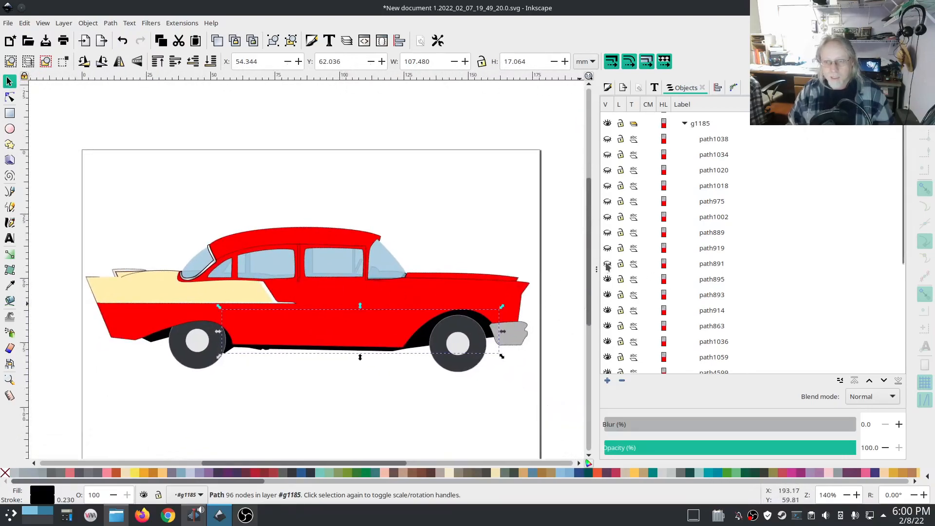
click(607, 248)
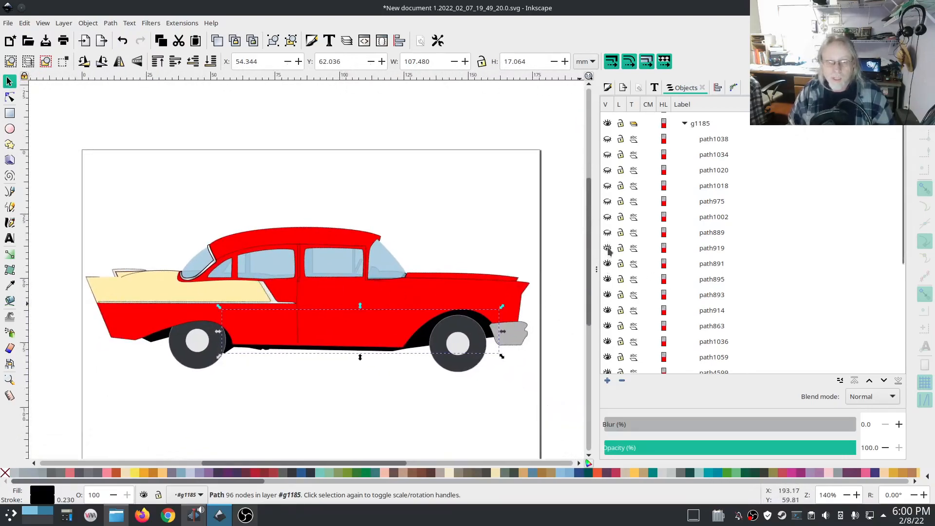
click(607, 232)
click(607, 217)
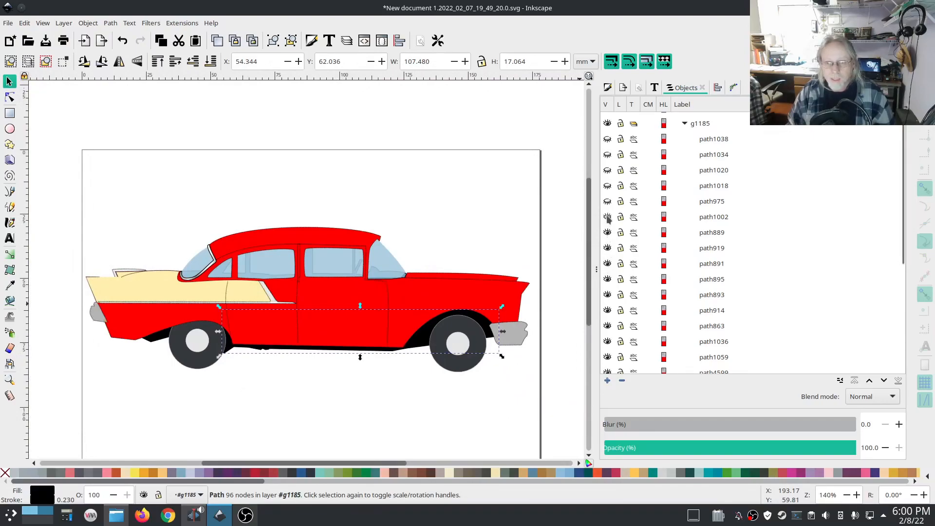
click(607, 202)
click(607, 186)
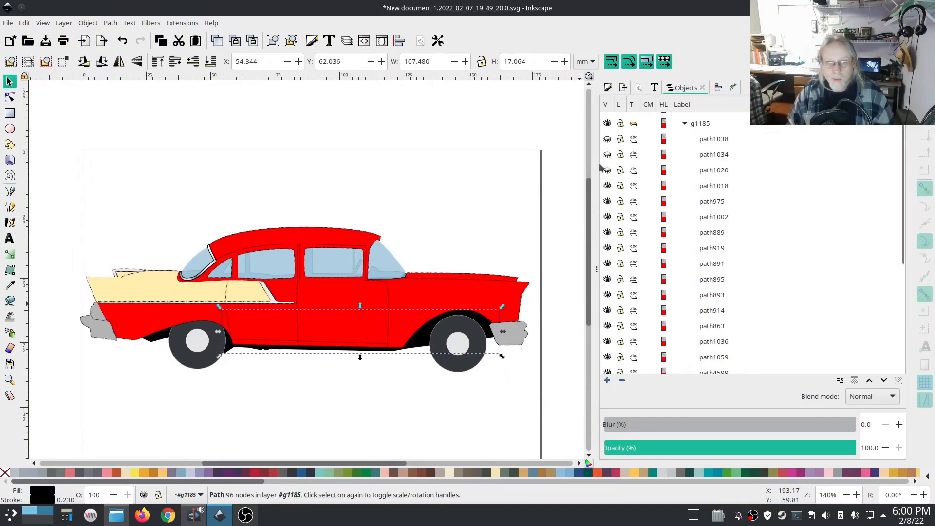
click(607, 170)
click(607, 154)
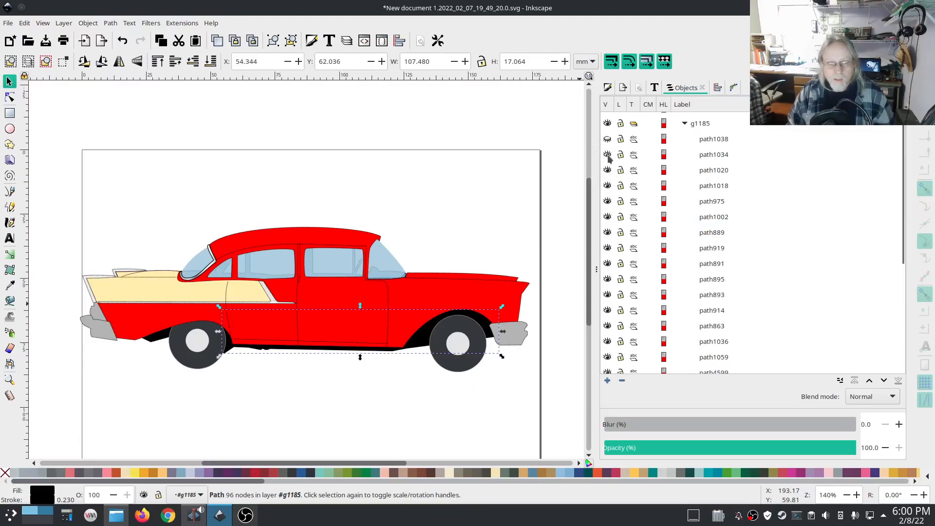
click(607, 138)
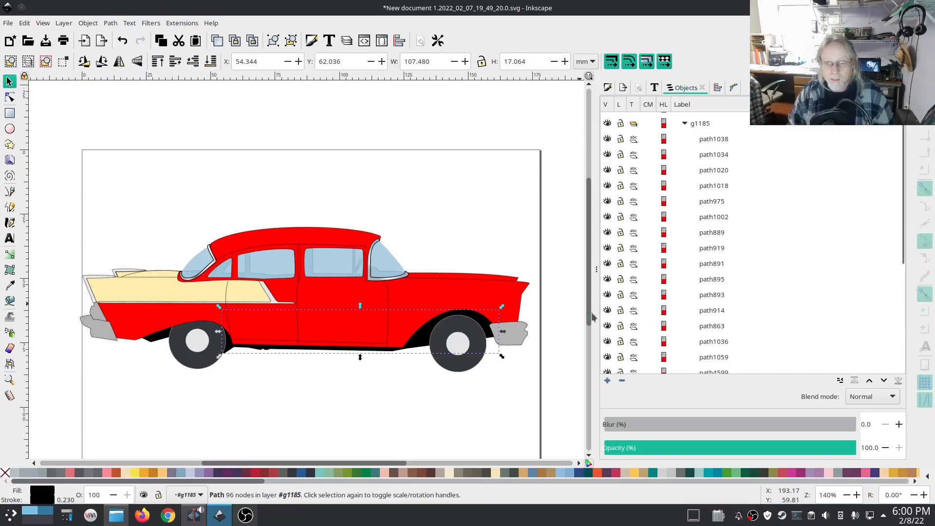
click(571, 296)
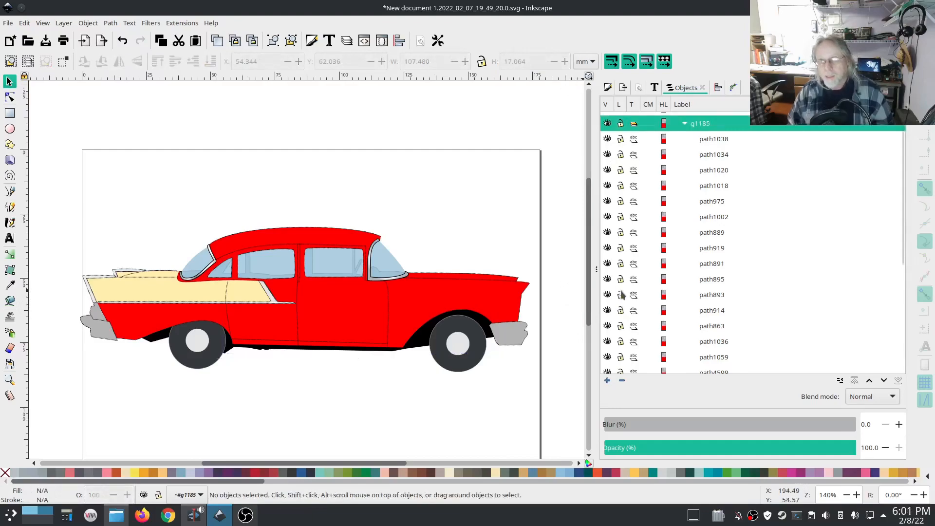
Open the Ink/Stitch Simulator / Realistic Preview for the complete car.
scroll(615, 299, up, 1)
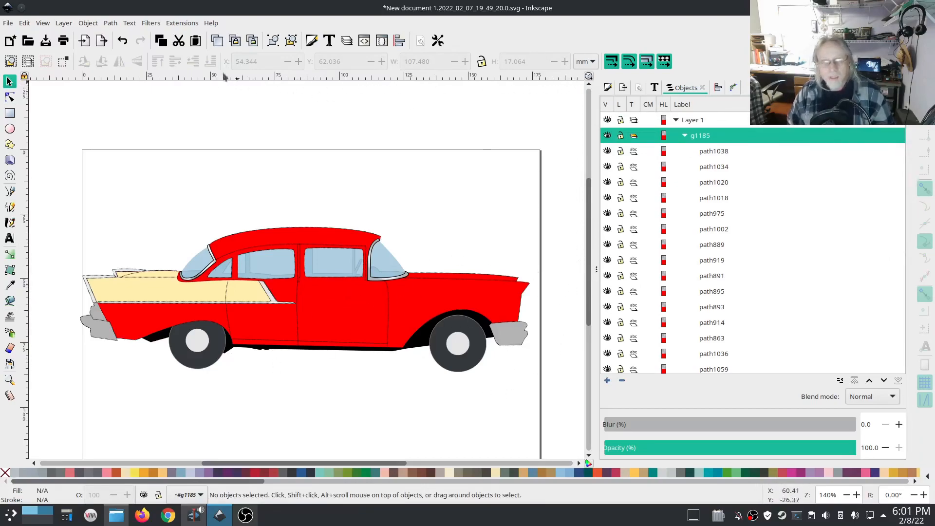
click(181, 24)
mouse_move(224, 160)
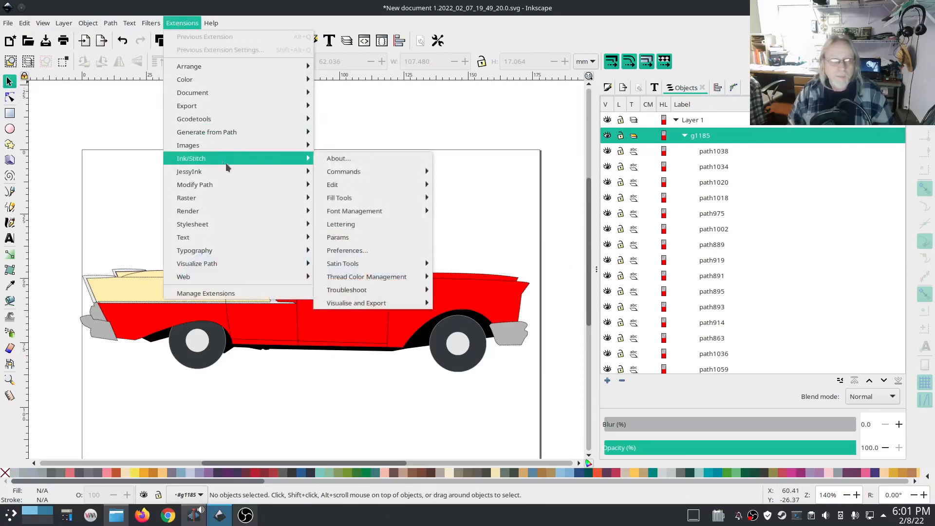
mouse_move(363, 309)
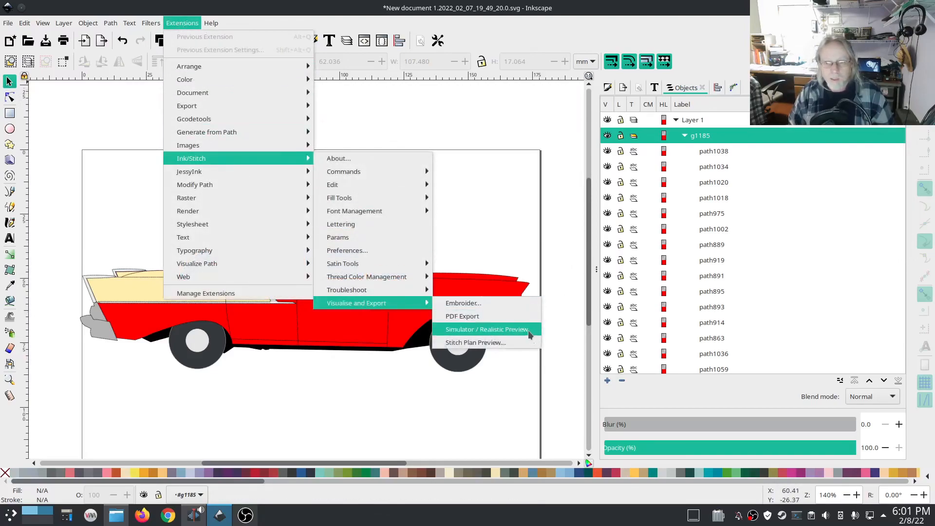
click(528, 330)
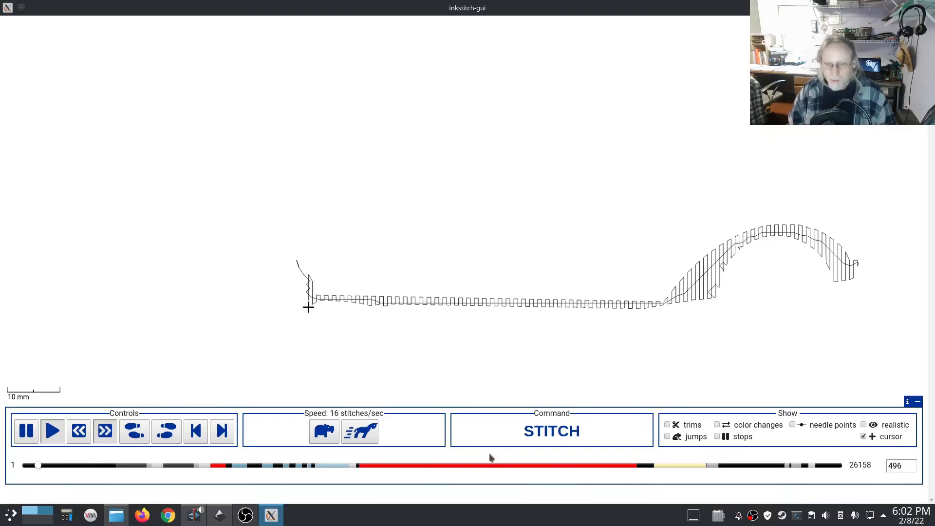
Raise the simulation speed to 16384 stitches/sec, run the stitch-out to the end and turn on the realistic view.
click(373, 432)
click(371, 432)
click(371, 432)
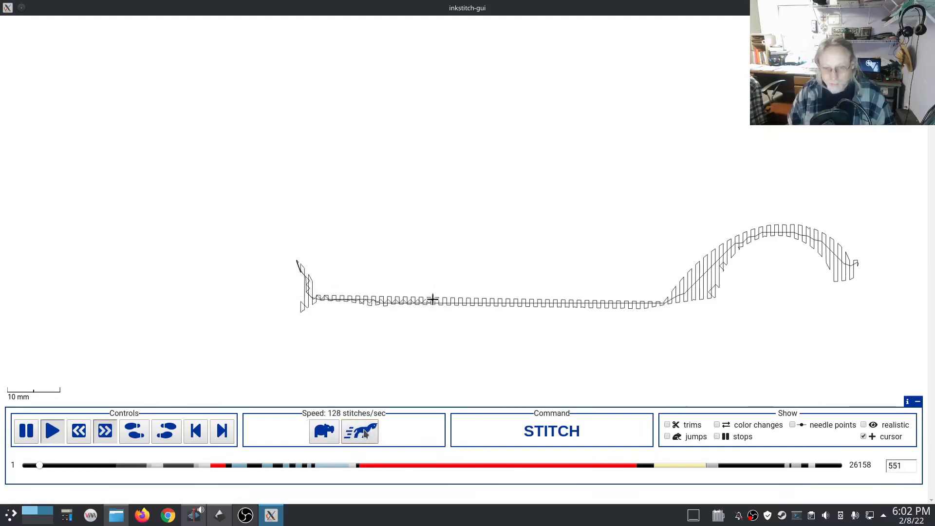
click(369, 432)
click(369, 433)
click(368, 433)
click(366, 433)
click(366, 433)
click(366, 433)
click(366, 433)
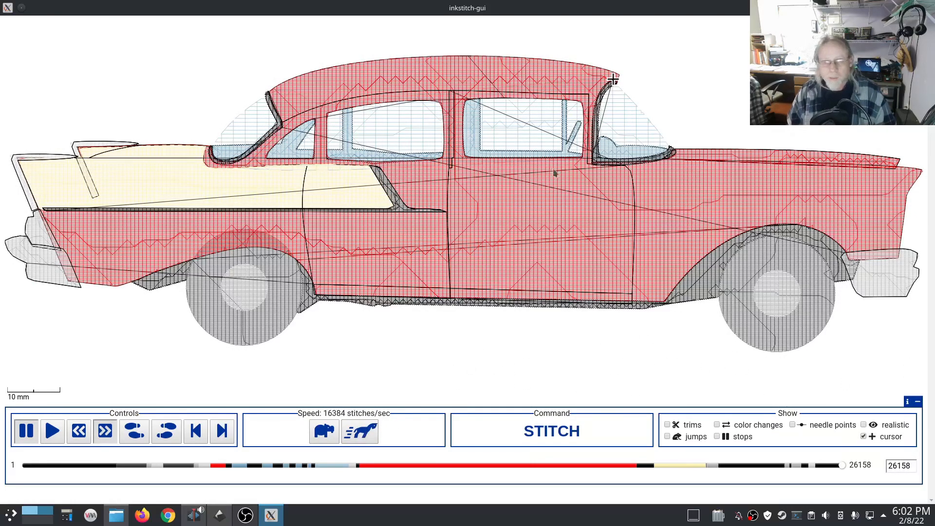
click(864, 425)
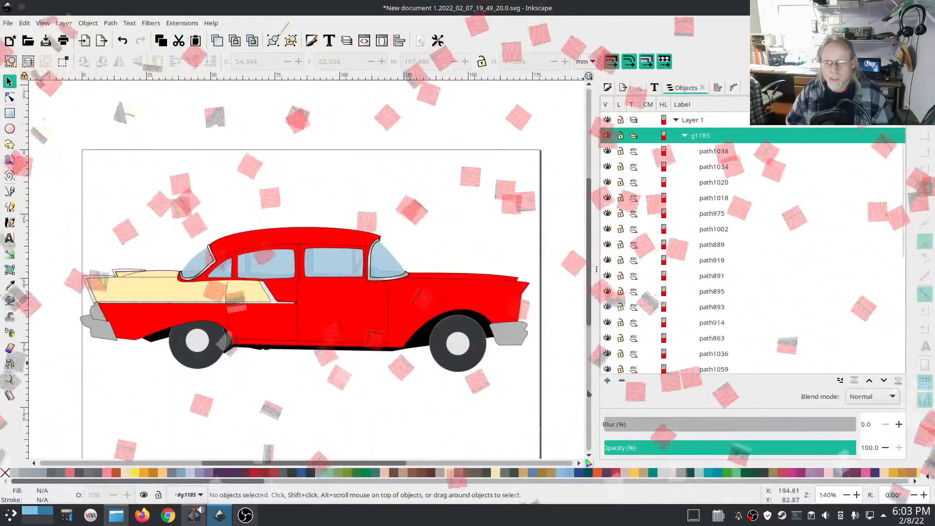
Check the Ink/Stitch Params of the window glass path862, then cancel without changes and deselect it.
click(329, 265)
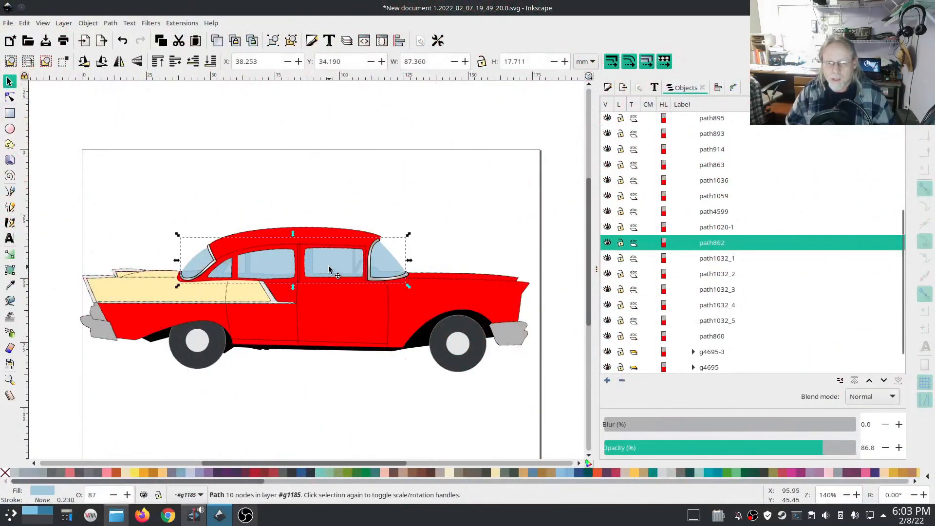
click(181, 25)
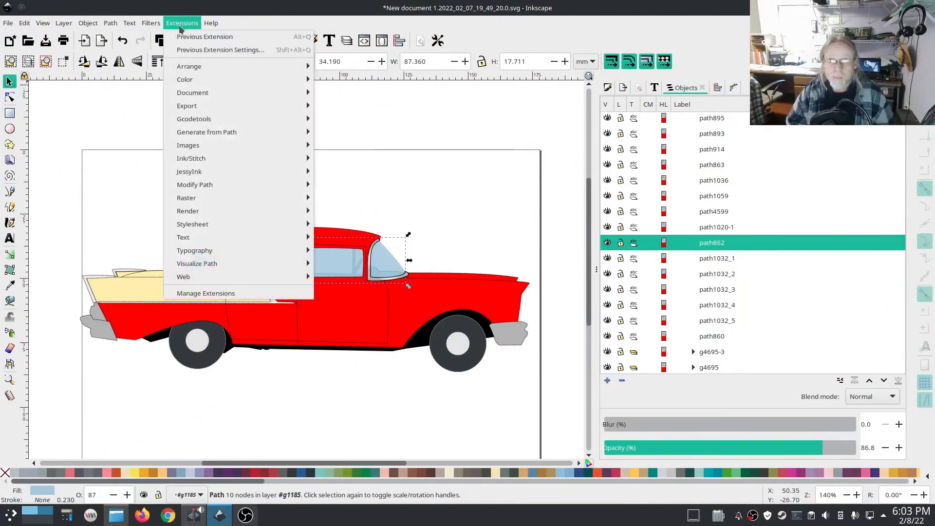
mouse_move(206, 157)
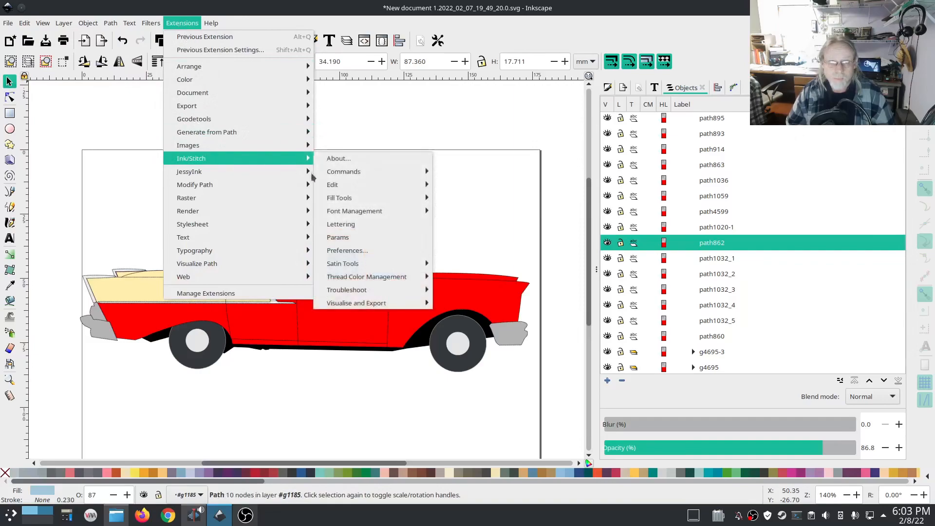
click(341, 237)
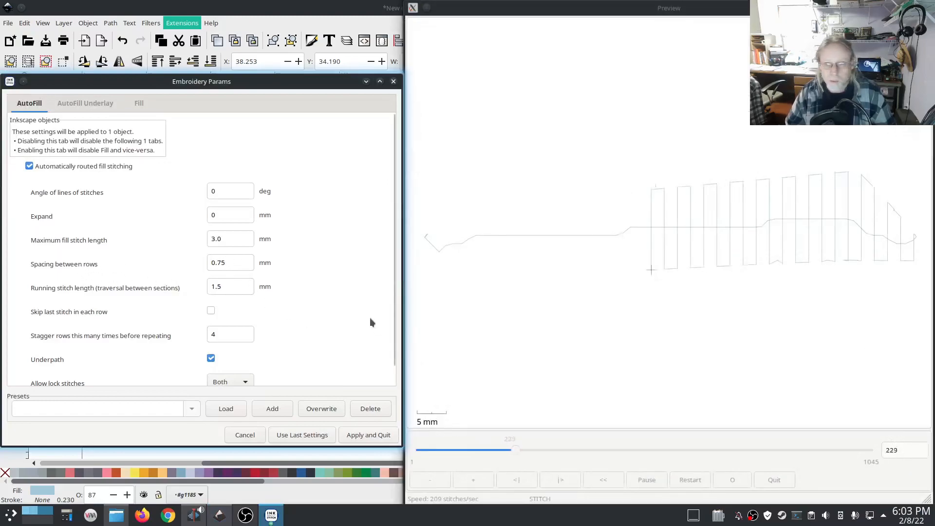
click(241, 434)
key(Escape)
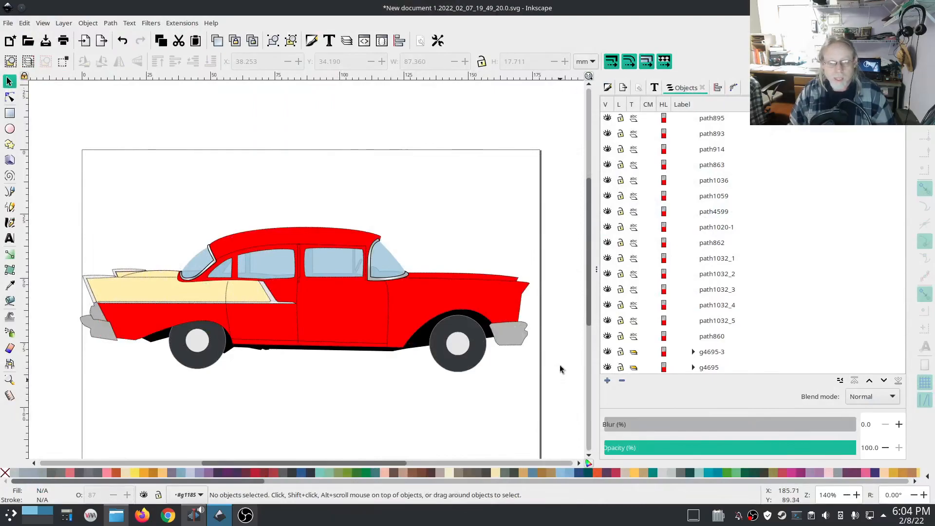
scroll(559, 360, down, 2)
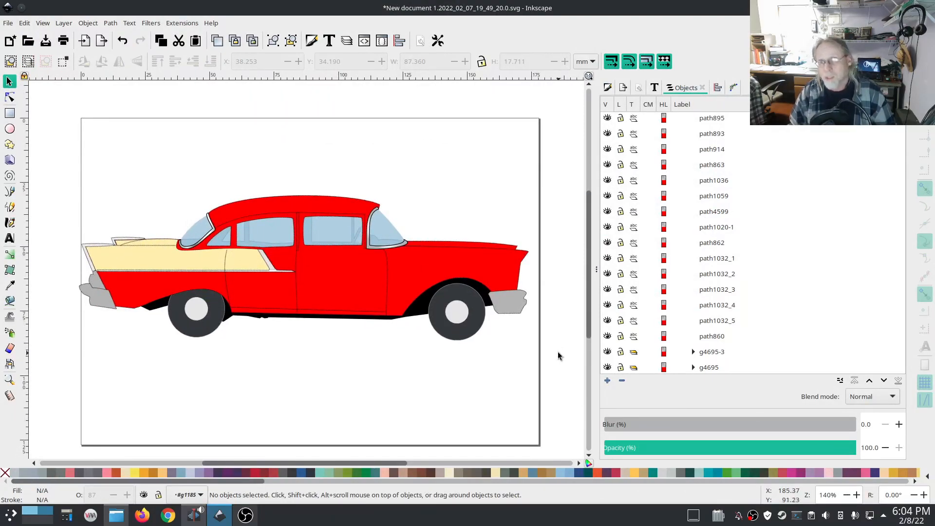